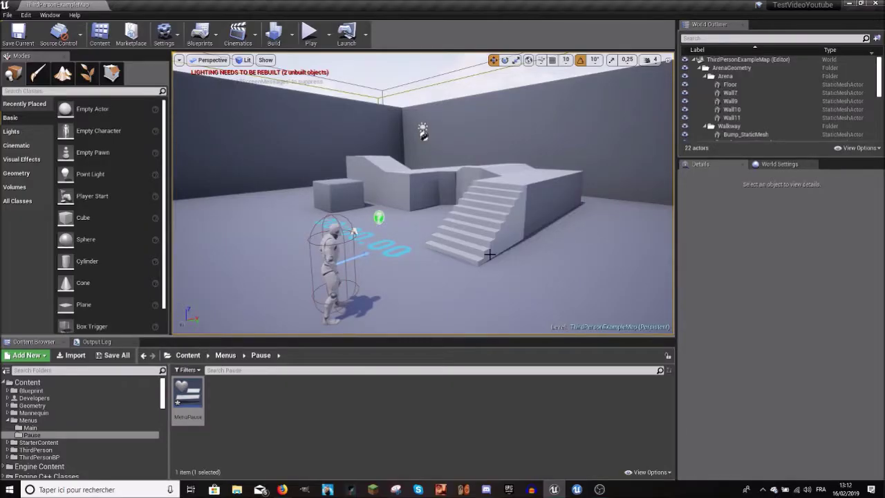
# Step: Fly around the arena, then play-test the level by running across the platform and pausing
pyautogui.moveTo(550, 185); pyautogui.dragTo(525, 207, button='right')
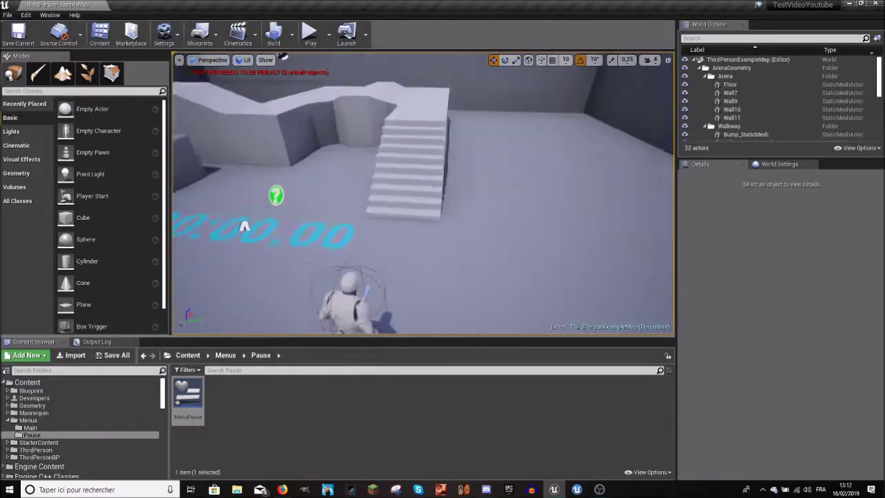
pyautogui.moveTo(525, 208); pyautogui.dragTo(318, 109, button='right')
pyautogui.click(310, 33)
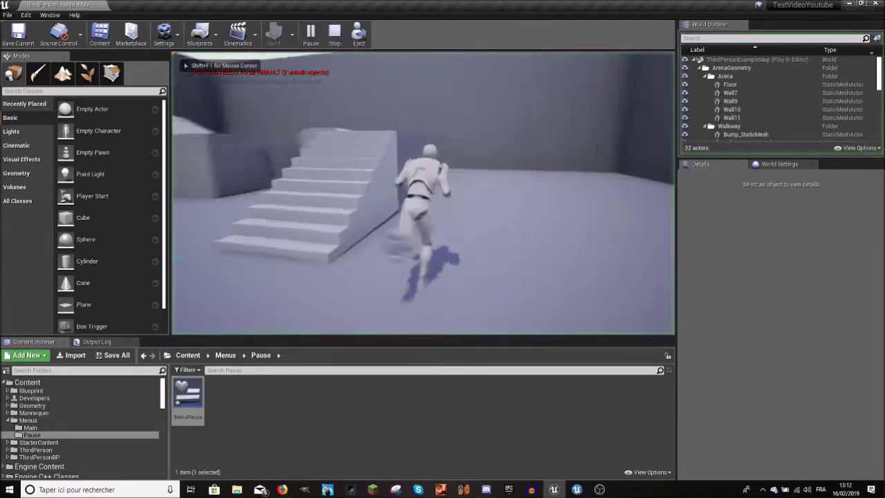
pyautogui.press('w')
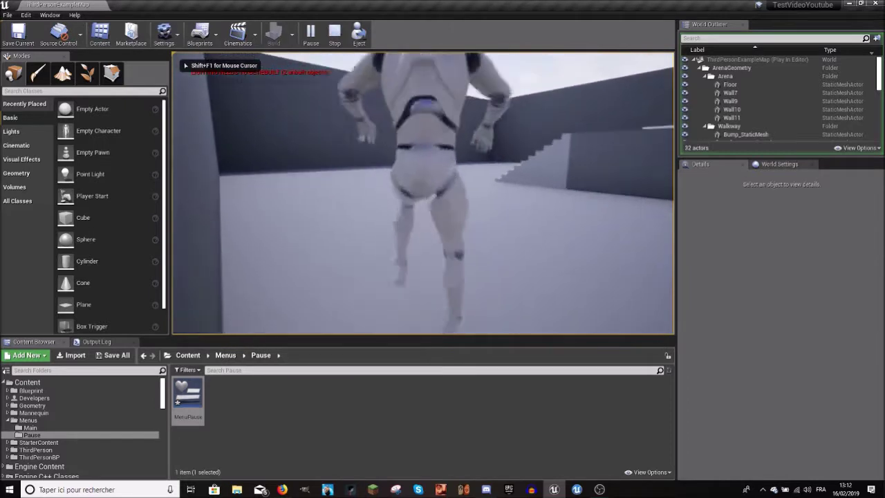
pyautogui.press('w')
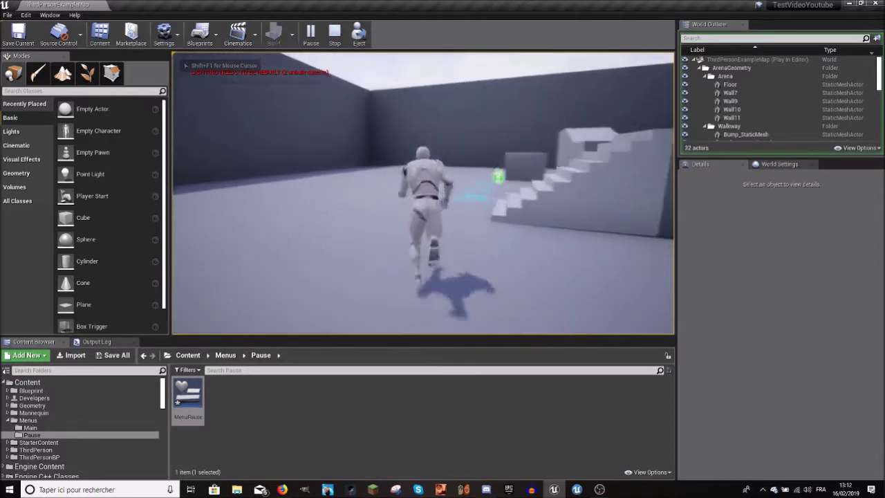
pyautogui.press('w')
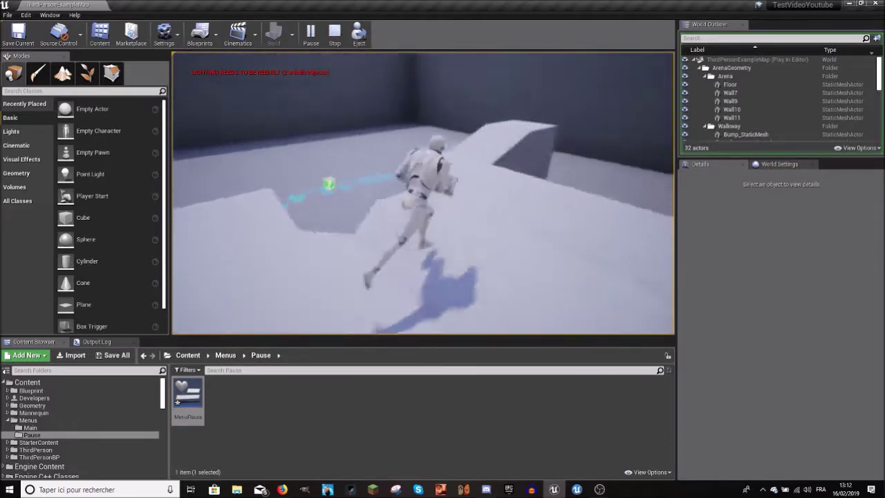
pyautogui.press('w')
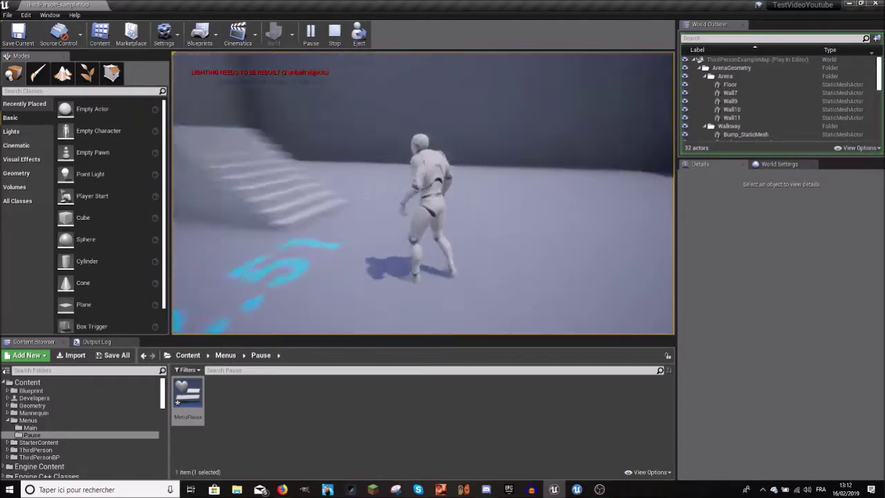
pyautogui.press('p')
pyautogui.press('Escape')
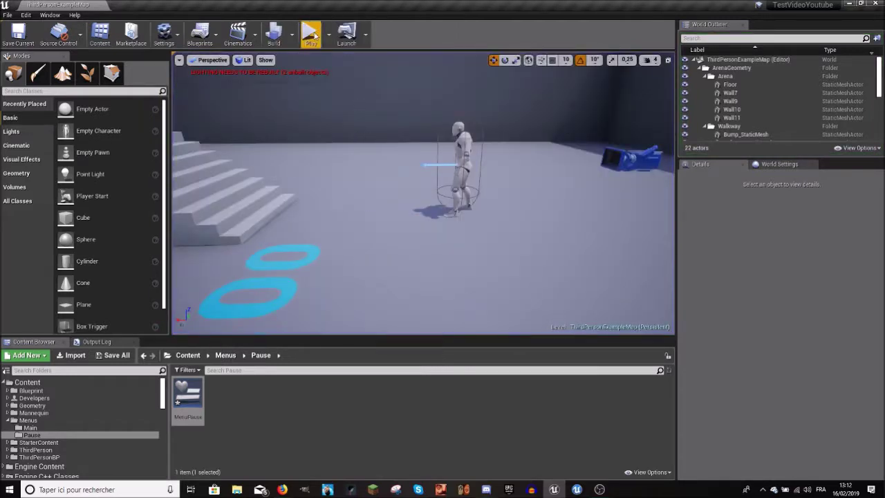
# Step: Play again, resume from the pause menu, quit to the Mountains main menu, start and stop
pyautogui.hotkey('alt', 'p')
pyautogui.press('w')
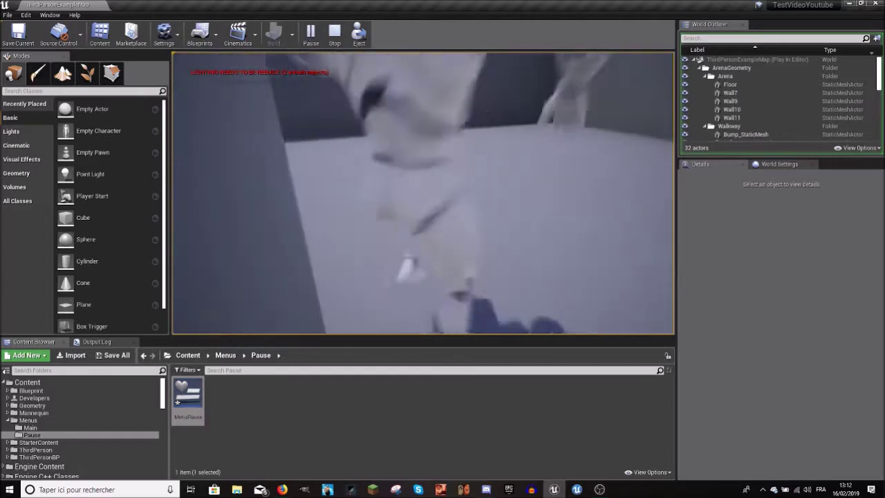
pyautogui.press('p')
pyautogui.click(211, 215)
pyautogui.press('p')
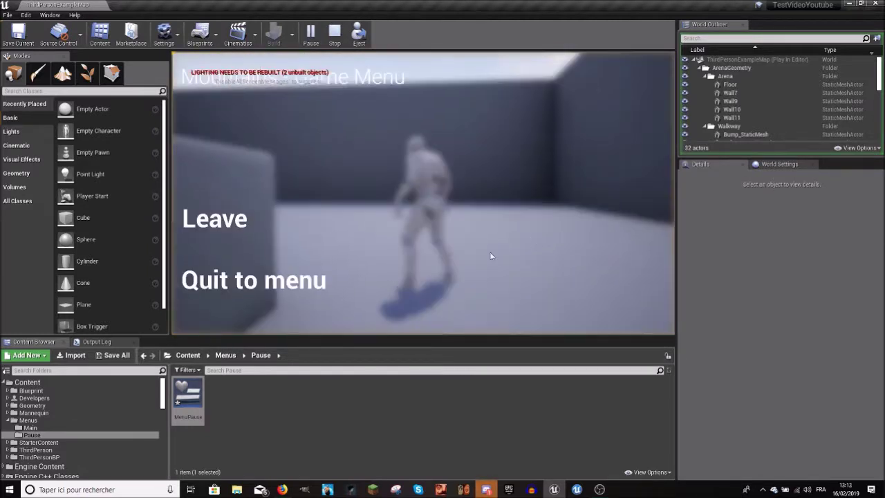
pyautogui.click(296, 280)
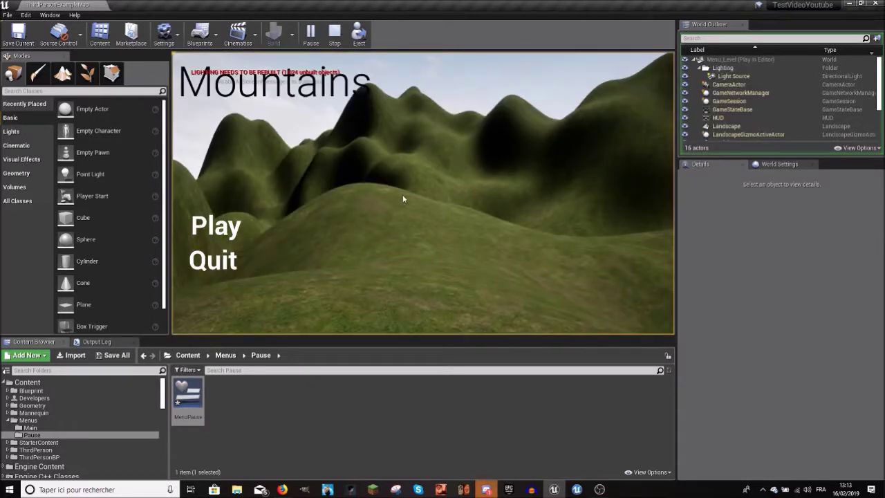
pyautogui.click(225, 216)
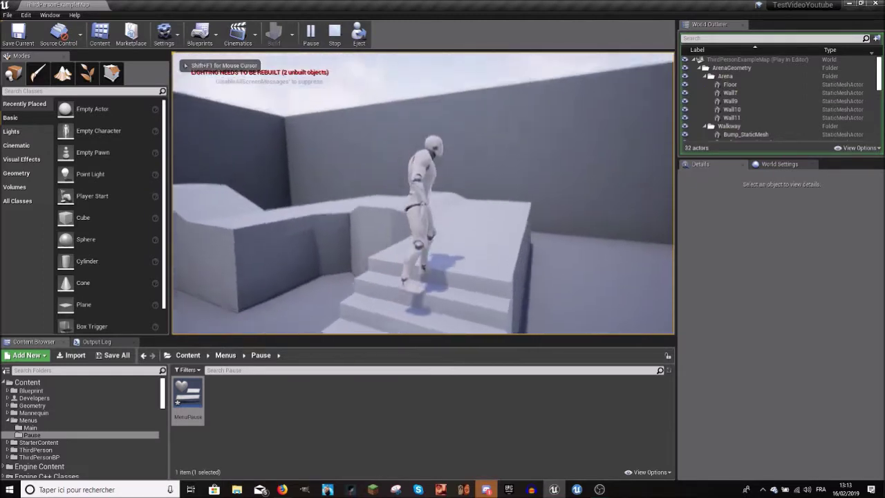
pyautogui.press('Escape')
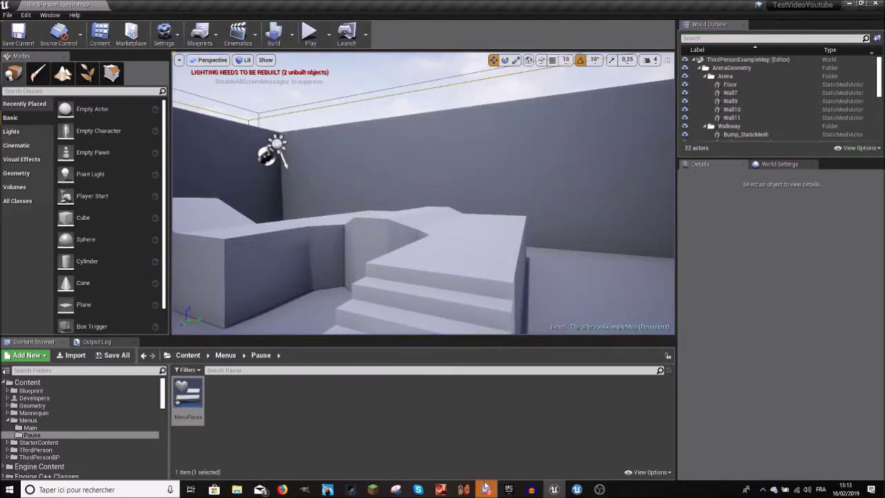
# Step: Adjust the level view and open the MenuPause widget blueprint
pyautogui.moveTo(364, 171)
pyautogui.mouseDown(button='right')
pyautogui.moveTo(387, 173)
pyautogui.moveTo(236, 218)
pyautogui.mouseUp(button='right')
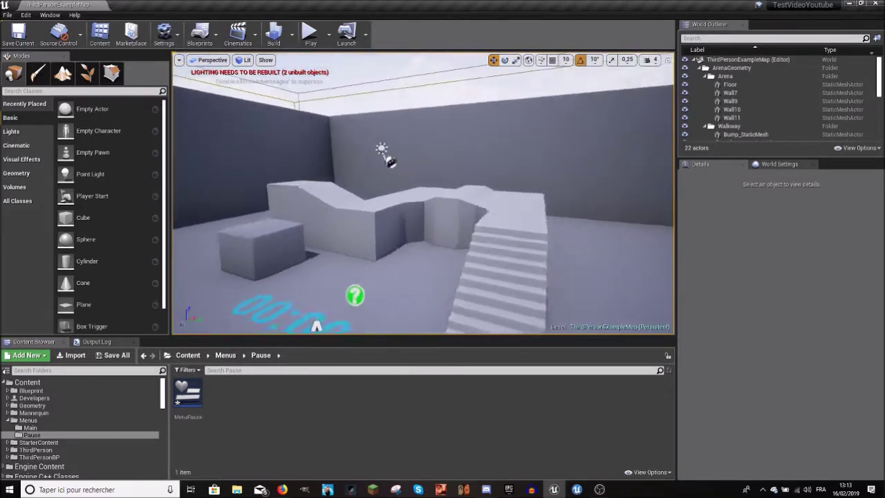
pyautogui.moveTo(235, 218); pyautogui.dragTo(235, 218, button='right')
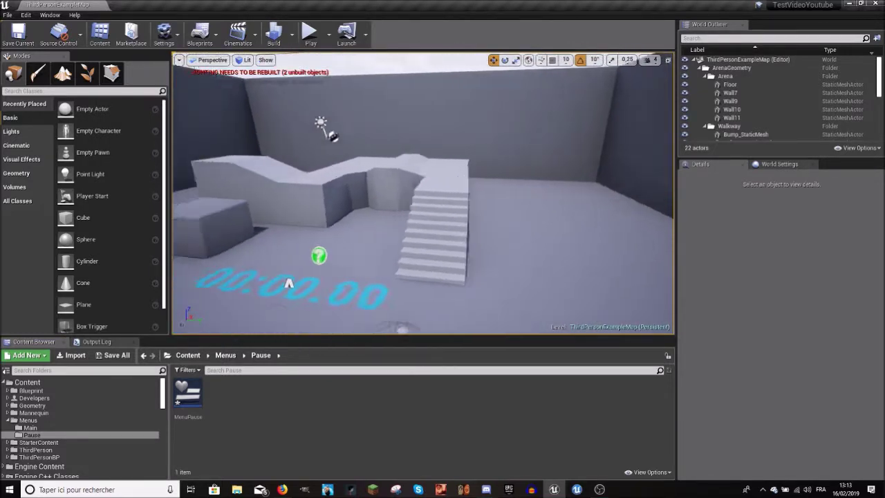
pyautogui.doubleClick(198, 408)
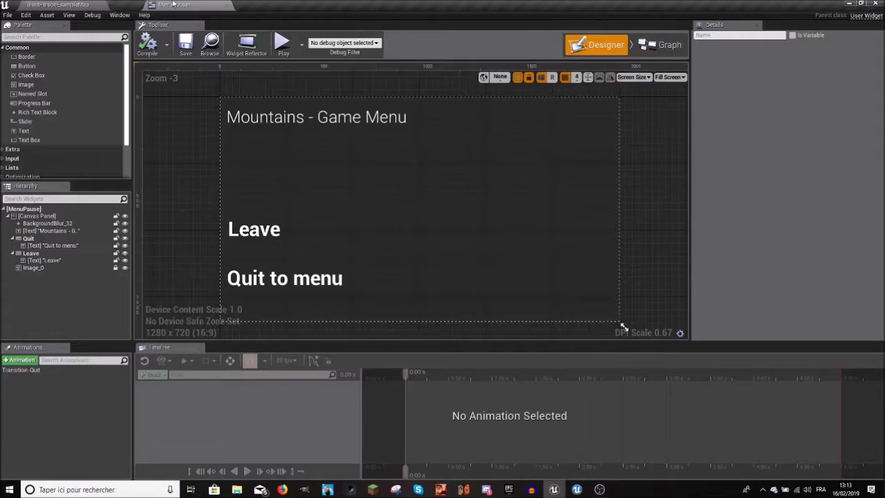
pyautogui.click(70, 3)
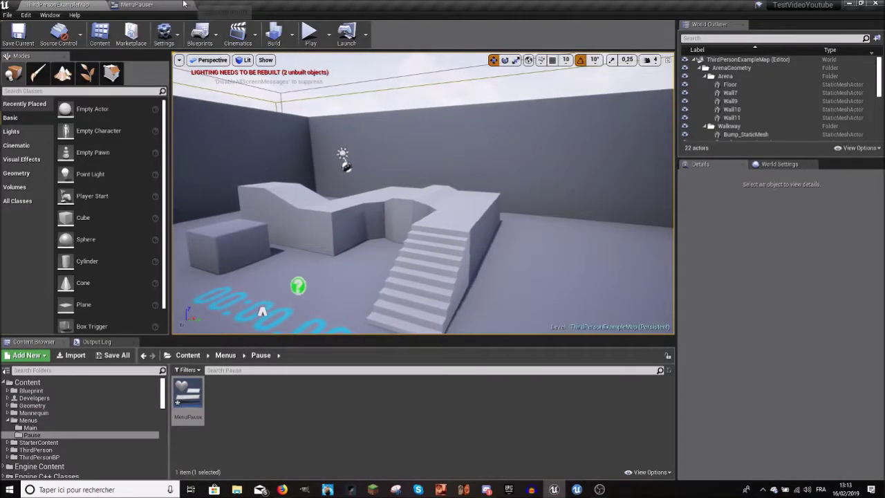
pyautogui.click(136, 5)
pyautogui.click(269, 277)
pyautogui.click(189, 225)
pyautogui.click(76, 4)
pyautogui.click(137, 5)
pyautogui.click(69, 5)
pyautogui.click(136, 5)
pyautogui.click(53, 4)
pyautogui.moveTo(222, 237)
pyautogui.mouseDown()
pyautogui.moveTo(397, 130)
pyautogui.moveTo(398, 76)
pyautogui.moveTo(397, 138)
pyautogui.moveTo(493, 226)
pyautogui.moveTo(484, 173)
pyautogui.mouseUp()
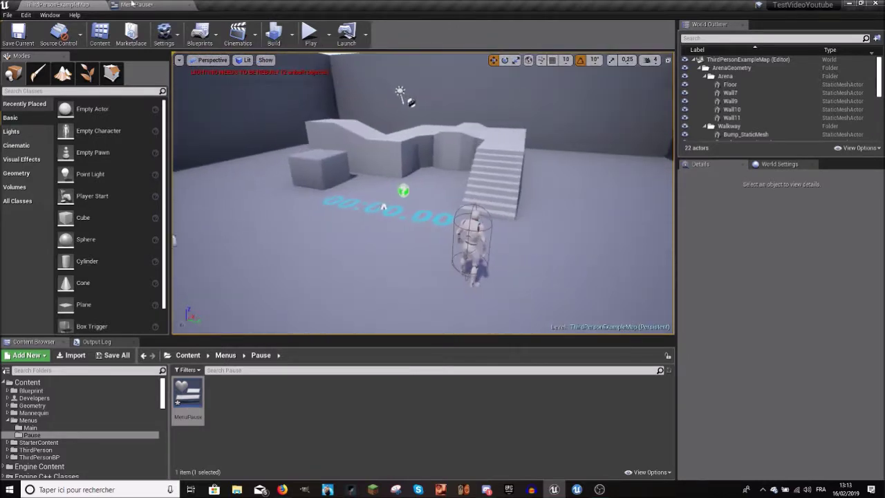
pyautogui.click(136, 4)
pyautogui.click(261, 116)
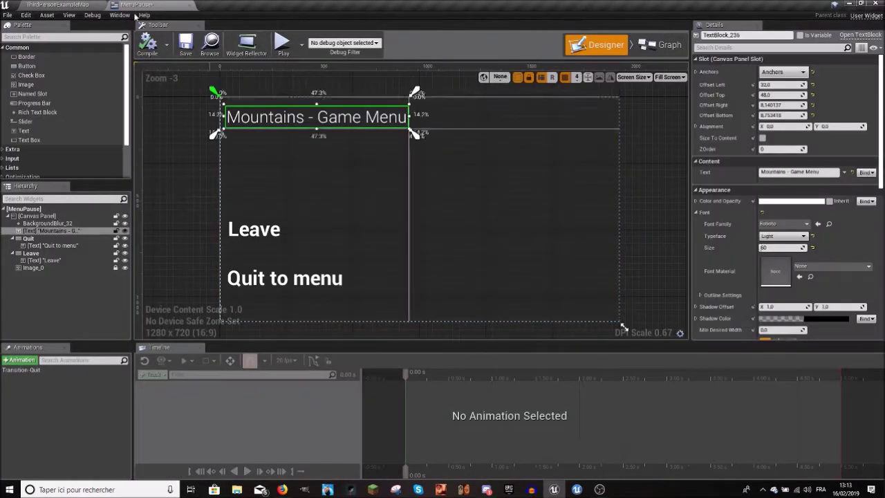
# Step: Play the level, open the pause menu, resume, then end the session
pyautogui.click(58, 4)
pyautogui.click(309, 35)
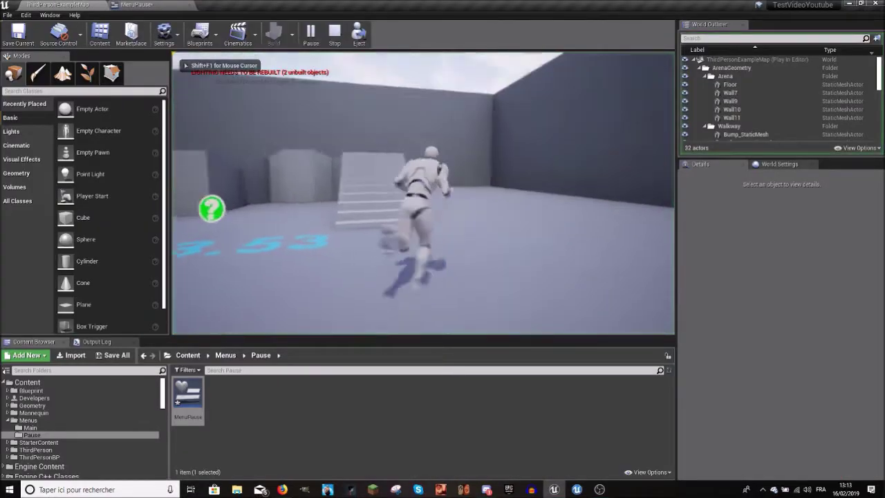
pyautogui.press('p')
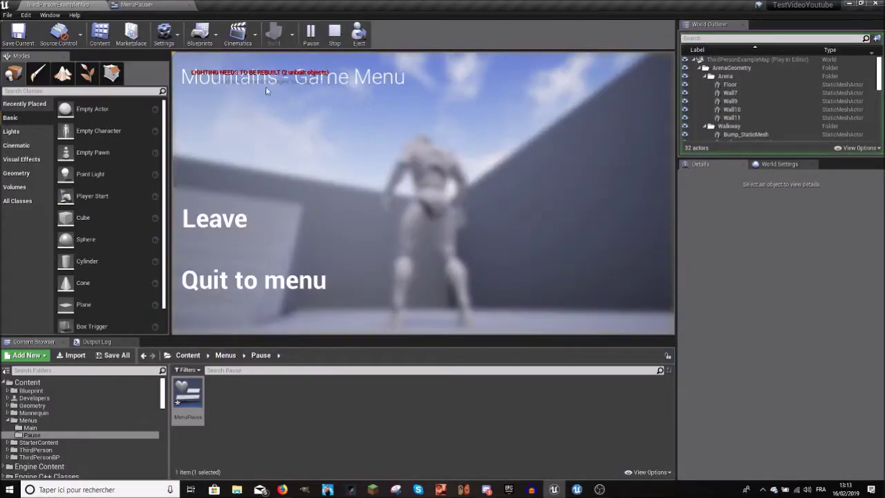
pyautogui.click(214, 229)
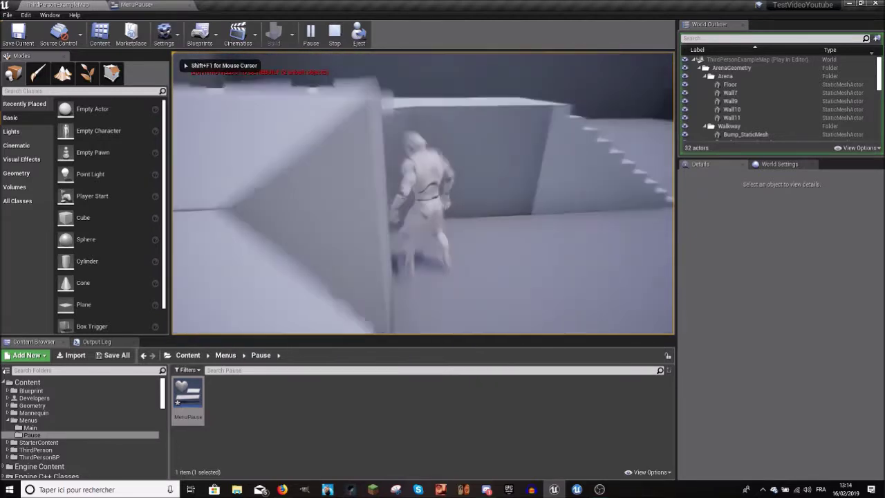
pyautogui.press('Escape')
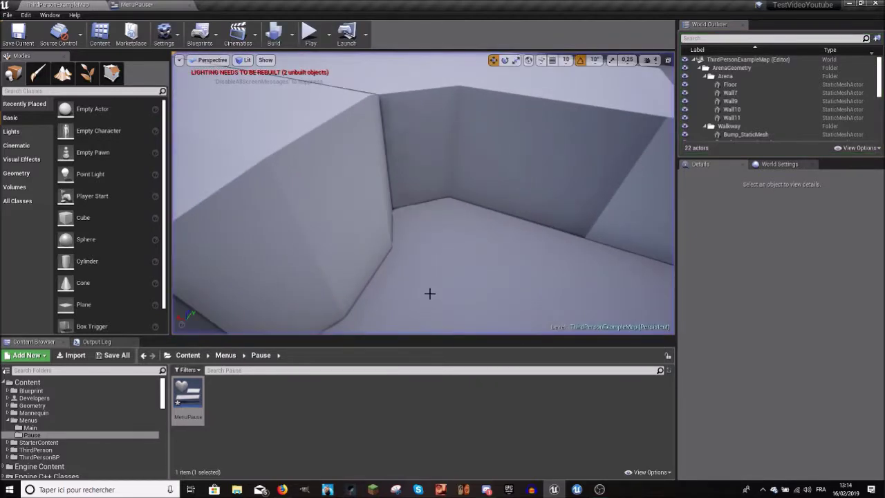
# Step: Play again, pause, stop, and switch MenuPause to its Graph view
pyautogui.hotkey('alt', 'p')
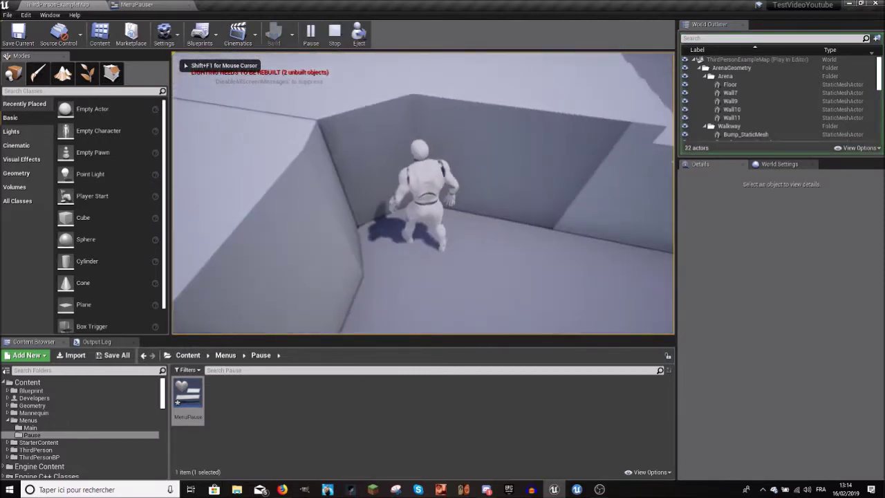
pyautogui.press('p')
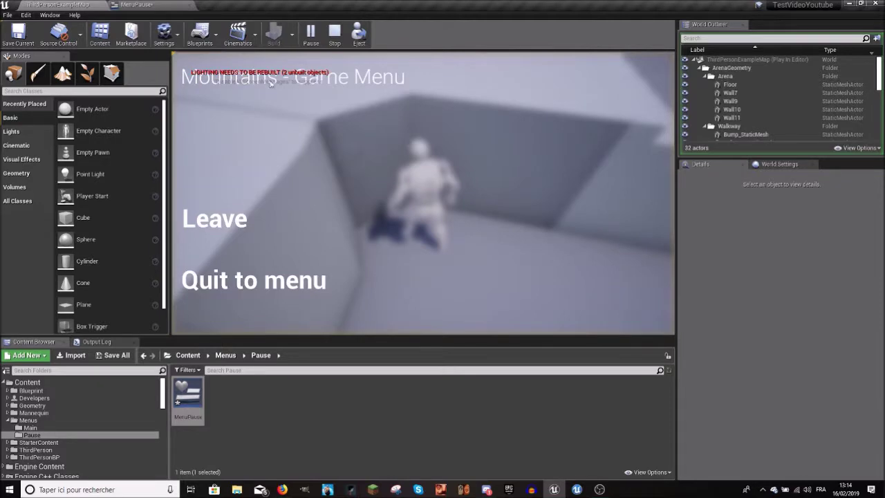
pyautogui.click(333, 36)
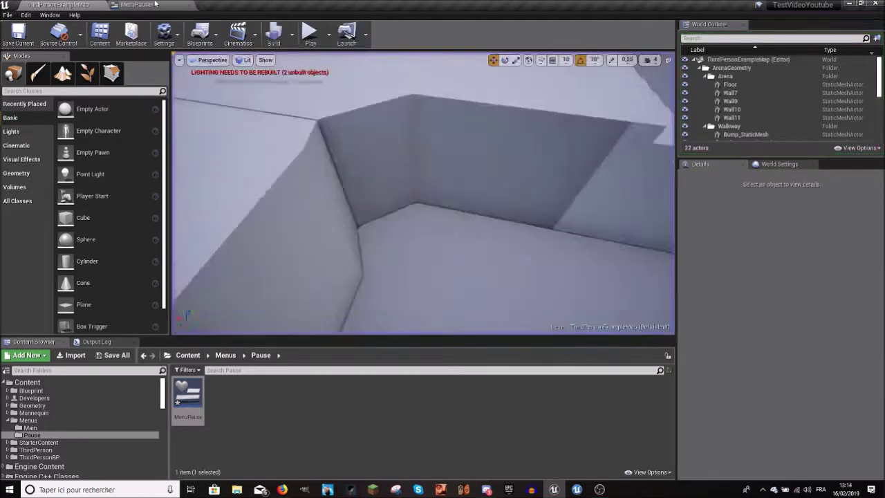
pyautogui.click(652, 46)
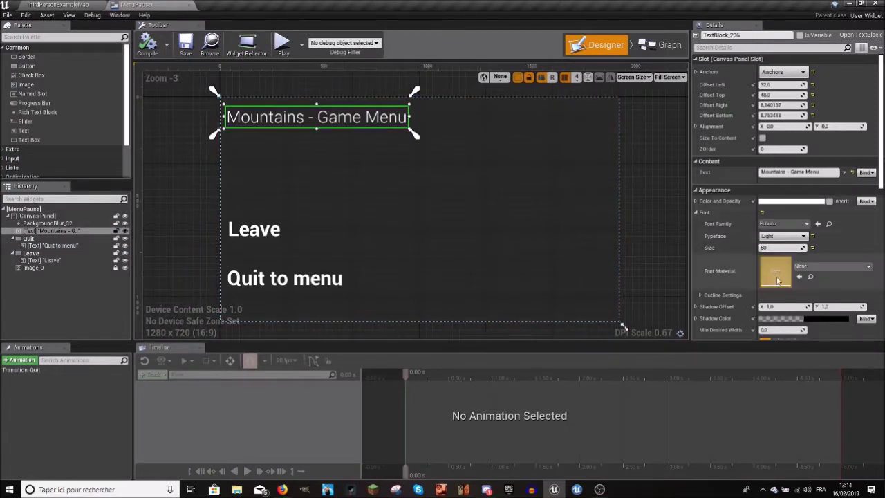
# Step: Find the title TextBlock's Color and Opacity and lower its alpha below 0.5
pyautogui.scroll(-2, 777, 291)
pyautogui.scroll(-2, 772, 235)
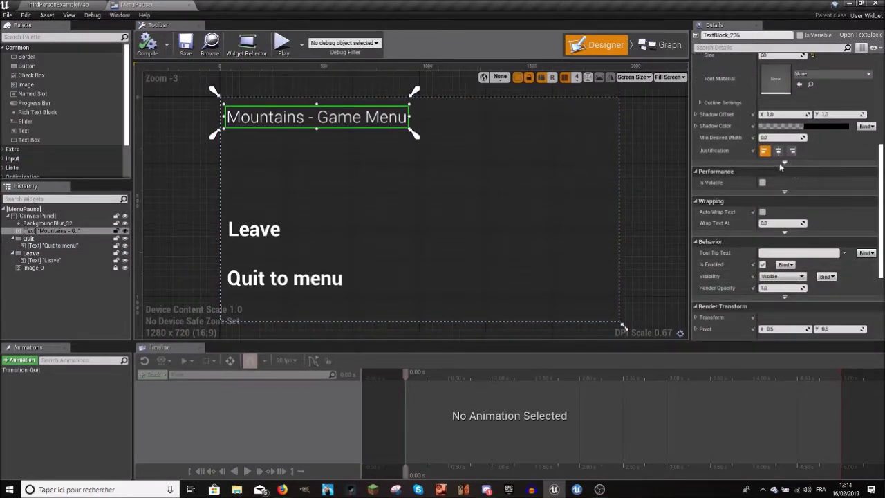
pyautogui.scroll(2, 765, 180)
pyautogui.scroll(2, 765, 180)
pyautogui.scroll(1, 765, 180)
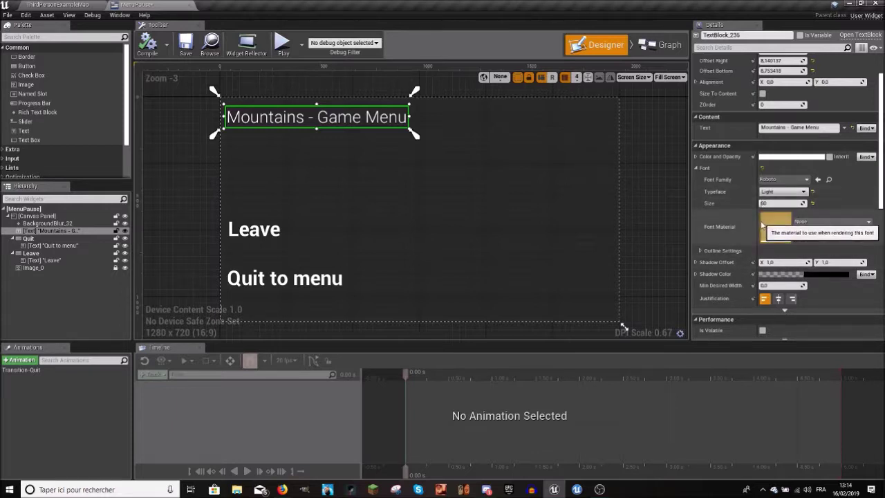
pyautogui.scroll(1, 760, 187)
pyautogui.scroll(1, 760, 187)
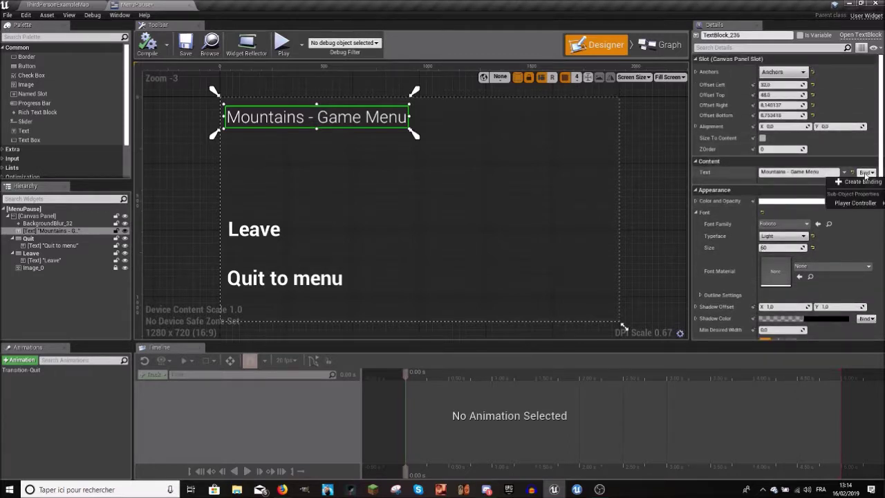
pyautogui.moveTo(857, 204)
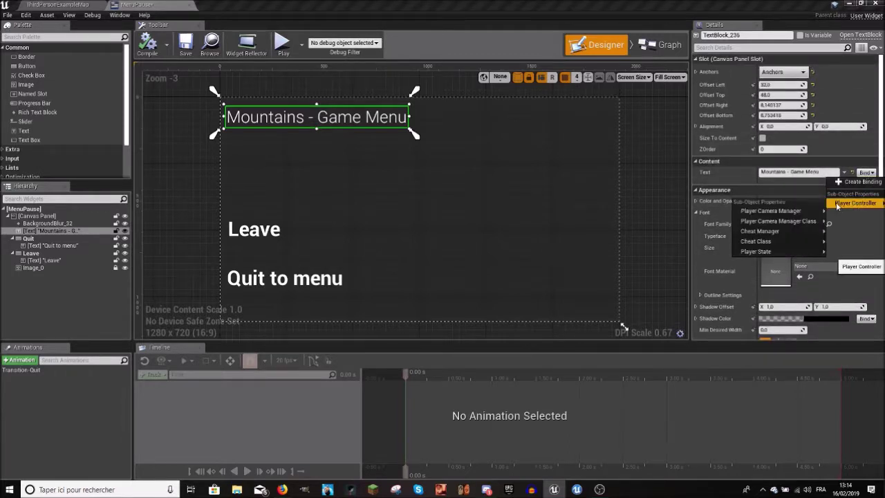
pyautogui.moveTo(793, 211)
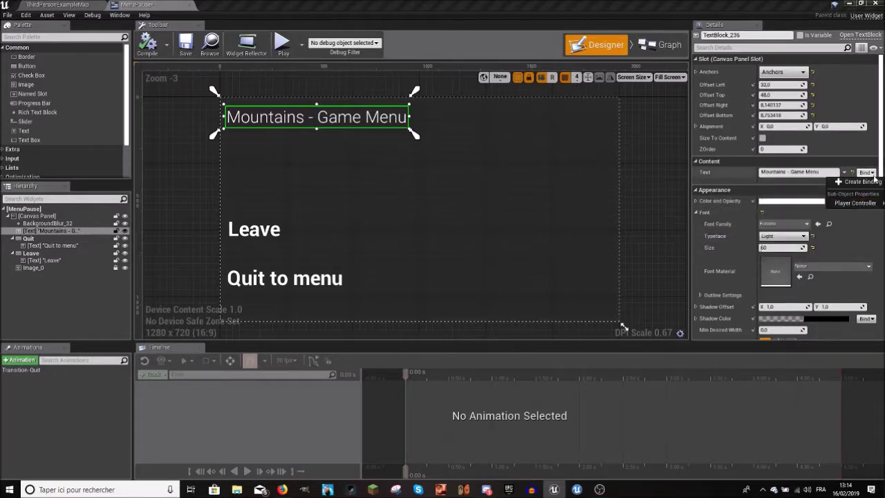
pyautogui.click(746, 193)
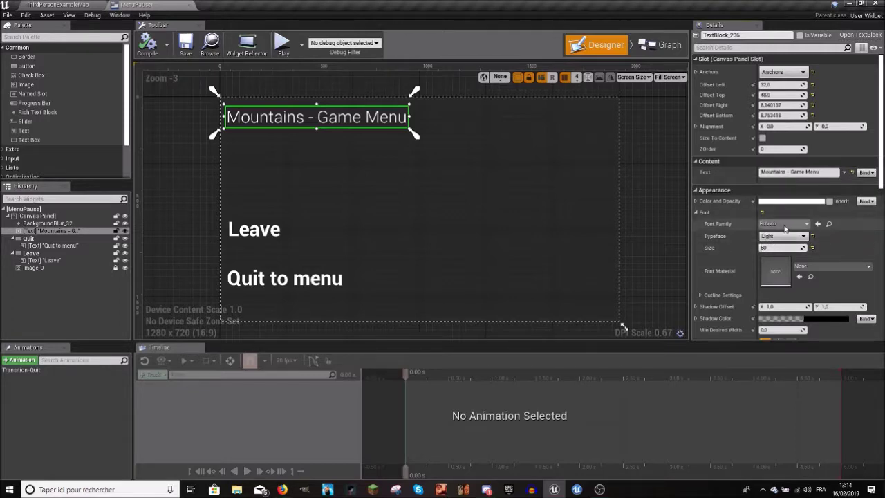
pyautogui.click(778, 202)
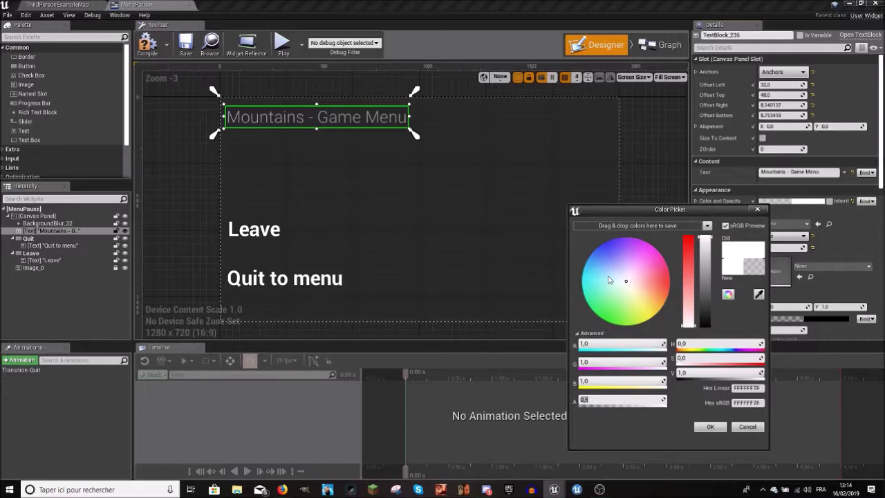
# Step: Apply the reduced title opacity and go back to the game level editor
pyautogui.click(709, 427)
pyautogui.click(4, 5)
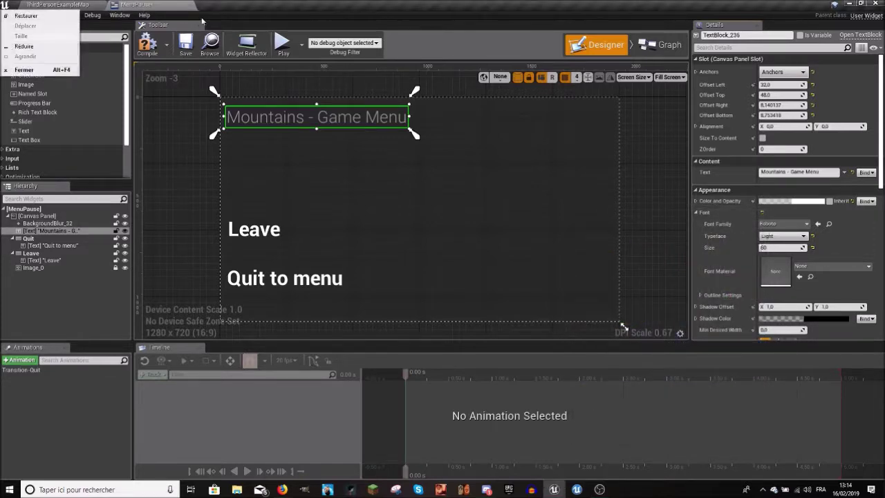
pyautogui.click(28, 46)
# Step: Play the level, open the pause menu, resume, reopen it, then stop
pyautogui.click(311, 35)
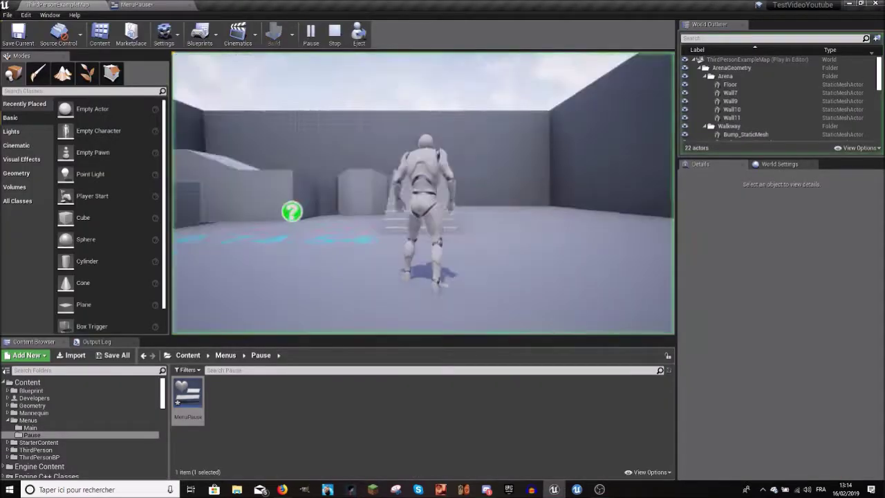
pyautogui.press('w')
pyautogui.press('p')
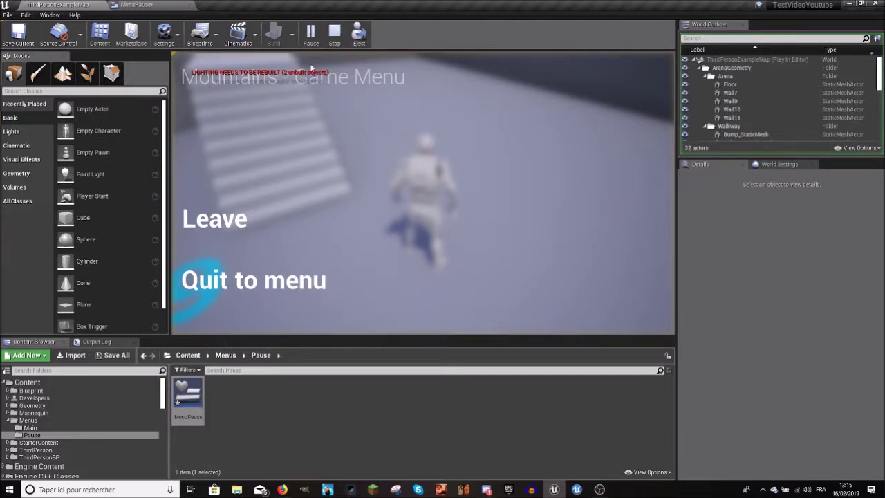
pyautogui.click(203, 220)
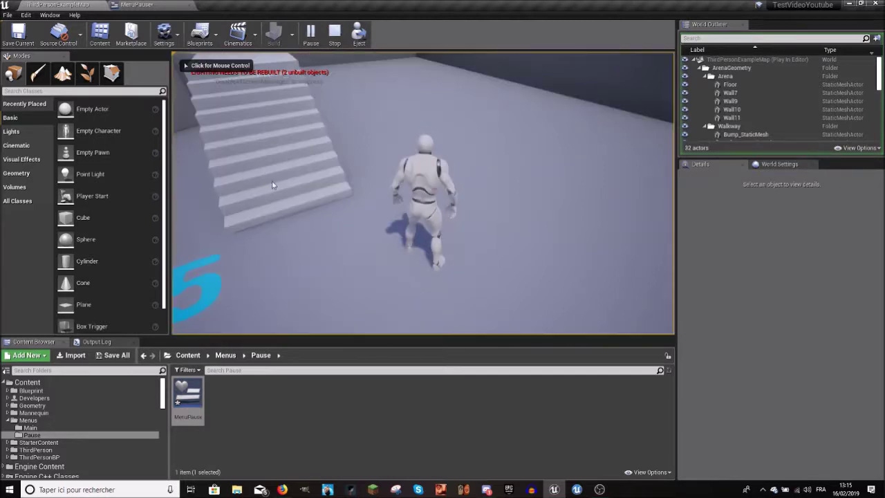
pyautogui.press('p')
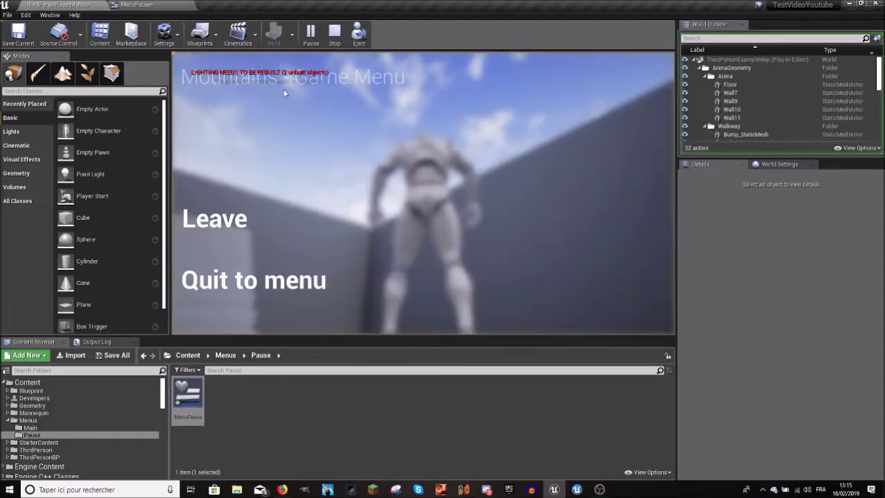
pyautogui.click(334, 32)
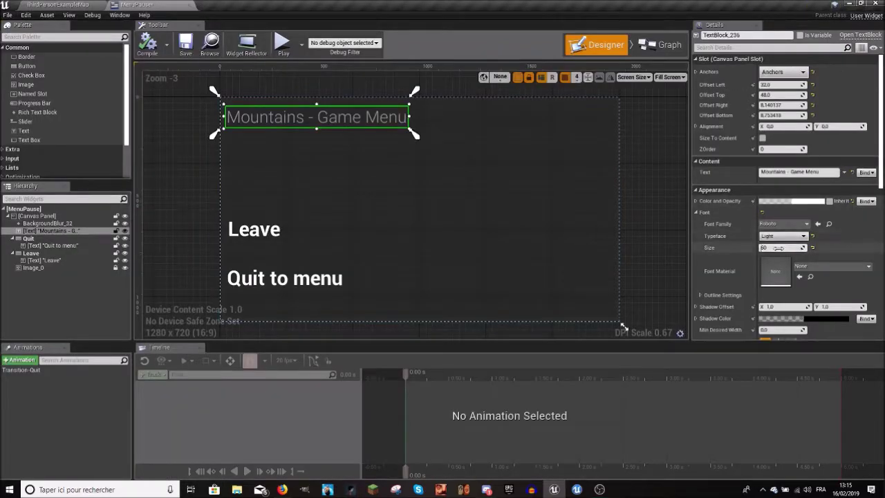
# Step: Set the title's Color and Opacity alpha to 0.8 and return to the level editor
pyautogui.click(807, 201)
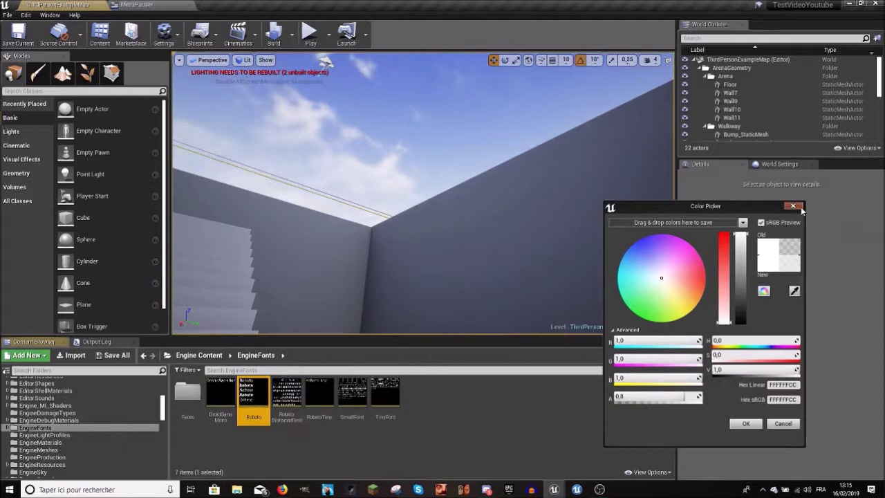
pyautogui.click(793, 205)
pyautogui.click(134, 4)
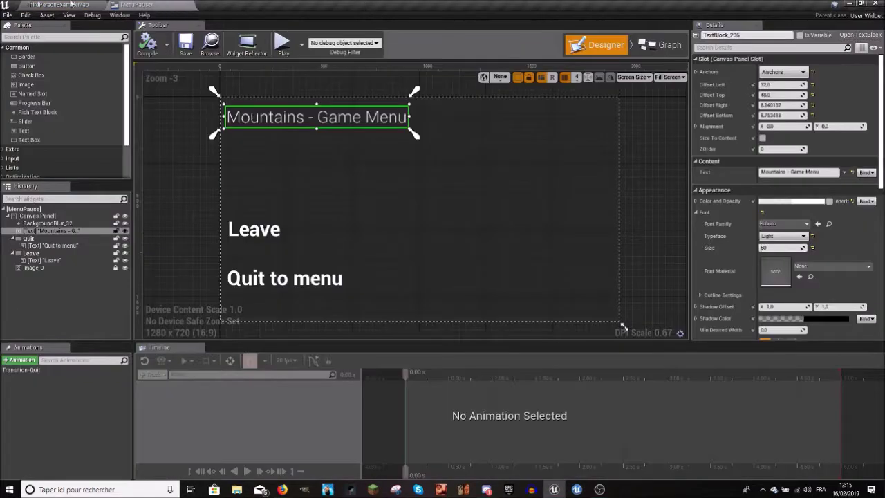
pyautogui.click(71, 5)
# Step: Play-test the level, pausing, resuming and pausing again before stopping
pyautogui.click(310, 32)
pyautogui.press('w')
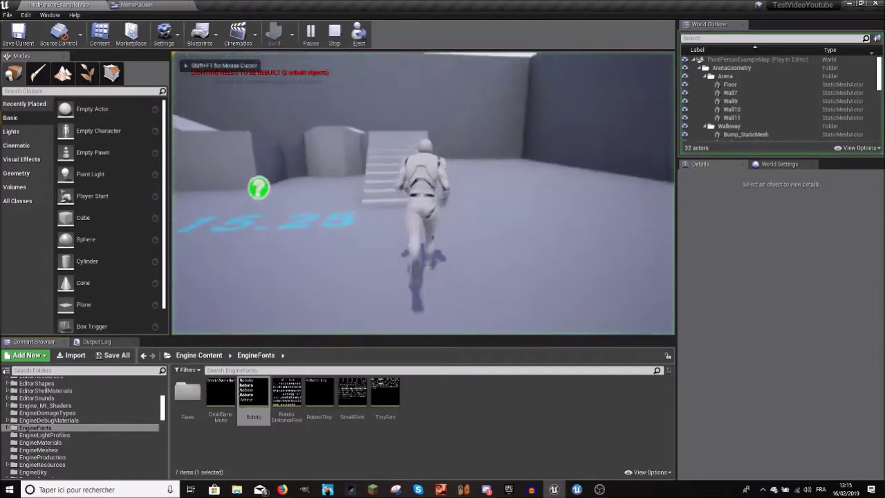
pyautogui.press('p')
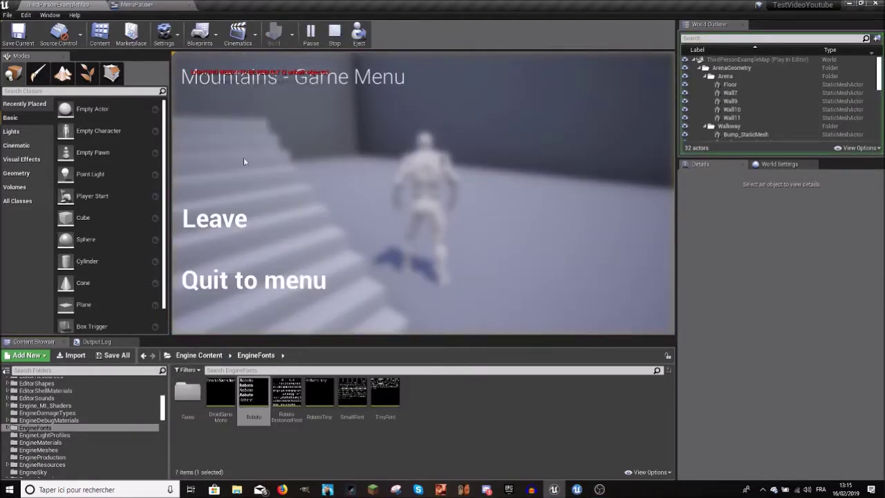
pyautogui.click(206, 224)
pyautogui.press('p')
pyautogui.press('Escape')
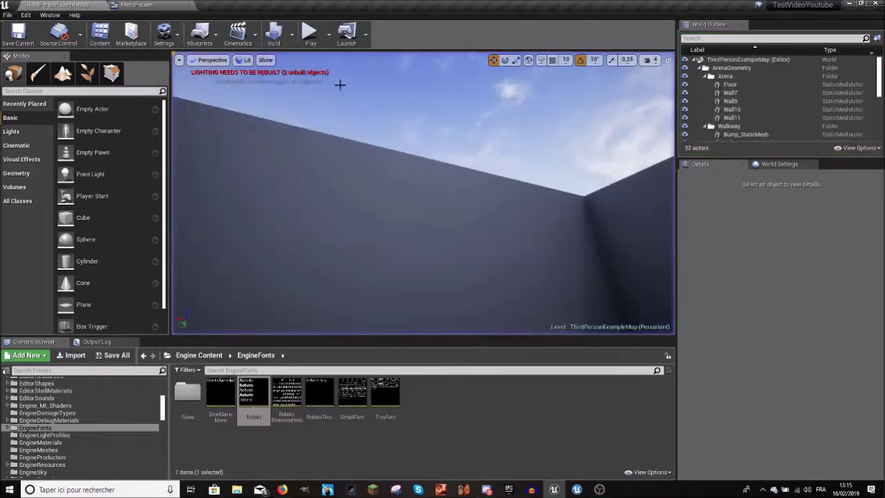
# Step: Drag a Text widget from the Palette onto the MenuPause canvas
pyautogui.click(131, 4)
pyautogui.click(448, 218)
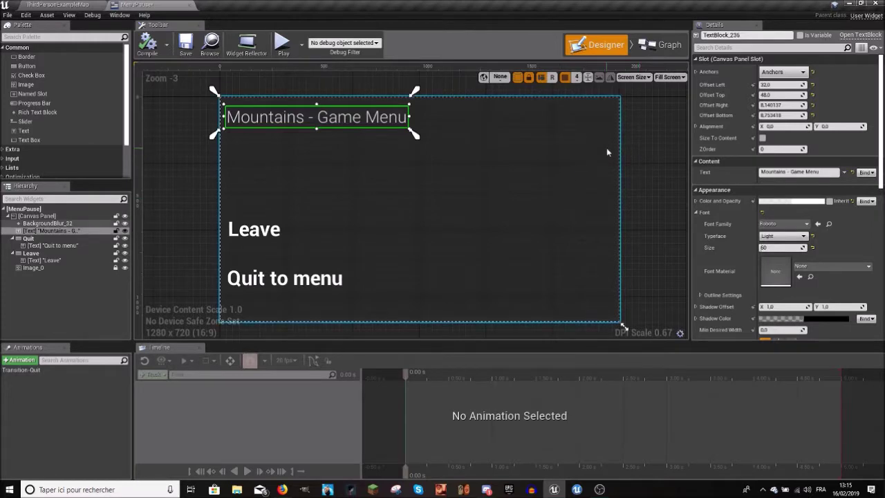
pyautogui.click(149, 200)
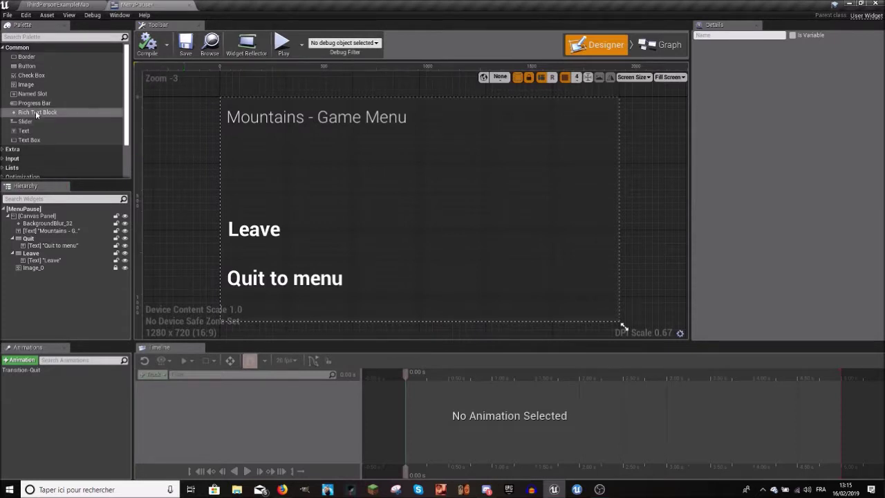
pyautogui.scroll(-1, 38, 113)
pyautogui.moveTo(28, 101)
pyautogui.mouseDown()
pyautogui.moveTo(391, 247)
pyautogui.moveTo(239, 115)
pyautogui.moveTo(289, 245)
pyautogui.moveTo(260, 257)
pyautogui.mouseUp()
# Step: Set the new text to 'Graphics', add a Button and nest the text inside it
pyautogui.write('Graphics')
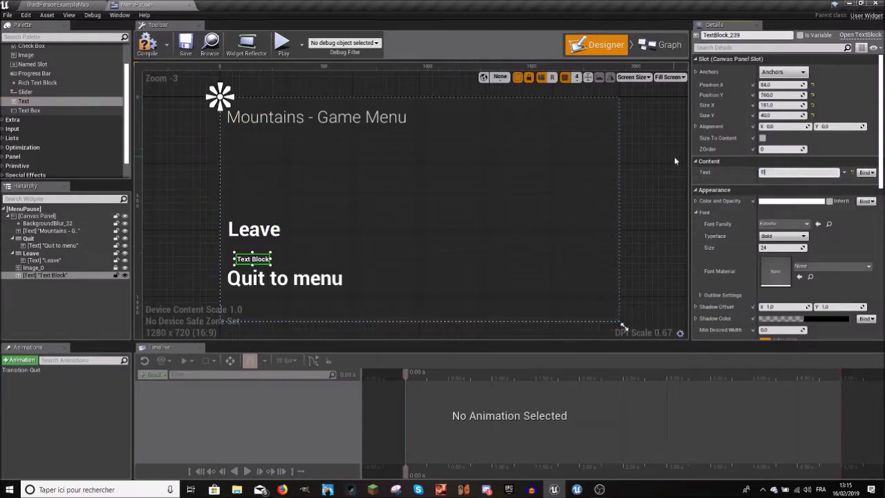
pyautogui.press('Return')
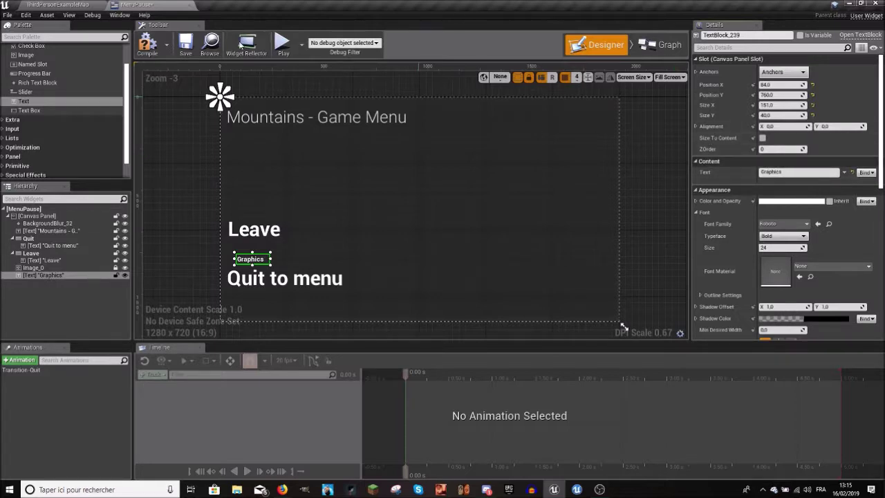
pyautogui.scroll(2, 33, 78)
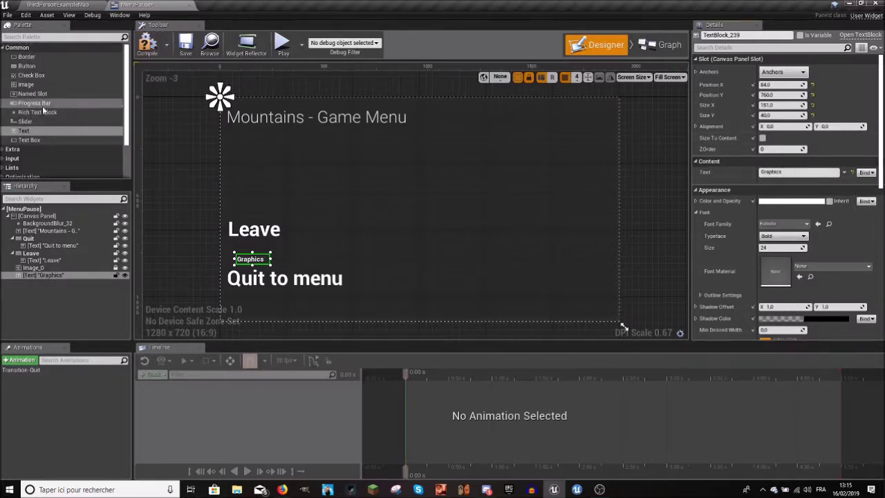
pyautogui.moveTo(28, 66); pyautogui.dragTo(256, 266)
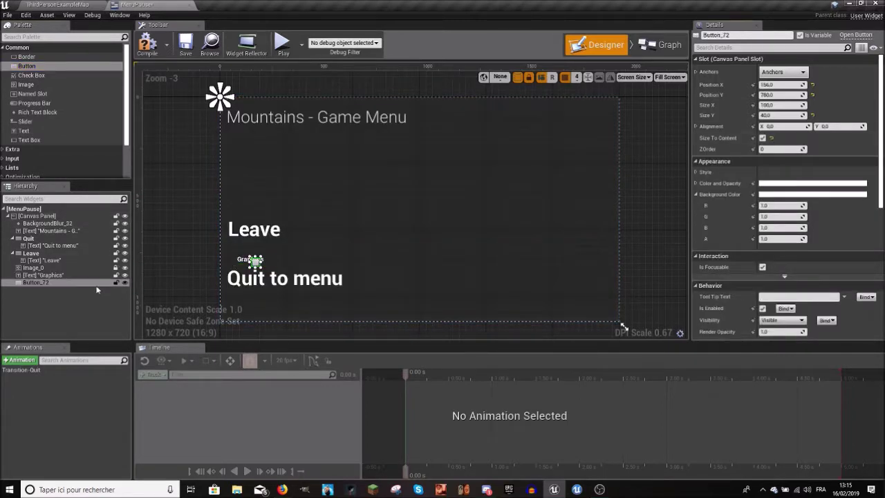
pyautogui.moveTo(50, 276); pyautogui.dragTo(47, 284)
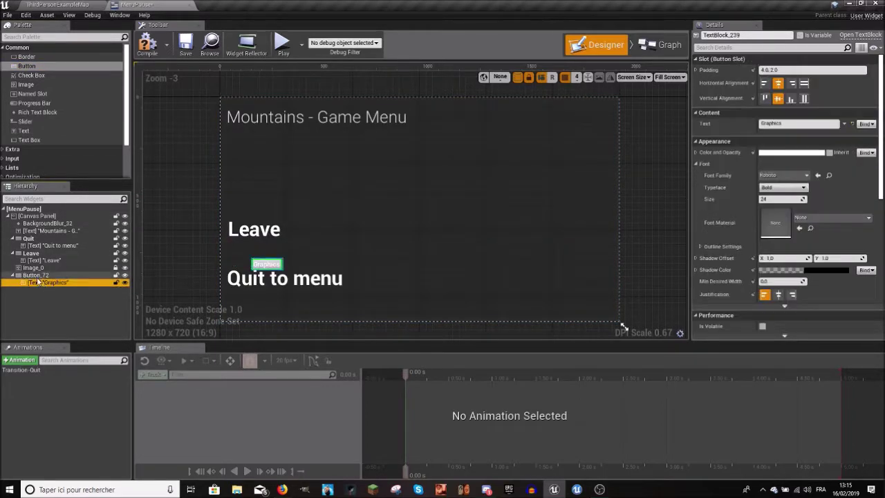
# Step: Rename the new button to Graphics, undoing an accidental deletion
pyautogui.click(39, 275)
pyautogui.rightClick(40, 275)
pyautogui.click(52, 326)
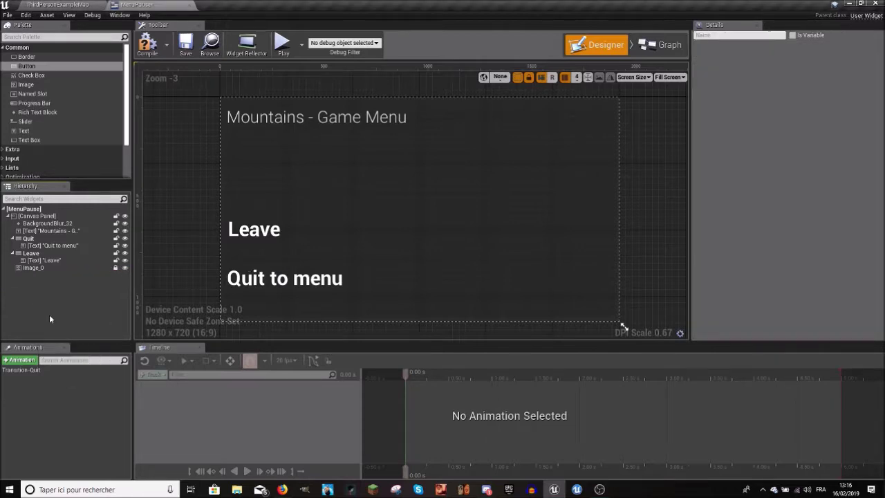
pyautogui.hotkey('ctrl', 'z')
pyautogui.rightClick(38, 276)
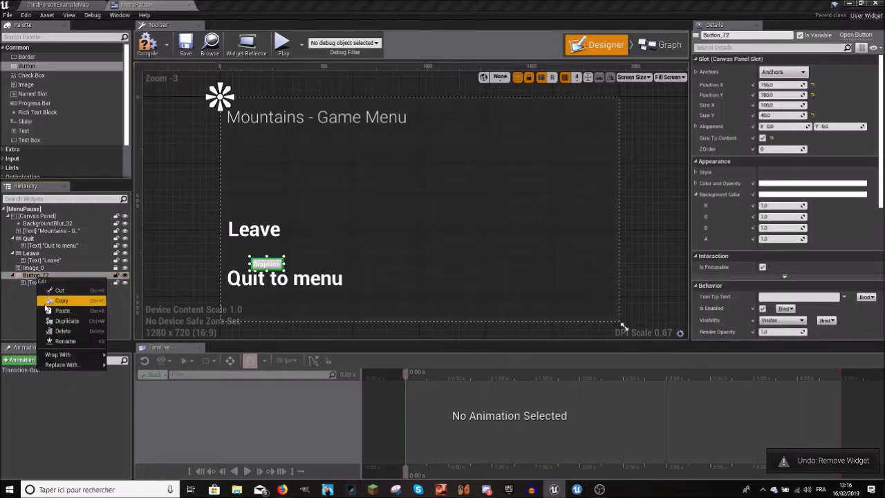
pyautogui.click(64, 342)
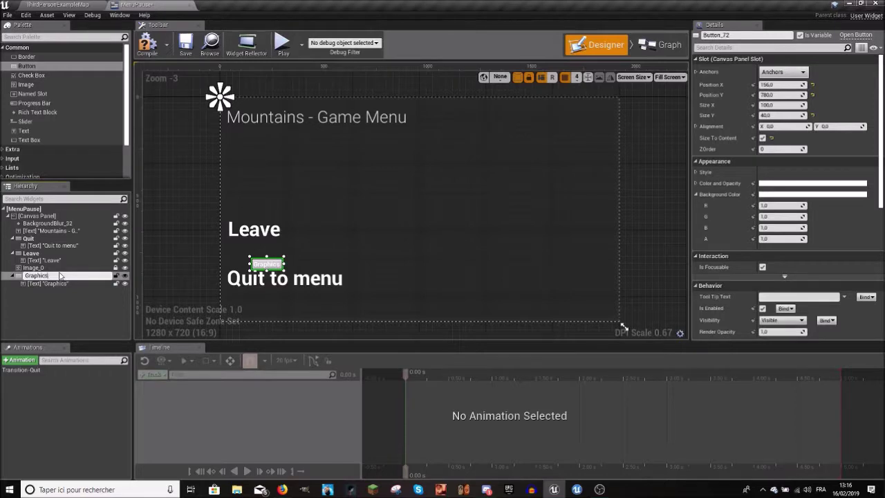
pyautogui.click(52, 274)
pyautogui.write('Graphics')
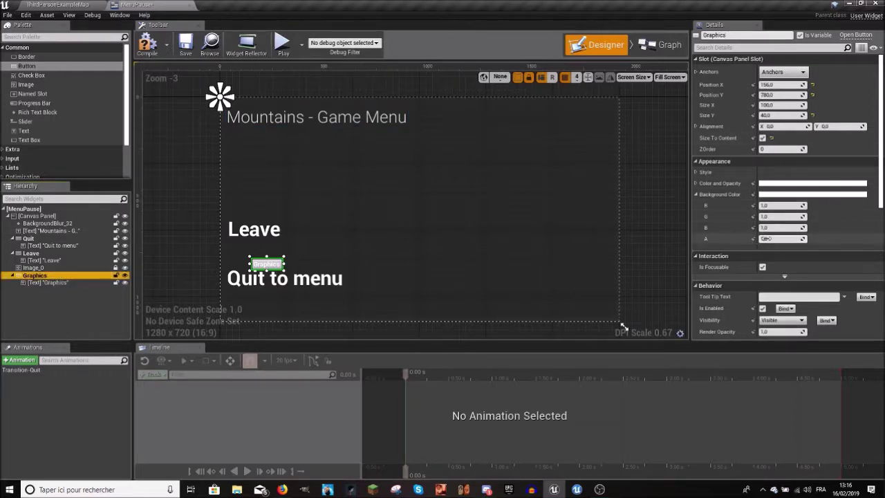
pyautogui.click(104, 296)
# Step: Set the button background alpha to 0 and the Graphics text font size to 72
pyautogui.click(64, 283)
pyautogui.click(34, 275)
pyautogui.click(776, 244)
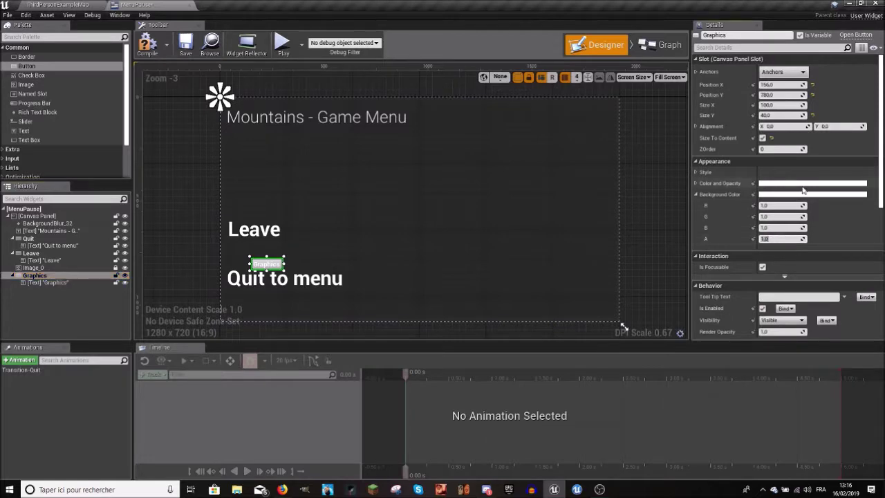
pyautogui.click(49, 283)
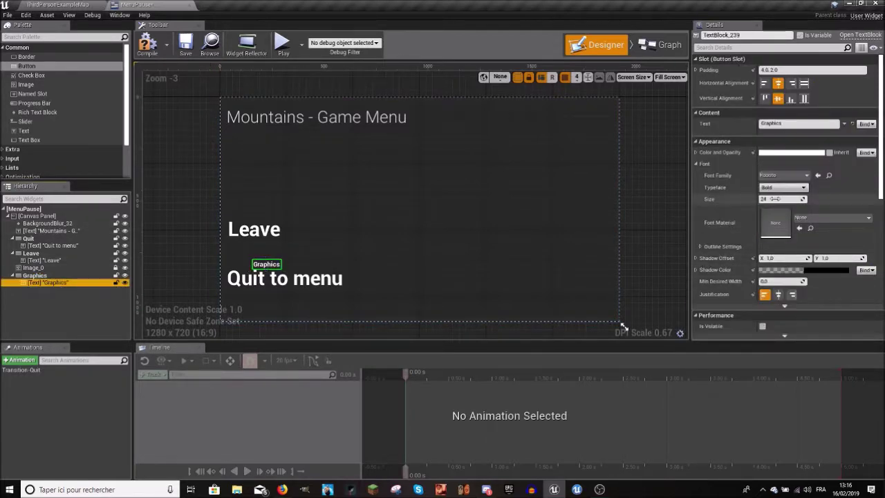
pyautogui.click(779, 199)
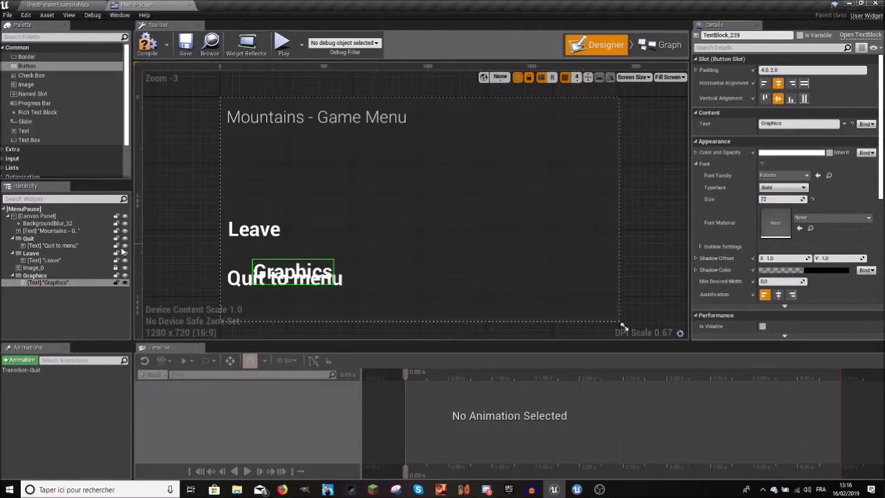
# Step: Move the Graphics button between Leave and Quit to menu
pyautogui.click(246, 273)
pyautogui.moveTo(277, 260); pyautogui.dragTo(276, 257)
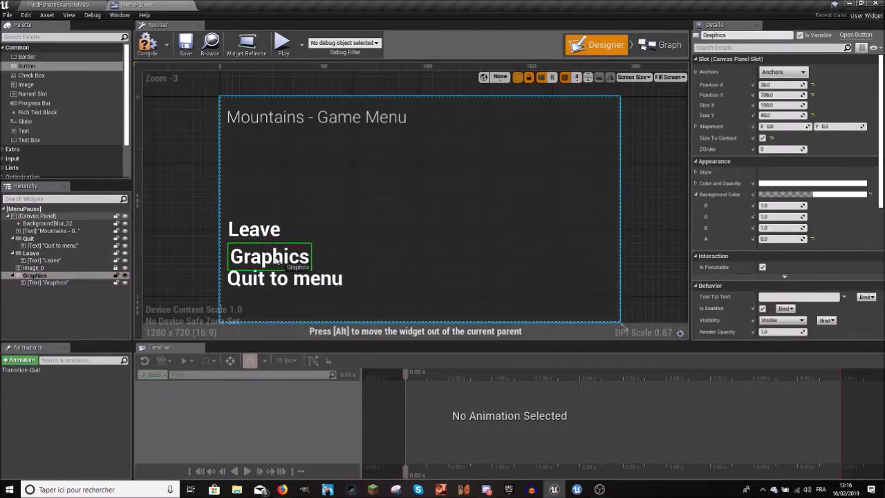
pyautogui.click(194, 215)
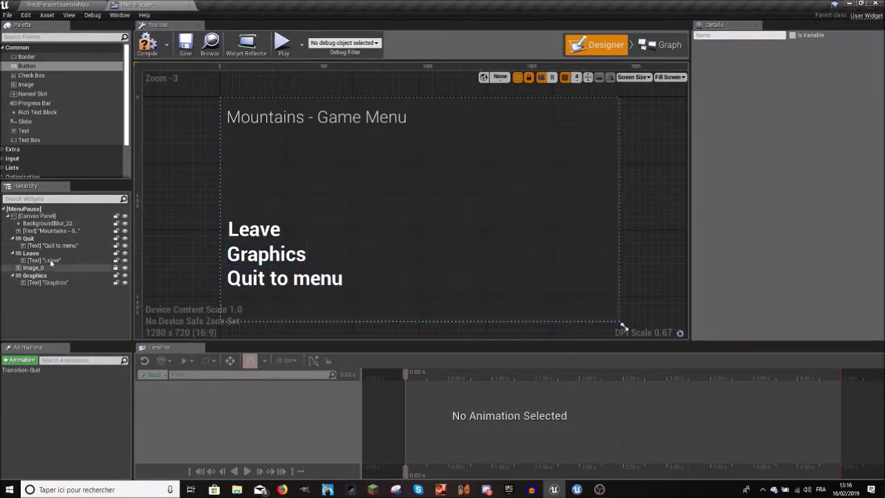
pyautogui.click(41, 237)
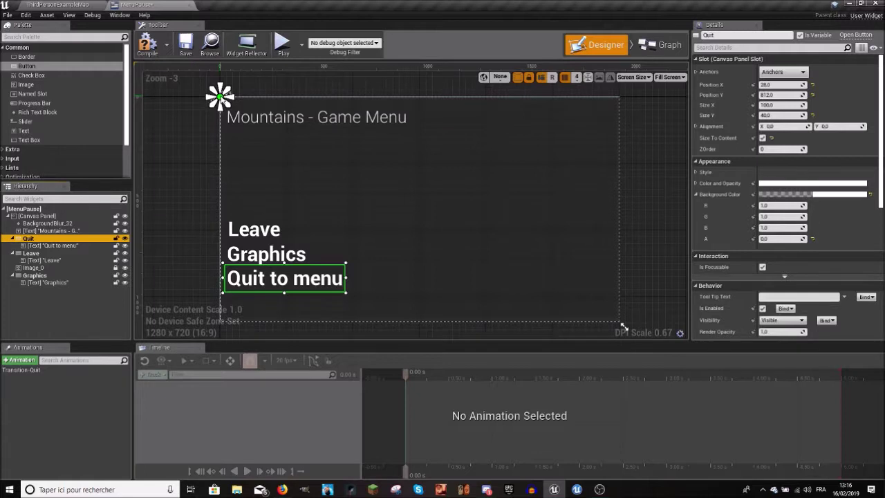
# Step: Move the Quit to menu button's anchor down to its row
pyautogui.moveTo(220, 97); pyautogui.dragTo(220, 217)
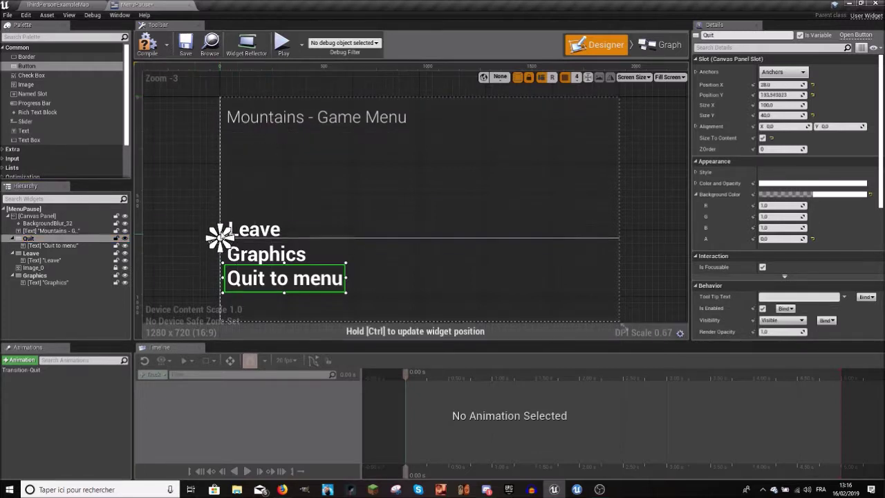
pyautogui.moveTo(220, 216); pyautogui.dragTo(286, 245)
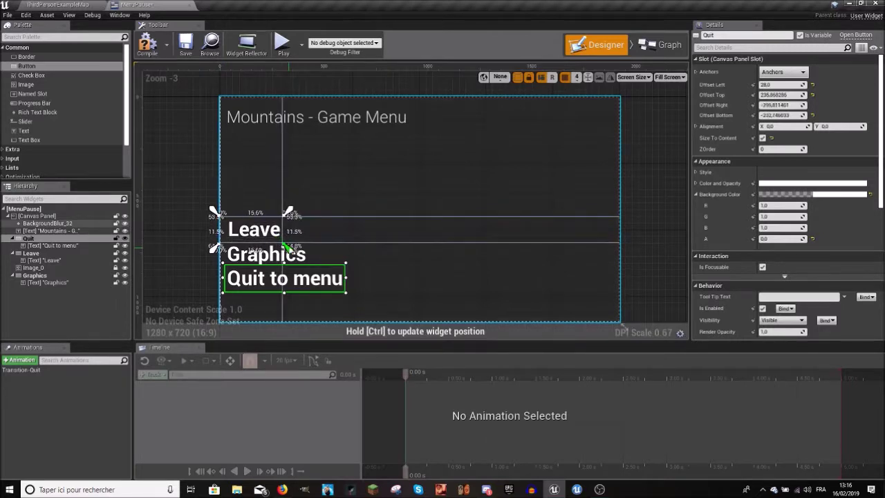
pyautogui.click(175, 178)
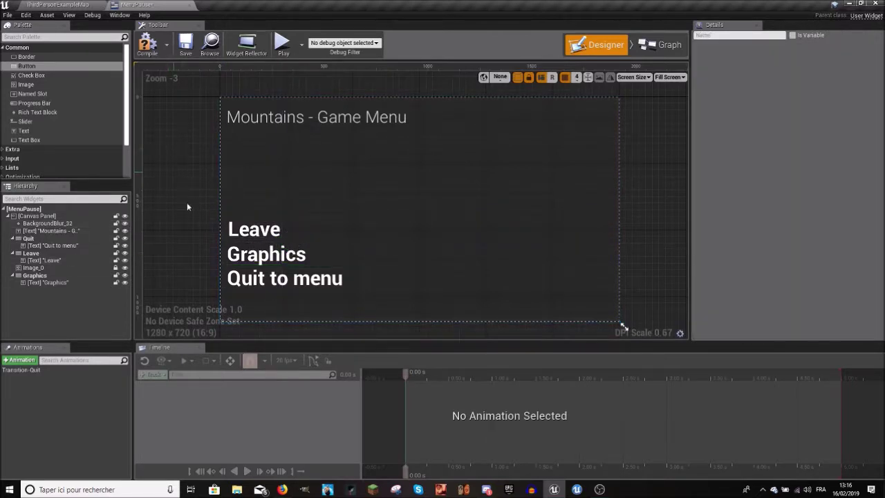
pyautogui.click(233, 255)
# Step: Drag the Graphics button's anchor down onto the button
pyautogui.click(34, 275)
pyautogui.moveTo(219, 96)
pyautogui.mouseDown()
pyautogui.moveTo(220, 237)
pyautogui.moveTo(318, 277)
pyautogui.mouseUp()
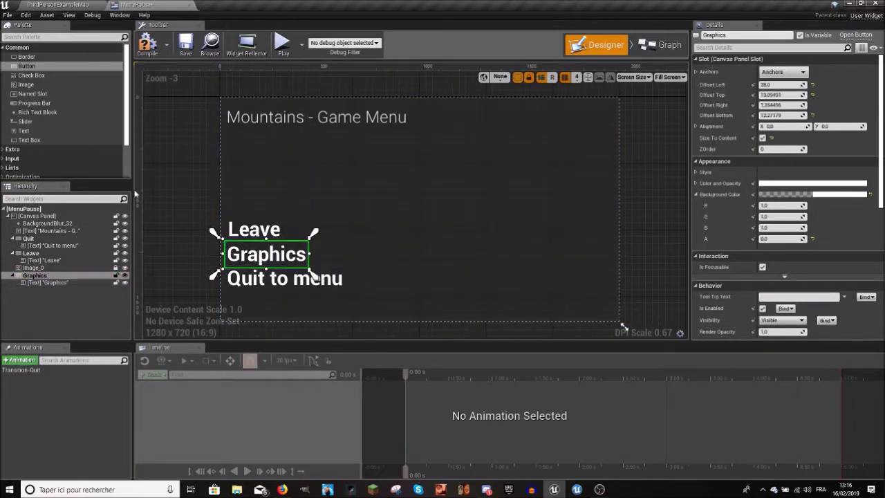
pyautogui.click(83, 277)
pyautogui.click(83, 282)
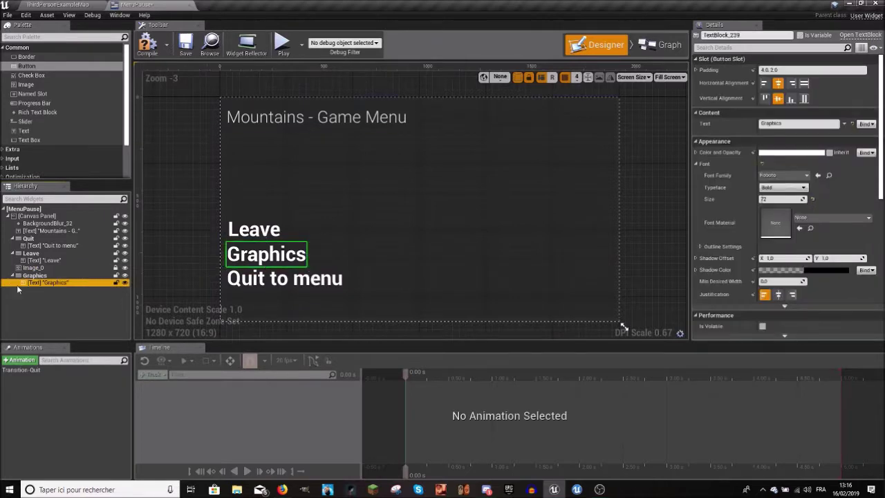
pyautogui.click(53, 277)
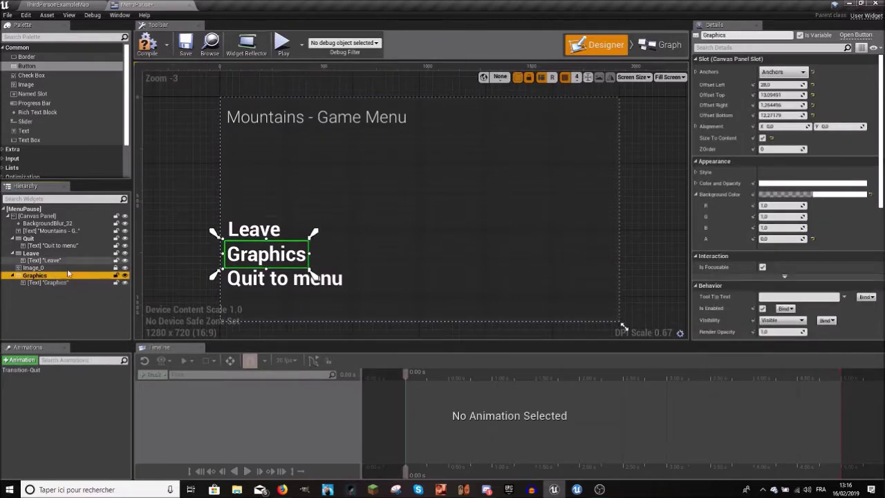
# Step: Fit the Quit to menu anchors to that button's corners
pyautogui.click(54, 238)
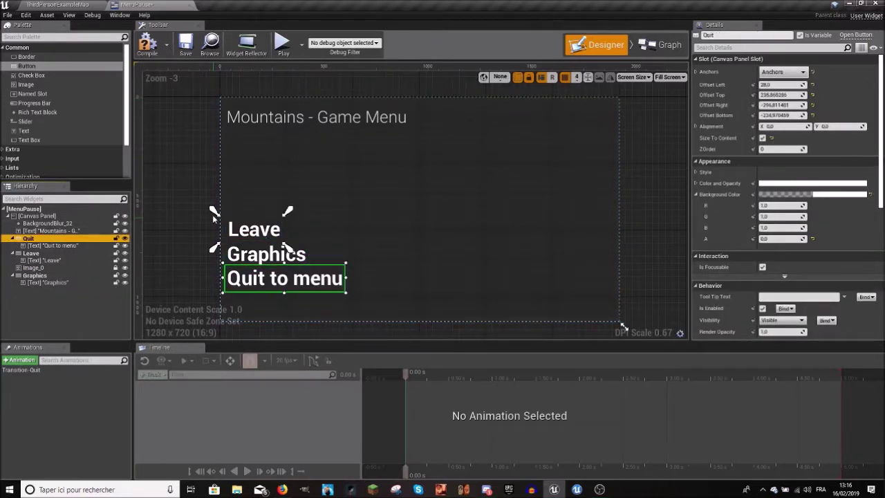
pyautogui.moveTo(213, 248); pyautogui.dragTo(216, 299)
pyautogui.moveTo(284, 297); pyautogui.dragTo(352, 299)
pyautogui.moveTo(352, 212); pyautogui.dragTo(353, 258)
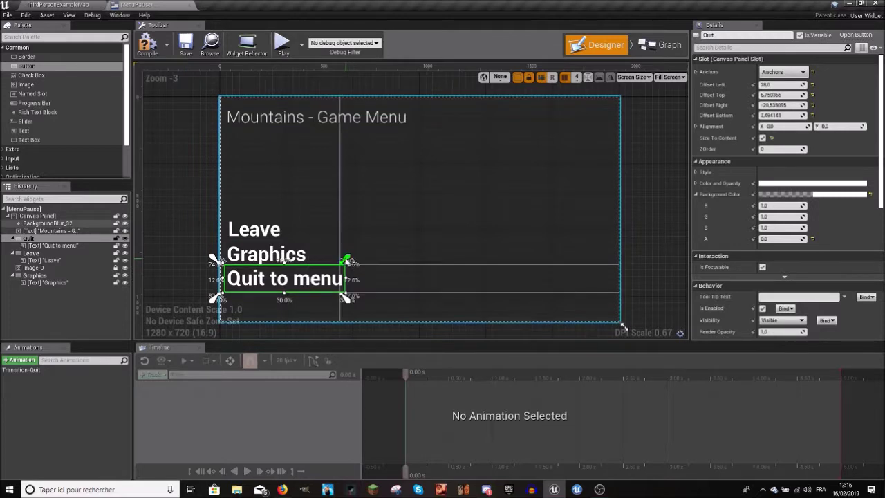
# Step: Wrap the Leave button's anchors around the button
pyautogui.click(54, 254)
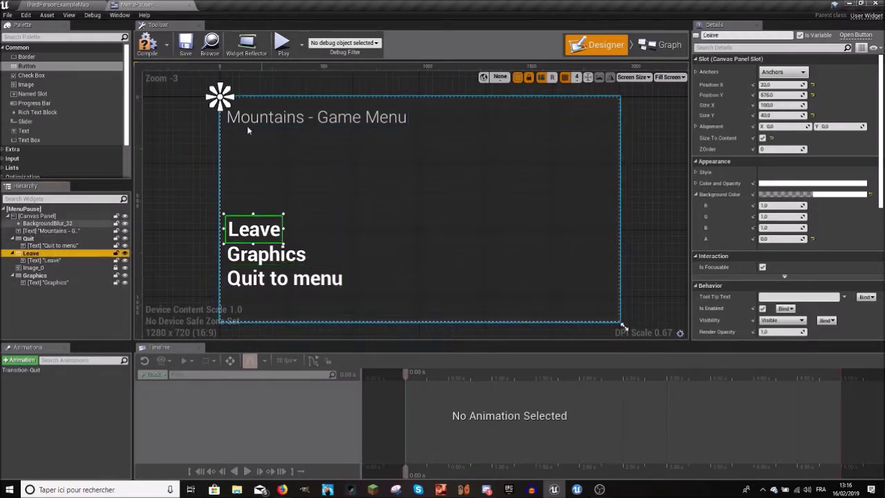
pyautogui.moveTo(217, 116); pyautogui.dragTo(220, 215)
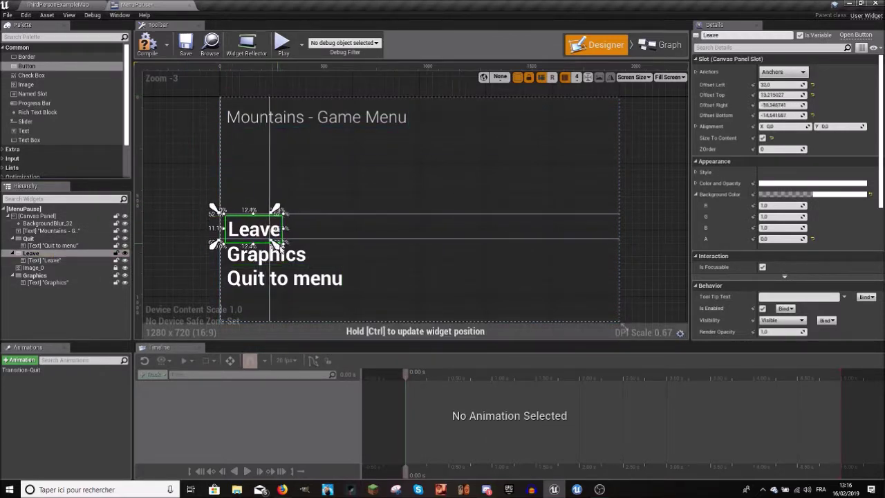
pyautogui.moveTo(220, 215); pyautogui.dragTo(221, 200)
pyautogui.click(180, 138)
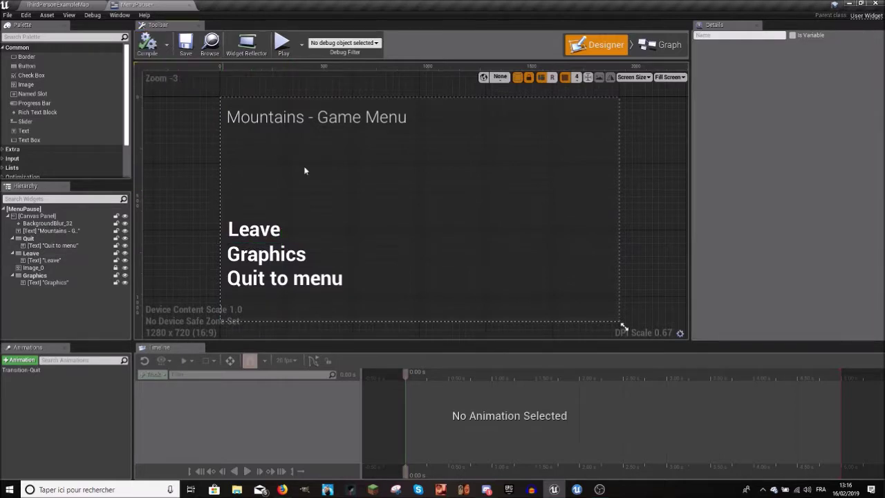
pyautogui.scroll(-1, 324, 124)
pyautogui.click(318, 89)
pyautogui.moveTo(265, 124); pyautogui.dragTo(270, 138, button='right')
# Step: Preview the menu at a smaller size, restore 1280x720, then return to ThirdPersonExampleMap
pyautogui.moveTo(517, 266)
pyautogui.mouseDown()
pyautogui.moveTo(433, 253)
pyautogui.moveTo(484, 240)
pyautogui.mouseUp()
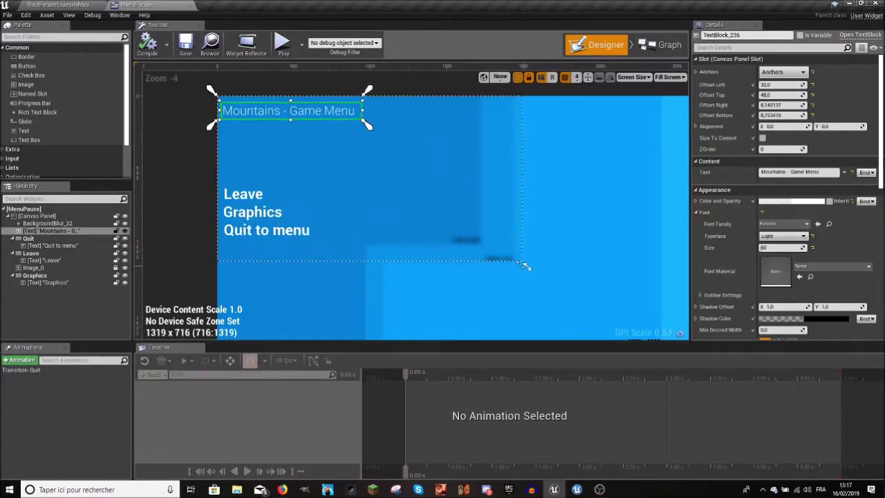
pyautogui.moveTo(484, 241); pyautogui.dragTo(518, 266)
pyautogui.click(286, 214)
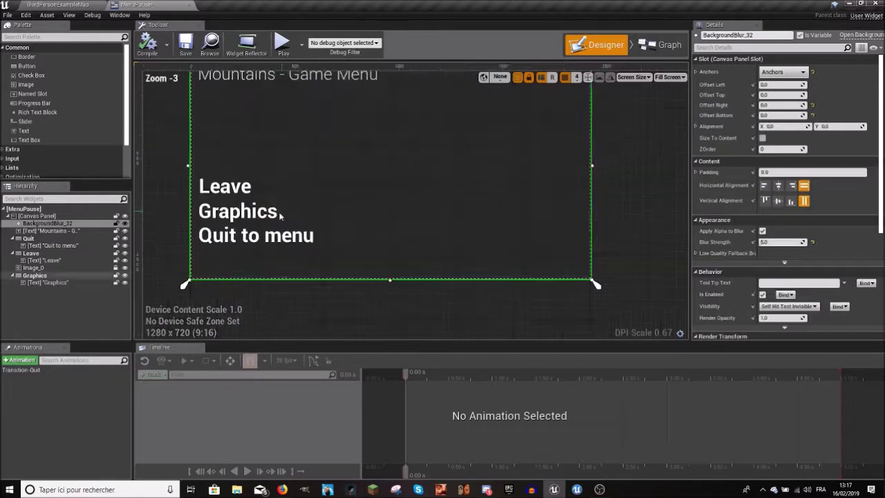
pyautogui.scroll(-1, 259, 168)
pyautogui.scroll(2, 259, 168)
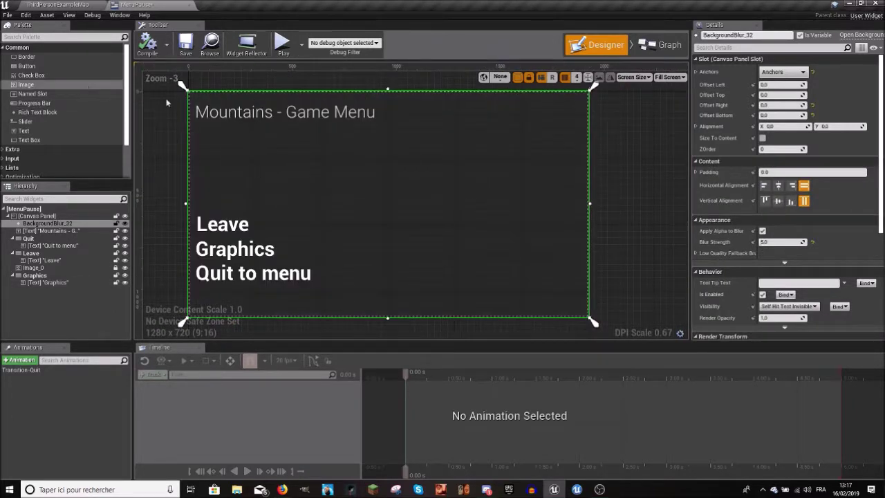
pyautogui.moveTo(232, 159); pyautogui.dragTo(222, 176, button='right')
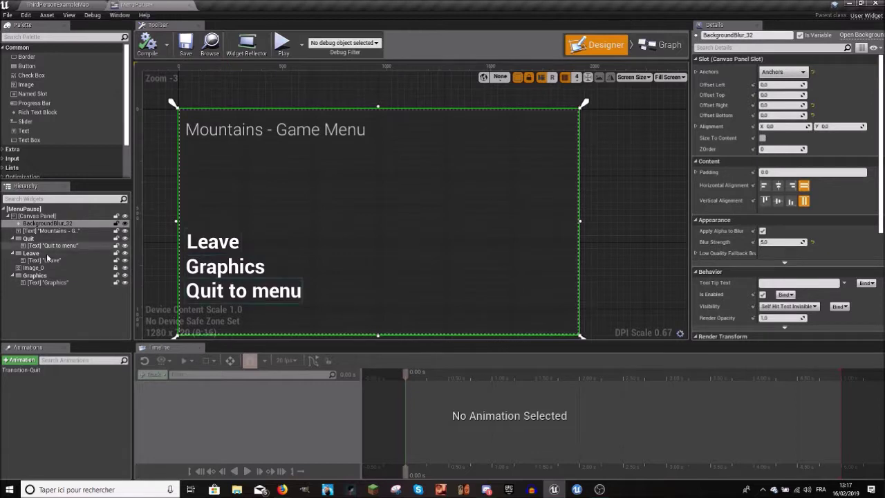
pyautogui.press('Down')
pyautogui.press('Down')
pyautogui.press('Down')
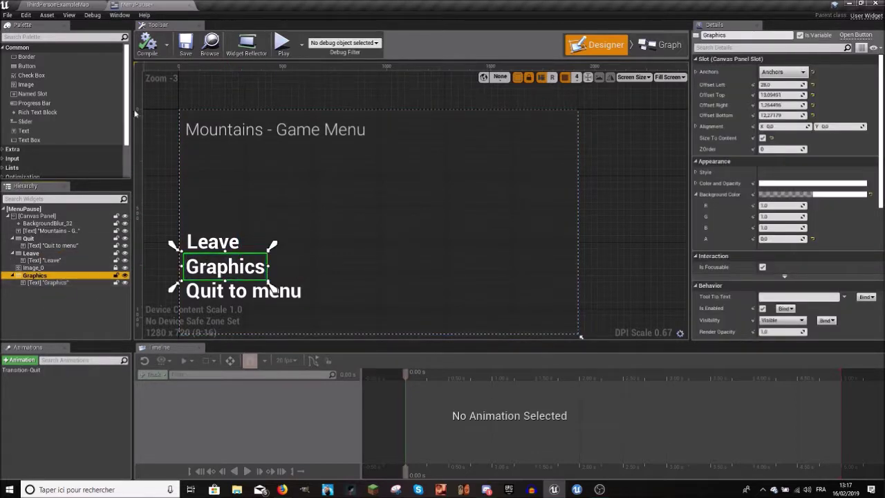
pyautogui.click(79, 4)
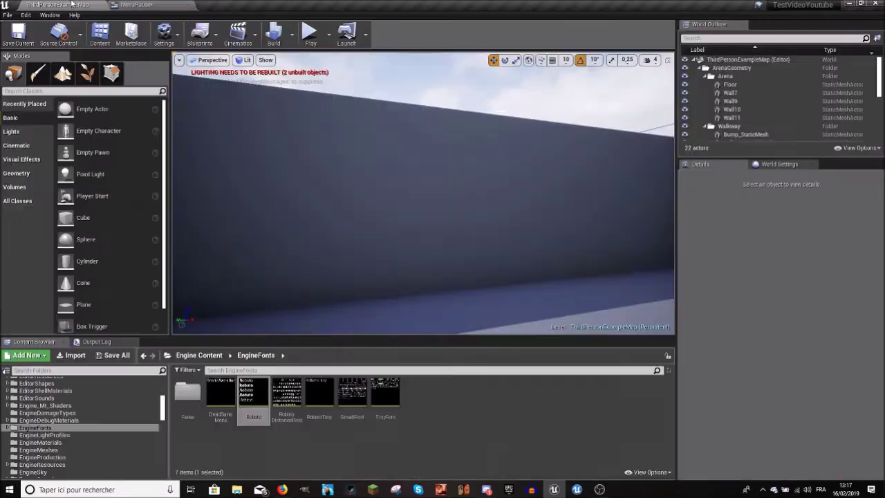
# Step: Browse the Content Browser to the Content > Menus > Pause folder
pyautogui.click(187, 355)
pyautogui.scroll(5, 69, 415)
pyautogui.click(27, 382)
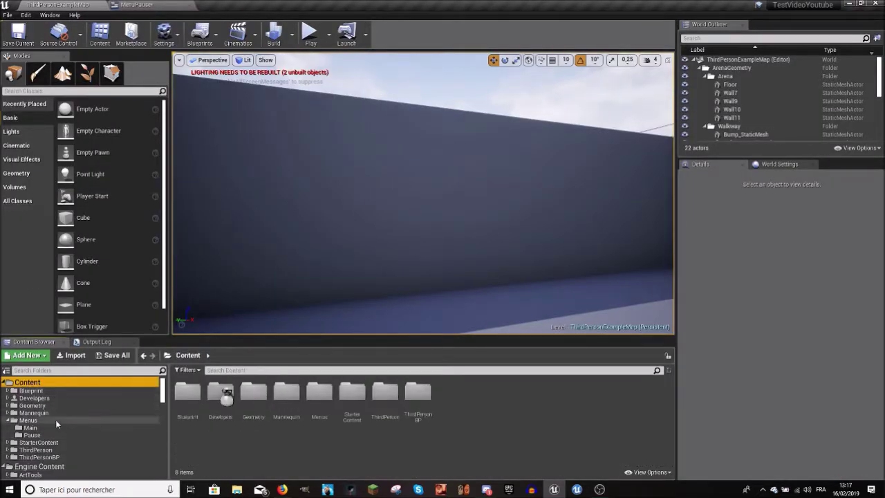
pyautogui.click(49, 420)
pyautogui.click(32, 435)
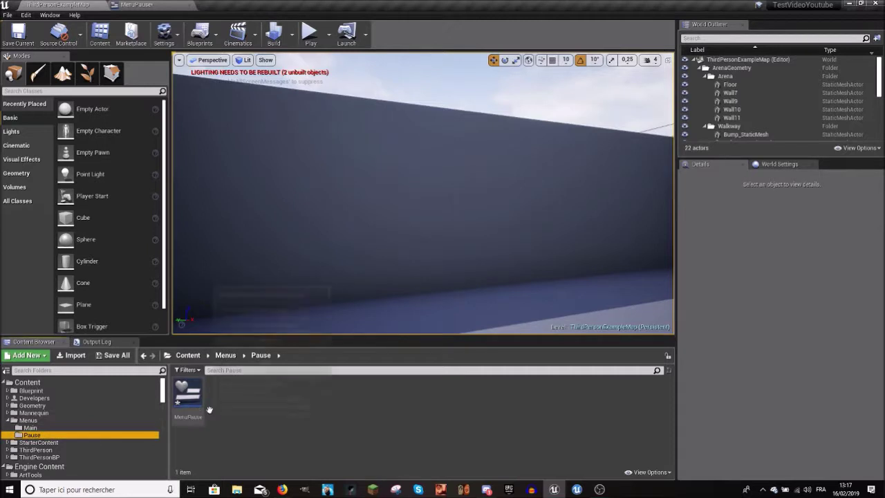
# Step: Create a Widget Blueprint named Graphics in Pause and open it
pyautogui.rightClick(238, 413)
pyautogui.moveTo(250, 407)
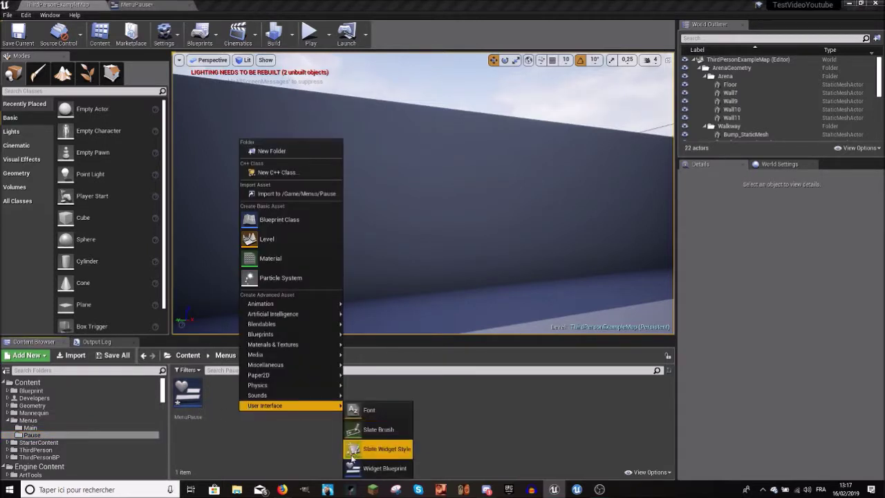
pyautogui.click(371, 468)
pyautogui.write('Graphics')
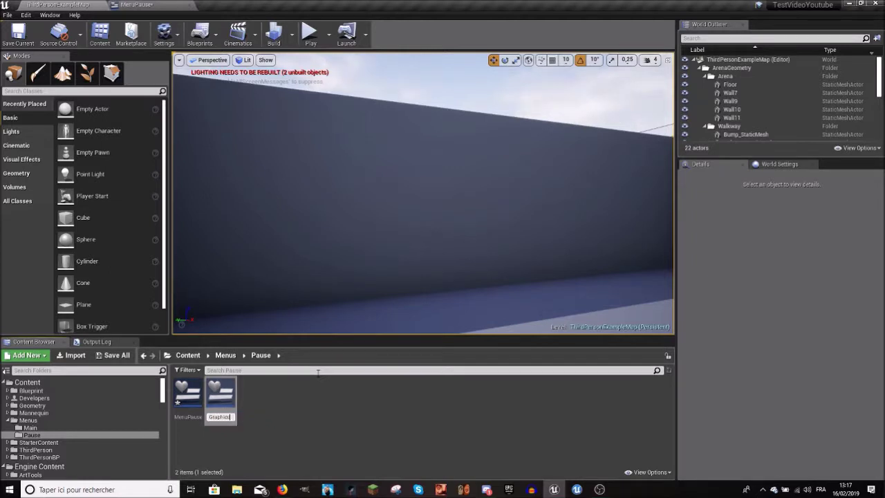
pyautogui.press('Return')
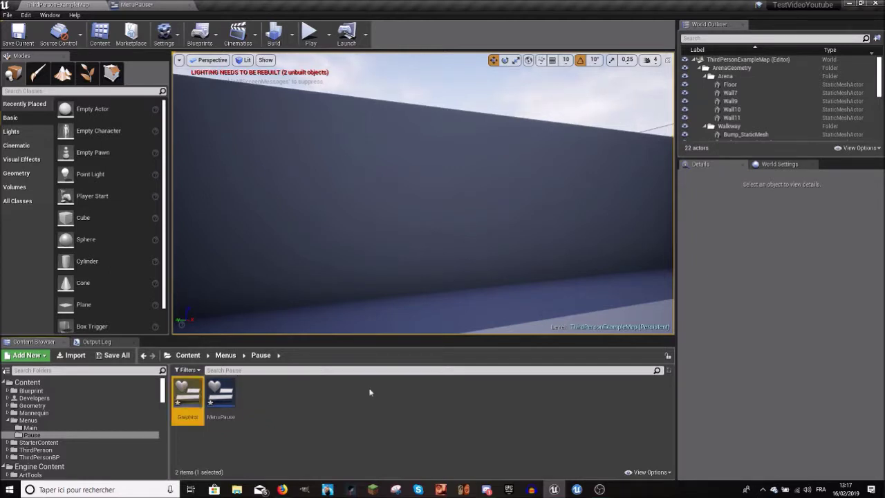
pyautogui.click(491, 488)
pyautogui.click(395, 417)
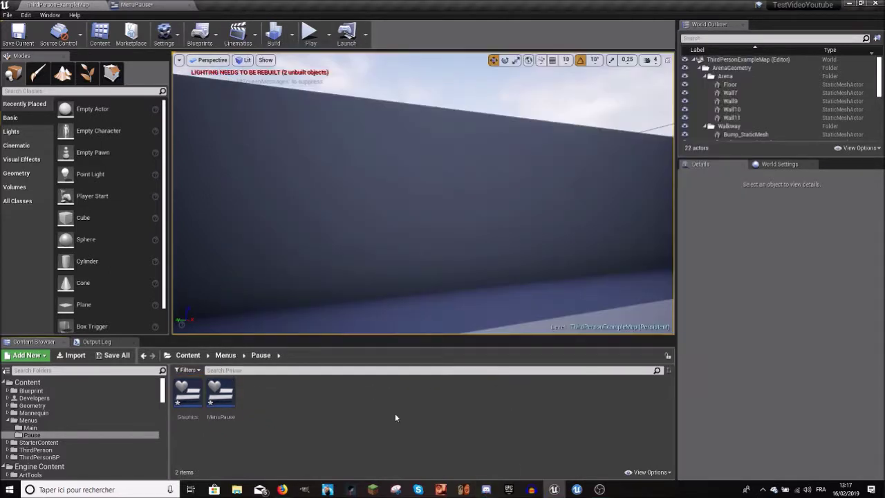
pyautogui.moveTo(394, 250); pyautogui.dragTo(346, 310)
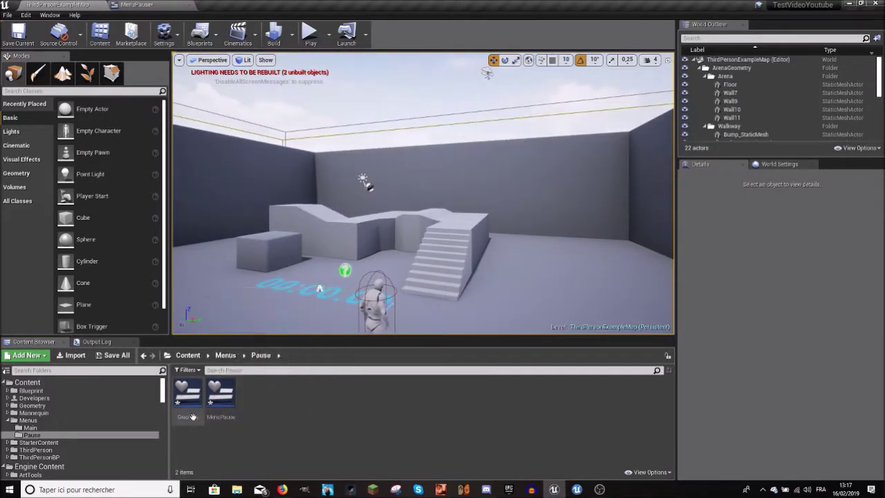
pyautogui.doubleClick(192, 414)
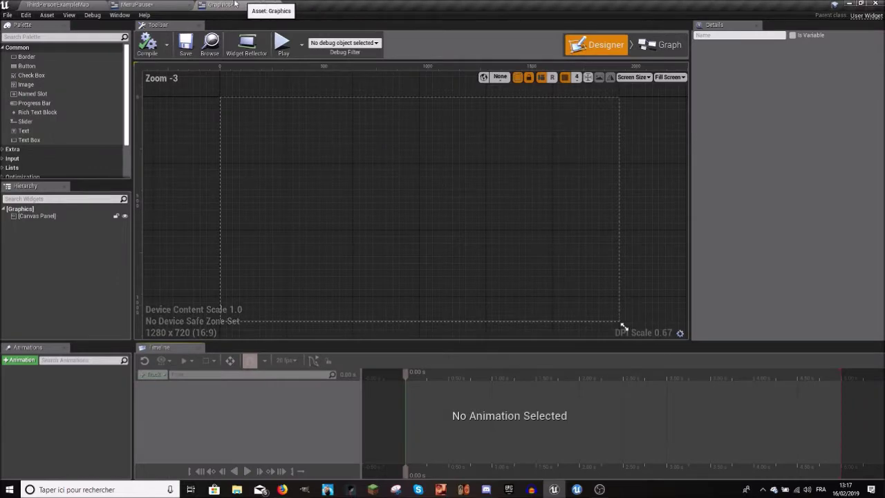
# Step: Copy the BackgroundBlur_32 layer from MenuPause into the Graphics widget
pyautogui.click(135, 5)
pyautogui.click(314, 234)
pyautogui.click(64, 226)
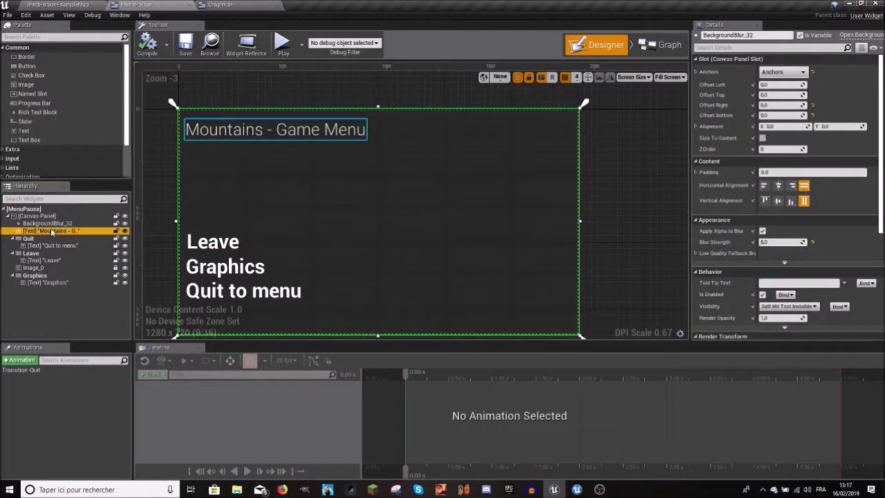
pyautogui.click(218, 5)
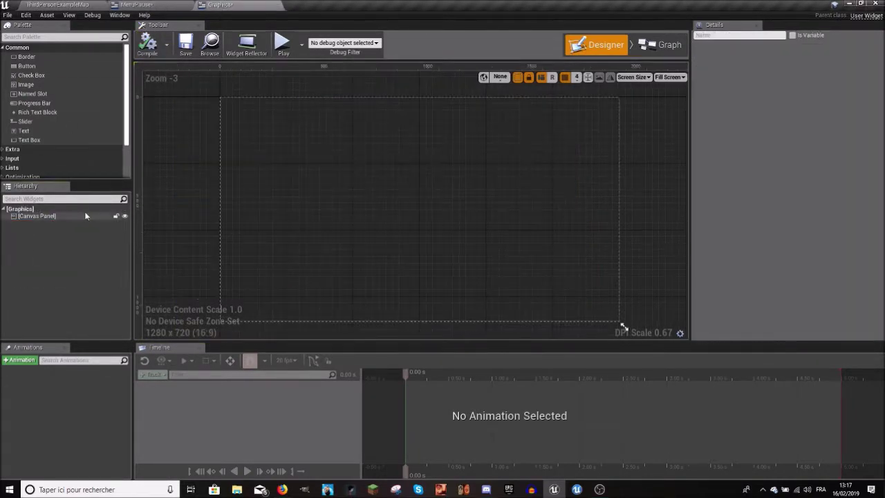
pyautogui.hotkey('ctrl', 'v')
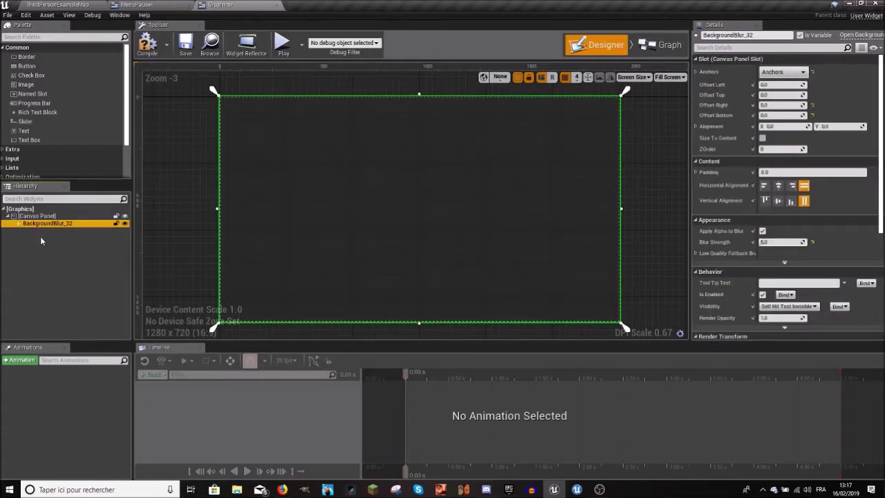
pyautogui.click(40, 237)
pyautogui.click(238, 126)
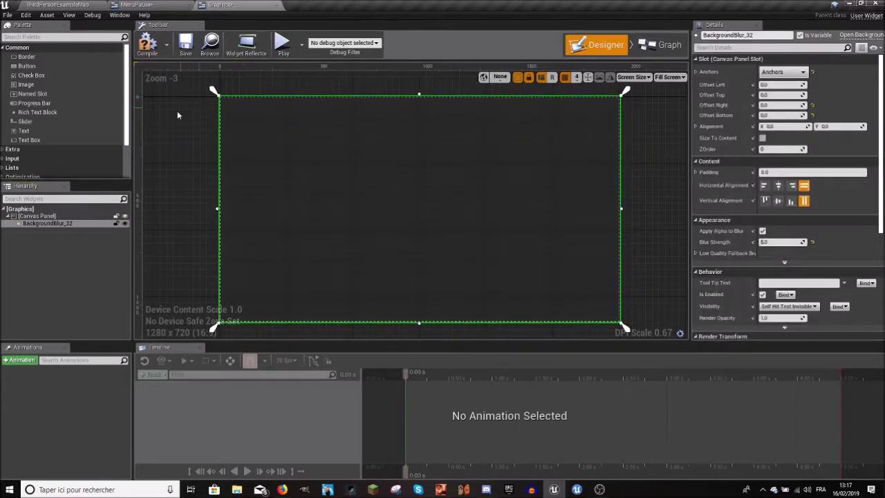
# Step: Copy the MenuPause blur-strength nodes into the Graphics Event Graph
pyautogui.click(664, 44)
pyautogui.click(157, 6)
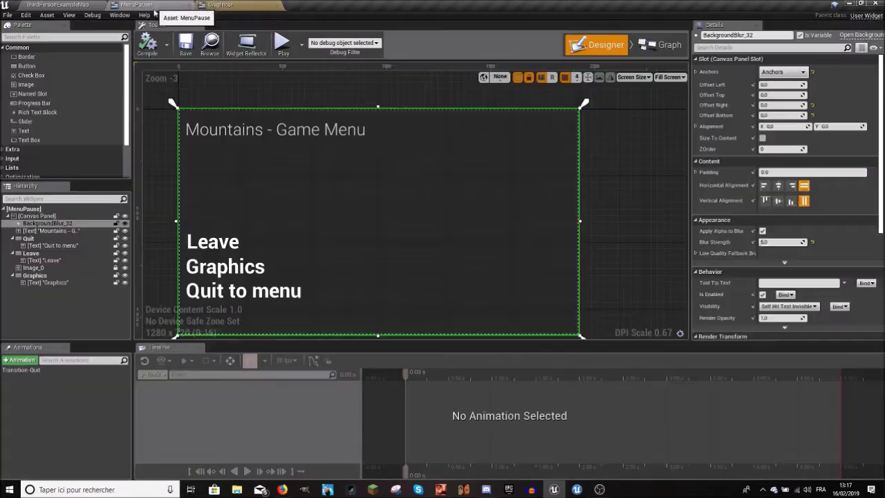
pyautogui.click(663, 45)
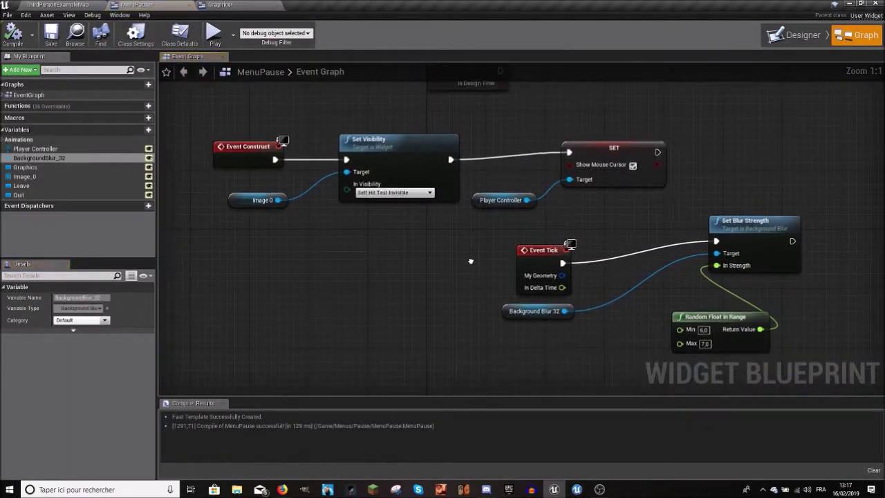
pyautogui.moveTo(465, 203); pyautogui.dragTo(454, 262, button='right')
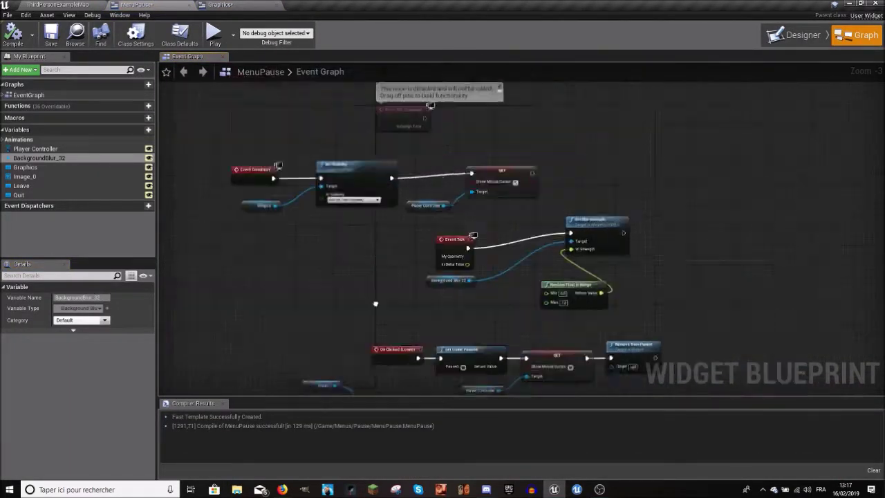
pyautogui.moveTo(385, 243); pyautogui.dragTo(593, 310)
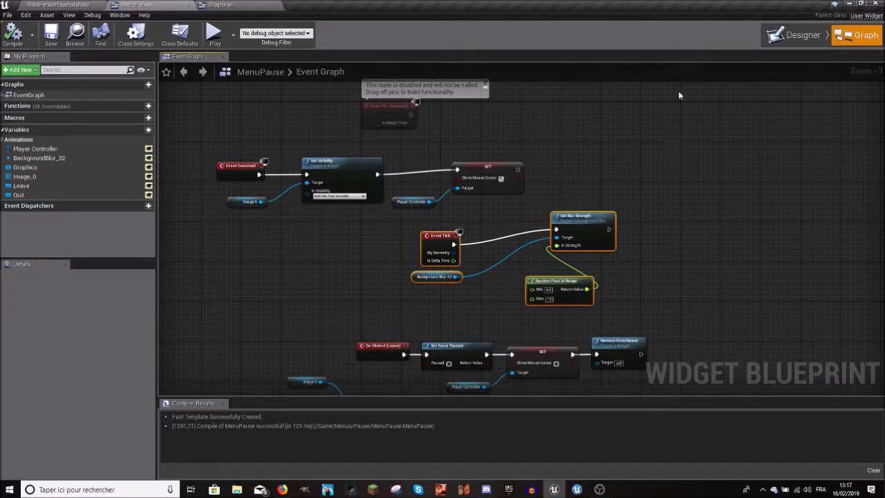
pyautogui.click(242, 4)
pyautogui.hotkey('ctrl', 'v')
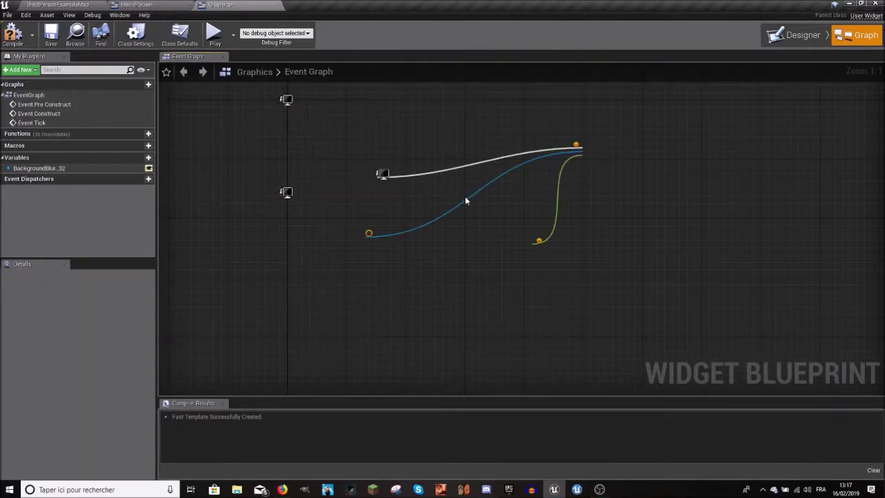
# Step: Move the pasted blur nodes down-left in the Graphics graph, then go back to MenuPause's Graphics button variable
pyautogui.moveTo(425, 190); pyautogui.dragTo(351, 301)
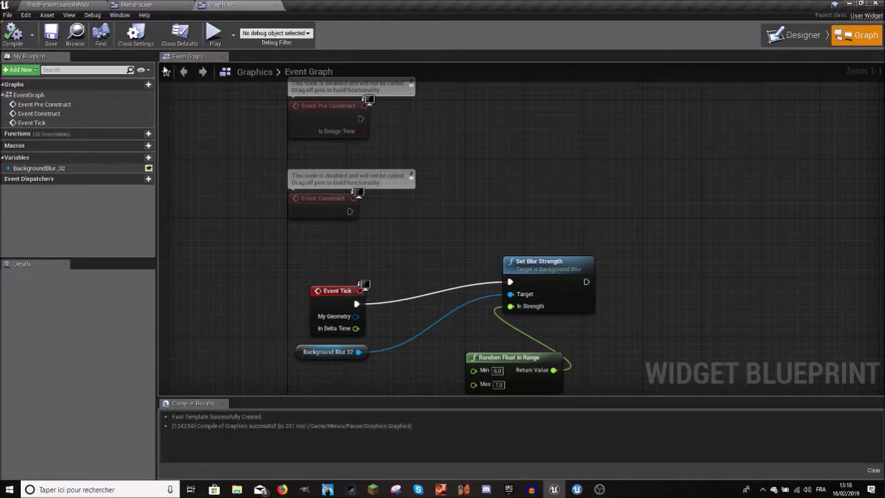
pyautogui.click(152, 6)
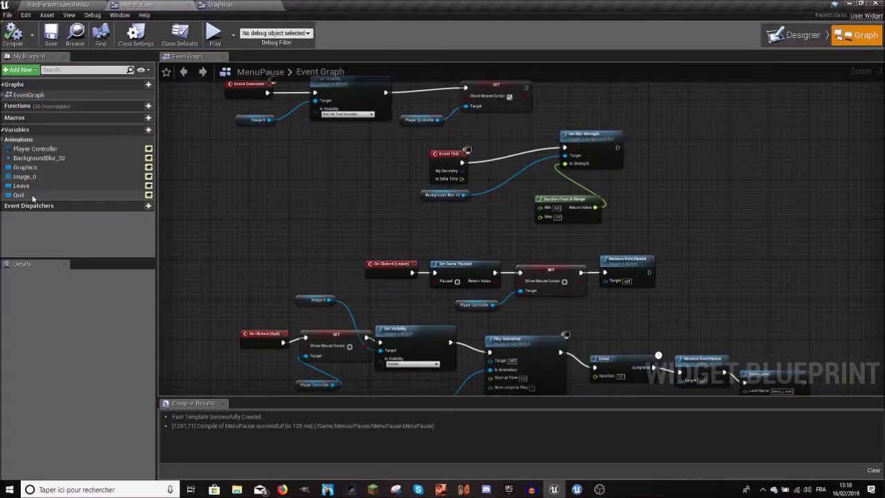
pyautogui.click(25, 167)
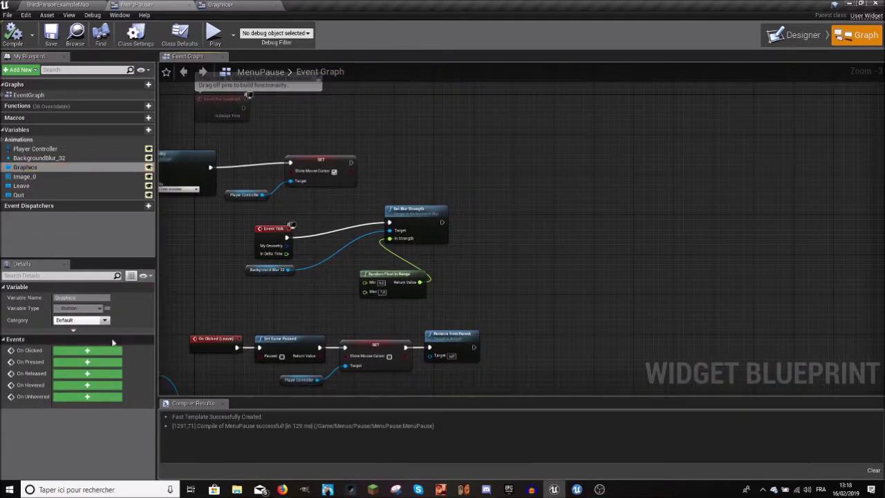
# Step: Add an OnClicked event for the Graphics button that creates a Graphics-class widget
pyautogui.click(87, 350)
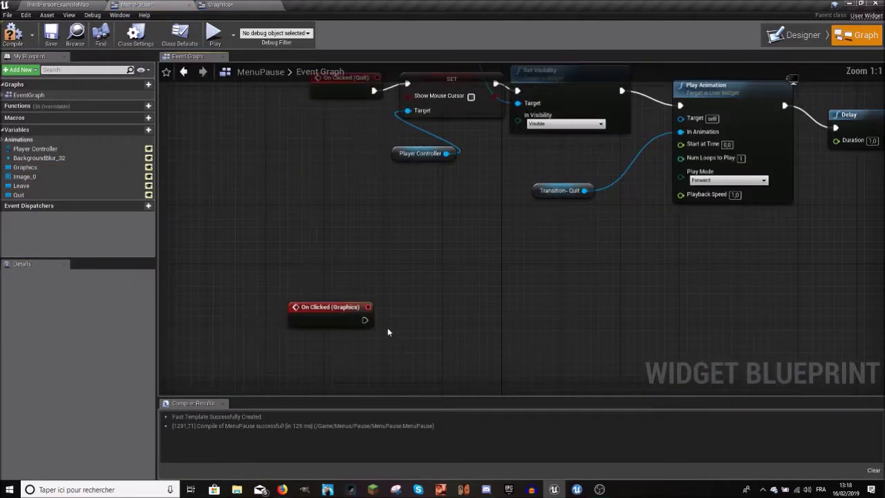
pyautogui.moveTo(365, 319); pyautogui.dragTo(444, 310)
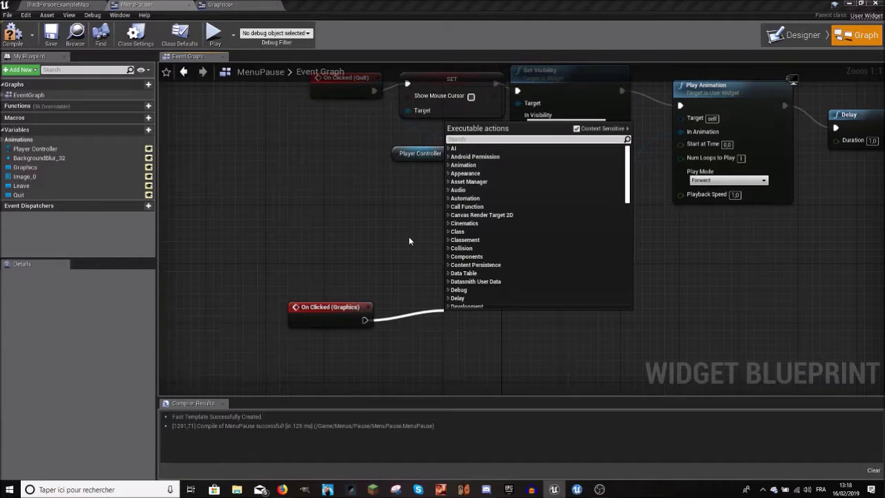
pyautogui.write('create widget')
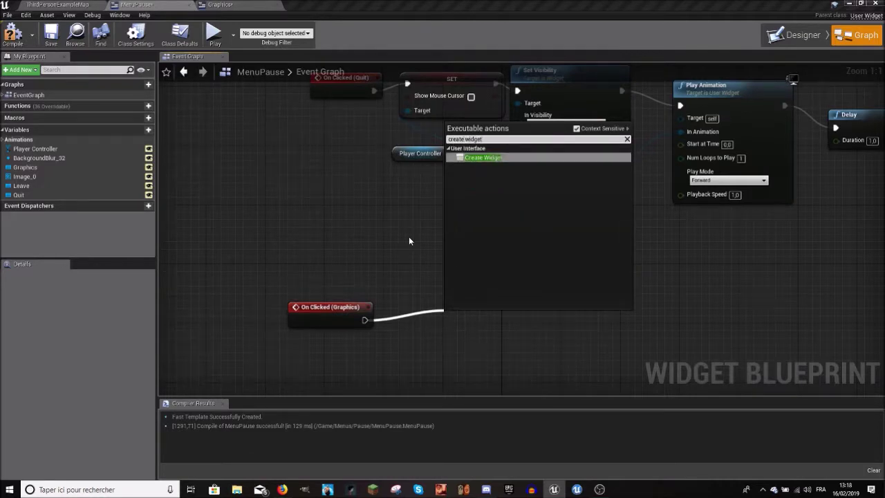
pyautogui.press('Return')
pyautogui.click(492, 341)
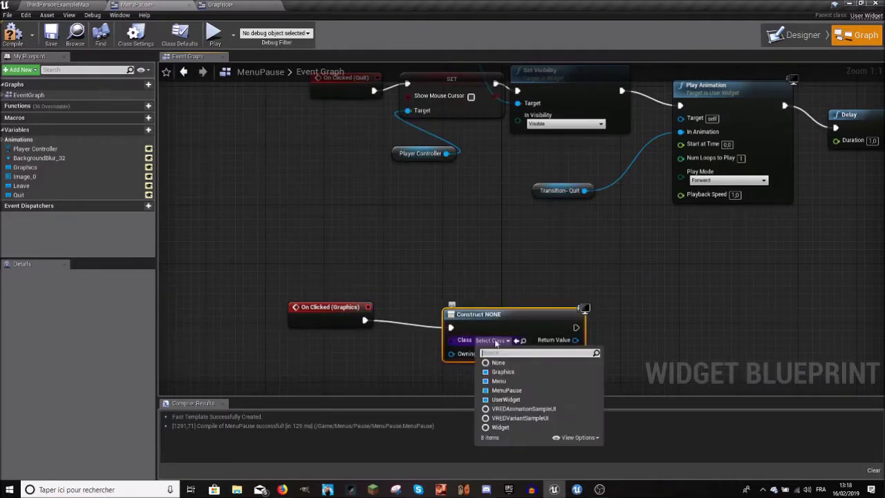
pyautogui.click(509, 372)
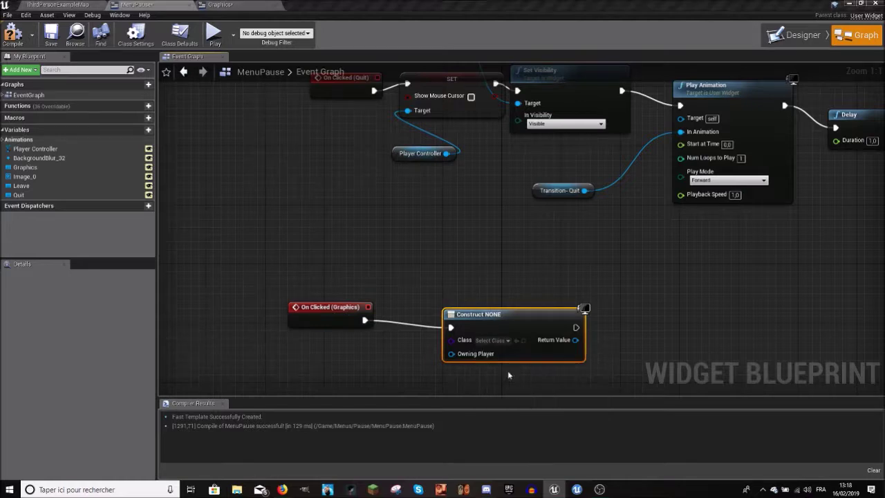
# Step: Chain Add to Viewport and Remove from Parent after the Create Graphics Widget node
pyautogui.moveTo(556, 343); pyautogui.dragTo(309, 324, button='right')
pyautogui.moveTo(275, 312); pyautogui.dragTo(324, 301)
pyautogui.write('add to view')
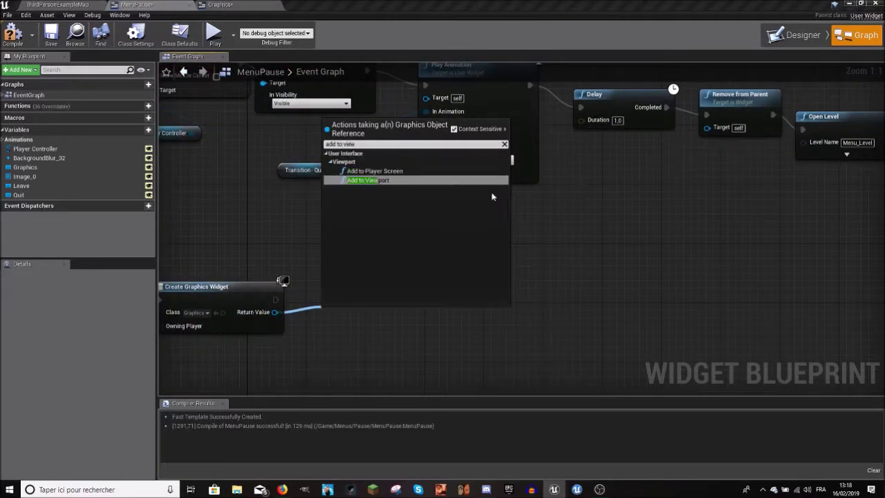
pyautogui.click(409, 180)
pyautogui.moveTo(353, 308); pyautogui.dragTo(337, 278)
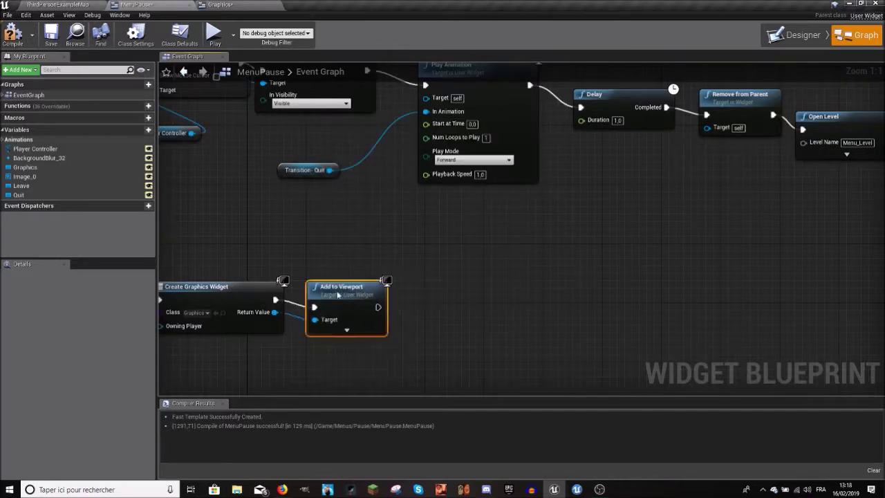
pyautogui.moveTo(378, 300); pyautogui.dragTo(413, 294)
pyautogui.write('move')
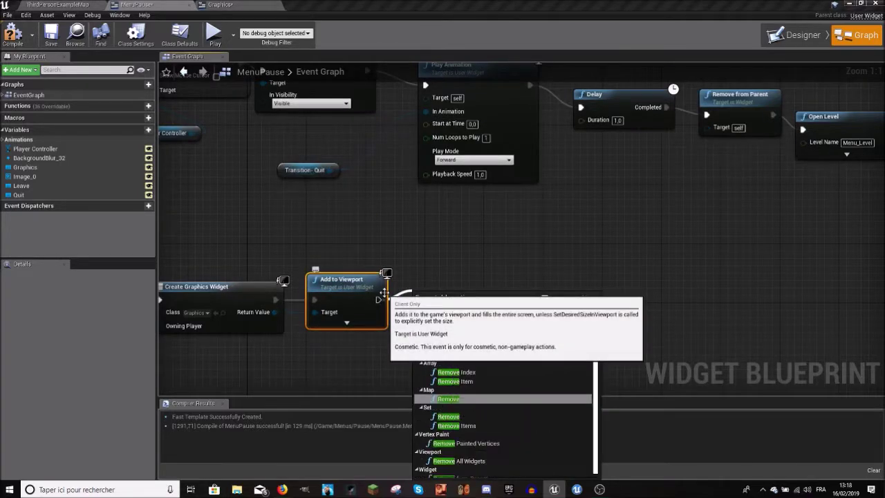
pyautogui.write(' from parent')
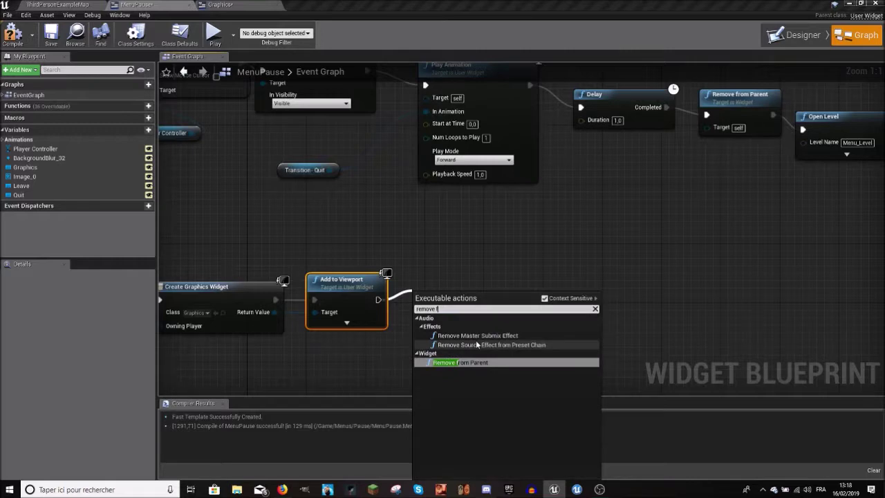
pyautogui.click(477, 352)
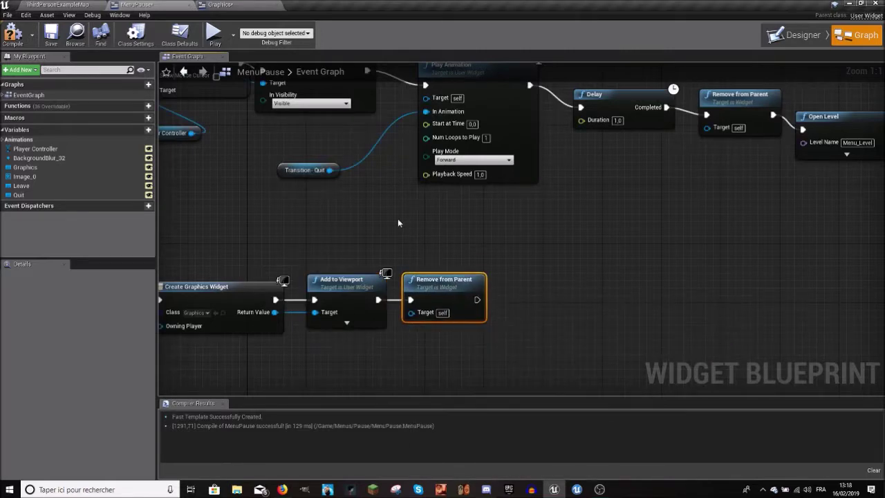
# Step: Play the level, pause with P, and test the Graphics button before stopping with Escape
pyautogui.moveTo(397, 219); pyautogui.dragTo(620, 218, button='right')
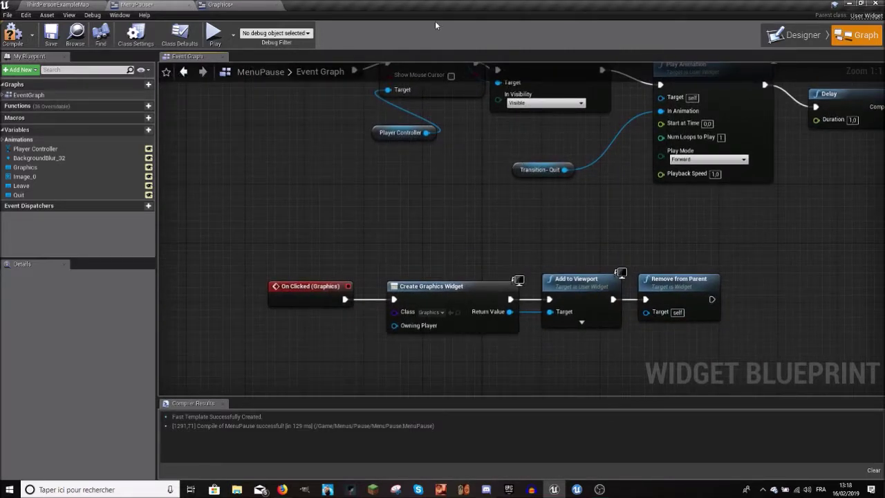
pyautogui.moveTo(477, 143); pyautogui.dragTo(414, 223, button='right')
pyautogui.click(220, 5)
pyautogui.click(135, 4)
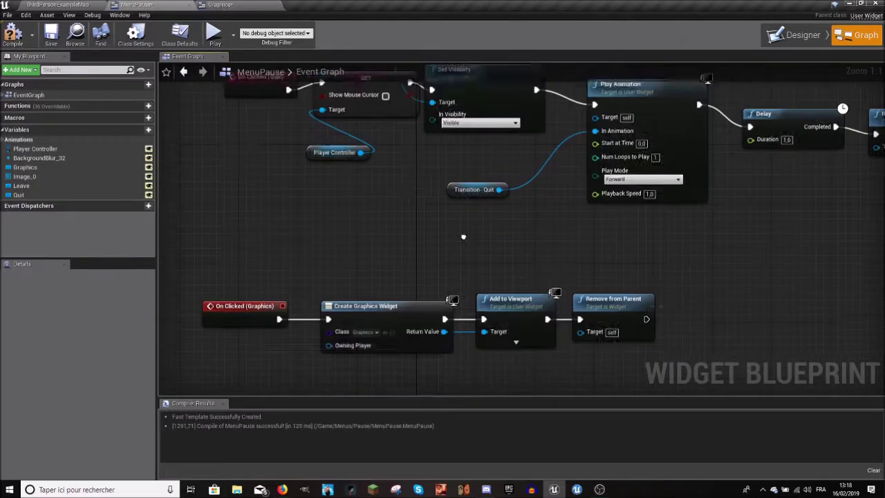
pyautogui.moveTo(377, 255); pyautogui.dragTo(373, 218, button='right')
pyautogui.click(75, 4)
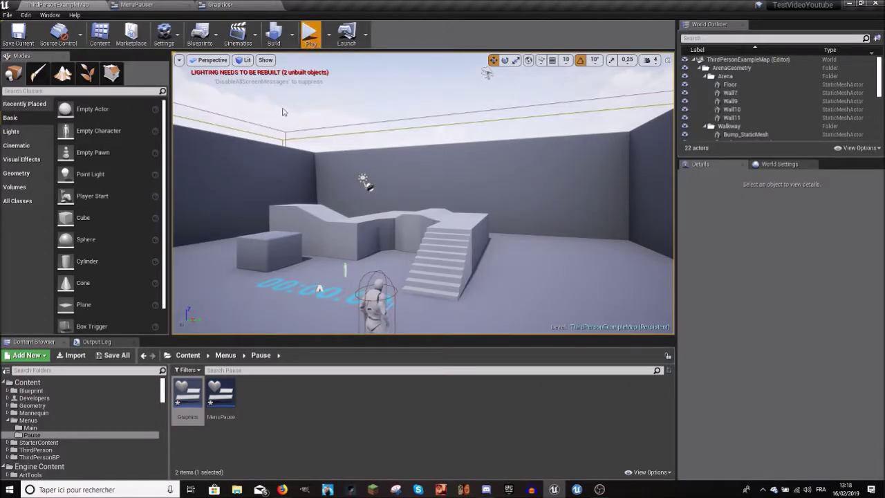
pyautogui.click(307, 31)
pyautogui.press('p')
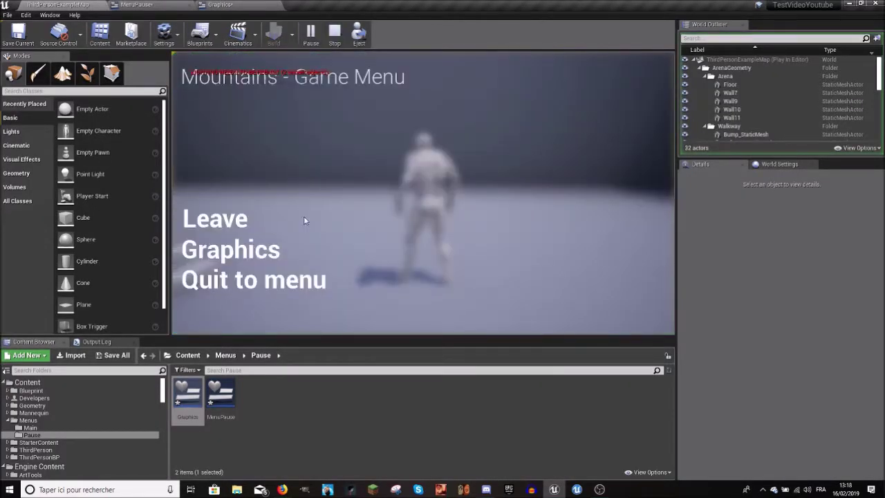
pyautogui.click(260, 249)
pyautogui.press('Escape')
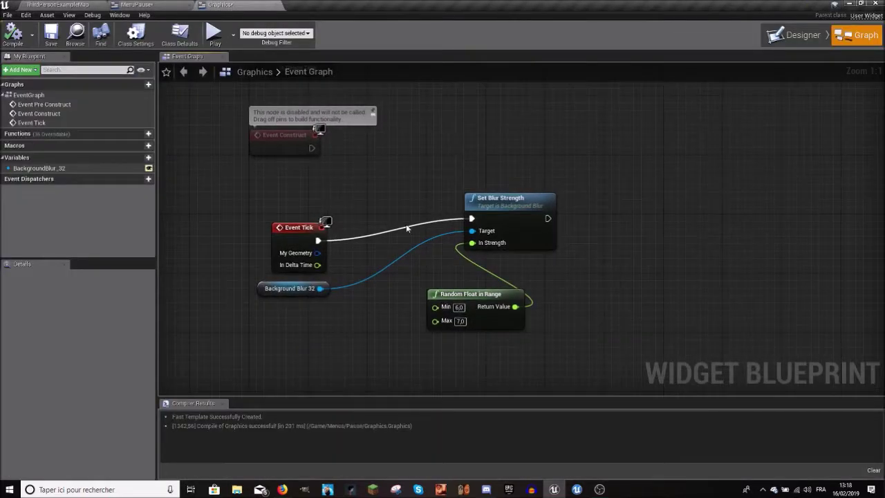
# Step: Switch the Graphics widget to Designer view and deselect the background blur
pyautogui.click(788, 38)
pyautogui.click(198, 209)
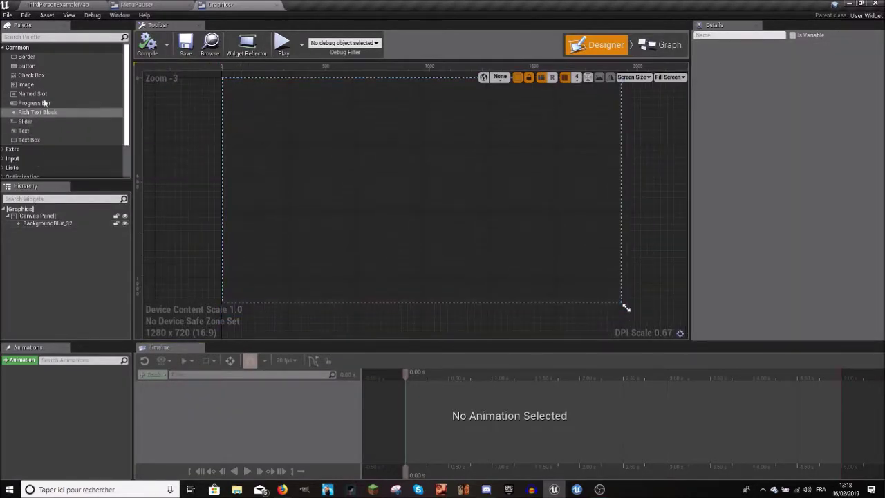
pyautogui.scroll(-2, 40, 131)
pyautogui.scroll(2, 34, 149)
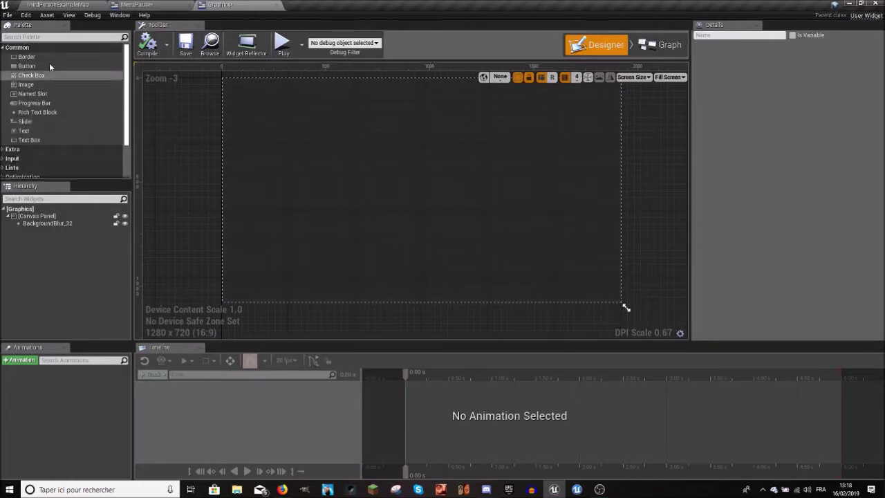
# Step: Glance at the MenuPause graph, return to the Graphics Designer, and drag in a Text element
pyautogui.click(134, 5)
pyautogui.click(205, 4)
pyautogui.click(133, 4)
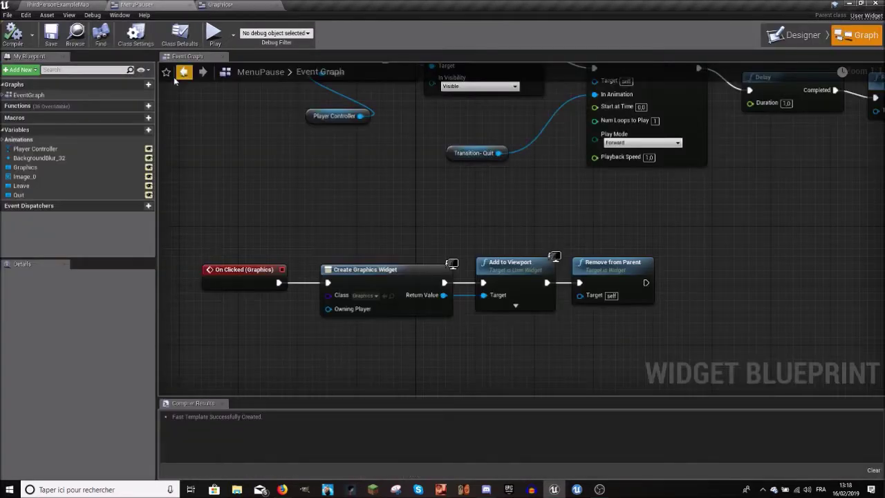
pyautogui.click(220, 5)
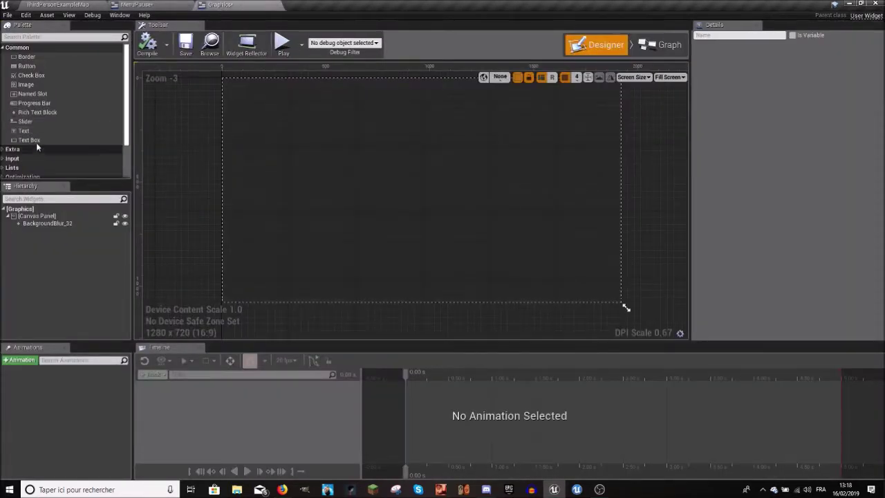
pyautogui.moveTo(23, 130)
pyautogui.mouseDown()
pyautogui.moveTo(234, 74)
pyautogui.moveTo(42, 224)
pyautogui.mouseUp()
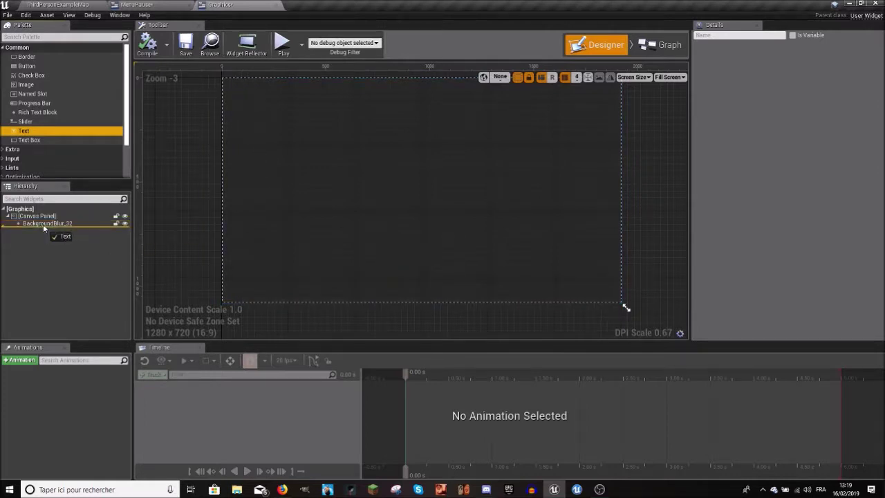
# Step: Add a Text block to the Graphics canvas and reorder it relative to BackgroundBlur_32
pyautogui.moveTo(43, 224); pyautogui.dragTo(44, 229)
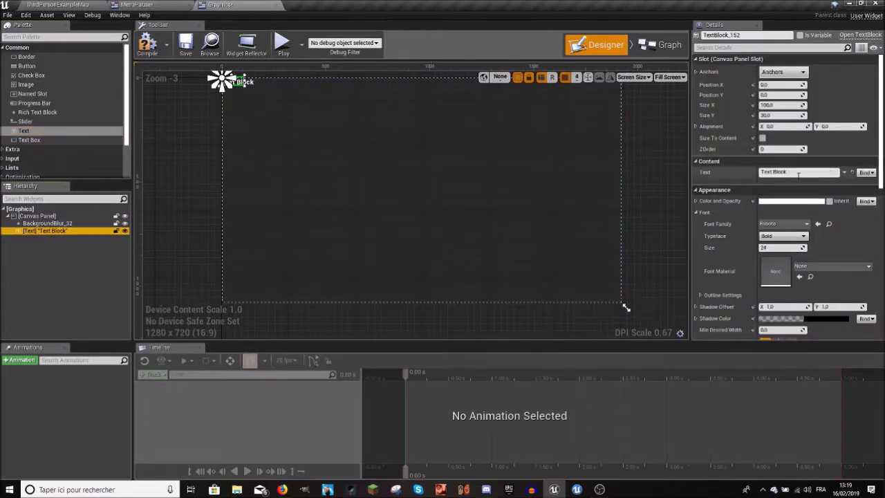
pyautogui.doubleClick(798, 173)
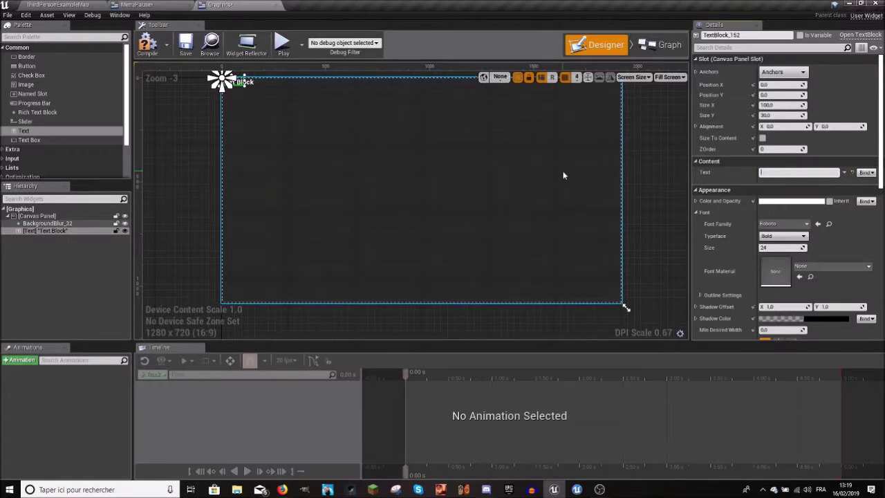
pyautogui.click(30, 236)
pyautogui.click(50, 231)
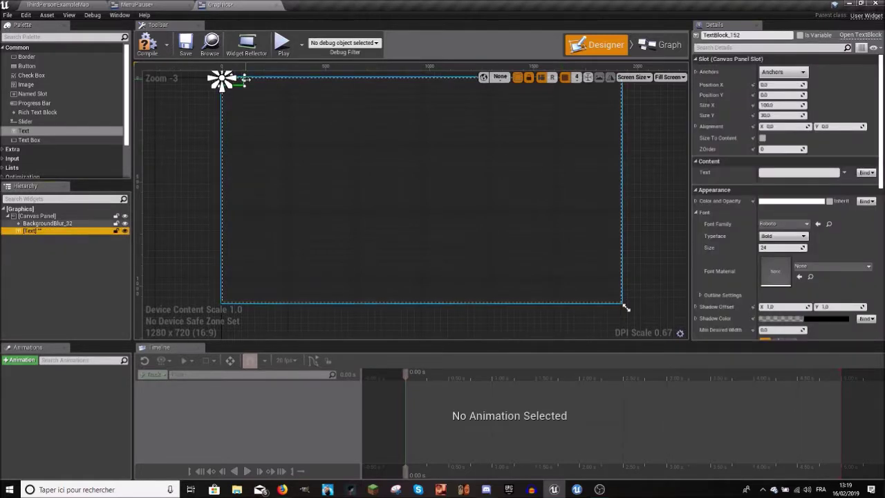
pyautogui.moveTo(245, 78); pyautogui.dragTo(325, 168)
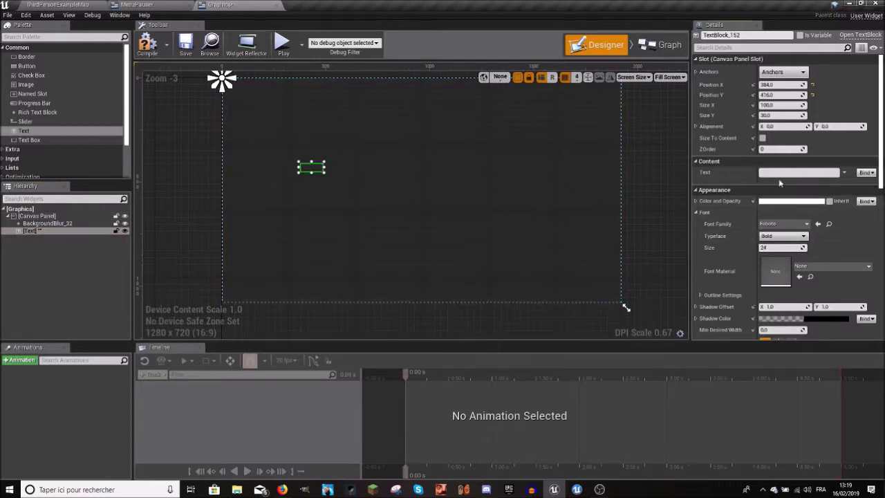
pyautogui.write('SFqfQF')
pyautogui.click(77, 250)
pyautogui.click(34, 233)
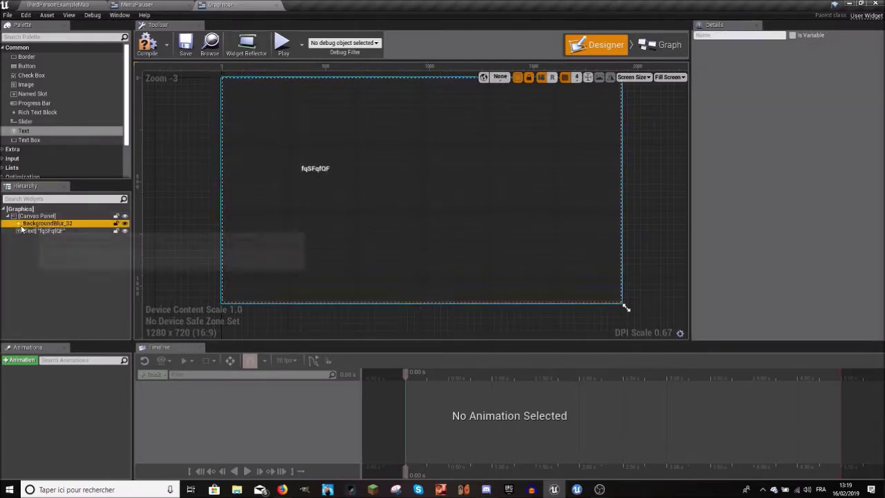
pyautogui.click(43, 225)
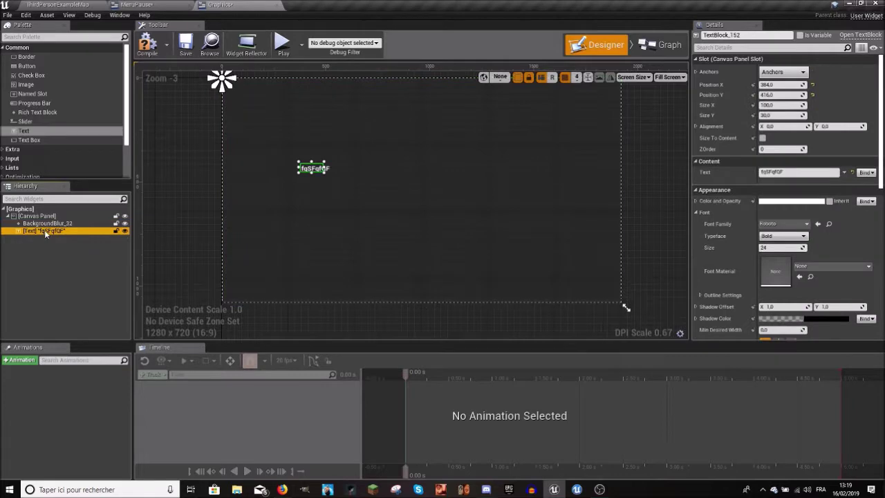
pyautogui.click(44, 231)
pyautogui.moveTo(53, 225); pyautogui.dragTo(47, 233)
# Step: Set the label's text to 'Back' and its font size to 72
pyautogui.click(768, 172)
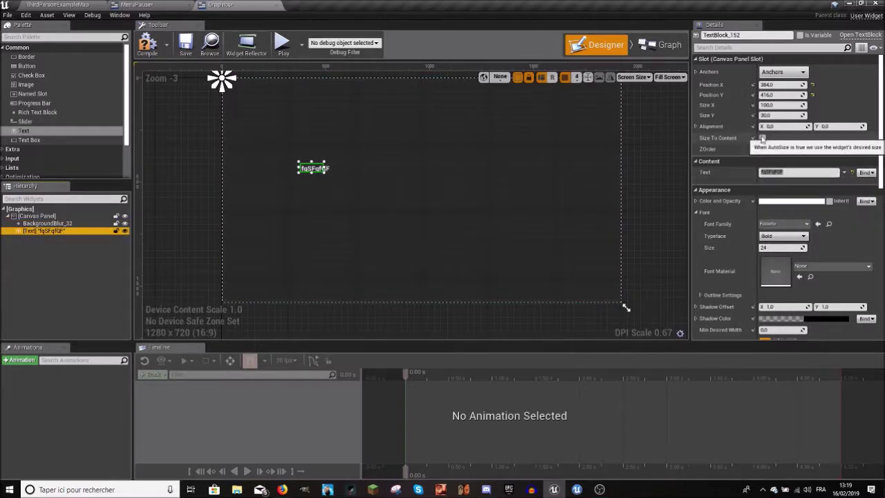
pyautogui.click(786, 172)
pyautogui.write('Back')
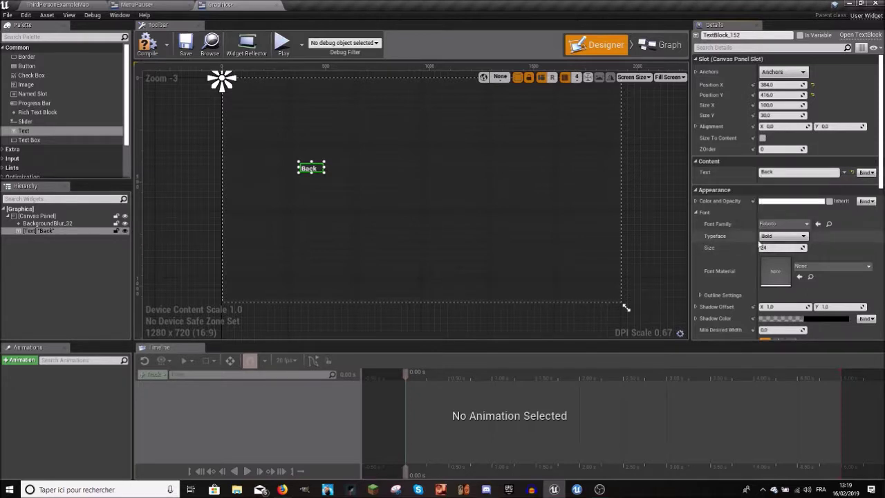
pyautogui.click(782, 248)
pyautogui.write('72')
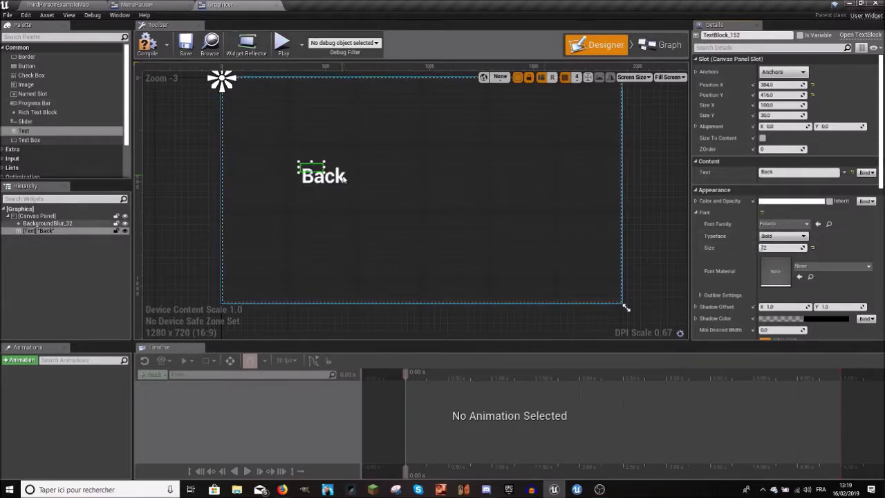
# Step: Move the Back label to the canvas's bottom-left corner and anchor it there
pyautogui.moveTo(321, 188); pyautogui.dragTo(256, 287)
pyautogui.moveTo(221, 80); pyautogui.dragTo(279, 269)
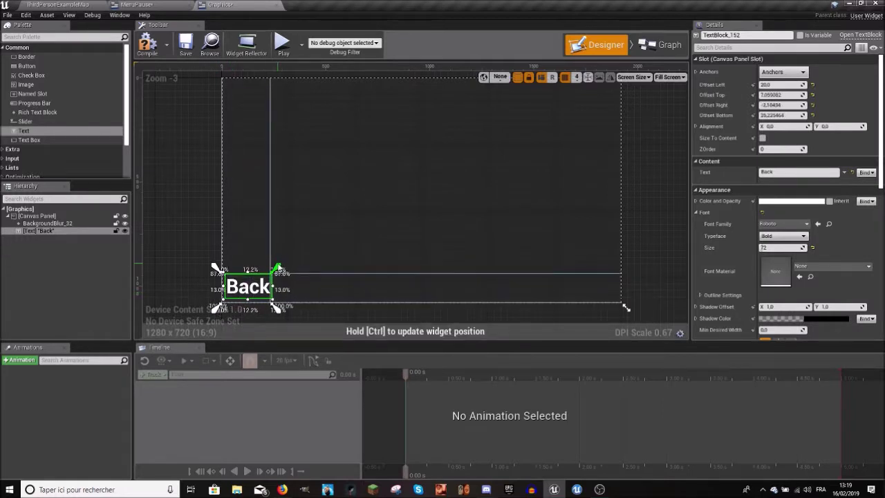
pyautogui.click(170, 166)
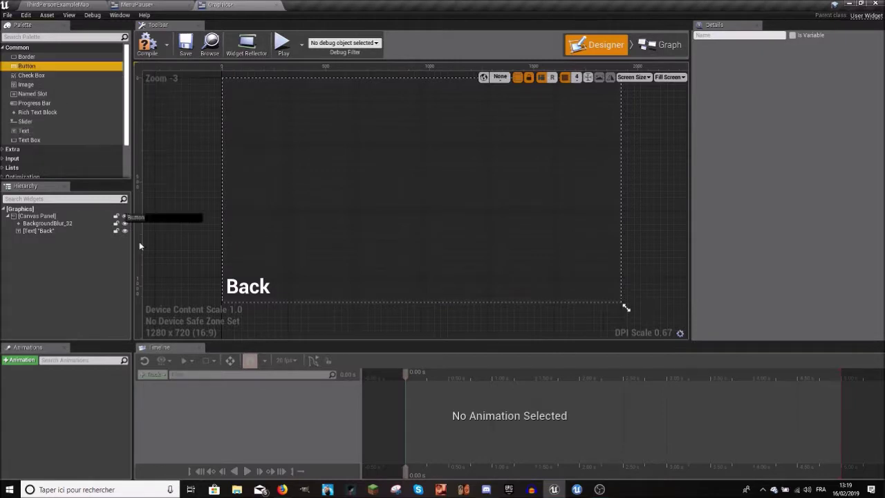
# Step: Add a Button sized to its content and nest the Back text inside it
pyautogui.moveTo(27, 66); pyautogui.dragTo(238, 287)
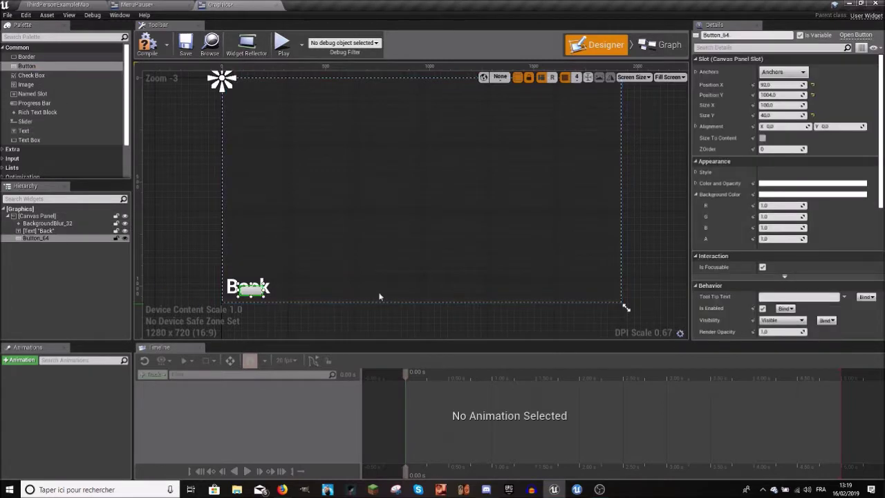
pyautogui.click(762, 138)
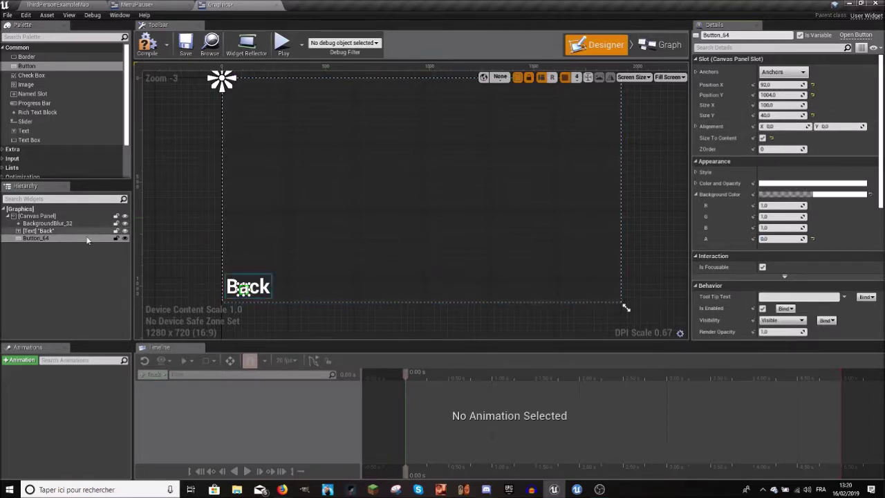
pyautogui.moveTo(38, 230); pyautogui.dragTo(71, 238)
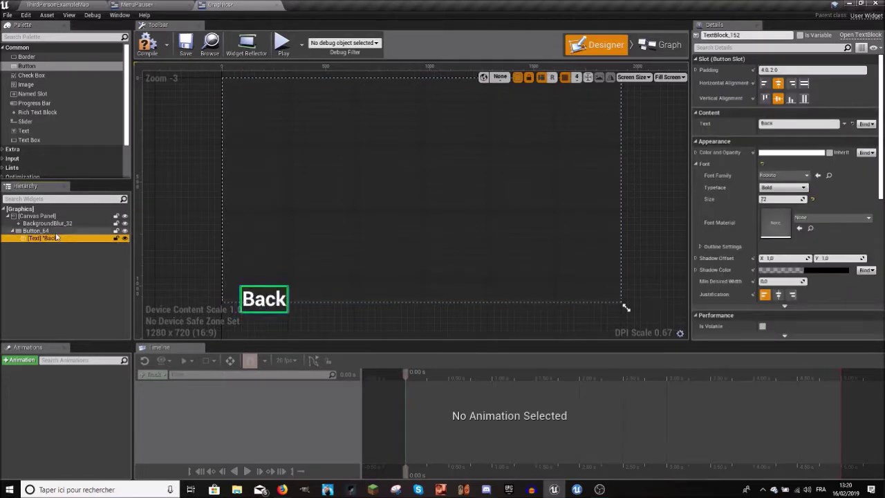
# Step: Rename the new button to Back
pyautogui.click(42, 231)
pyautogui.rightClick(52, 233)
pyautogui.click(78, 295)
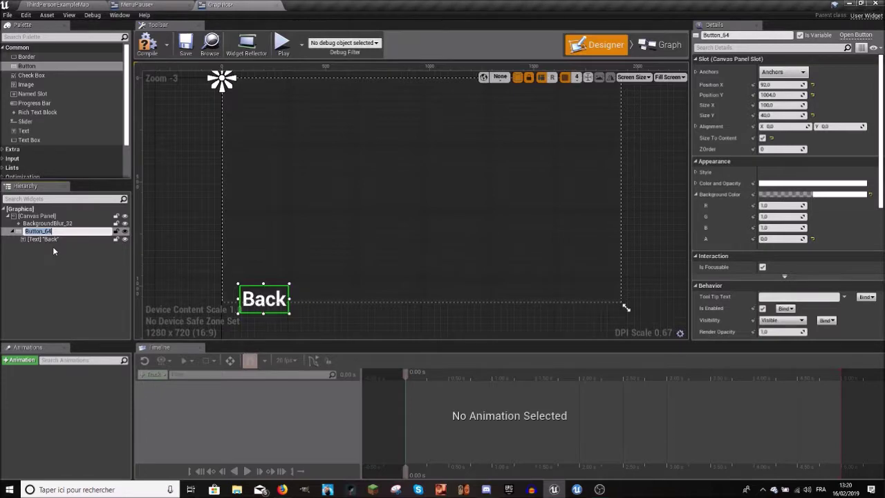
pyautogui.write('Back')
pyautogui.press('Return')
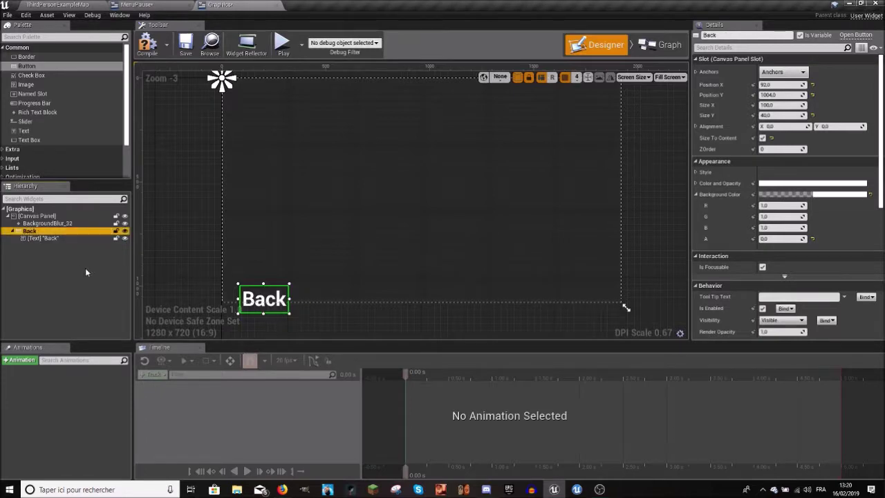
# Step: Position the Back button at the bottom-left corner, anchor it there, and compile
pyautogui.moveTo(278, 302); pyautogui.dragTo(263, 291)
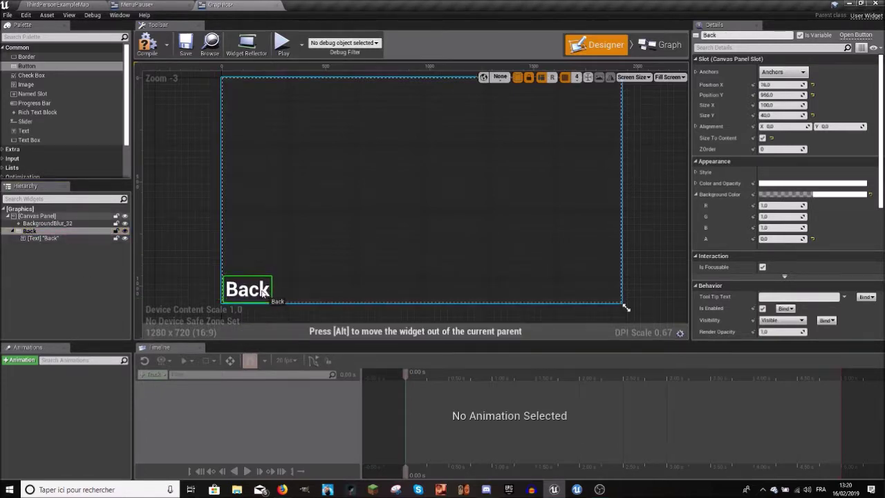
pyautogui.moveTo(249, 291); pyautogui.dragTo(256, 288)
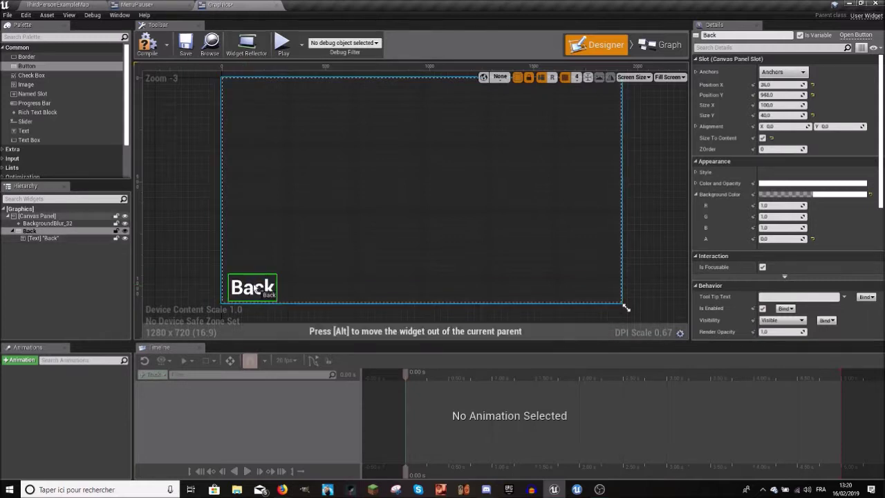
pyautogui.moveTo(218, 83)
pyautogui.mouseDown()
pyautogui.moveTo(202, 269)
pyautogui.moveTo(259, 315)
pyautogui.moveTo(280, 309)
pyautogui.mouseUp()
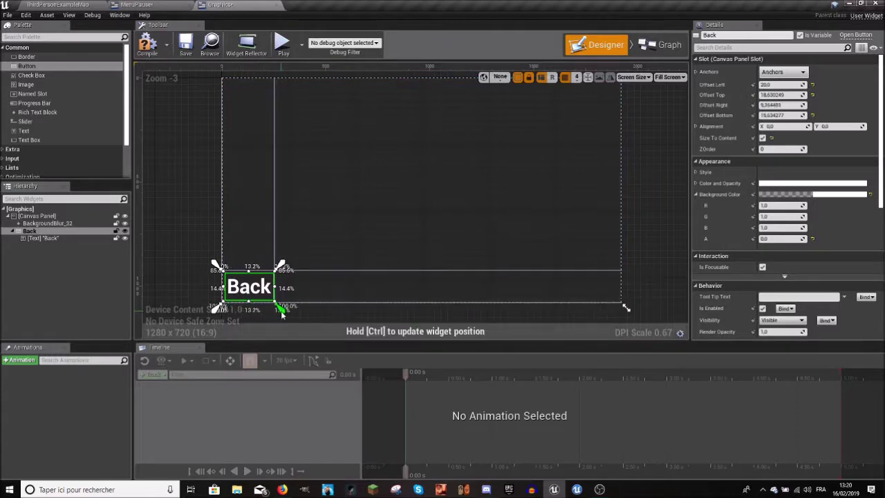
pyautogui.click(188, 182)
pyautogui.click(146, 43)
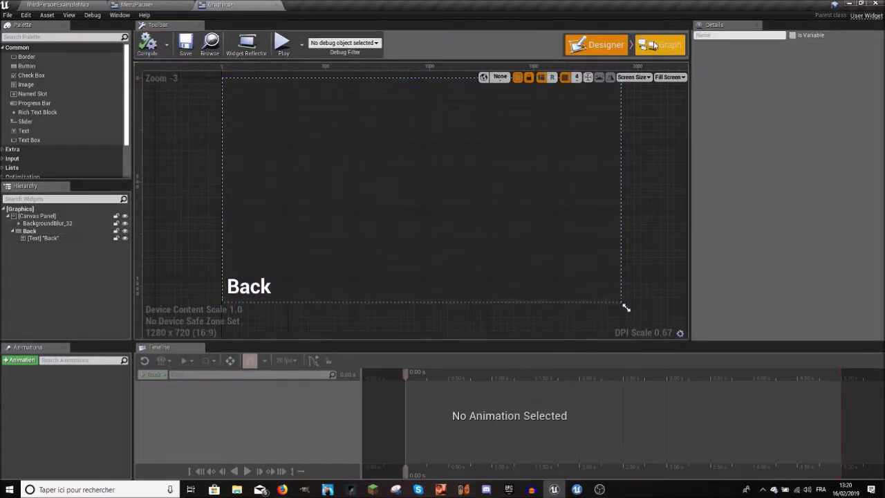
# Step: Add an On Clicked (Back) event in the Graphics Event Graph
pyautogui.click(660, 44)
pyautogui.click(83, 168)
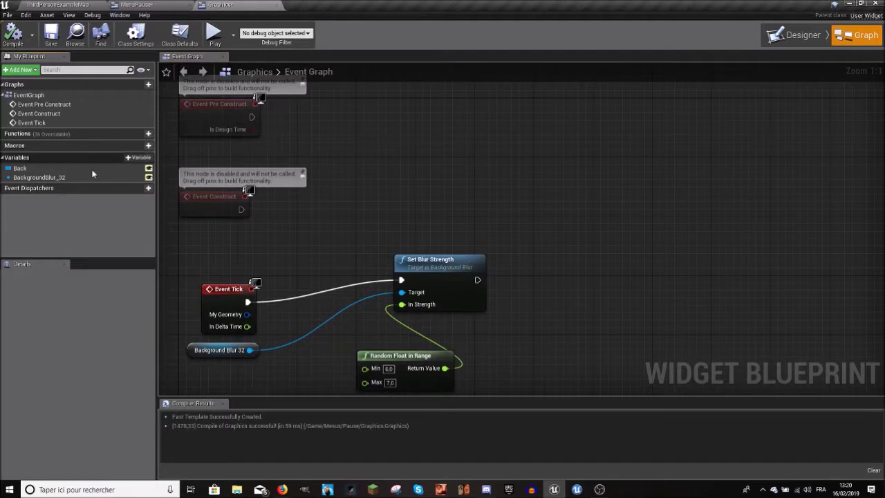
pyautogui.click(87, 350)
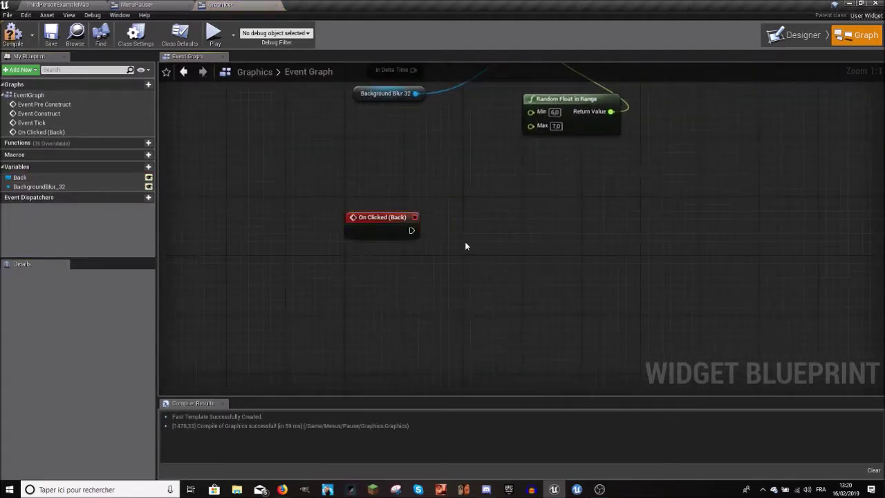
# Step: Copy the Create Widget, Add to Viewport and Remove from Parent nodes from MenuPause into Graphics
pyautogui.click(137, 5)
pyautogui.moveTo(440, 287)
pyautogui.mouseDown()
pyautogui.moveTo(311, 234)
pyautogui.moveTo(660, 319)
pyautogui.mouseUp()
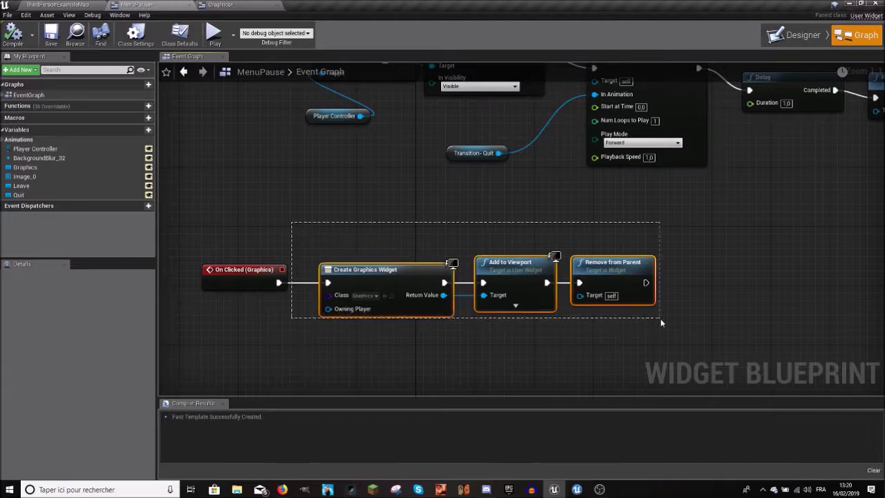
pyautogui.click(220, 5)
pyautogui.moveTo(426, 244); pyautogui.dragTo(321, 255, button='right')
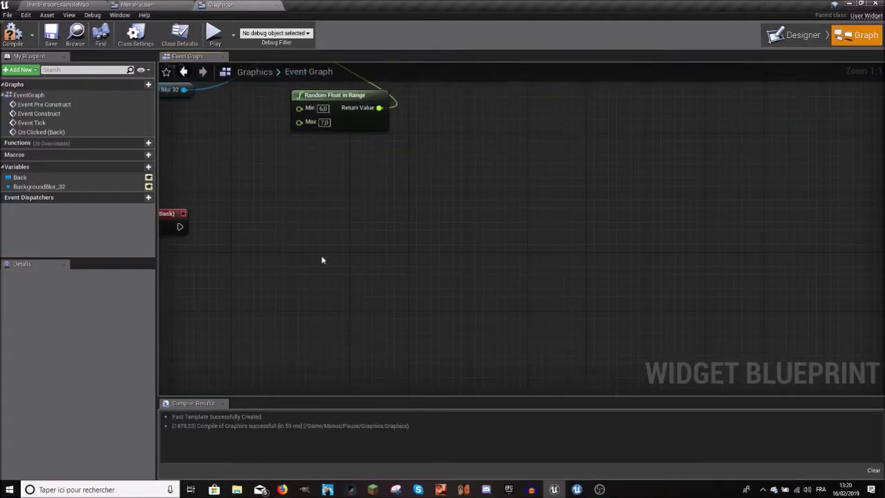
pyautogui.hotkey('ctrl', 'v')
pyautogui.moveTo(241, 217); pyautogui.dragTo(323, 229, button='right')
pyautogui.moveTo(323, 228); pyautogui.dragTo(399, 229)
# Step: Set the pasted Create Widget class to MenuPause and wire On Clicked (Back) into it
pyautogui.click(359, 242)
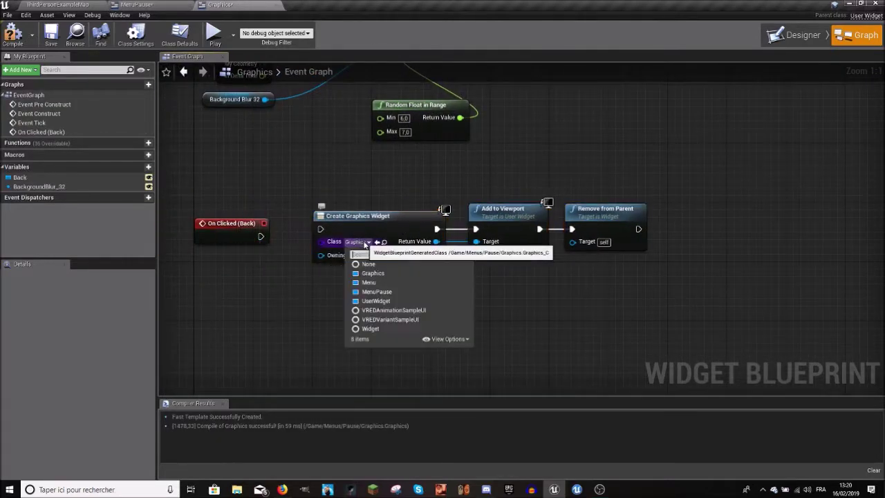
pyautogui.click(384, 292)
pyautogui.moveTo(376, 242); pyautogui.dragTo(361, 243)
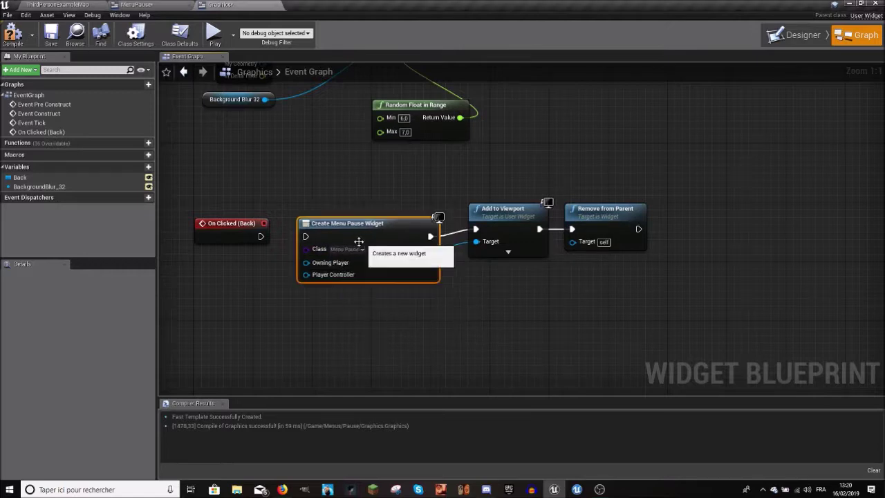
pyautogui.moveTo(261, 236); pyautogui.dragTo(305, 236)
pyautogui.moveTo(286, 187); pyautogui.dragTo(351, 188, button='right')
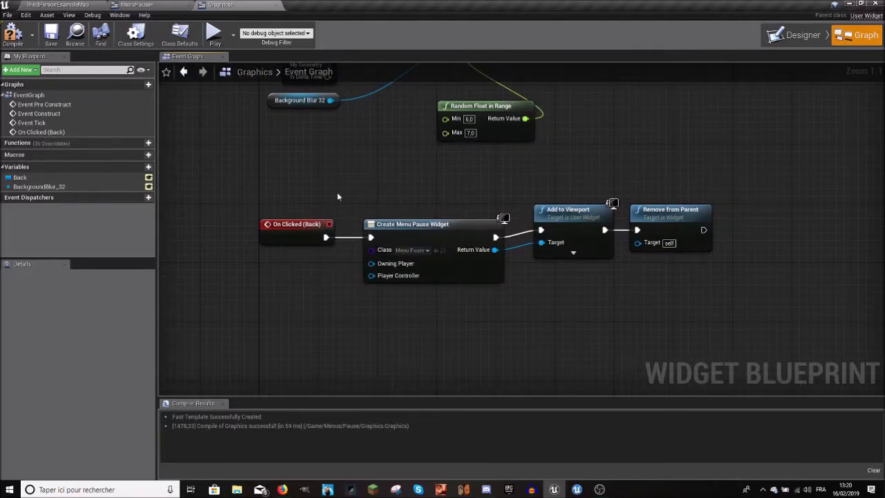
# Step: Review the MenuPause graph, then add a new variable to the Graphics blueprint
pyautogui.click(170, 4)
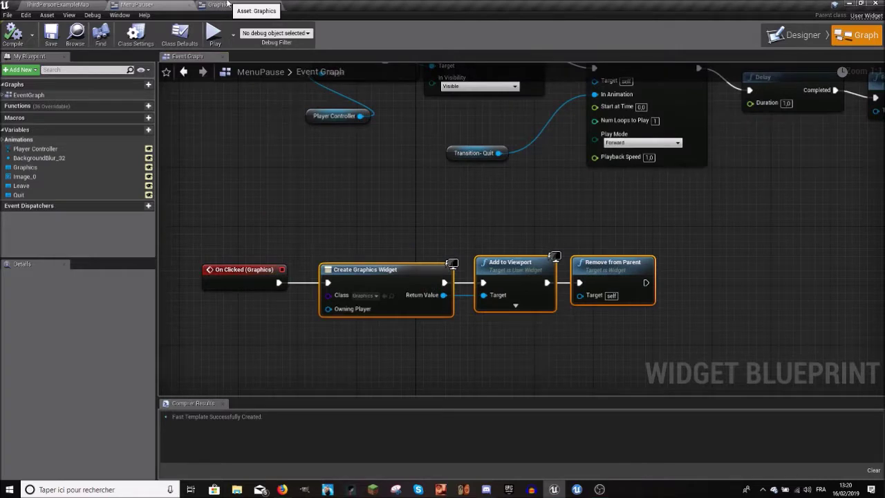
pyautogui.click(336, 206)
pyautogui.moveTo(404, 210); pyautogui.dragTo(434, 287, button='right')
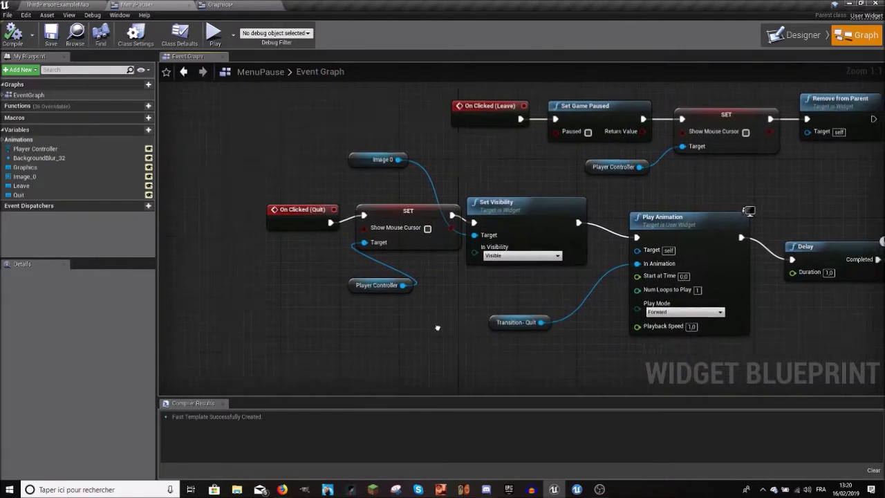
pyautogui.click(220, 5)
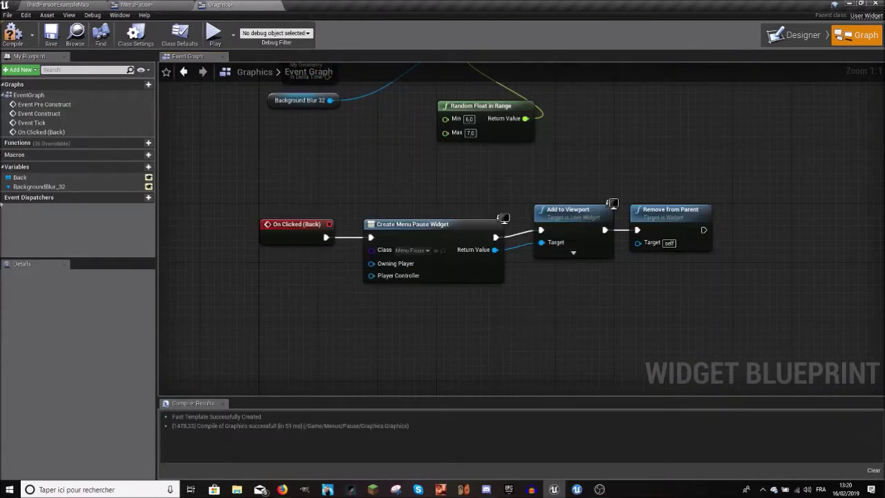
pyautogui.click(142, 167)
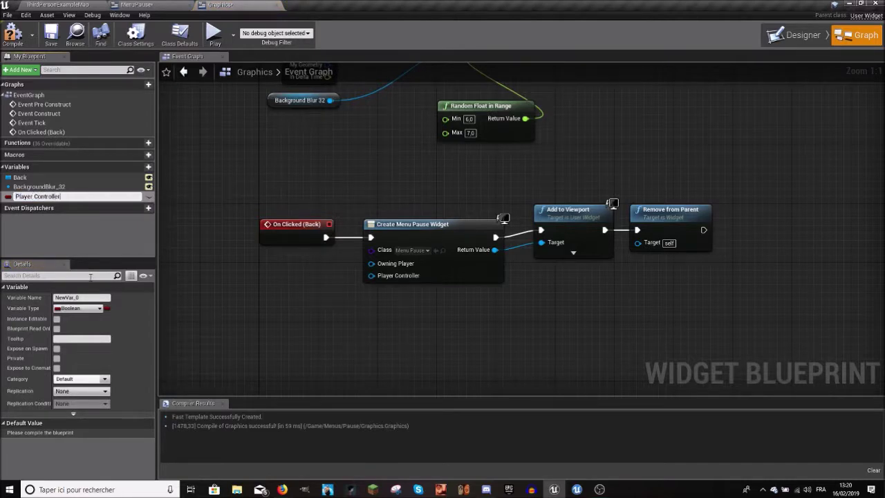
# Step: Name the variable Player Controller, give it the Player Controller type, and compile
pyautogui.press('Return')
pyautogui.click(54, 308)
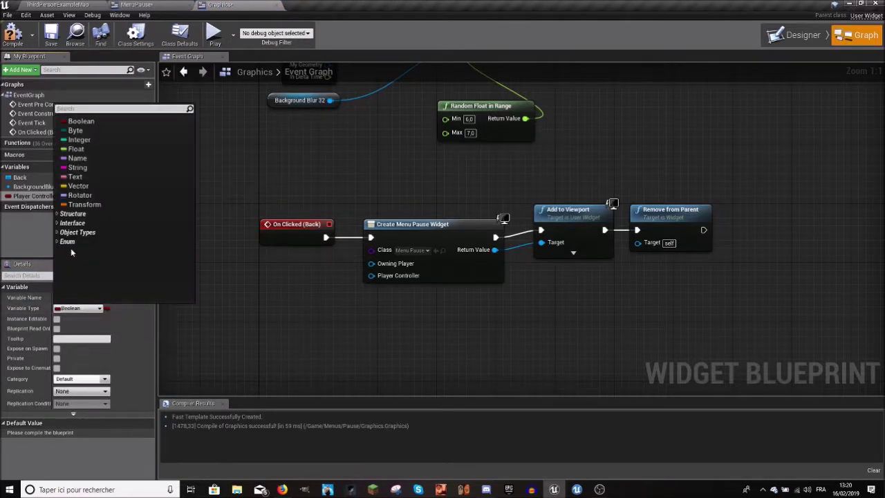
pyautogui.write('op')
pyautogui.press('BackSpace')
pyautogui.press('BackSpace')
pyautogui.write('playe')
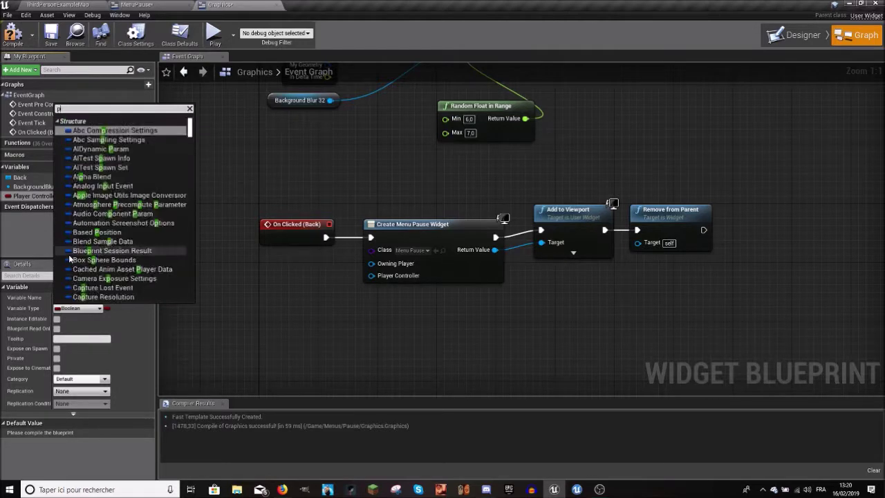
pyautogui.click(93, 233)
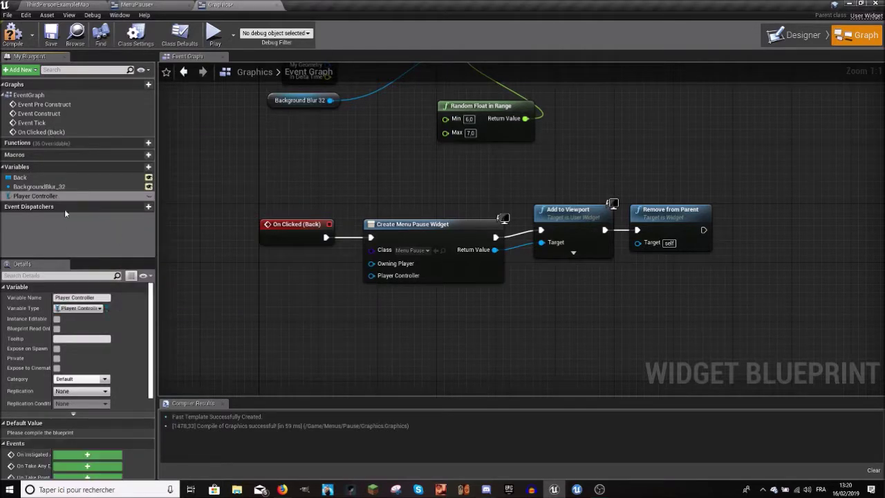
pyautogui.click(13, 38)
# Step: Wire a Player Controller getter into Create Menu Pause Widget's Player Controller input
pyautogui.moveTo(35, 196); pyautogui.dragTo(308, 291)
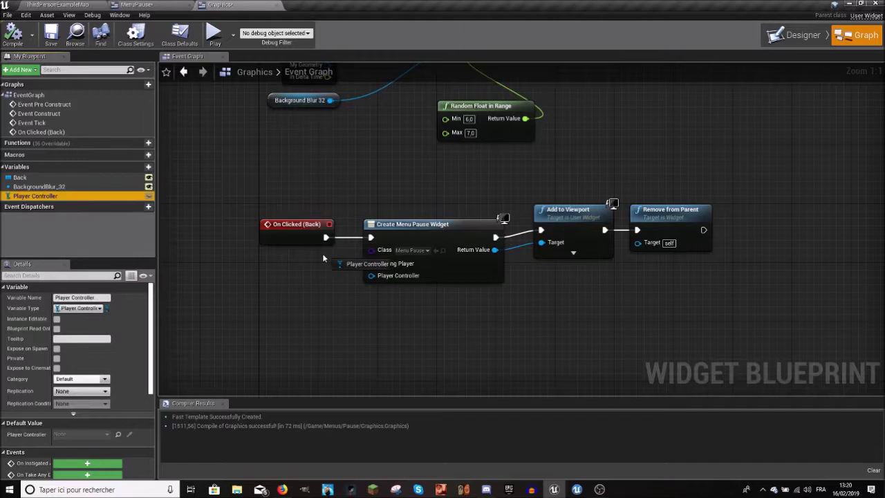
pyautogui.click(308, 288)
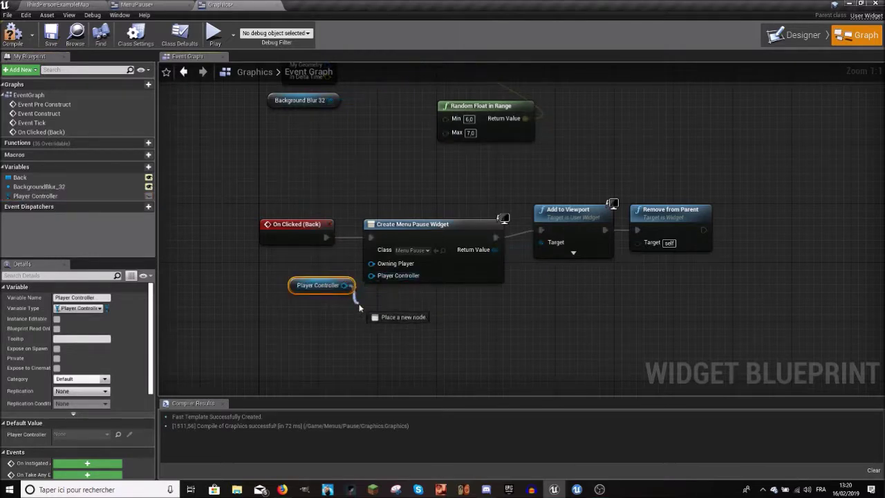
pyautogui.click(288, 284)
pyautogui.moveTo(344, 285)
pyautogui.mouseDown()
pyautogui.moveTo(374, 276)
pyautogui.moveTo(373, 284)
pyautogui.moveTo(371, 275)
pyautogui.mouseUp()
pyautogui.click(359, 278)
pyautogui.click(34, 196)
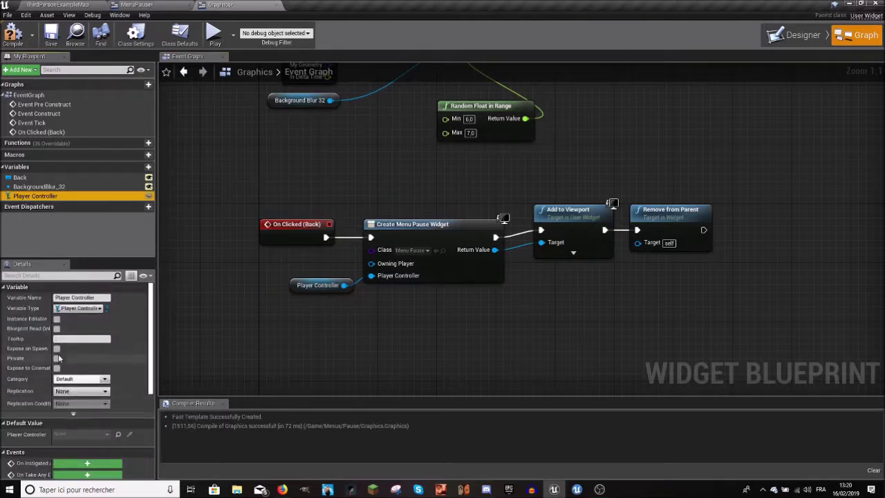
# Step: Make Player Controller instance editable and exposed on spawn, then compile
pyautogui.click(56, 319)
pyautogui.click(56, 349)
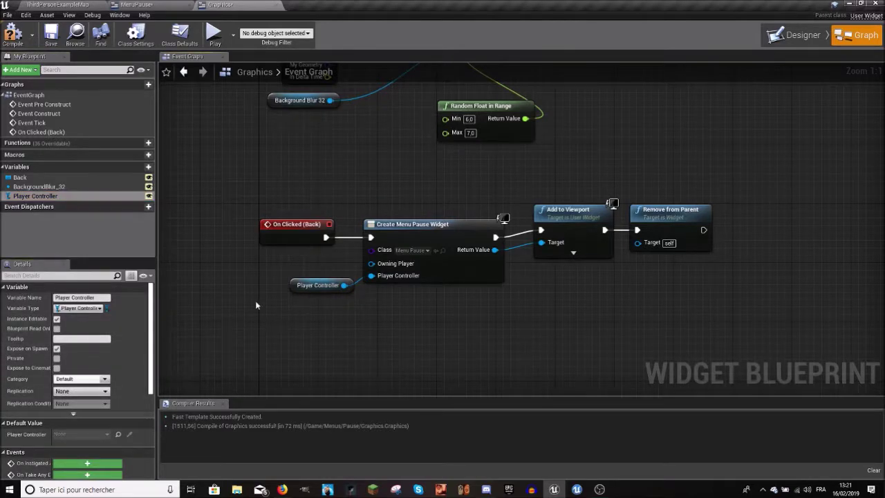
pyautogui.click(13, 35)
pyautogui.moveTo(411, 192); pyautogui.dragTo(332, 205, button='right')
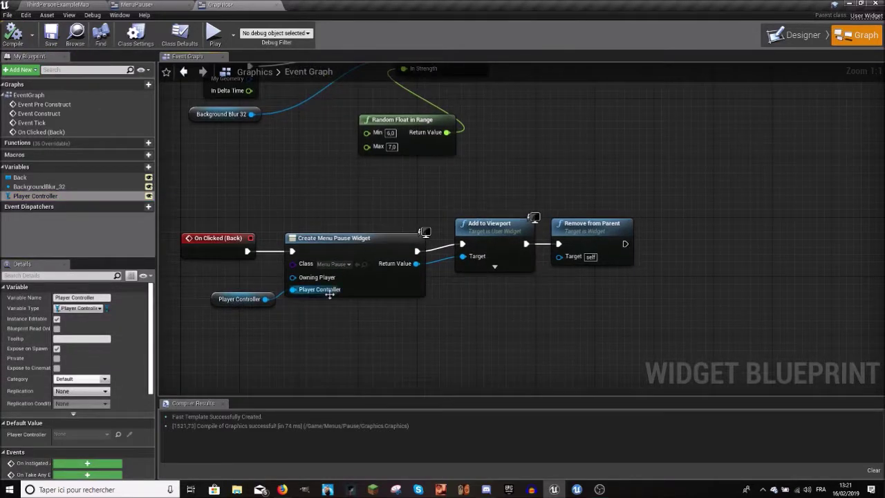
pyautogui.moveTo(443, 264); pyautogui.dragTo(377, 275, button='right')
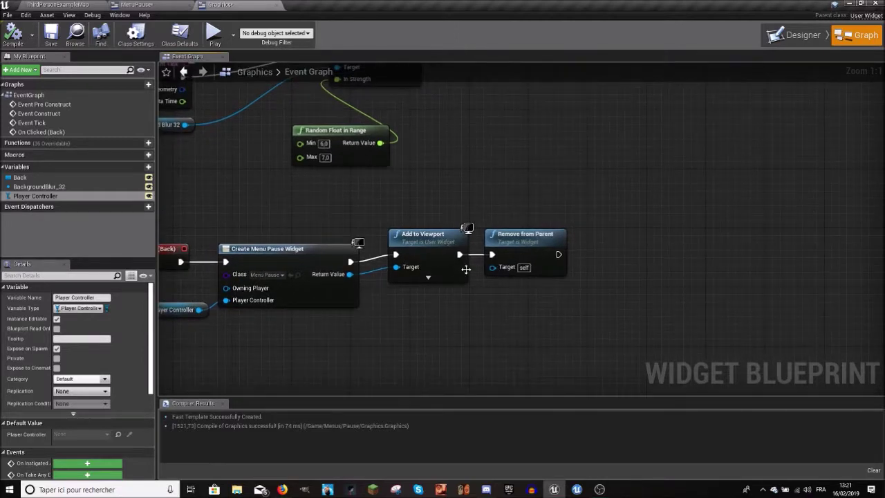
pyautogui.moveTo(218, 130)
pyautogui.mouseDown(button='right')
pyautogui.moveTo(372, 236)
pyautogui.moveTo(371, 155)
pyautogui.mouseUp(button='right')
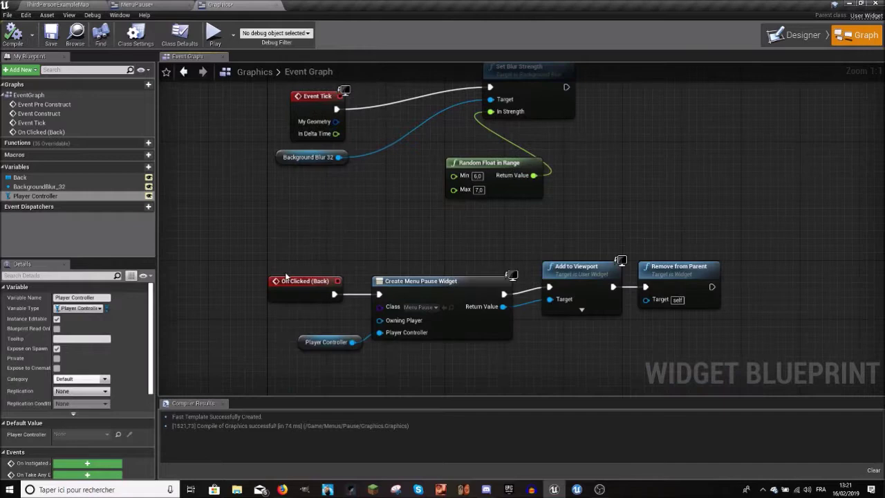
pyautogui.click(164, 5)
pyautogui.click(407, 278)
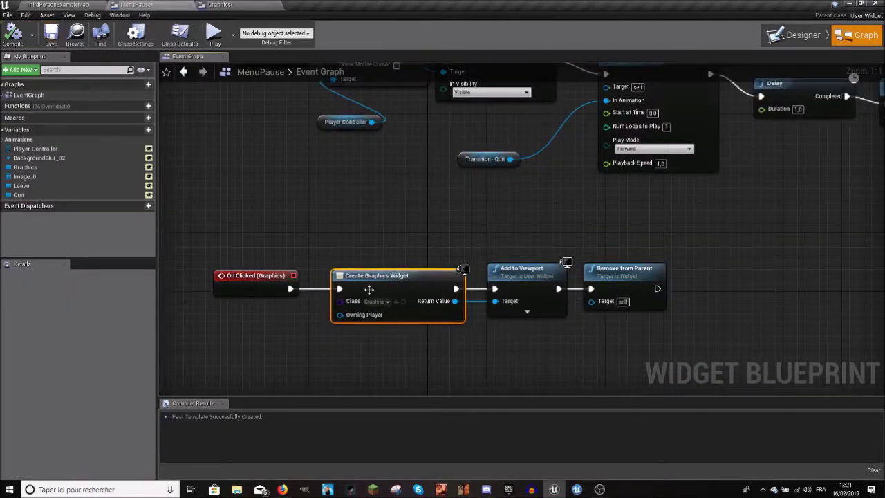
# Step: Refresh Create Graphics Widget, wire a Player Controller getter into its new pin, and compile
pyautogui.rightClick(388, 292)
pyautogui.click(425, 123)
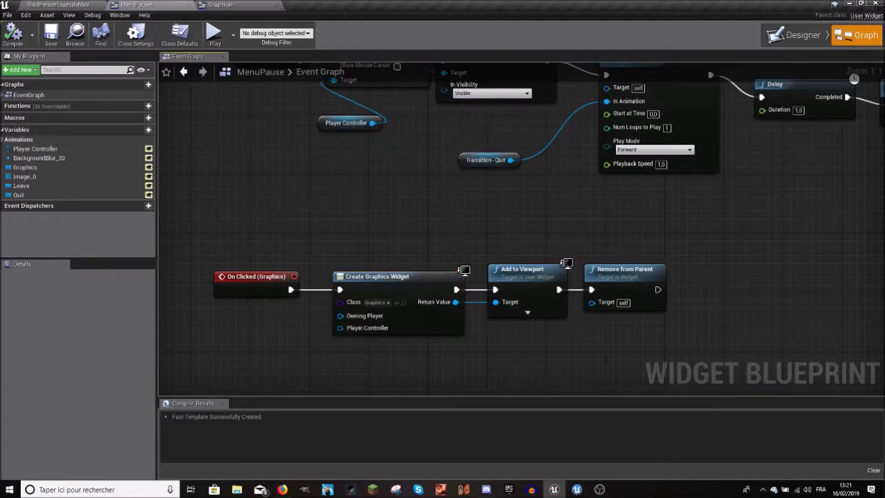
pyautogui.moveTo(338, 330); pyautogui.dragTo(369, 268, button='right')
pyautogui.moveTo(34, 149)
pyautogui.mouseDown()
pyautogui.moveTo(217, 299)
pyautogui.moveTo(296, 312)
pyautogui.mouseUp()
pyautogui.click(316, 323)
pyautogui.moveTo(352, 319); pyautogui.dragTo(372, 265)
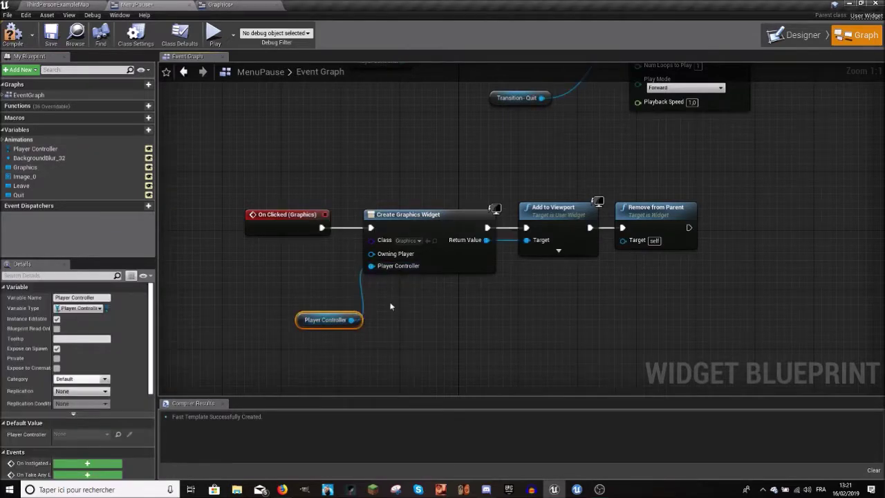
pyautogui.click(12, 35)
# Step: Return to the level editor and start a Play-in-Editor session
pyautogui.click(219, 4)
pyautogui.click(137, 5)
pyautogui.click(57, 5)
pyautogui.click(310, 31)
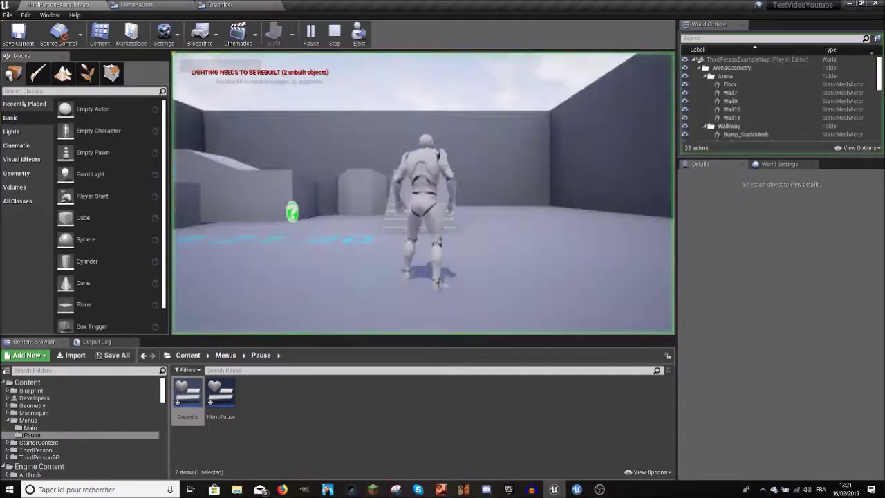
# Step: Walk the character, pause with P, and resume play from the menu
pyautogui.press('w')
pyautogui.press('p')
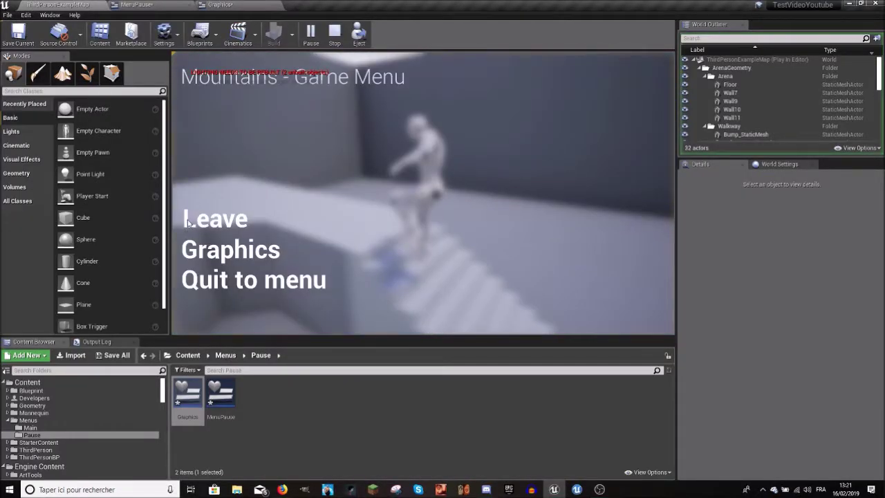
pyautogui.click(188, 223)
pyautogui.press('w')
# Step: Repeatedly open the Graphics submenu and return with Back, then end play with Escape
pyautogui.press('p')
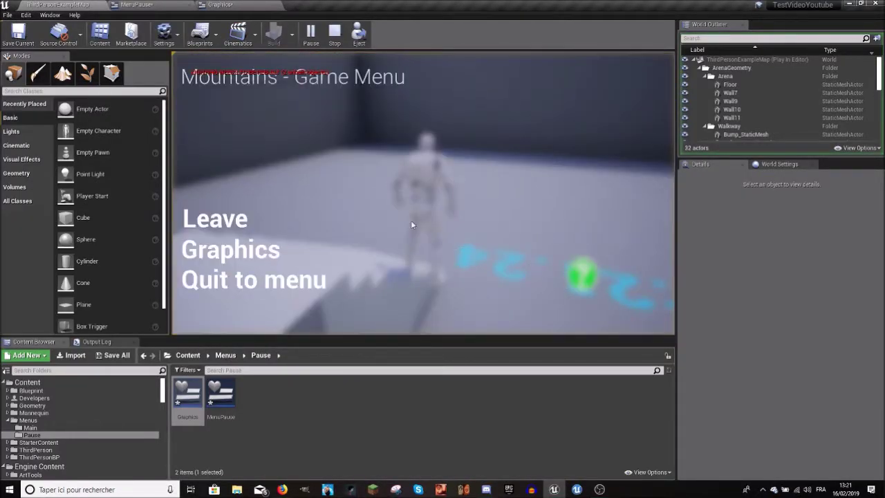
pyautogui.click(251, 253)
pyautogui.click(213, 315)
pyautogui.click(232, 254)
pyautogui.click(228, 307)
pyautogui.click(237, 214)
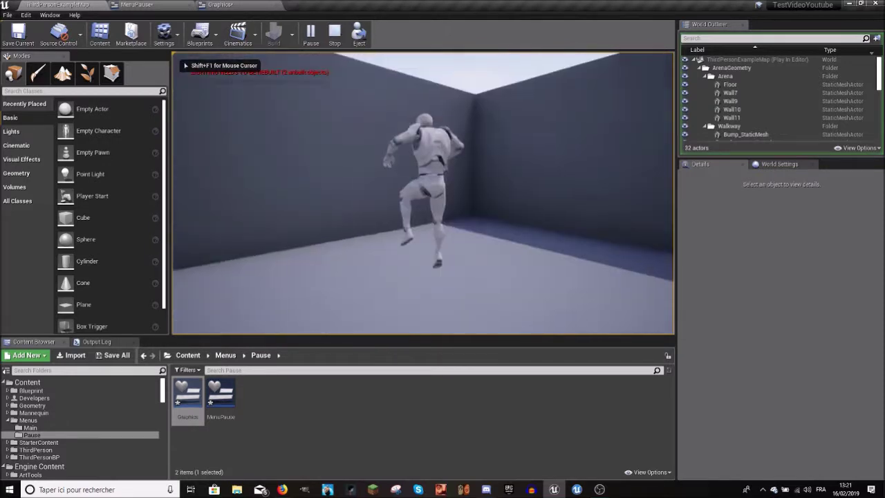
pyautogui.press('p')
pyautogui.click(280, 250)
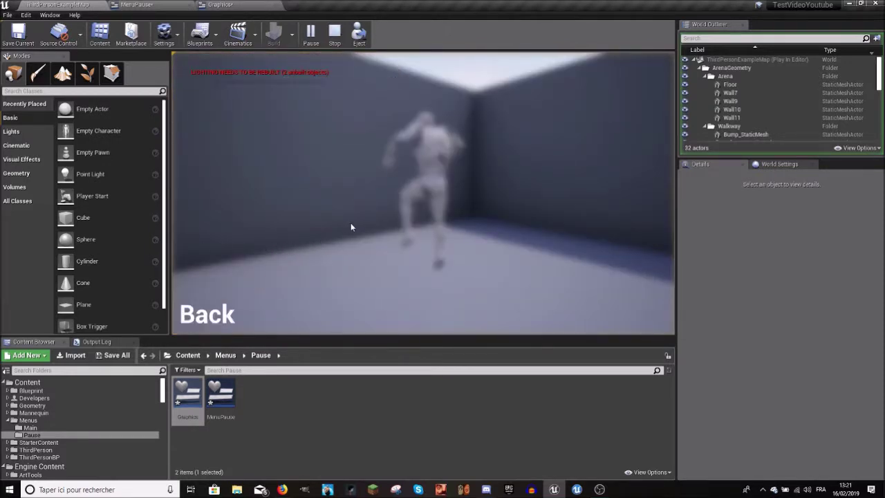
pyautogui.click(225, 330)
pyautogui.press('Escape')
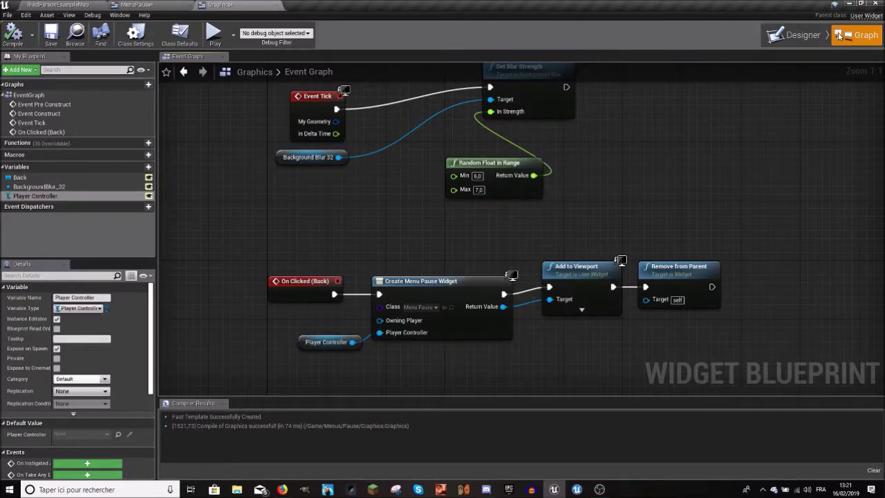
# Step: View the Graphics Designer canvas, then return to ThirdPersonExampleMap and fly toward the stairs
pyautogui.click(802, 35)
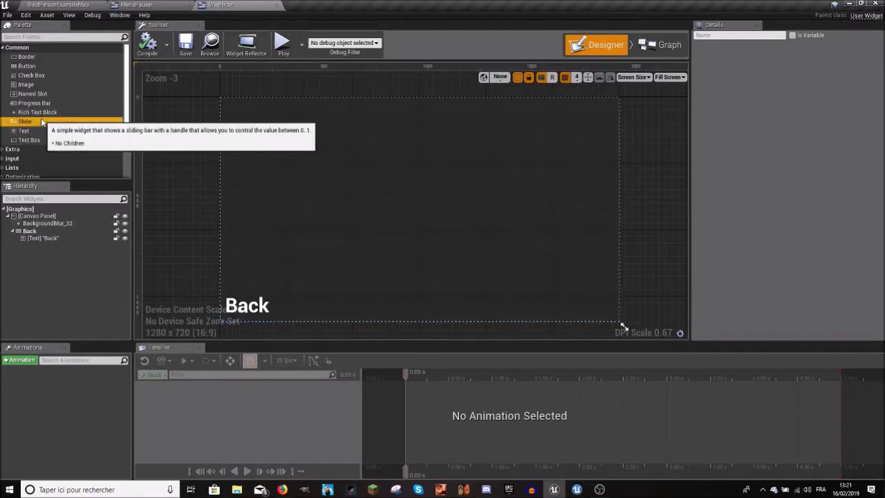
pyautogui.click(44, 4)
pyautogui.moveTo(327, 138)
pyautogui.mouseDown(button='right')
pyautogui.moveTo(365, 76)
pyautogui.moveTo(360, 90)
pyautogui.mouseUp(button='right')
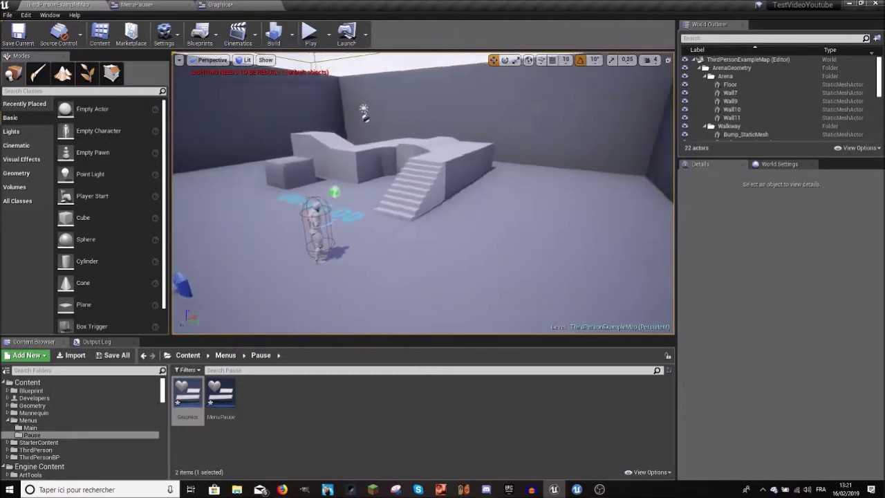
# Step: Run a Play In Editor test, walk the character around the arena, then stop it
pyautogui.moveTo(359, 90); pyautogui.dragTo(360, 90, button='right')
pyautogui.click(162, 34)
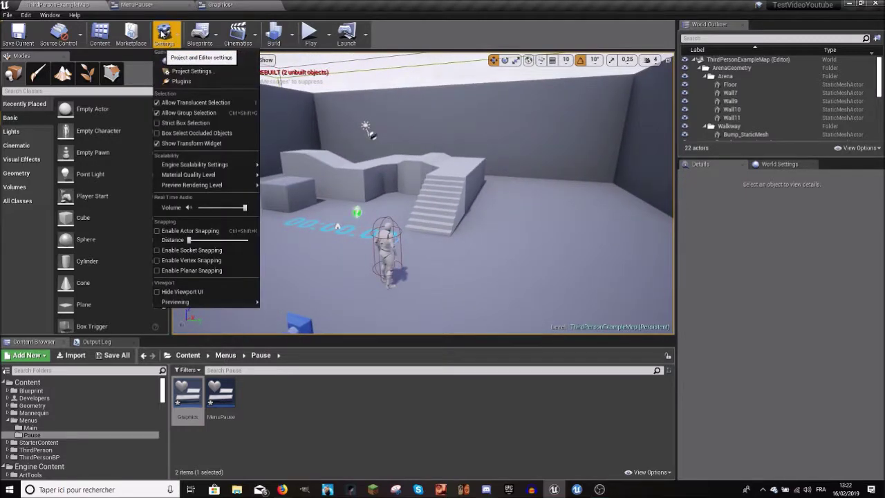
pyautogui.moveTo(210, 166)
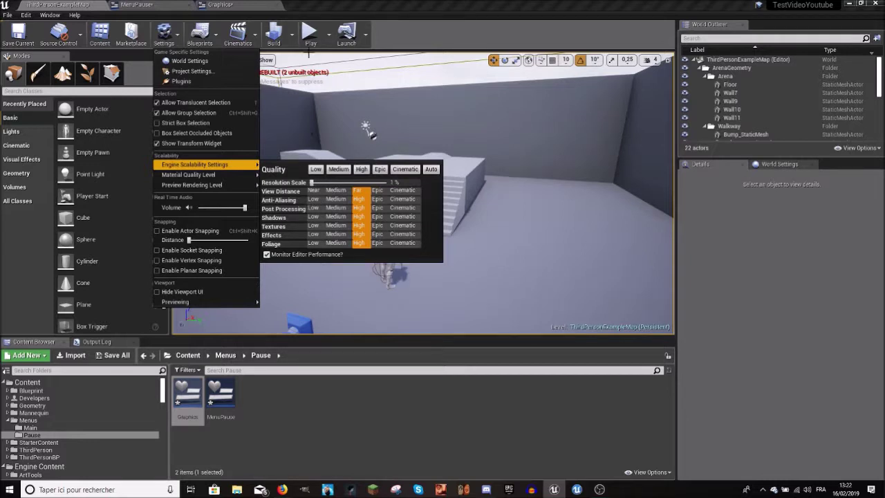
pyautogui.click(309, 35)
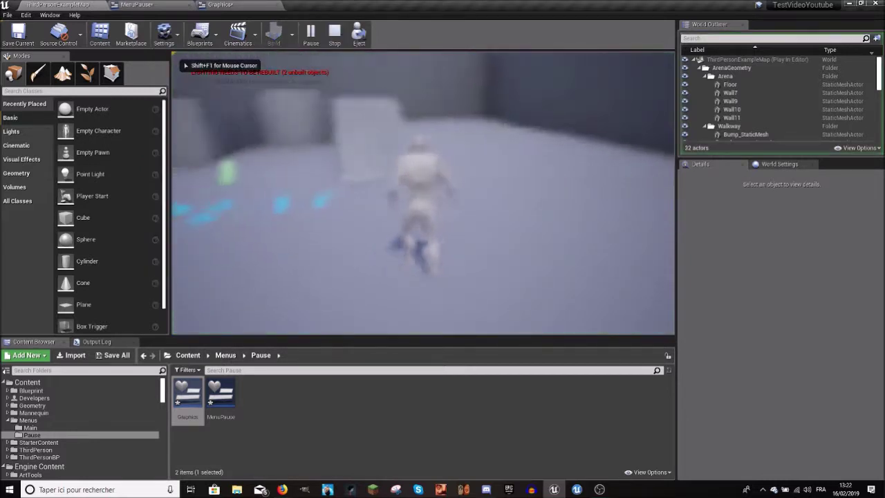
pyautogui.press('w')
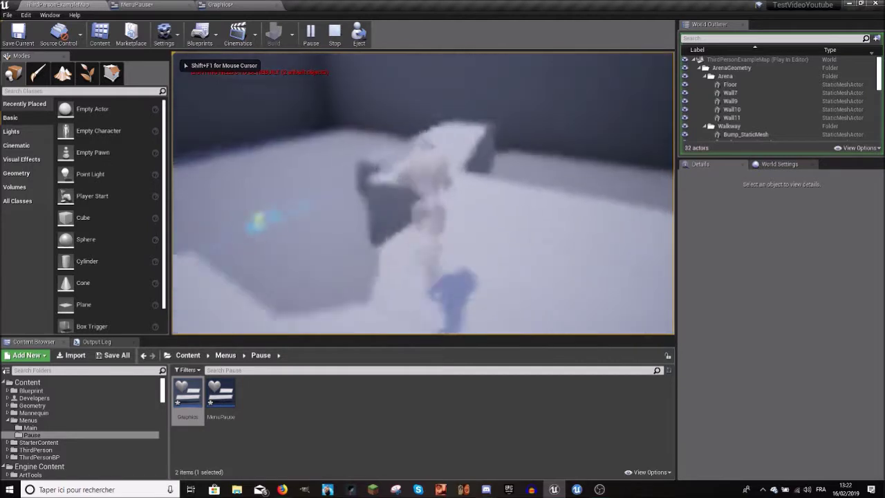
pyautogui.press('s')
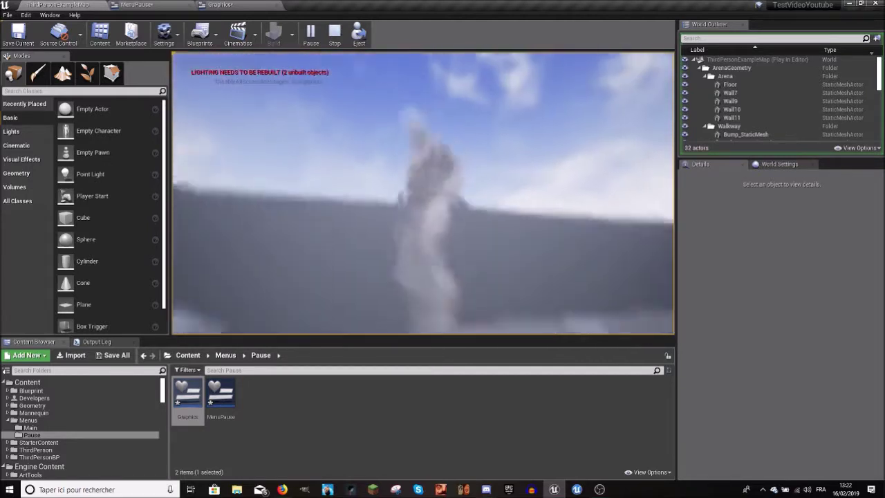
pyautogui.press('w')
pyautogui.press('w')
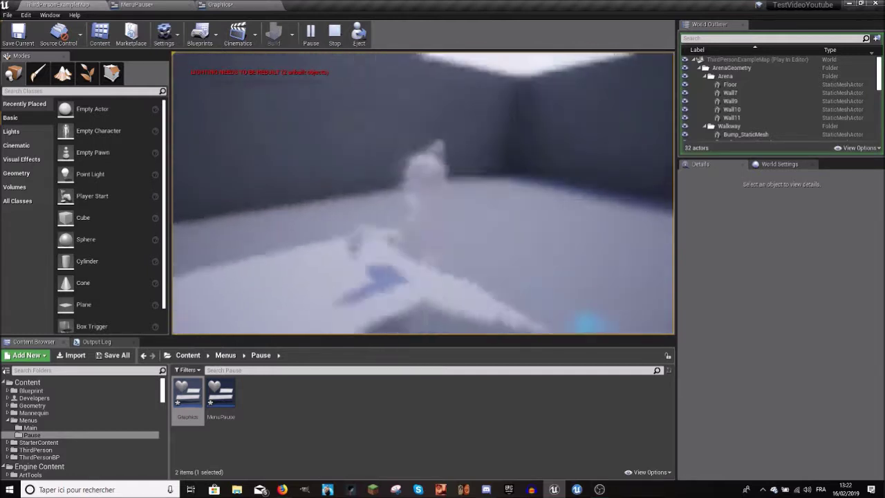
pyautogui.press('Escape')
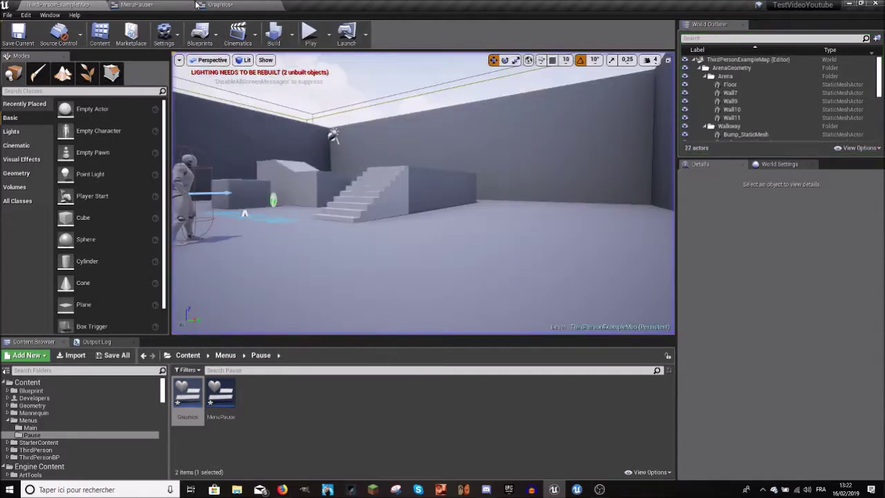
# Step: Start and stop a second brief play test, then reopen the Graphics widget Designer
pyautogui.click(179, 60)
pyautogui.click(199, 33)
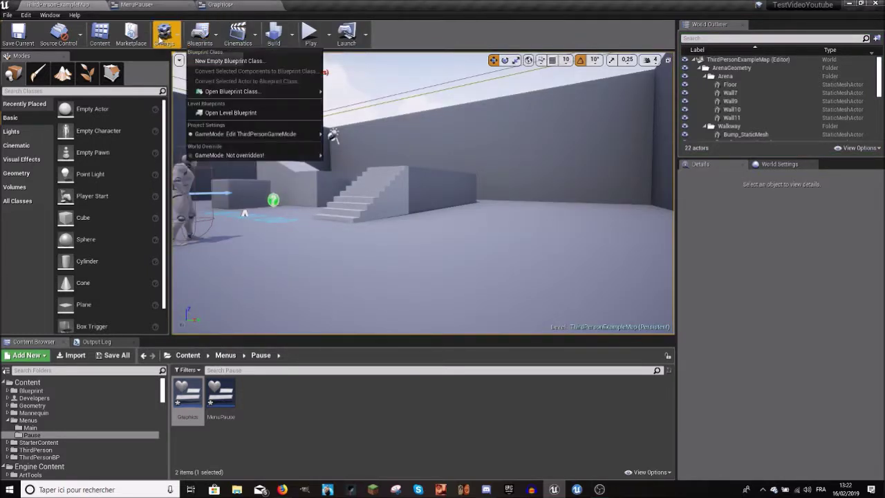
pyautogui.click(164, 34)
pyautogui.moveTo(205, 188)
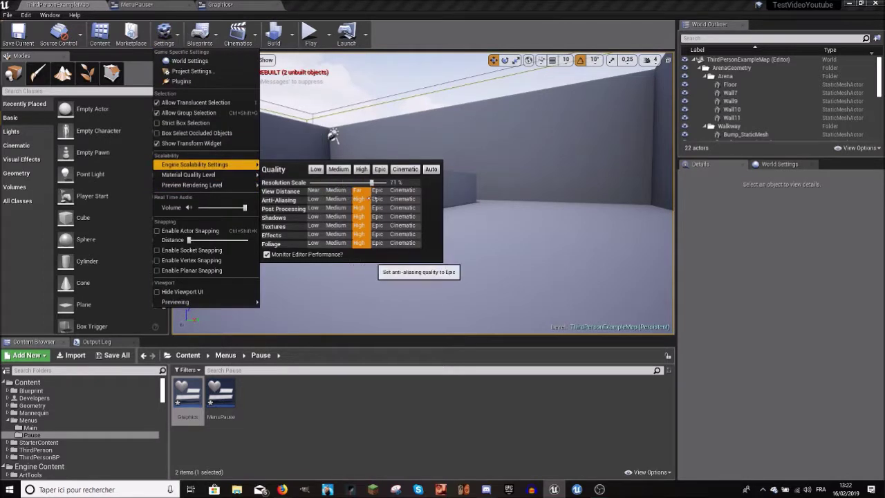
pyautogui.click(311, 35)
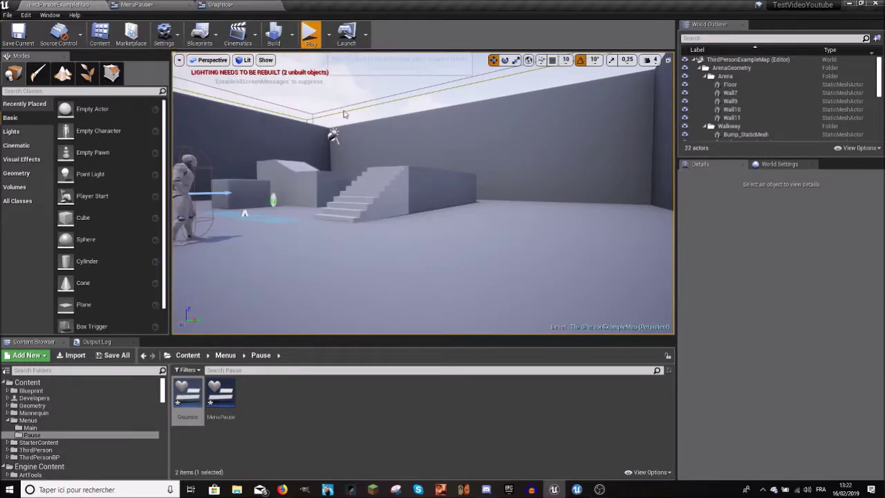
pyautogui.press('Escape')
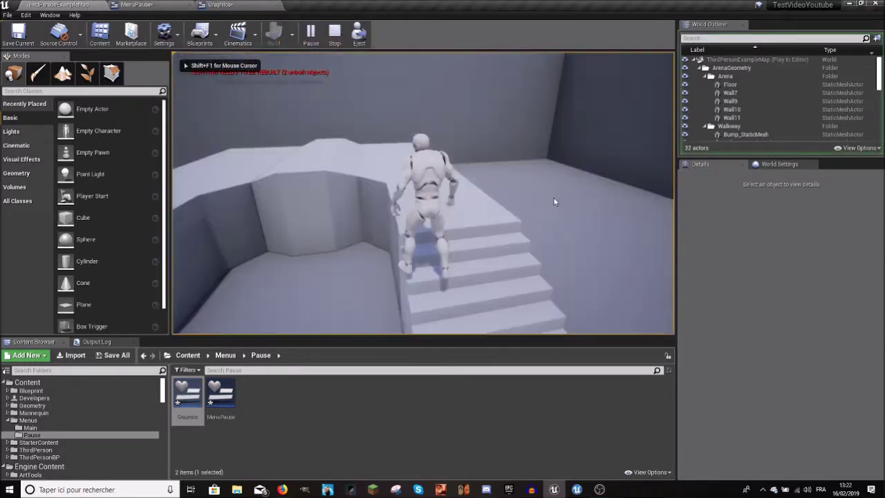
pyautogui.click(253, 9)
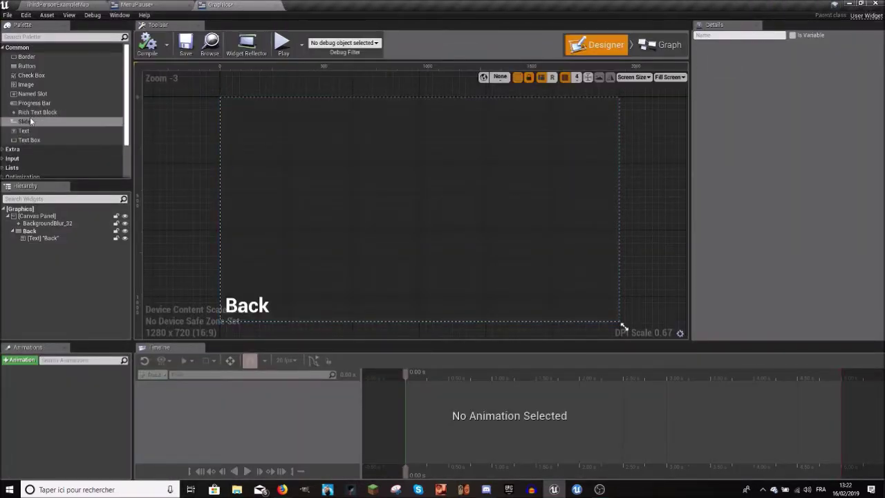
# Step: Add Slider_0 to the Graphics canvas and set its Render Transform scale to 5
pyautogui.moveTo(48, 249); pyautogui.dragTo(43, 237)
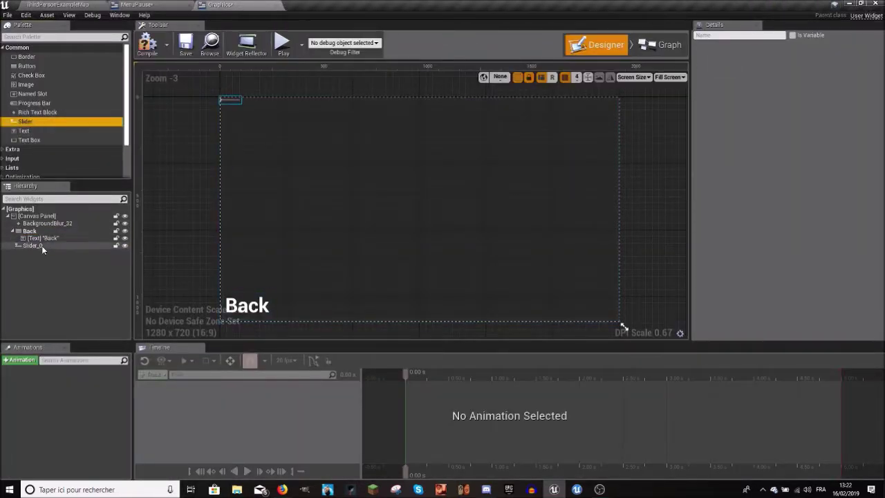
pyautogui.click(43, 246)
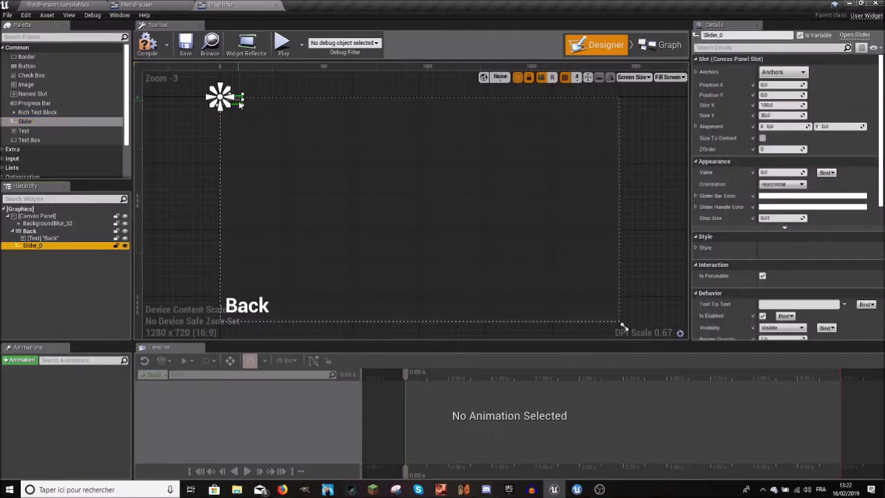
pyautogui.moveTo(241, 102); pyautogui.dragTo(306, 154)
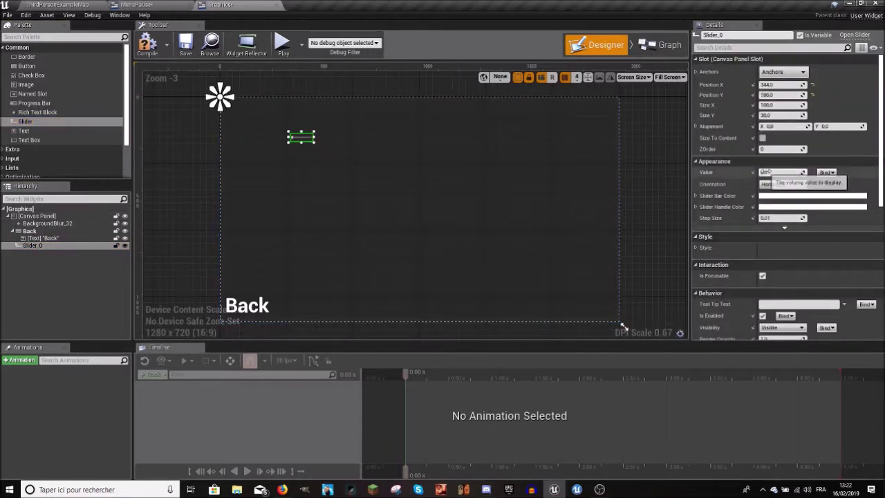
pyautogui.moveTo(773, 172); pyautogui.dragTo(778, 173)
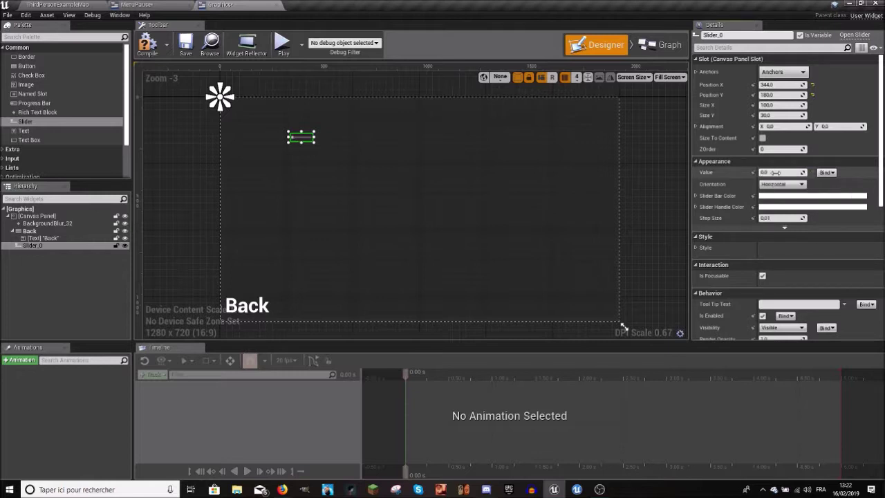
pyautogui.scroll(-4, 784, 277)
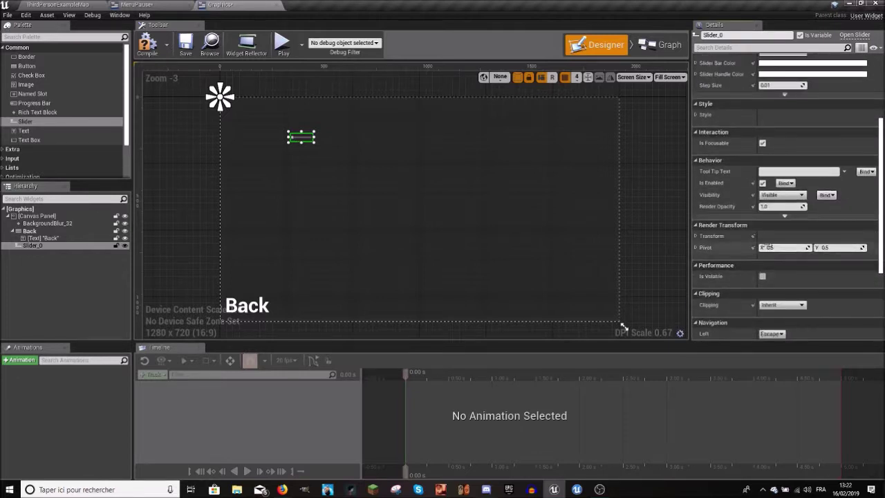
pyautogui.scroll(1, 762, 247)
pyautogui.scroll(1, 762, 247)
pyautogui.scroll(1, 763, 247)
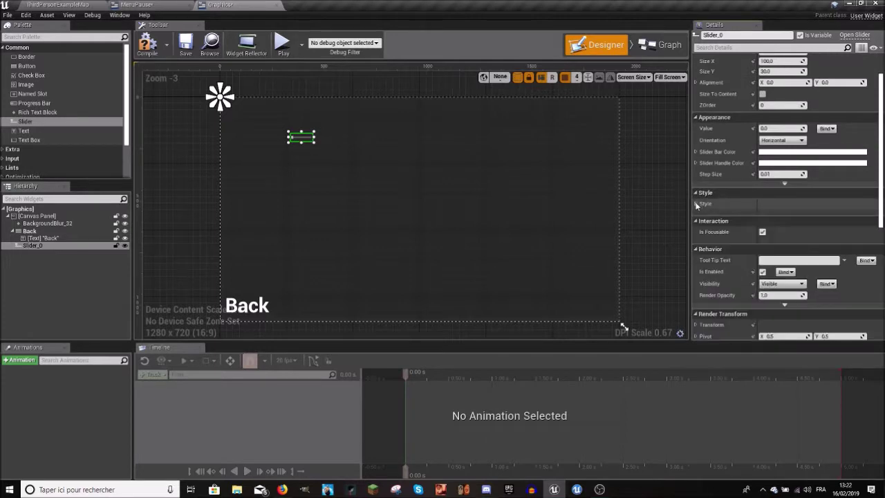
pyautogui.scroll(2, 755, 273)
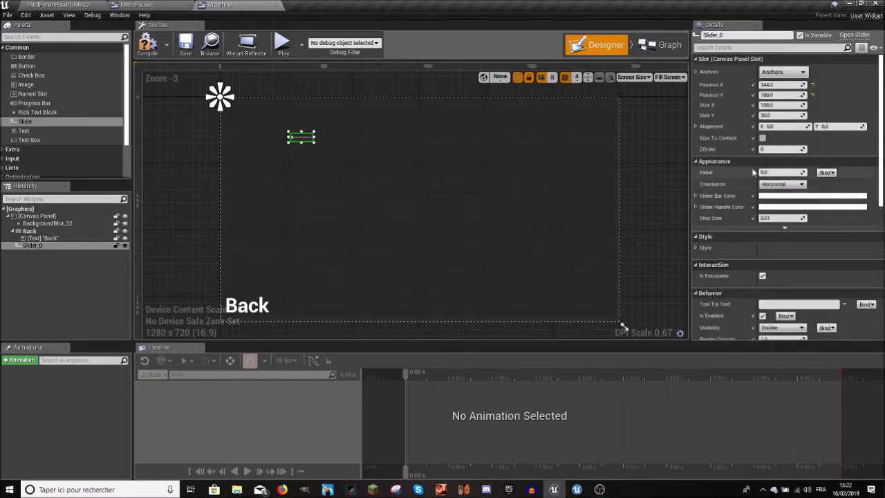
pyautogui.scroll(-3, 716, 262)
pyautogui.click(712, 238)
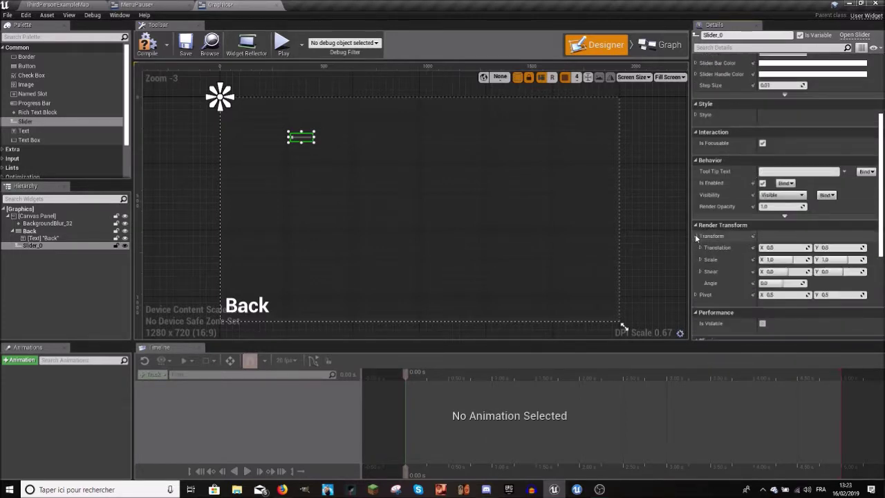
pyautogui.scroll(-1, 754, 236)
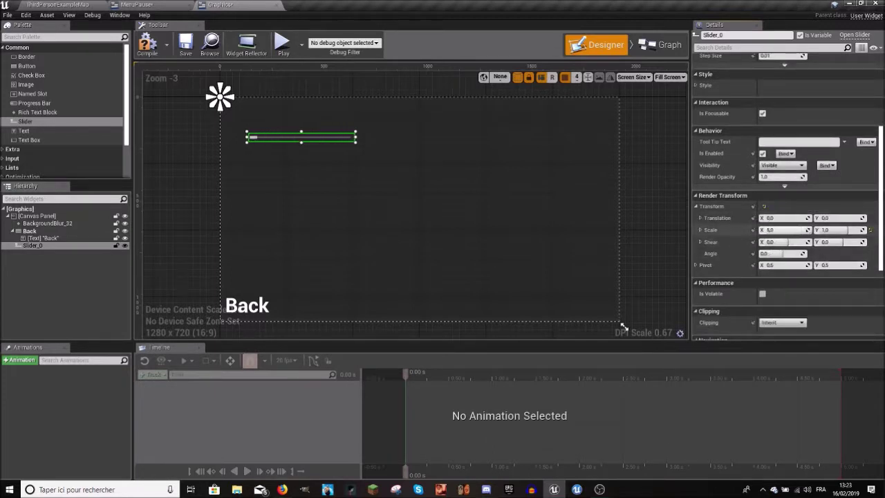
pyautogui.write('5')
pyautogui.press('Return')
# Step: Stretch the slider wide and thin across the upper part of the canvas
pyautogui.moveTo(253, 136)
pyautogui.mouseDown()
pyautogui.moveTo(386, 138)
pyautogui.moveTo(492, 157)
pyautogui.moveTo(470, 154)
pyautogui.mouseUp()
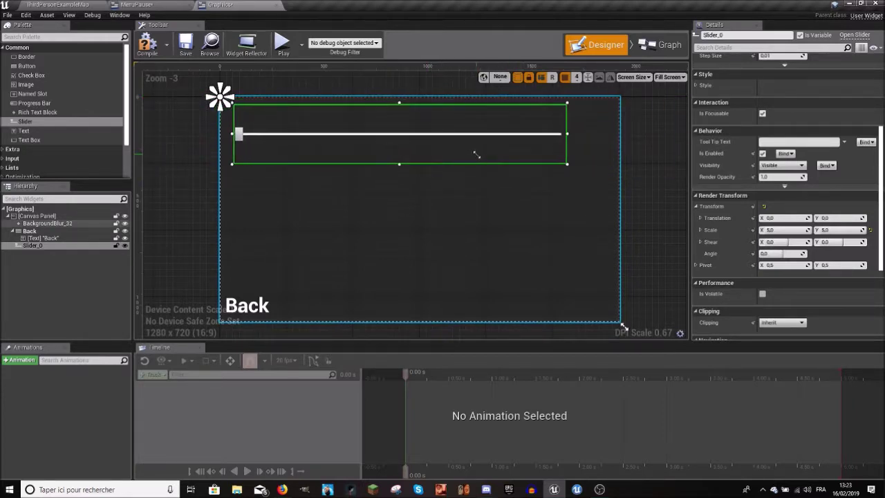
pyautogui.moveTo(469, 153)
pyautogui.mouseDown()
pyautogui.moveTo(480, 154)
pyautogui.moveTo(434, 136)
pyautogui.mouseUp()
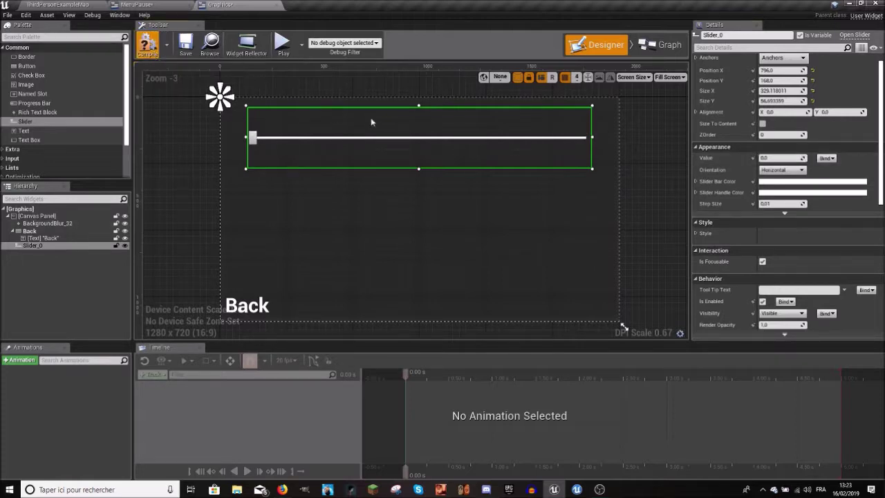
pyautogui.moveTo(417, 139); pyautogui.dragTo(413, 114)
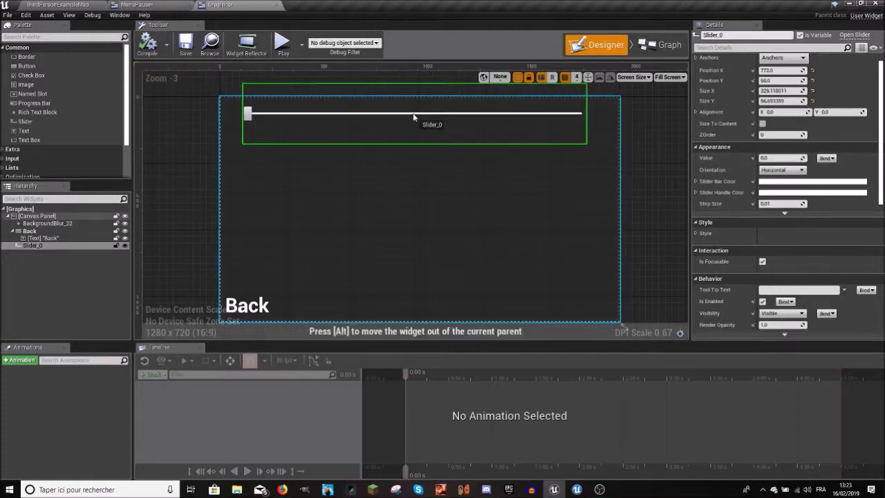
pyautogui.moveTo(589, 144); pyautogui.dragTo(587, 135)
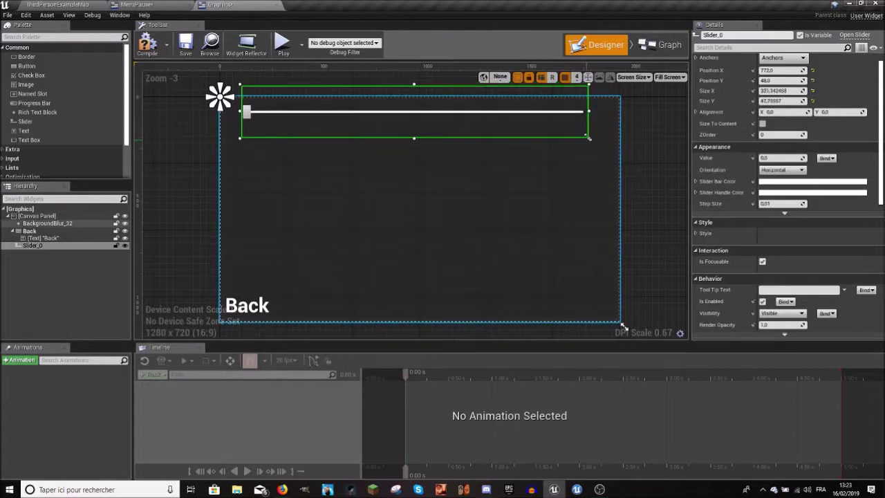
pyautogui.moveTo(588, 135); pyautogui.dragTo(588, 131)
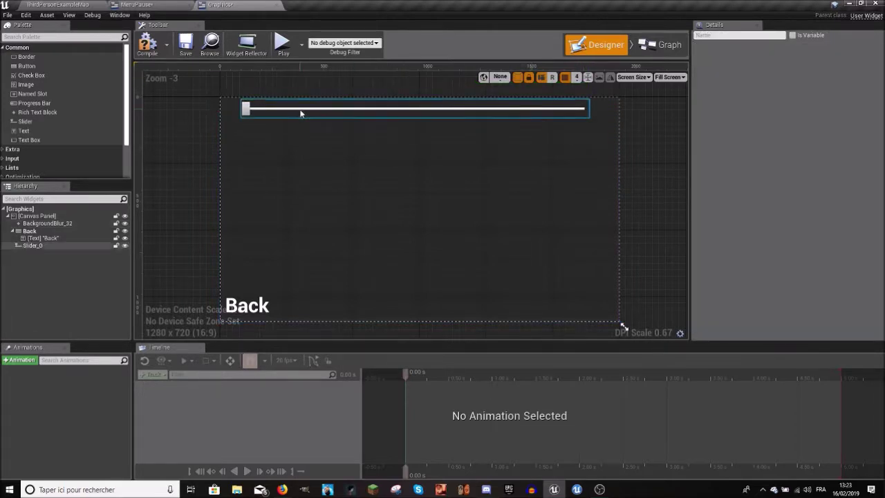
pyautogui.moveTo(322, 114); pyautogui.dragTo(401, 133)
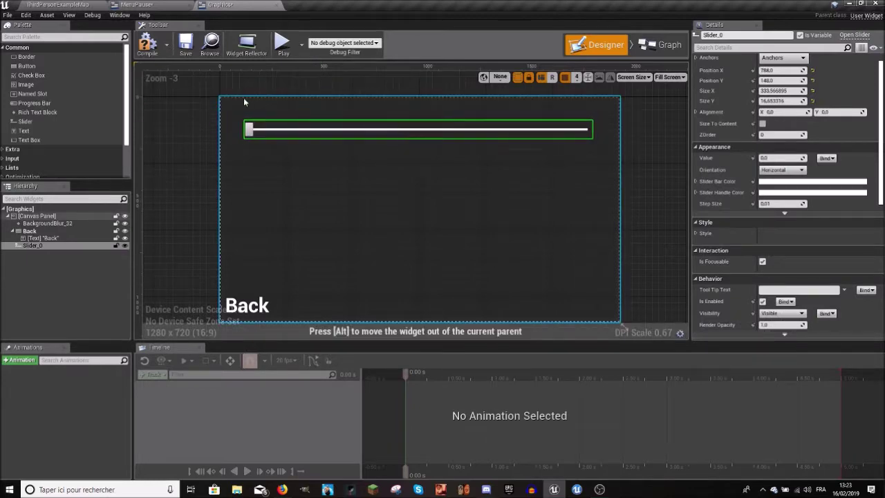
# Step: Drag the slider's anchors in so they hug the slider's own edges
pyautogui.moveTo(220, 98); pyautogui.dragTo(596, 212)
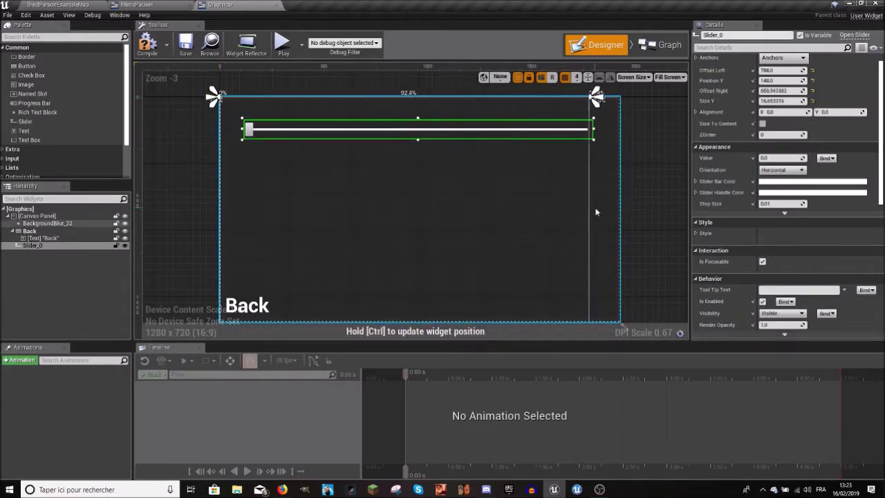
pyautogui.moveTo(597, 100); pyautogui.dragTo(601, 149)
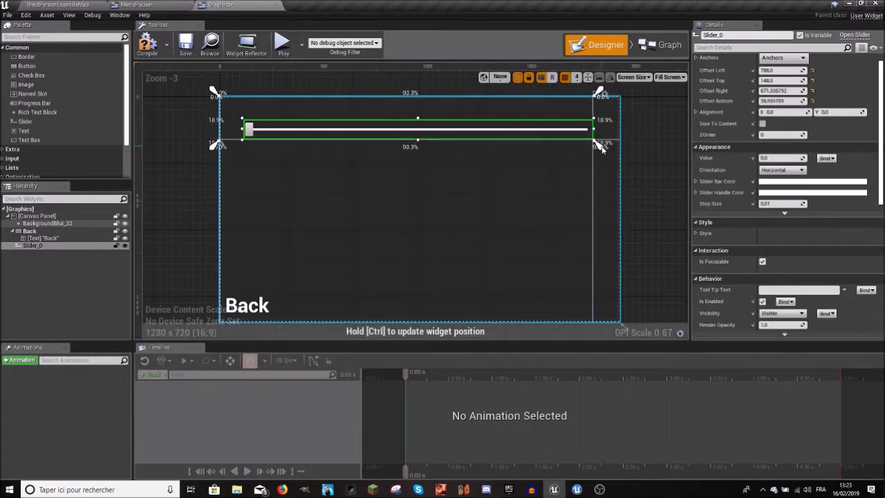
pyautogui.moveTo(214, 90); pyautogui.dragTo(238, 115)
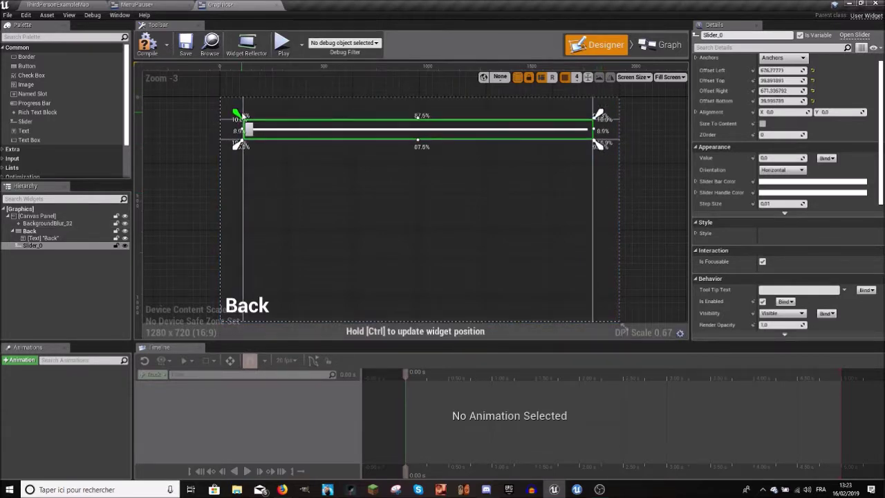
pyautogui.click(236, 73)
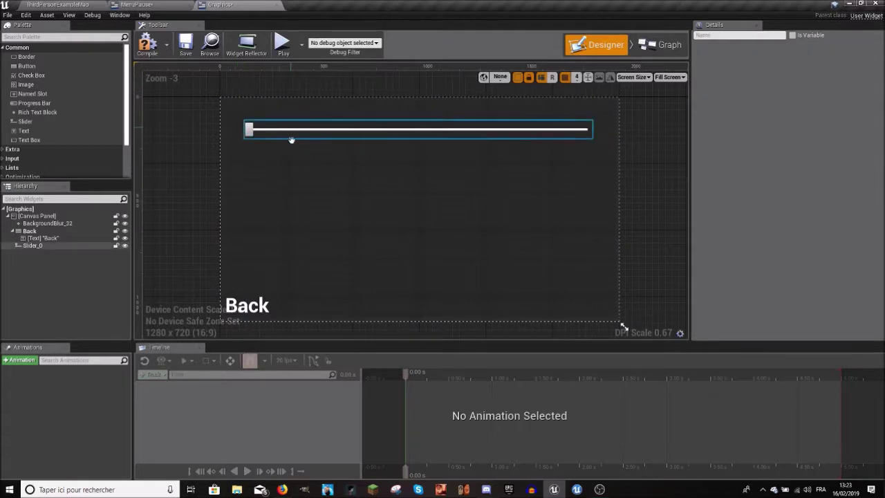
pyautogui.moveTo(291, 140); pyautogui.dragTo(243, 251, button='right')
pyautogui.click(242, 242)
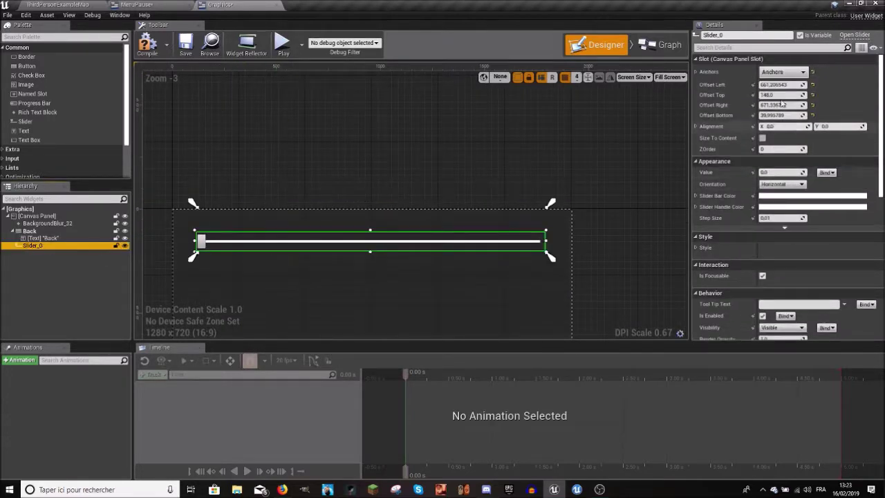
# Step: Add a text block above the slider reading 'Resolution Percentage'
pyautogui.moveTo(207, 290); pyautogui.dragTo(362, 218, button='right')
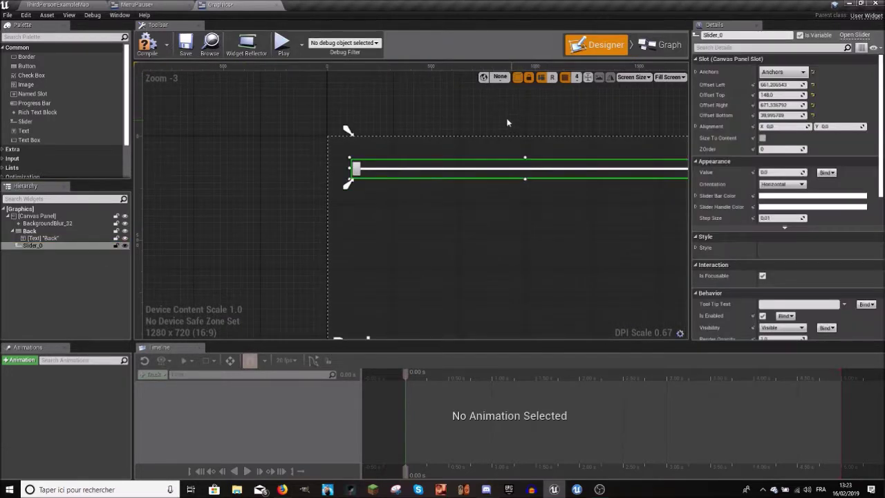
pyautogui.moveTo(23, 131); pyautogui.dragTo(175, 237)
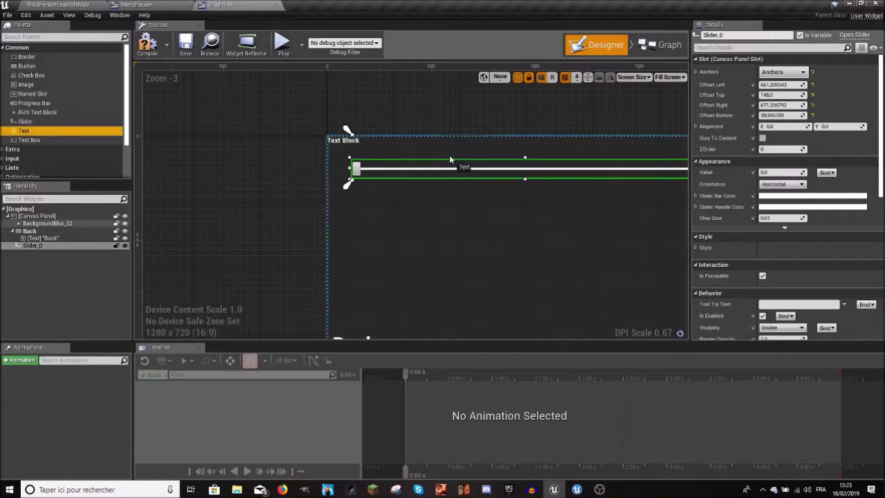
pyautogui.moveTo(75, 254); pyautogui.dragTo(72, 249)
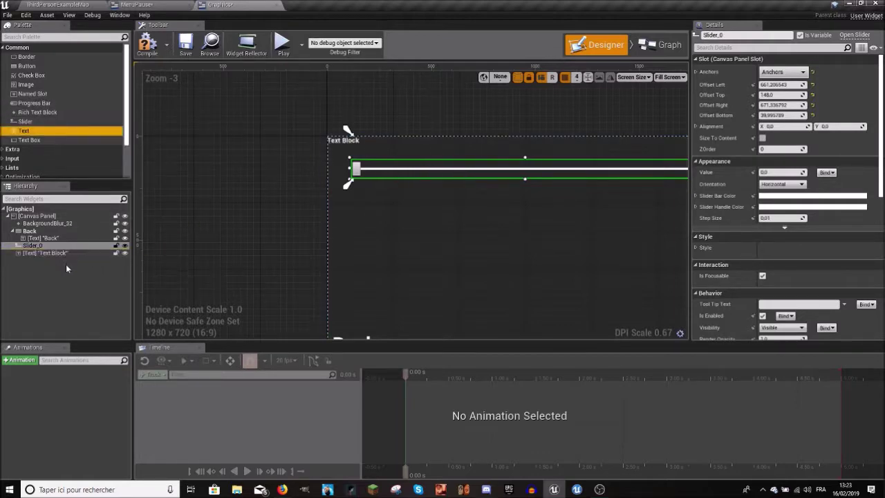
pyautogui.click(794, 173)
pyautogui.write('Resolution Percentage')
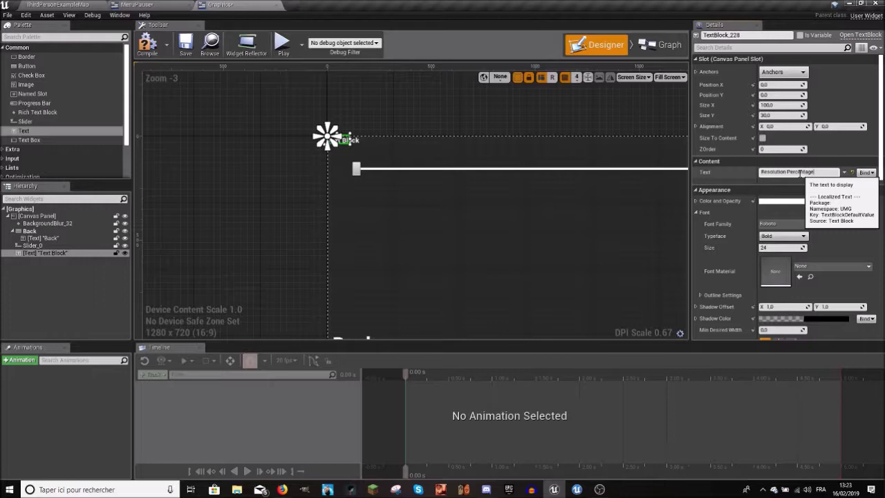
pyautogui.press('Return')
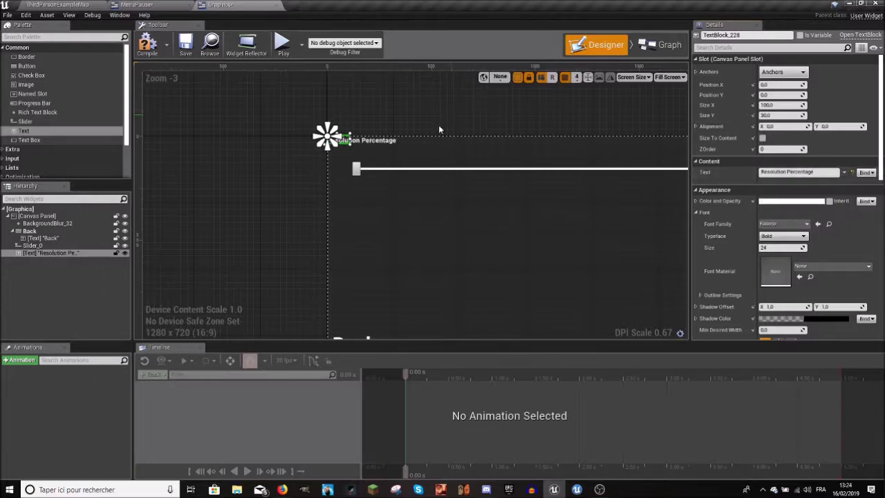
# Step: Browse the level editor's menus, then return to the Graphics widget
pyautogui.click(73, 4)
pyautogui.click(25, 15)
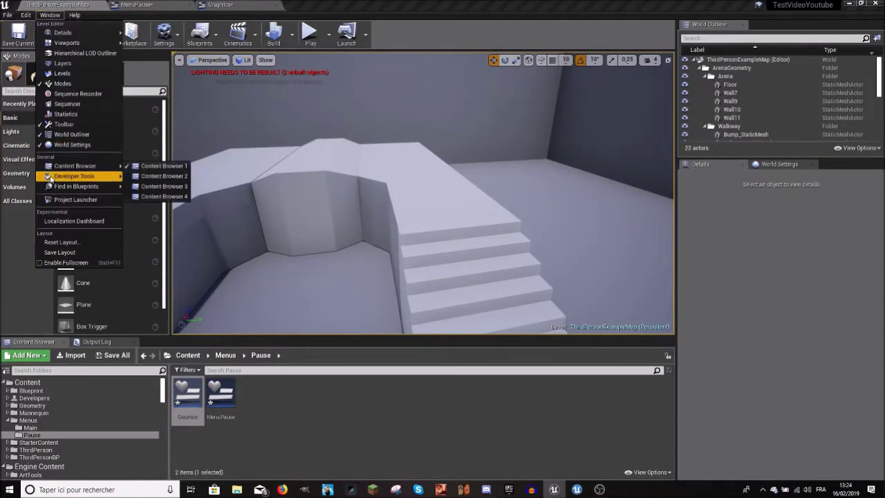
pyautogui.click(63, 16)
pyautogui.click(164, 34)
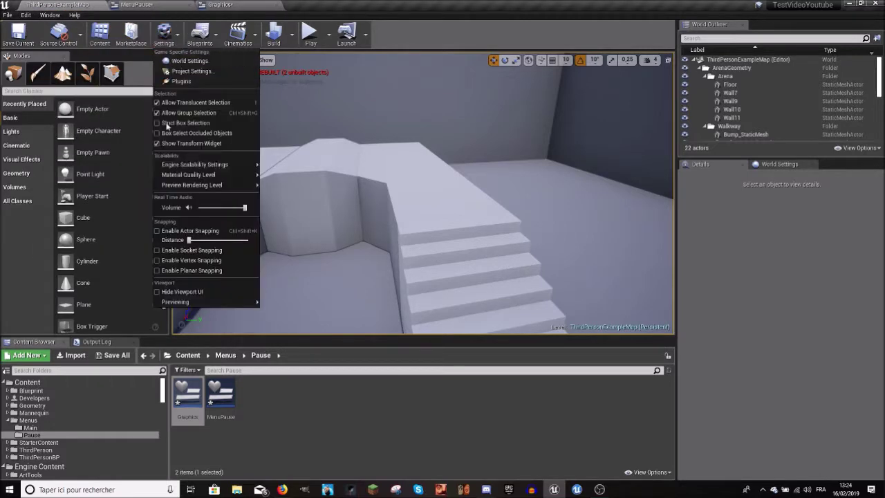
pyautogui.moveTo(193, 165)
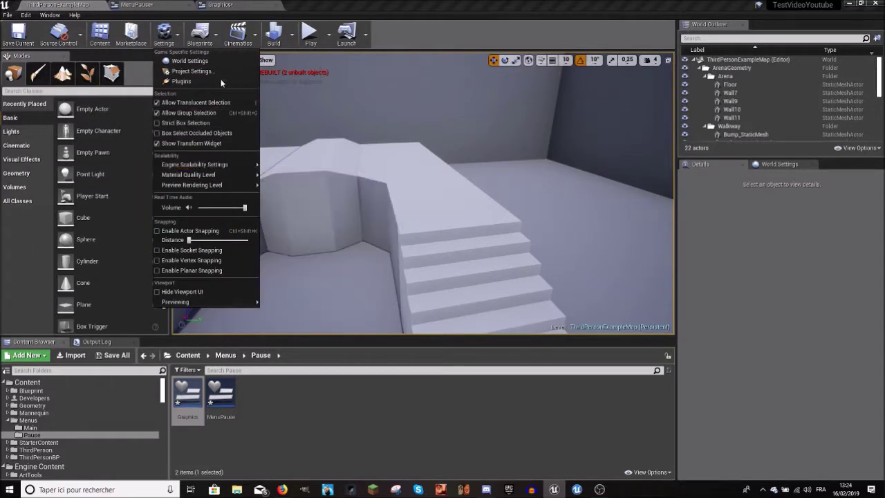
pyautogui.click(237, 5)
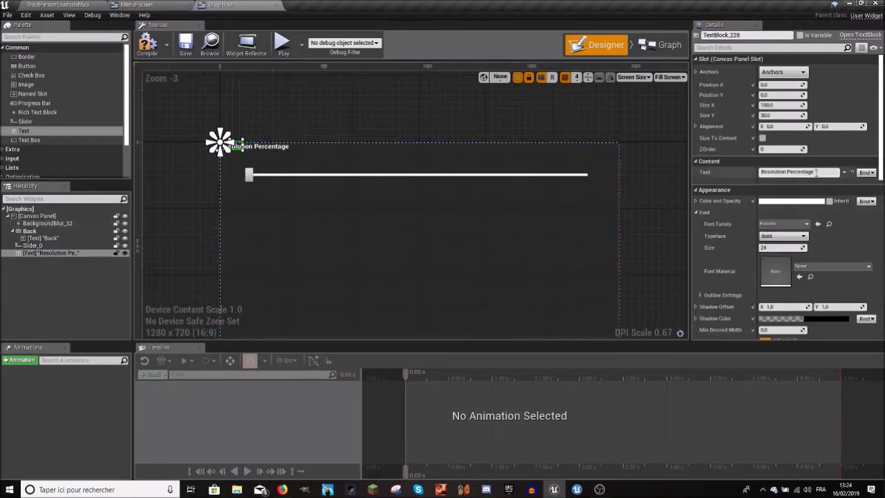
# Step: Change the label to 'Resolution', enlarge its font, enable Size To Content, and raise it above the slider
pyautogui.write('Resolution')
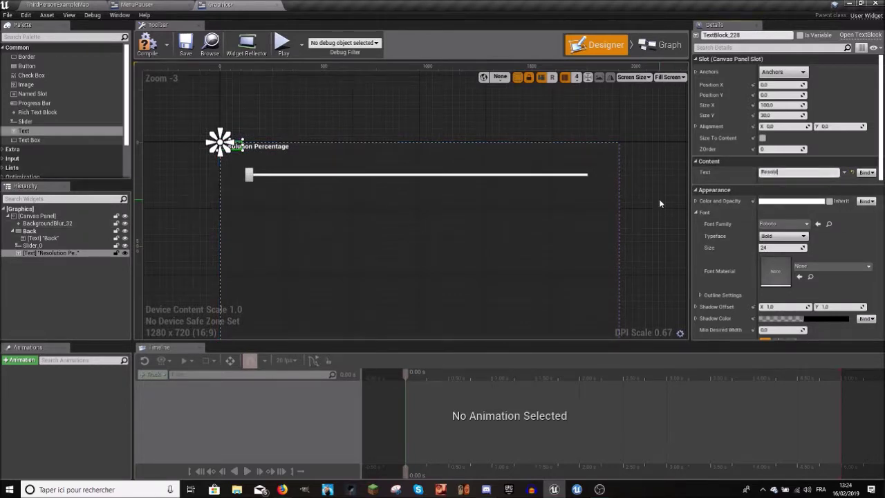
pyautogui.press('Return')
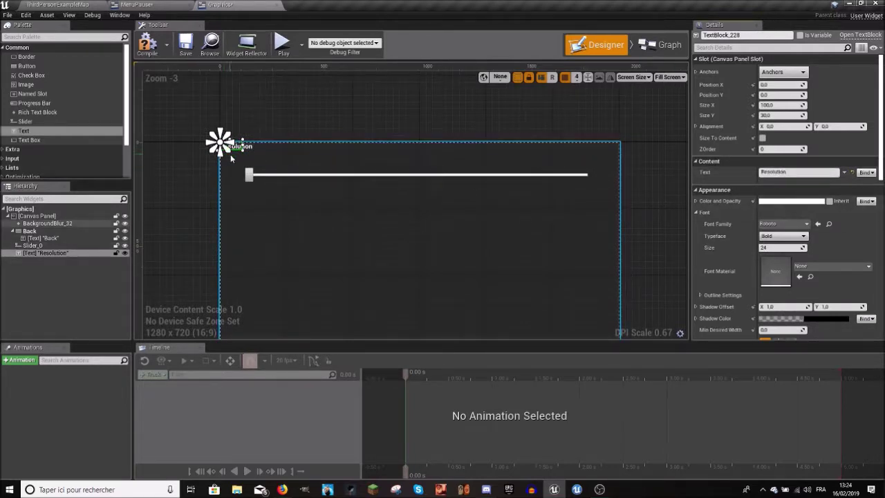
pyautogui.moveTo(243, 150); pyautogui.dragTo(347, 171)
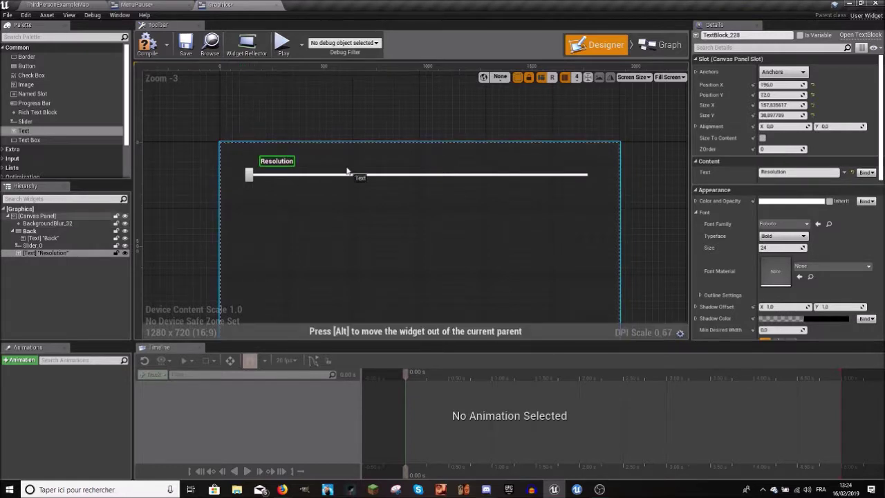
pyautogui.moveTo(782, 248); pyautogui.dragTo(802, 247)
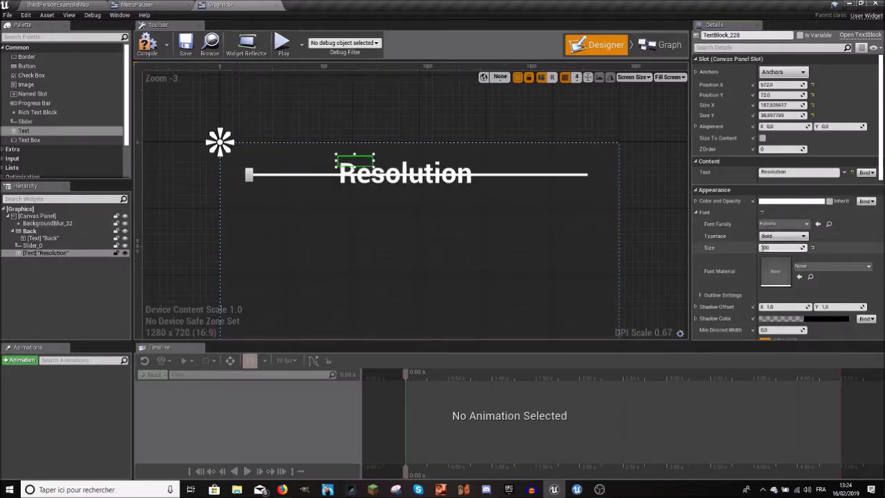
pyautogui.click(762, 138)
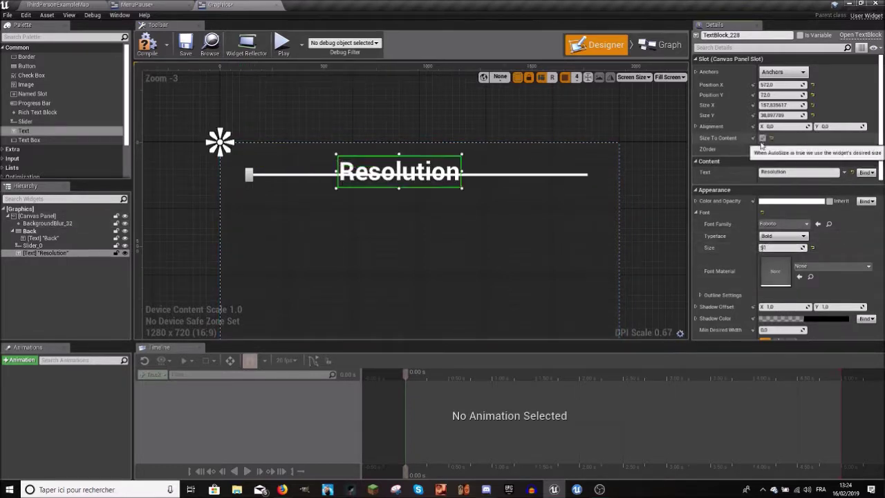
pyautogui.moveTo(390, 183); pyautogui.dragTo(389, 169)
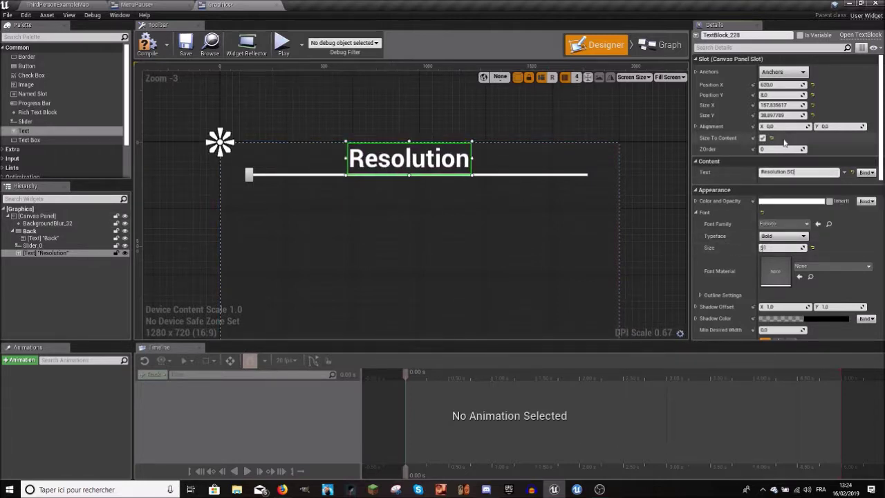
# Step: Make the title 'Resolution Scale' at size 72, centred over the slider with top-centre anchors
pyautogui.write('ale')
pyautogui.press('Return')
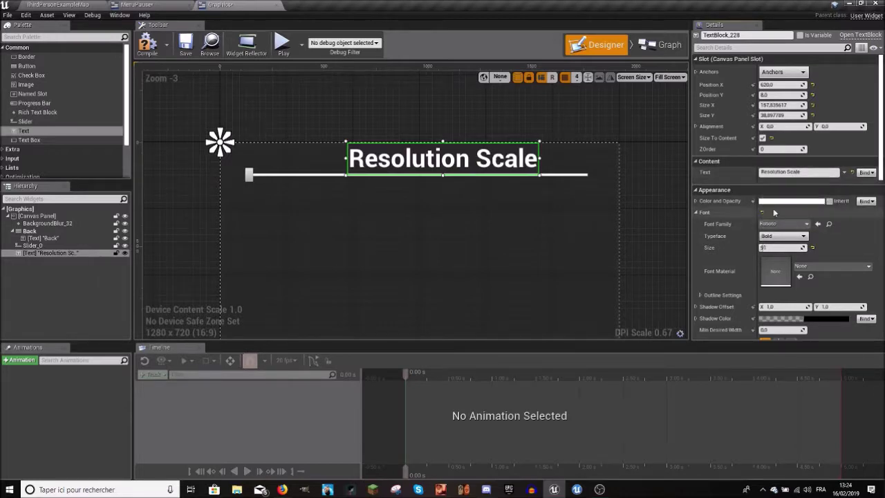
pyautogui.click(780, 247)
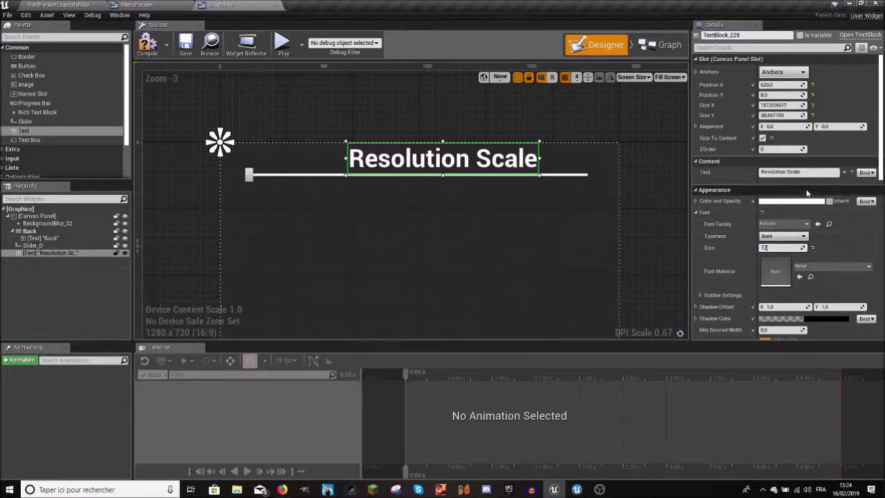
pyautogui.press('Return')
pyautogui.moveTo(418, 167); pyautogui.dragTo(406, 172)
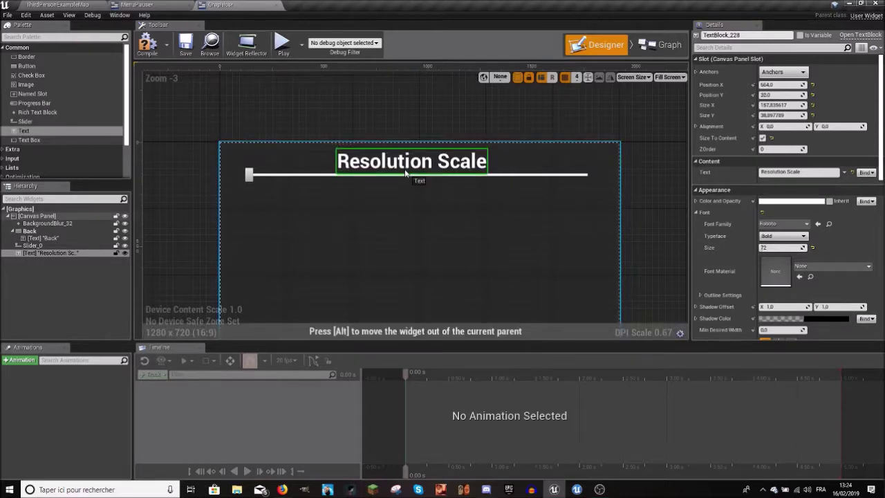
pyautogui.moveTo(220, 143); pyautogui.dragTo(340, 141)
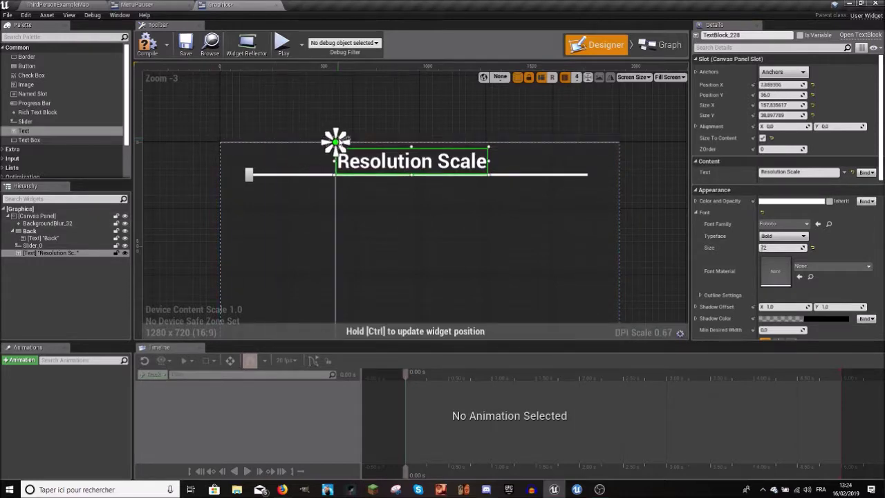
pyautogui.moveTo(347, 148); pyautogui.dragTo(492, 182)
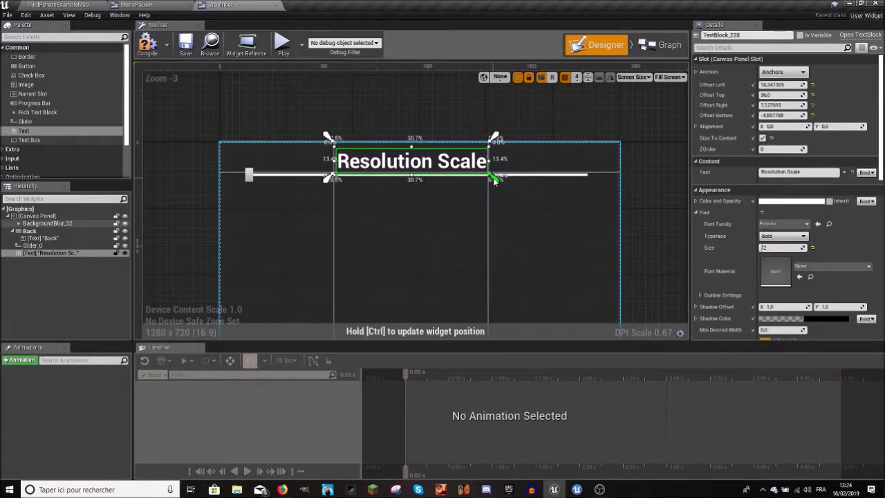
# Step: Preview the widget layout at a larger screen size
pyautogui.click(475, 122)
pyautogui.moveTo(413, 113); pyautogui.dragTo(404, 146, button='right')
pyautogui.scroll(-4, 404, 146)
pyautogui.scroll(2, 411, 184)
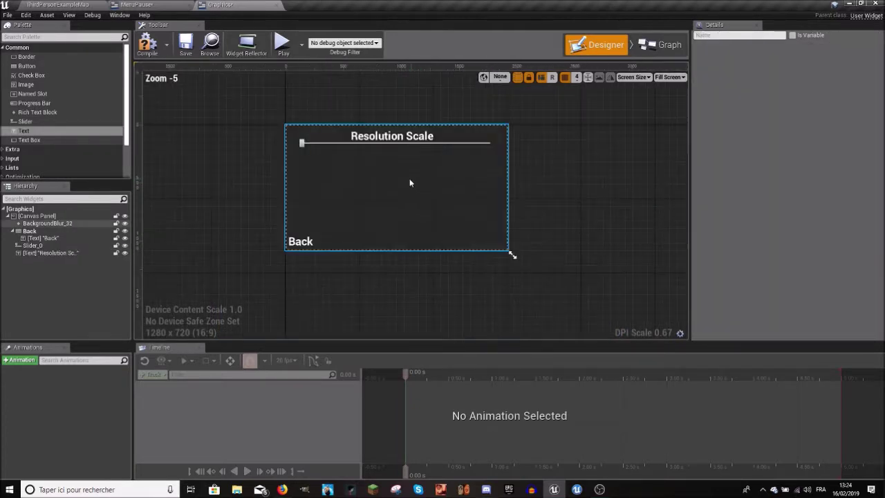
pyautogui.moveTo(513, 259)
pyautogui.mouseDown()
pyautogui.moveTo(526, 271)
pyautogui.moveTo(513, 255)
pyautogui.mouseUp()
pyautogui.scroll(2, 337, 123)
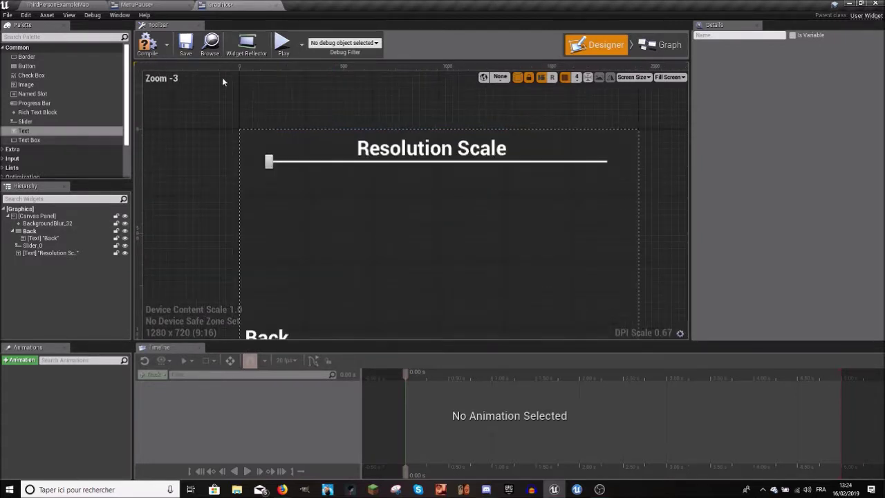
# Step: Set Slider_0's default Value to 0.75
pyautogui.click(418, 157)
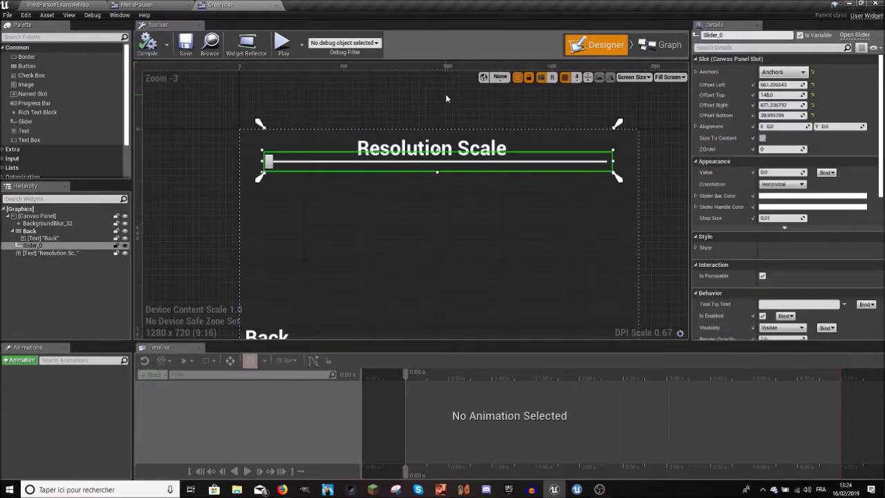
pyautogui.scroll(-1, 780, 269)
pyautogui.scroll(1, 771, 207)
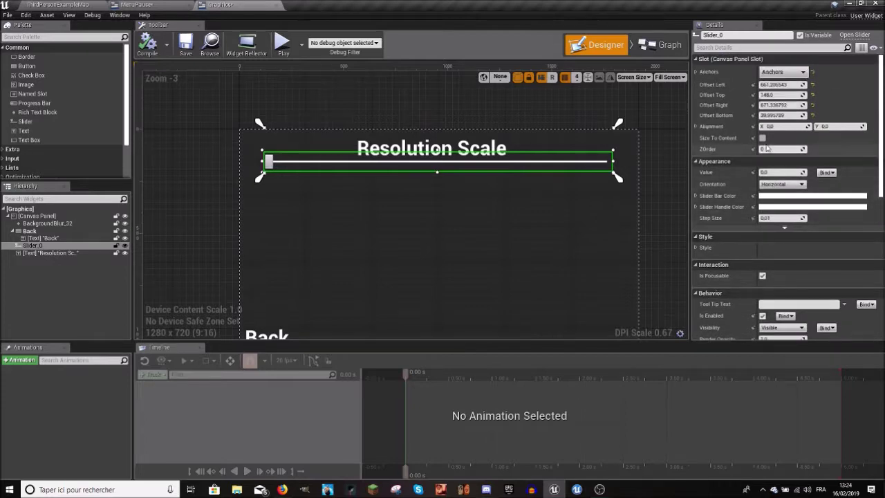
pyautogui.click(779, 172)
pyautogui.write('1,75')
pyautogui.press('Return')
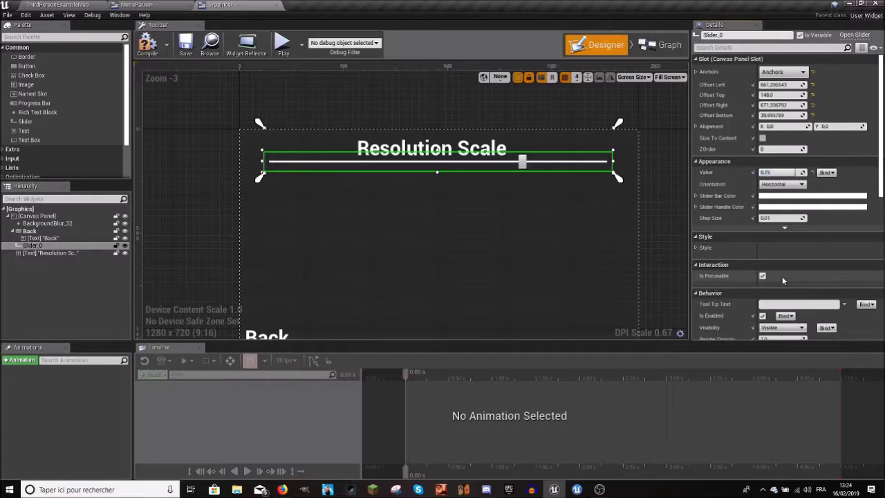
# Step: Nudge the Resolution Scale title up closer to the slider
pyautogui.click(500, 114)
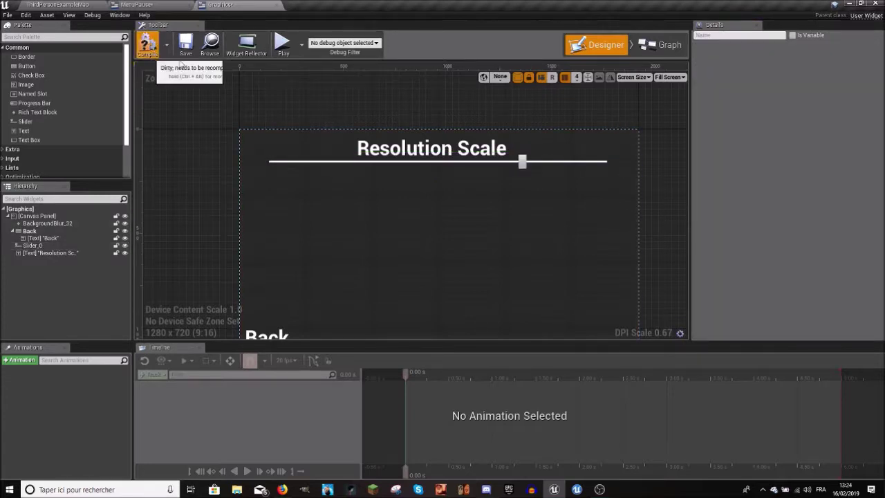
pyautogui.click(487, 155)
pyautogui.click(477, 150)
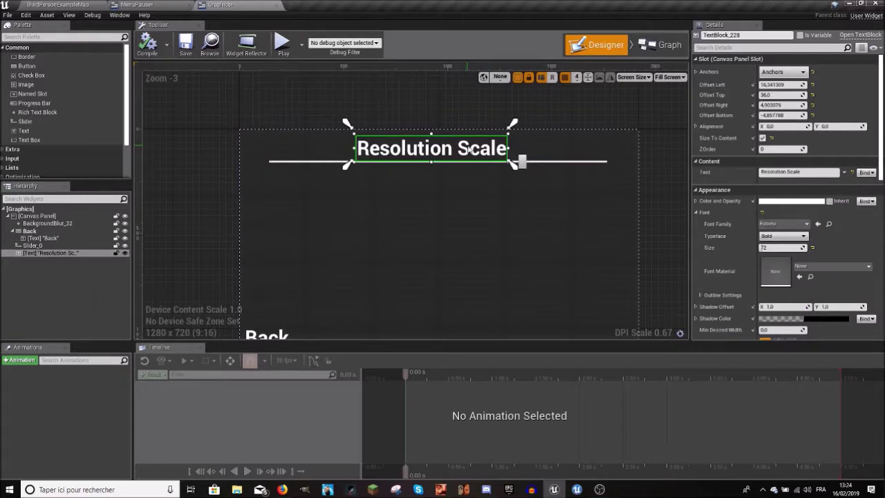
pyautogui.moveTo(469, 150); pyautogui.dragTo(467, 147)
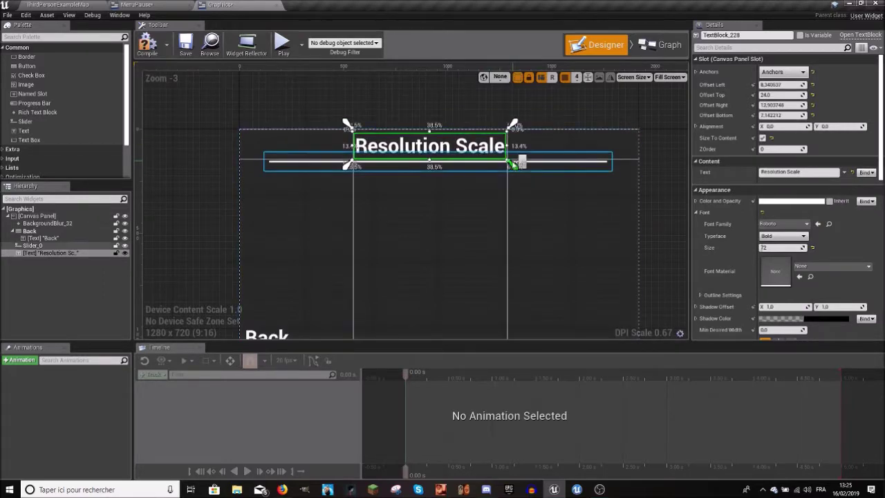
pyautogui.click(485, 119)
# Step: Look over the widget's event graph, then return to the Designer
pyautogui.scroll(-3, 408, 118)
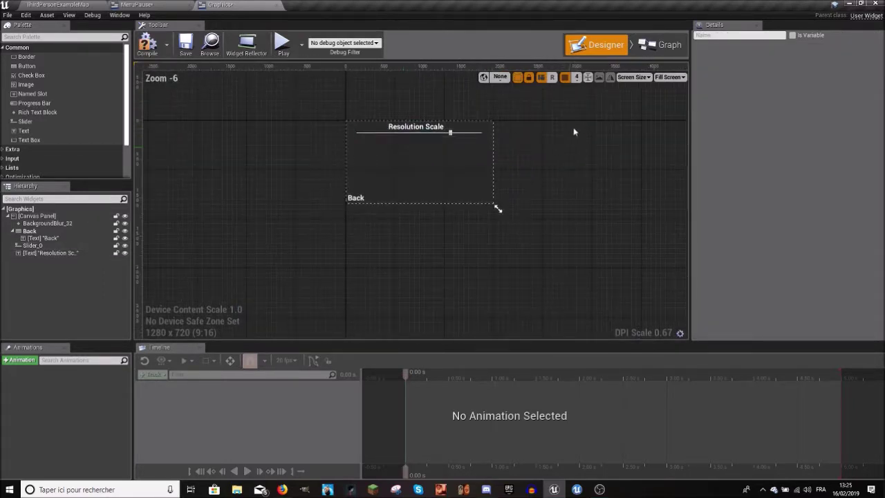
pyautogui.click(654, 44)
pyautogui.moveTo(557, 163); pyautogui.dragTo(515, 218, button='right')
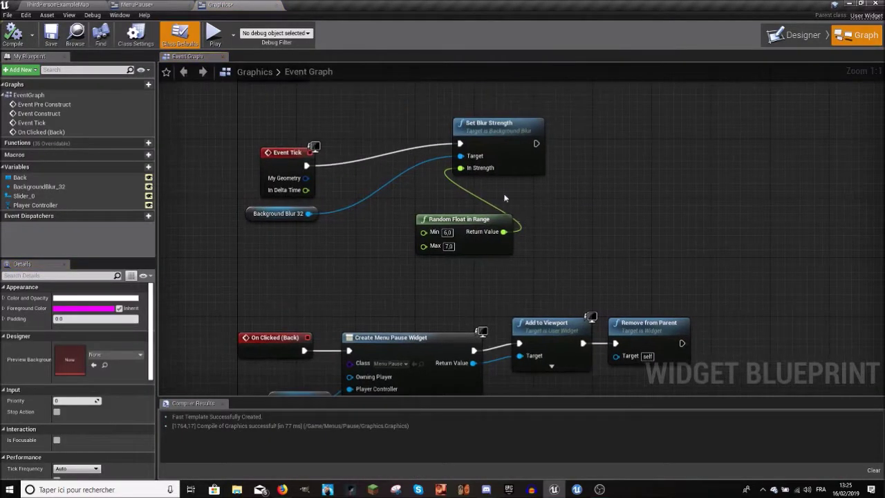
pyautogui.click(795, 35)
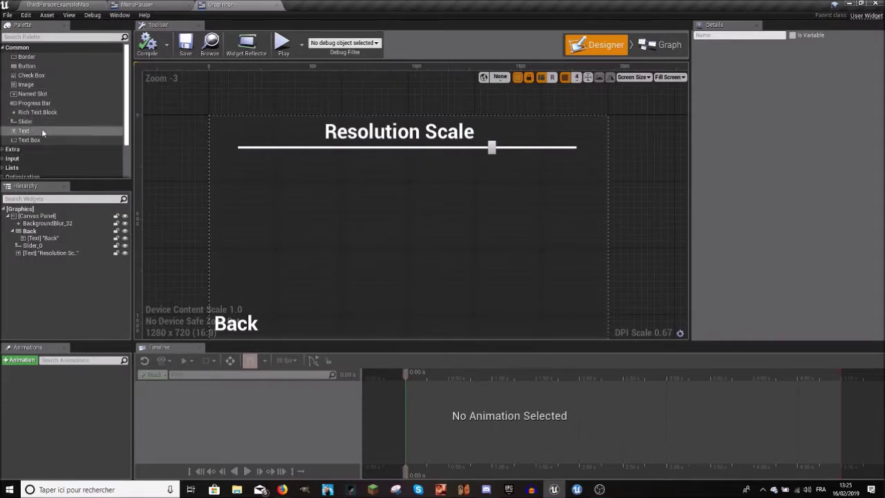
# Step: Append '(' to the title's Text so it reads 'Resolution Scale ('
pyautogui.click(391, 133)
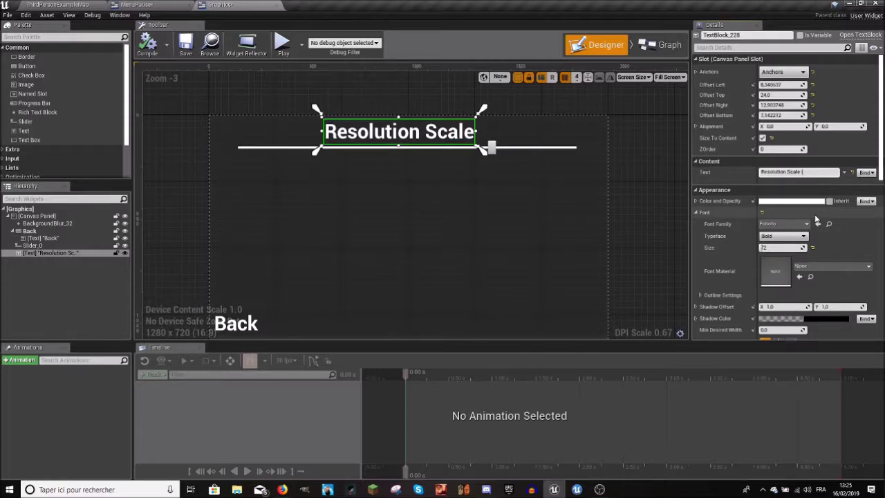
pyautogui.write('(')
pyautogui.click(40, 4)
pyautogui.click(135, 5)
pyautogui.click(213, 7)
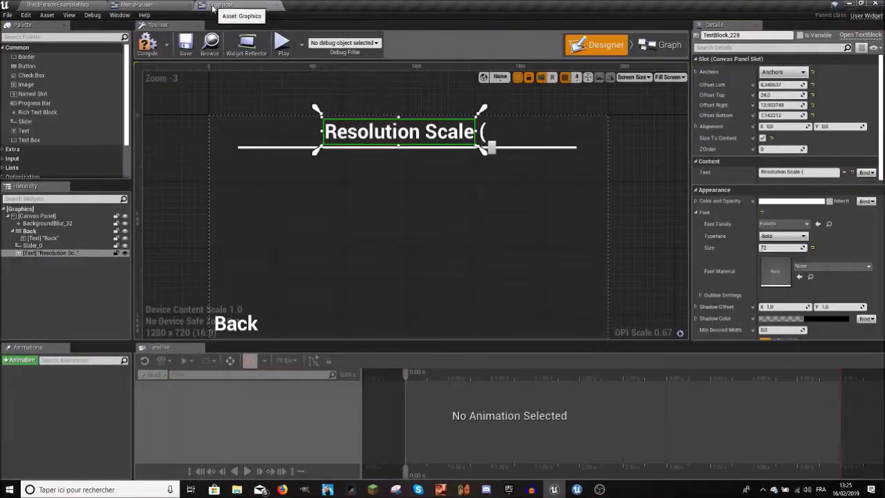
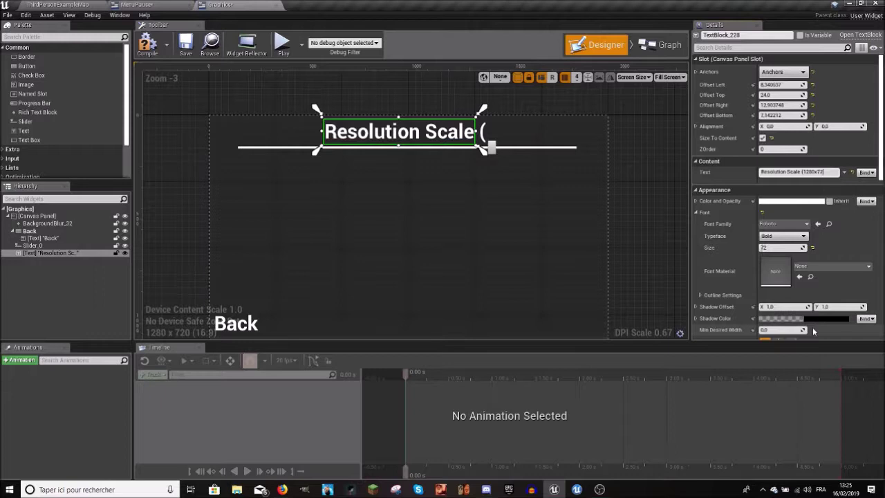
# Step: Finish the label as 'Resolution Scale (1280x720)' and move and widen it to sit above the slider
pyautogui.write('20')
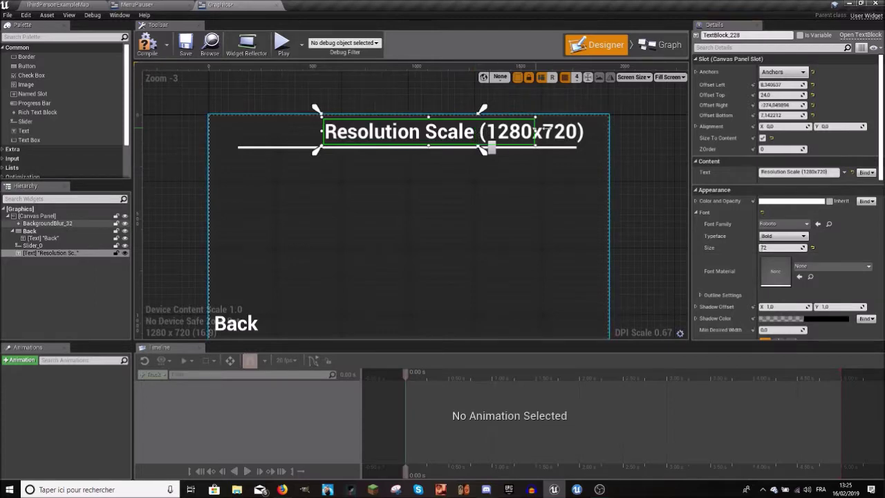
pyautogui.moveTo(543, 135)
pyautogui.mouseDown()
pyautogui.moveTo(505, 135)
pyautogui.moveTo(556, 149)
pyautogui.mouseUp()
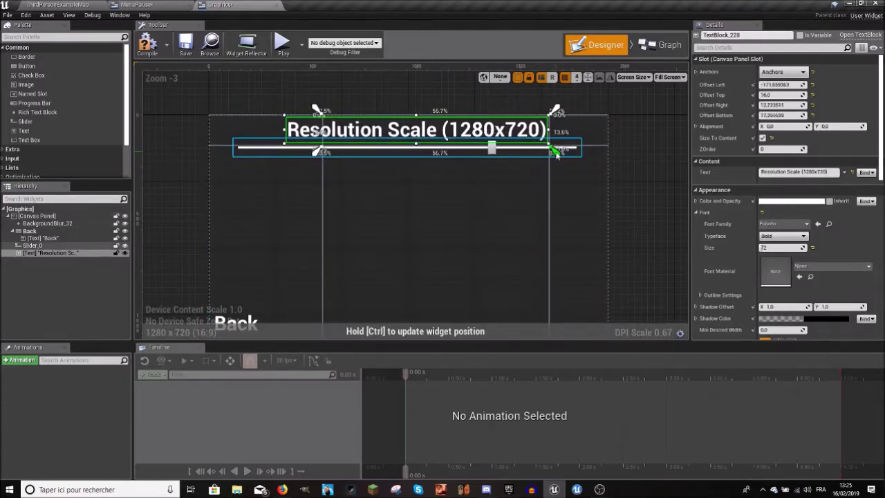
pyautogui.moveTo(324, 111); pyautogui.dragTo(278, 109)
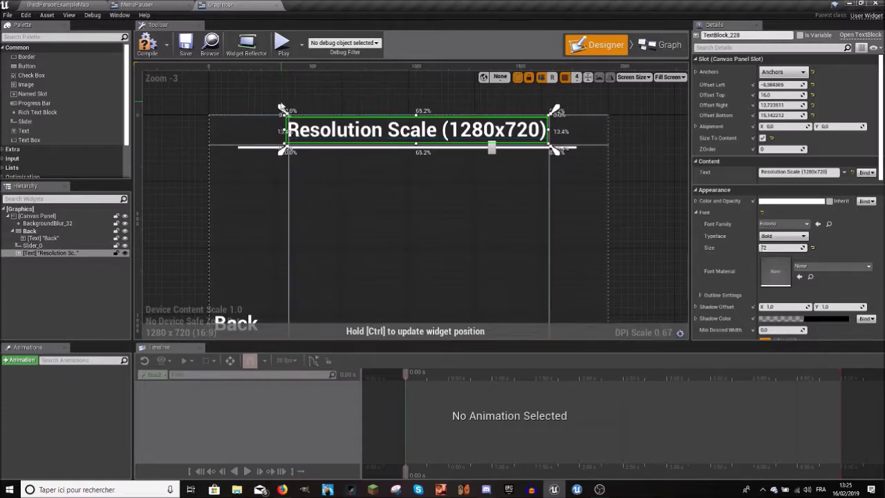
pyautogui.click(198, 87)
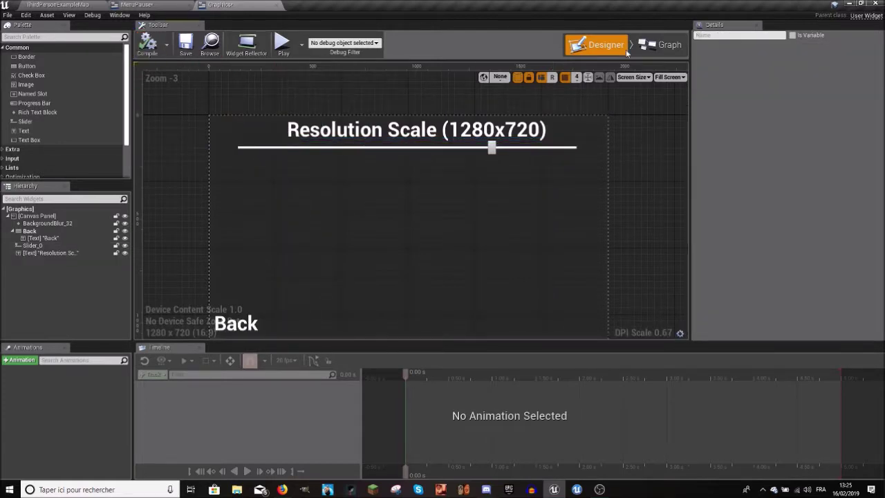
pyautogui.click(659, 45)
# Step: Mark the resolution label text block as a variable
pyautogui.moveTo(534, 227); pyautogui.dragTo(342, 237, button='right')
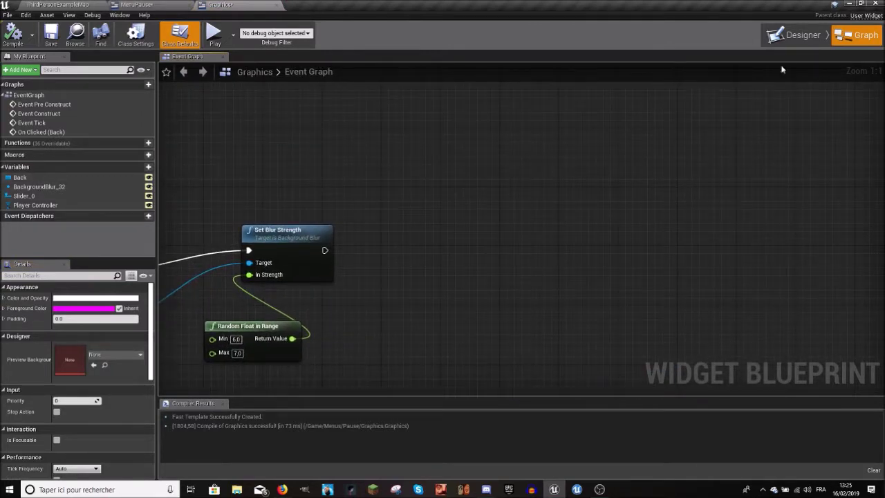
pyautogui.click(797, 35)
pyautogui.click(801, 35)
pyautogui.click(659, 45)
# Step: Add a TextBlock_228 getter and a SetText node that runs after Set Blur Strength
pyautogui.moveTo(25, 205)
pyautogui.mouseDown()
pyautogui.moveTo(365, 242)
pyautogui.moveTo(383, 275)
pyautogui.mouseUp()
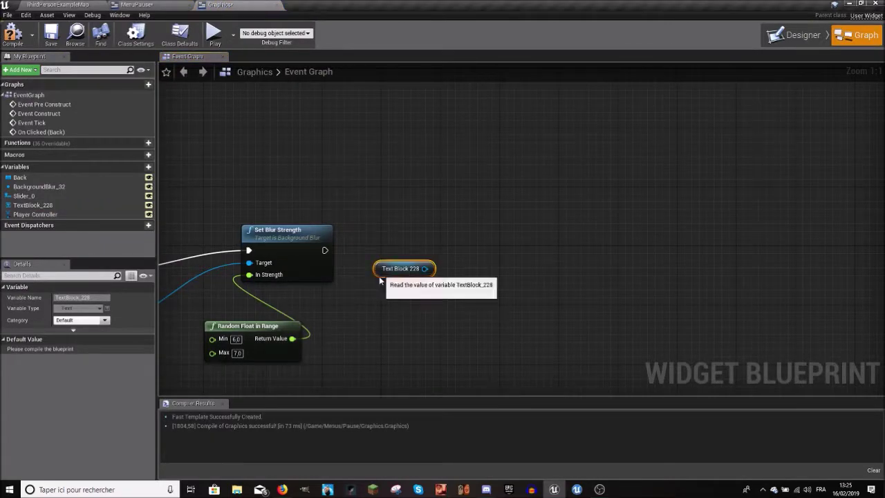
pyautogui.click(385, 268)
pyautogui.moveTo(323, 270); pyautogui.dragTo(322, 263)
pyautogui.moveTo(386, 262); pyautogui.dragTo(386, 265)
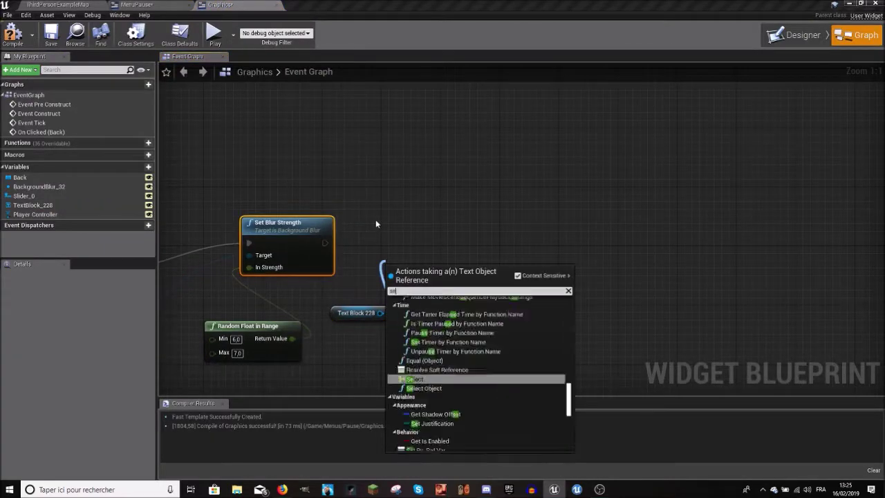
pyautogui.write('set text')
pyautogui.click(424, 361)
pyautogui.moveTo(395, 251); pyautogui.dragTo(325, 243)
pyautogui.moveTo(420, 243); pyautogui.dragTo(524, 198)
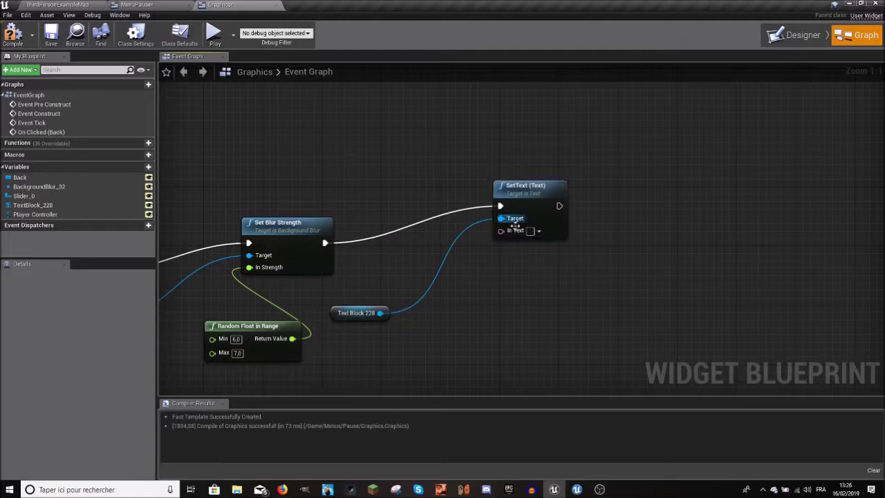
# Step: Feed SetText's In Text from a ToText (string) node driven by an Append node
pyautogui.moveTo(500, 230); pyautogui.dragTo(467, 273)
pyautogui.write('text')
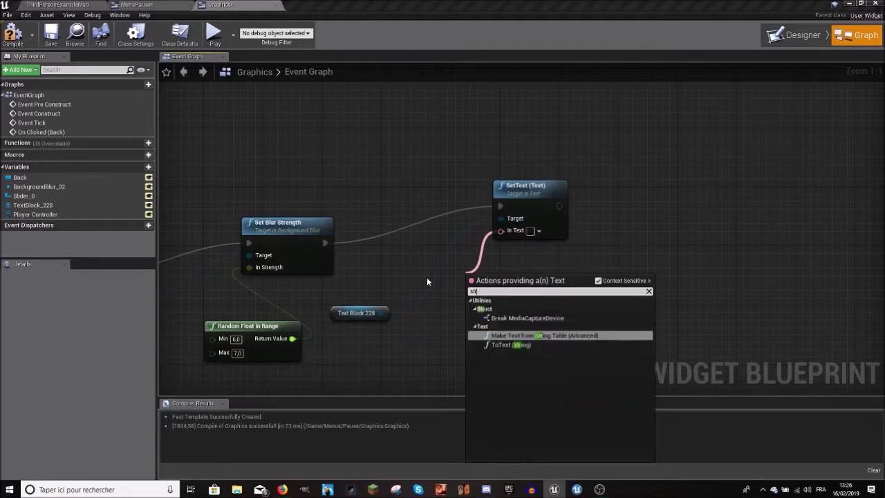
pyautogui.press('Escape')
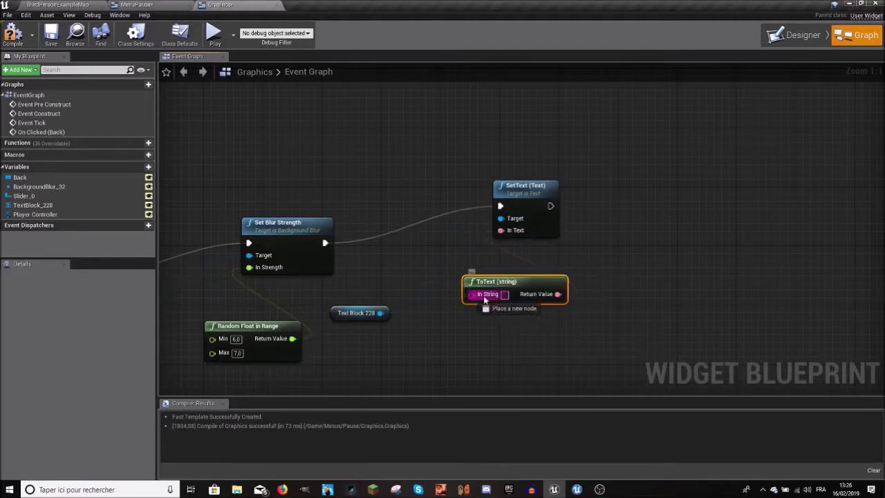
pyautogui.moveTo(476, 293); pyautogui.dragTo(450, 320)
pyautogui.write('append')
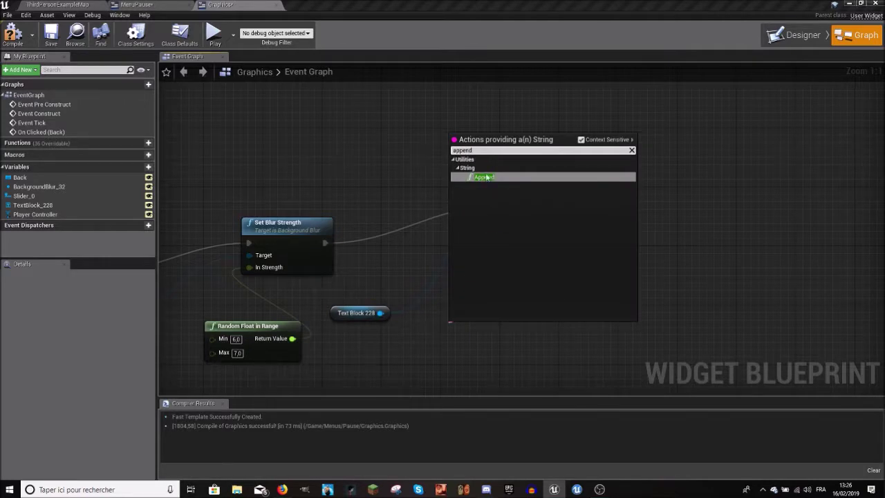
pyautogui.press('Return')
pyautogui.moveTo(484, 347); pyautogui.dragTo(489, 302, button='right')
pyautogui.moveTo(489, 302); pyautogui.dragTo(475, 310)
pyautogui.click(508, 237)
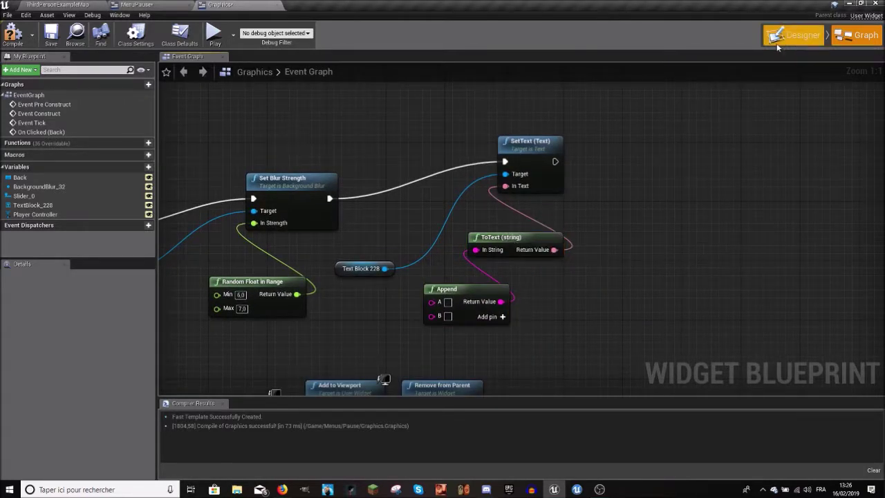
# Step: Enter 'Resolution Scale (' in the Append's A input and add a third pin for ')'
pyautogui.click(796, 36)
pyautogui.click(659, 42)
pyautogui.write('Resolution')
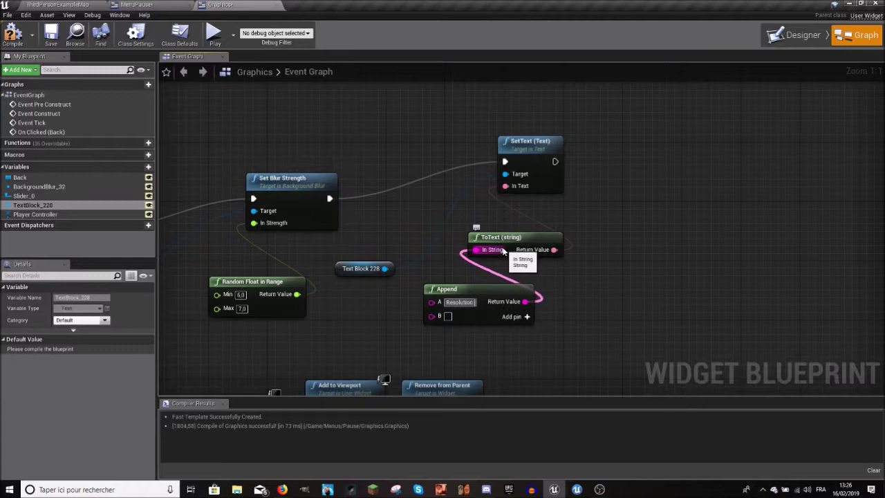
pyautogui.write('Scale (')
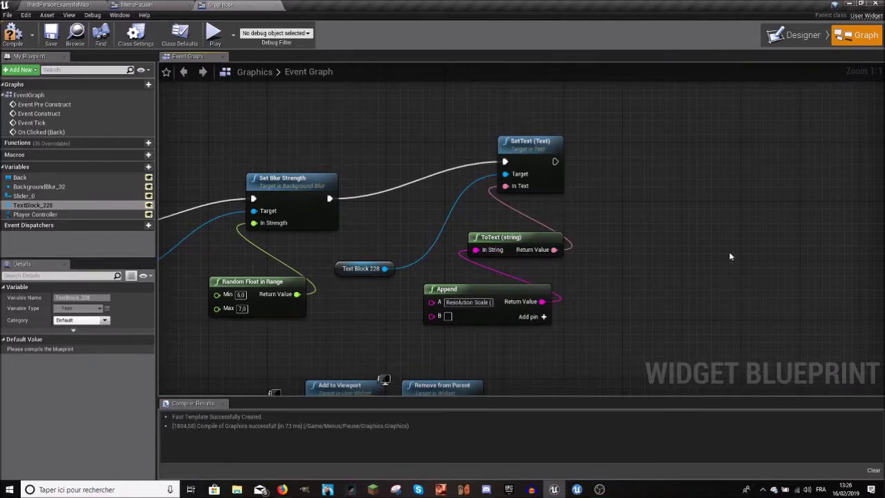
pyautogui.click(796, 34)
pyautogui.click(664, 42)
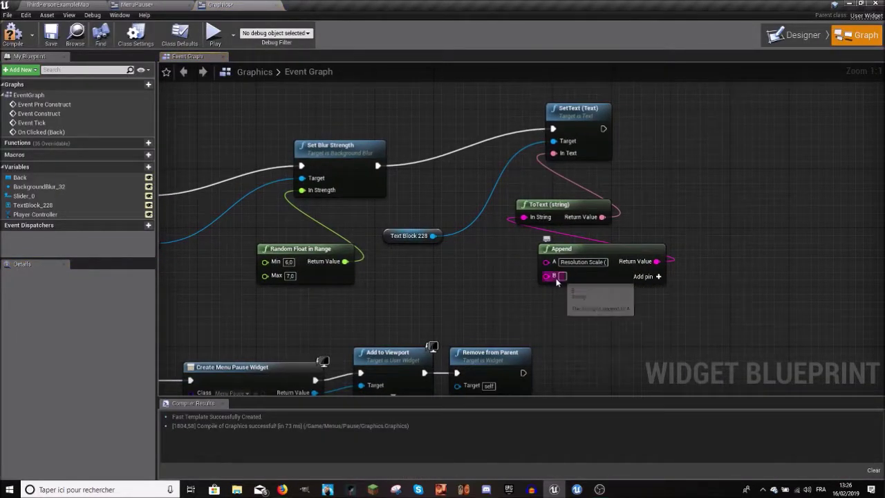
pyautogui.click(658, 276)
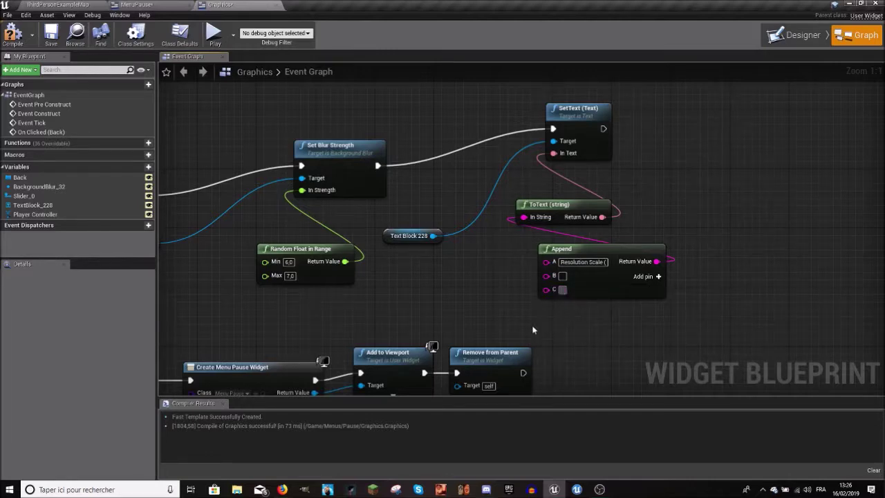
# Step: Wire a second Append with B set to 'x' and an extra pin into the outer Append's B
pyautogui.moveTo(547, 276); pyautogui.dragTo(482, 271)
pyautogui.write('append')
pyautogui.click(513, 326)
pyautogui.moveTo(498, 304); pyautogui.dragTo(440, 287)
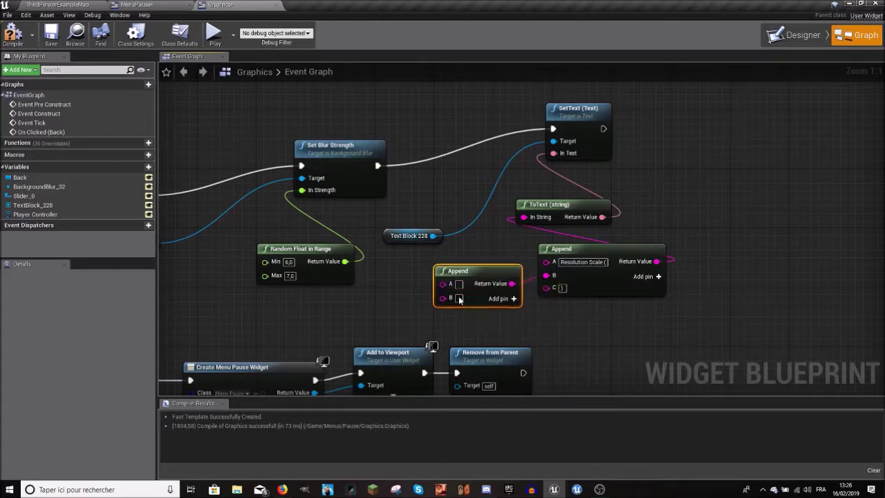
pyautogui.moveTo(619, 290); pyautogui.dragTo(663, 275)
pyautogui.moveTo(471, 307); pyautogui.dragTo(508, 307)
pyautogui.click(510, 300)
pyautogui.write('x')
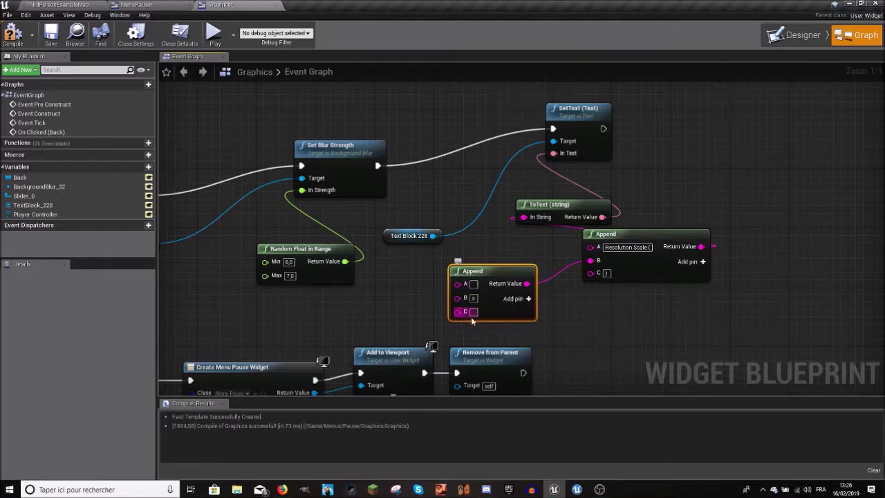
pyautogui.moveTo(622, 235); pyautogui.dragTo(704, 264)
pyautogui.moveTo(526, 311); pyautogui.dragTo(647, 311)
pyautogui.moveTo(553, 205); pyautogui.dragTo(626, 204)
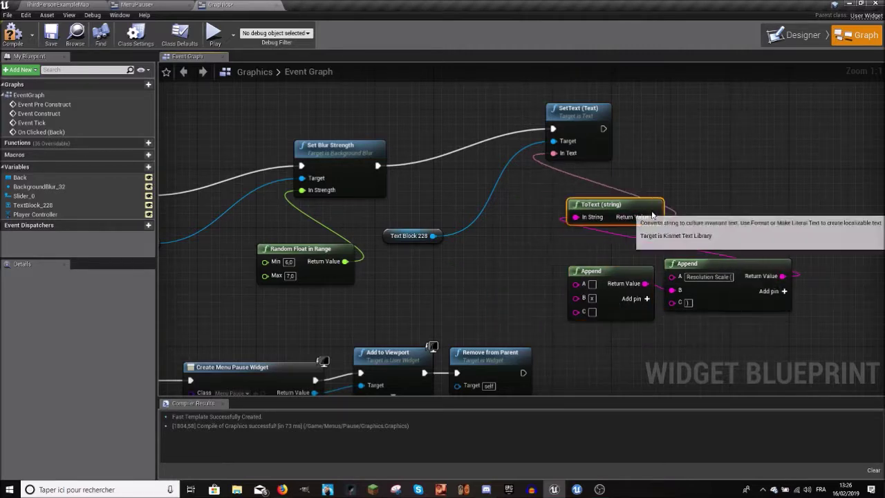
pyautogui.moveTo(433, 246); pyautogui.dragTo(546, 240, button='right')
# Step: Try a Get Default Resolution node after Event Tick, then delete it and reconnect Event Tick to Set Blur Strength
pyautogui.rightClick(488, 306)
pyautogui.write('get')
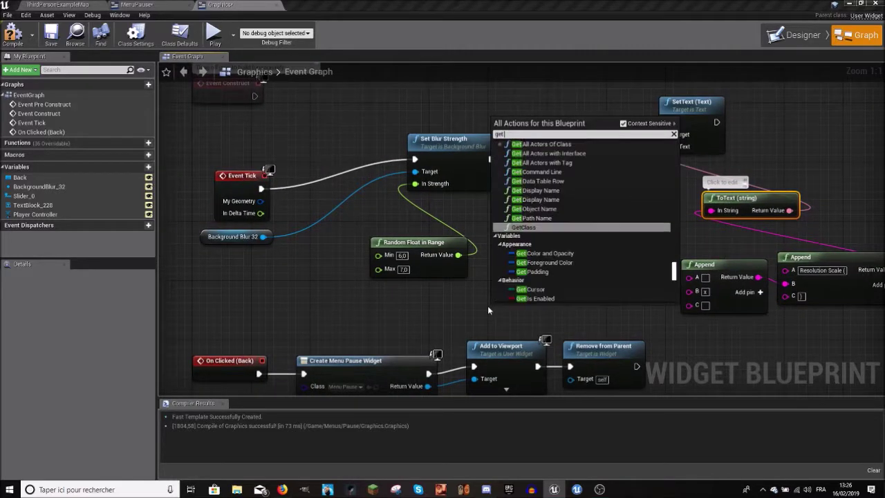
pyautogui.write(' resolution')
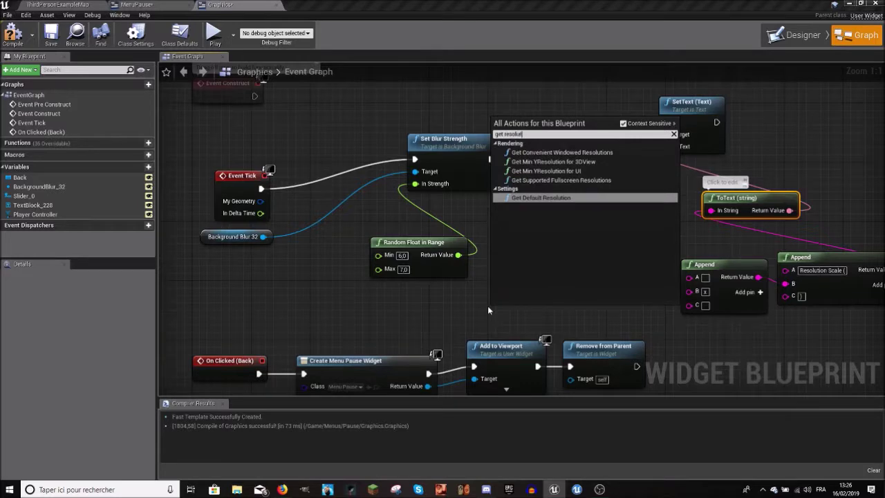
pyautogui.click(543, 199)
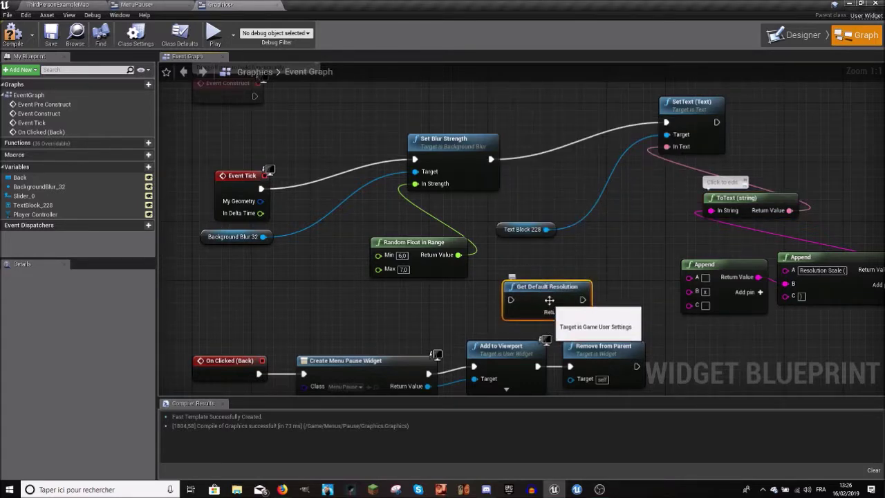
pyautogui.moveTo(555, 296); pyautogui.dragTo(334, 178)
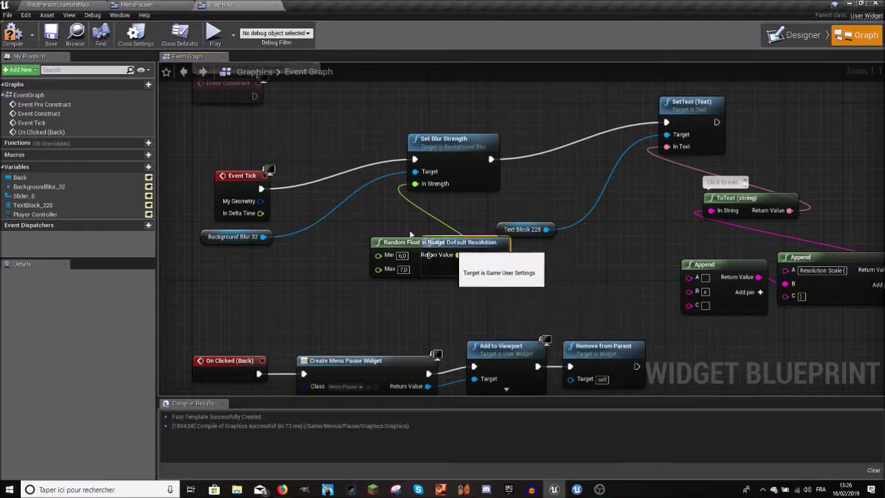
pyautogui.moveTo(262, 189); pyautogui.dragTo(296, 173)
pyautogui.moveTo(368, 173); pyautogui.dragTo(416, 161)
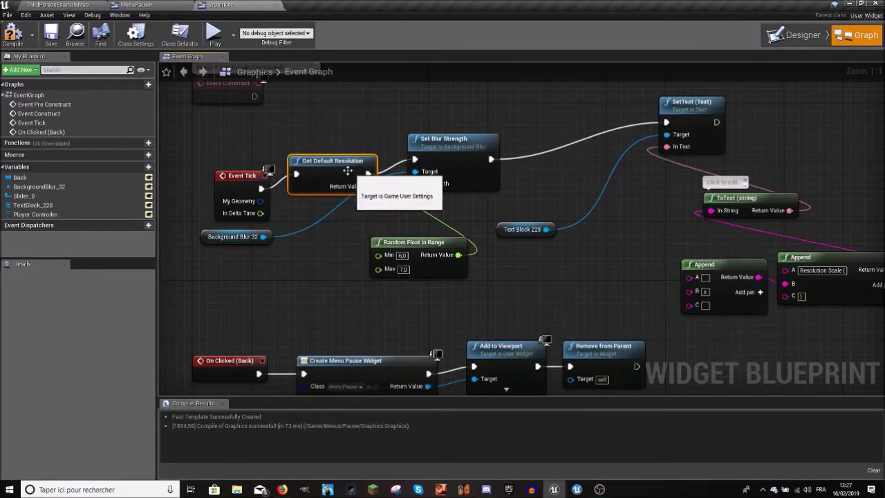
pyautogui.press('Delete')
pyautogui.moveTo(260, 188); pyautogui.dragTo(415, 159)
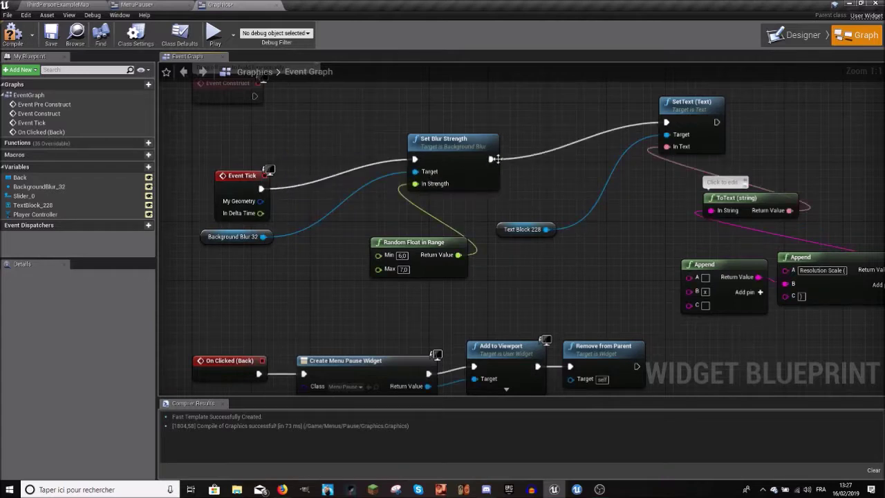
# Step: Add Get Default Resolution and Break IntPoint, wiring X into Append A and Y into Append C
pyautogui.moveTo(491, 159); pyautogui.dragTo(524, 143)
pyautogui.write('get defa')
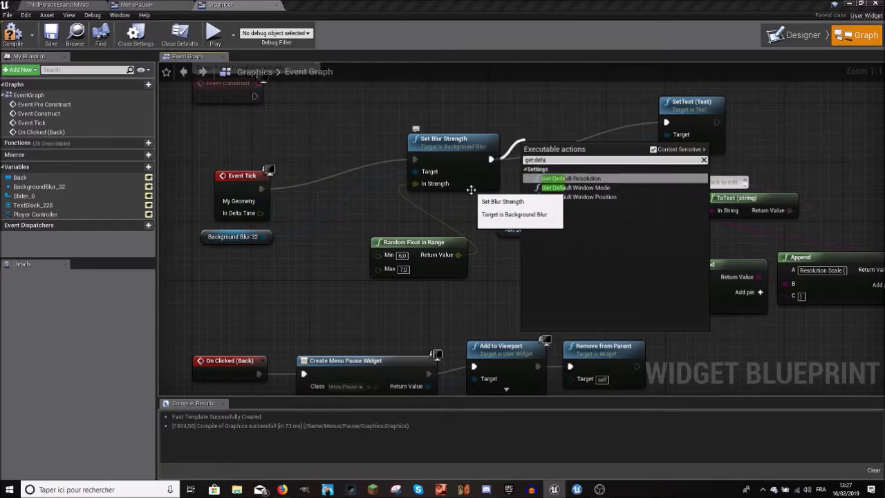
pyautogui.click(574, 178)
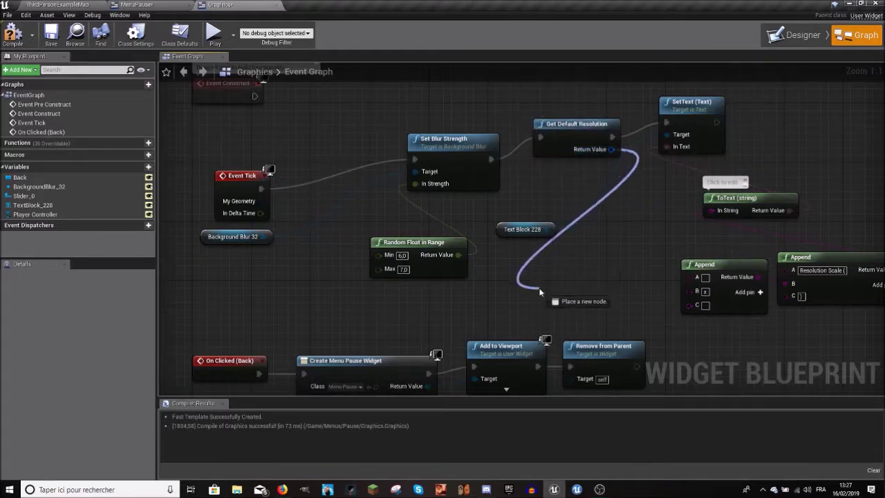
pyautogui.moveTo(611, 149); pyautogui.dragTo(516, 287)
pyautogui.write('break')
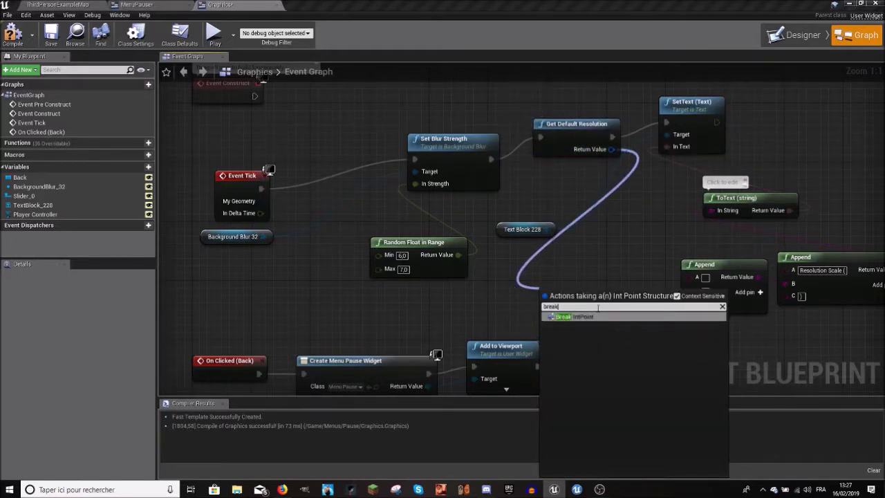
pyautogui.click(583, 316)
pyautogui.moveTo(626, 287); pyautogui.dragTo(453, 267, button='right')
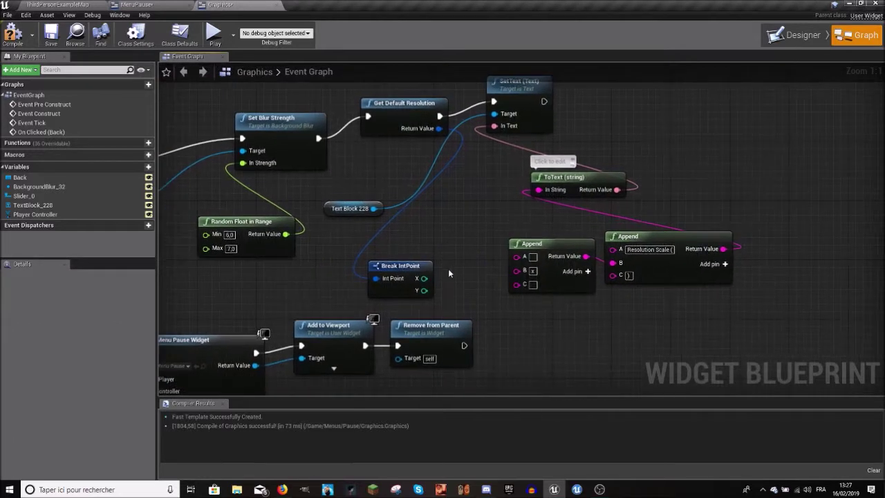
pyautogui.moveTo(418, 278); pyautogui.dragTo(516, 256)
pyautogui.moveTo(423, 289); pyautogui.dragTo(517, 302)
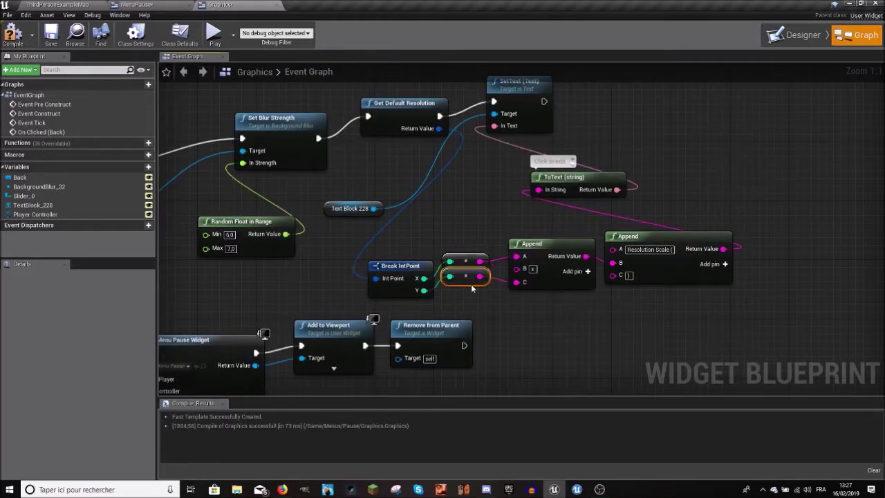
# Step: Compile the Graphics widget blueprint
pyautogui.scroll(-1, 426, 200)
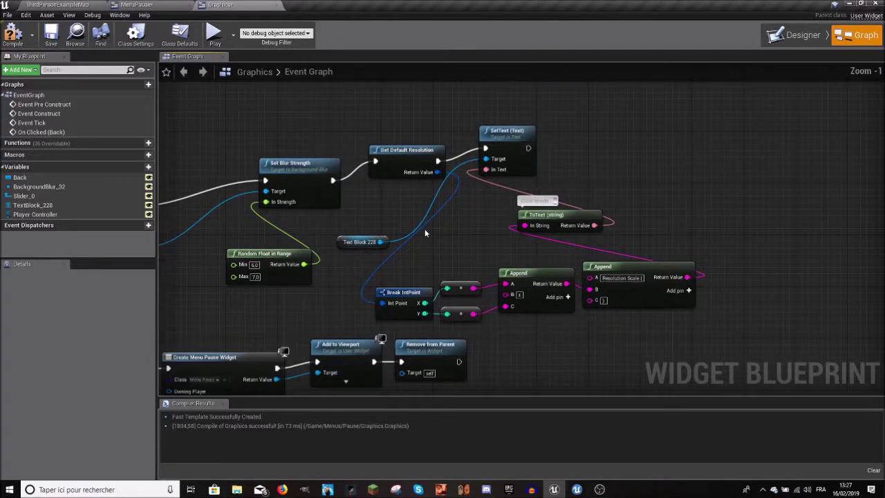
pyautogui.click(12, 33)
pyautogui.moveTo(285, 127)
pyautogui.mouseDown(button='right')
pyautogui.moveTo(417, 161)
pyautogui.moveTo(552, 254)
pyautogui.mouseUp(button='right')
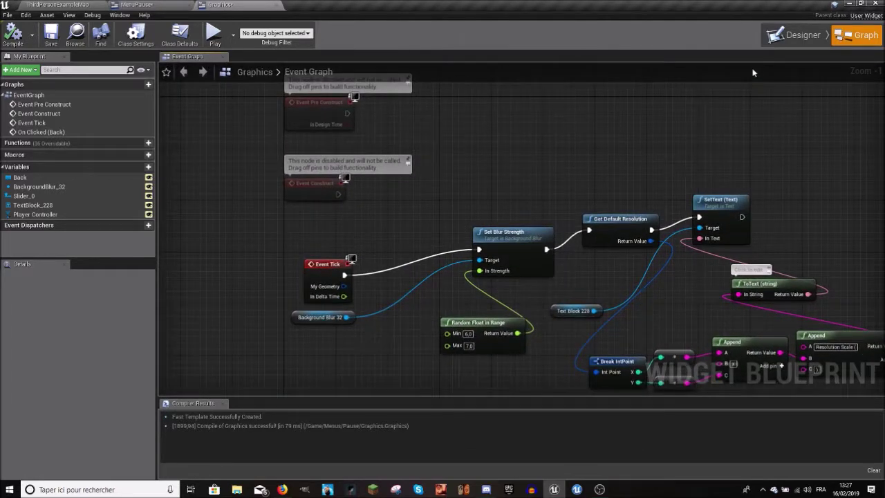
# Step: Check the resolution label in the Designer, then Save All from the ThirdPersonExampleMap level editor
pyautogui.click(802, 34)
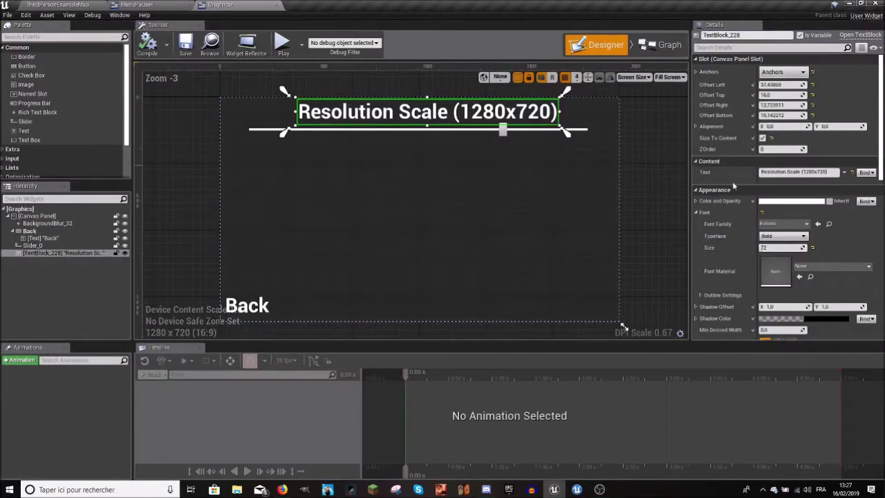
pyautogui.click(661, 44)
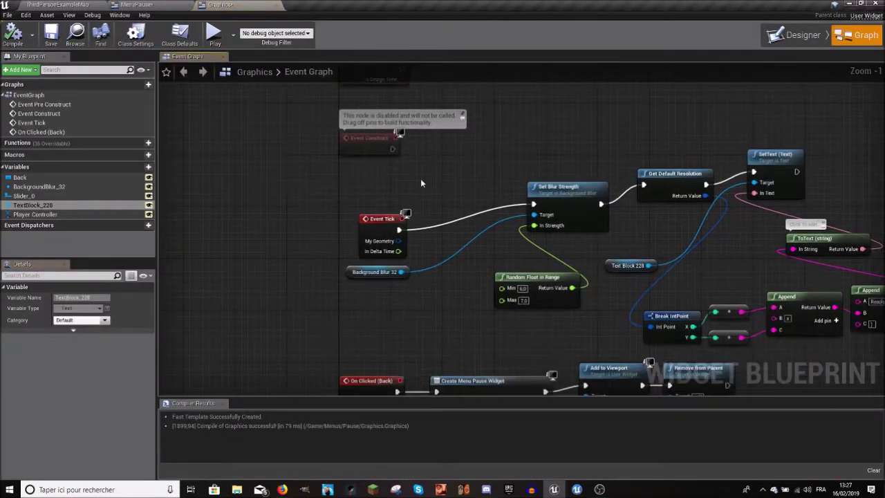
pyautogui.click(60, 4)
pyautogui.click(15, 16)
pyautogui.click(125, 355)
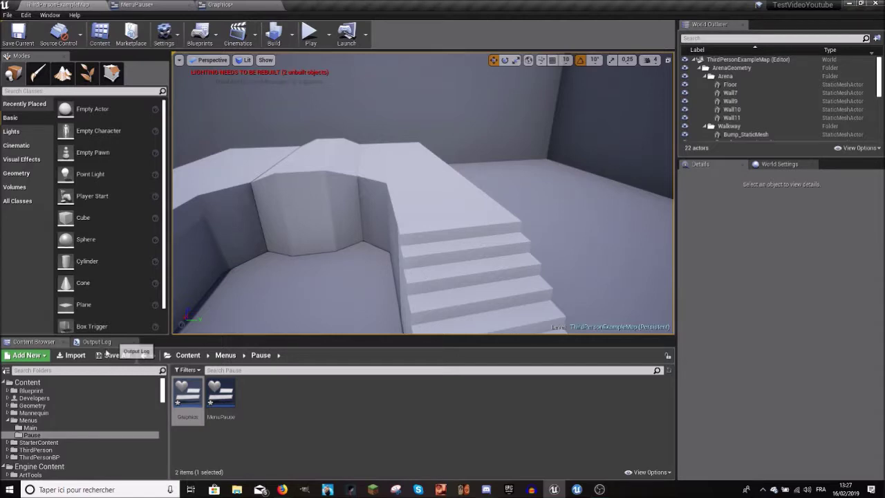
# Step: Save the map, look over the MenuPause and Graphics widgets, and show the Output Log
pyautogui.click(104, 344)
pyautogui.click(21, 34)
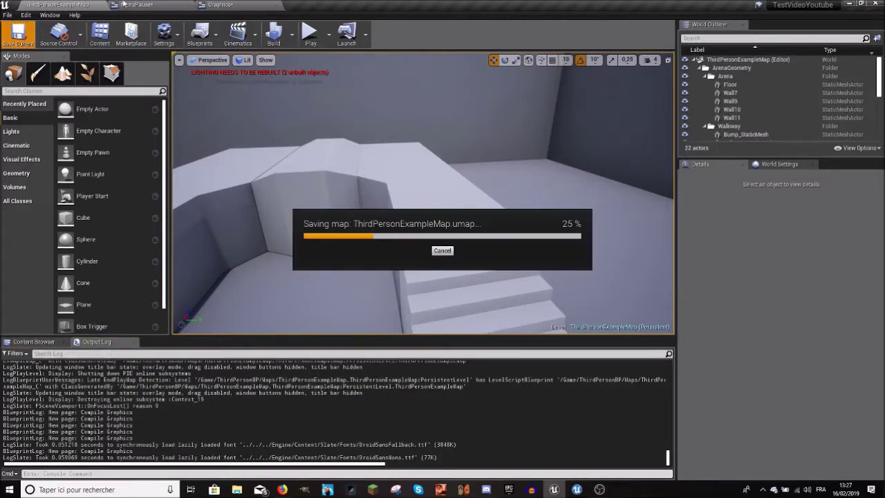
pyautogui.click(154, 4)
pyautogui.click(59, 4)
pyautogui.click(136, 4)
pyautogui.click(220, 4)
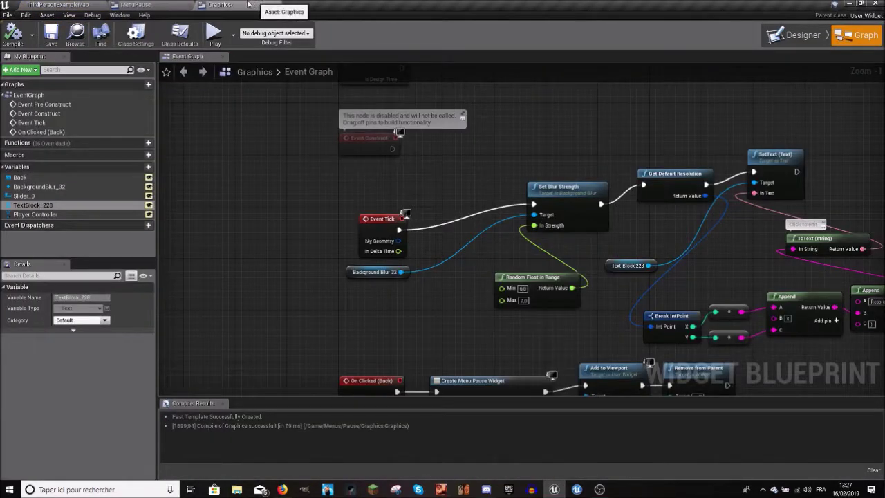
pyautogui.click(58, 4)
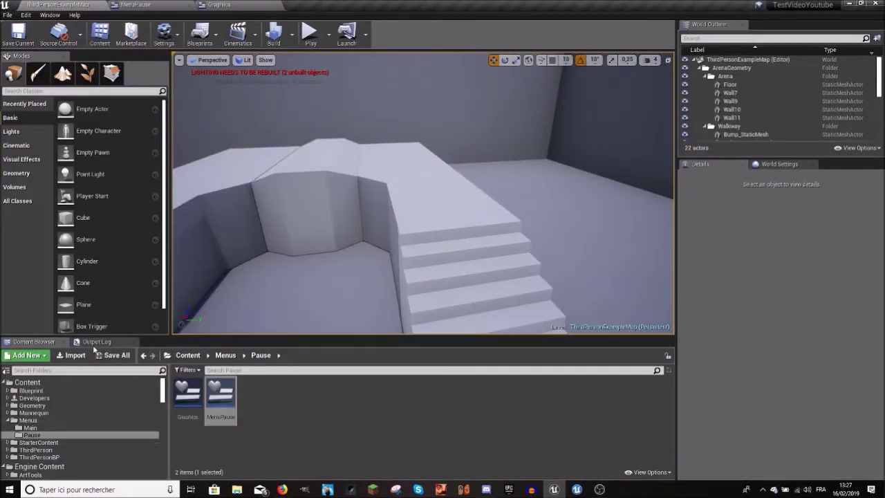
pyautogui.click(96, 342)
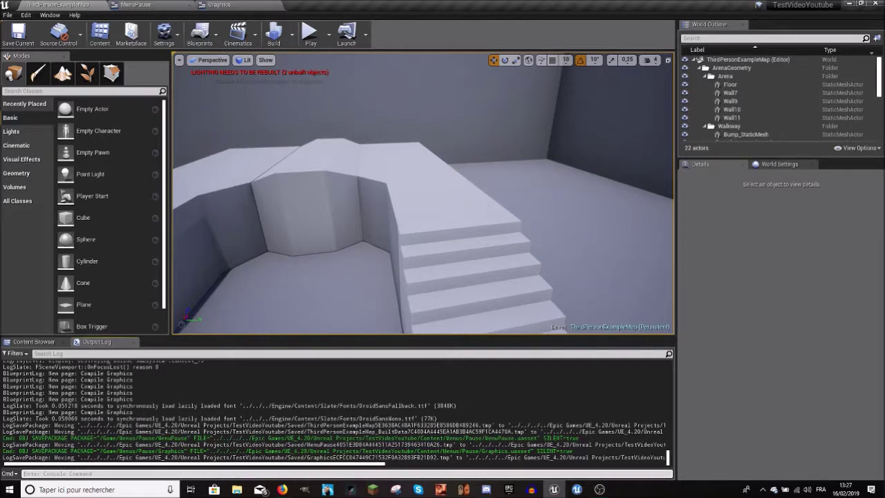
# Step: Run sg.ResolutionQuality 100 in the console
pyautogui.click(76, 474)
pyautogui.write('resolu')
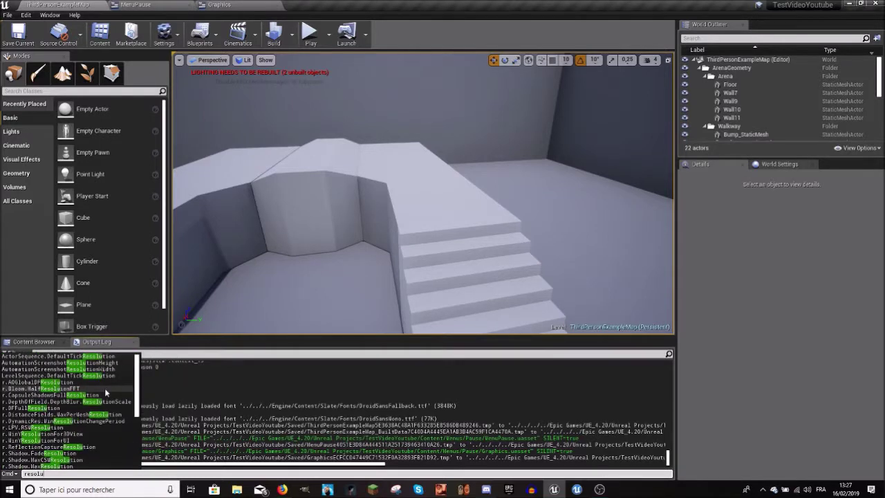
pyautogui.write('tion')
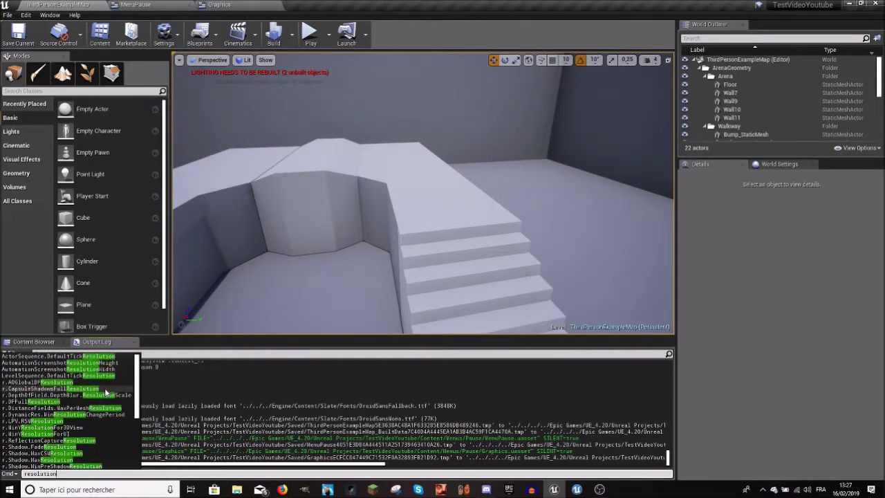
pyautogui.scroll(-2, 118, 395)
pyautogui.scroll(-3, 118, 396)
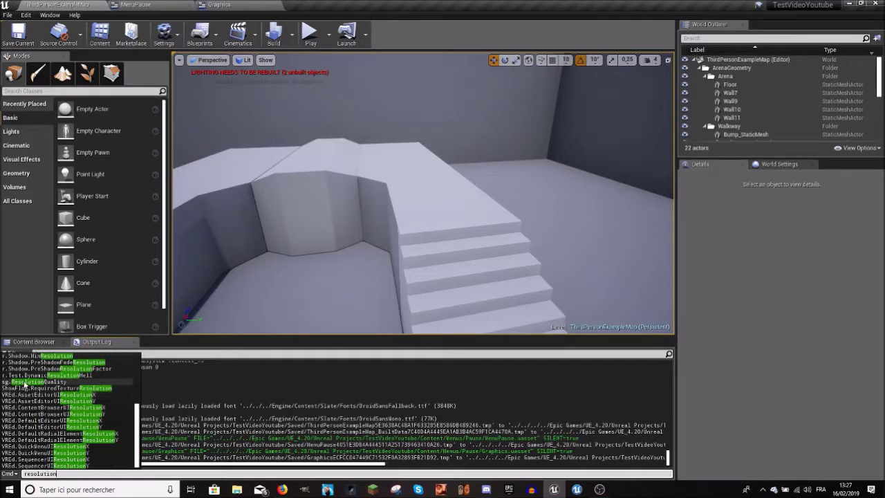
pyautogui.click(70, 381)
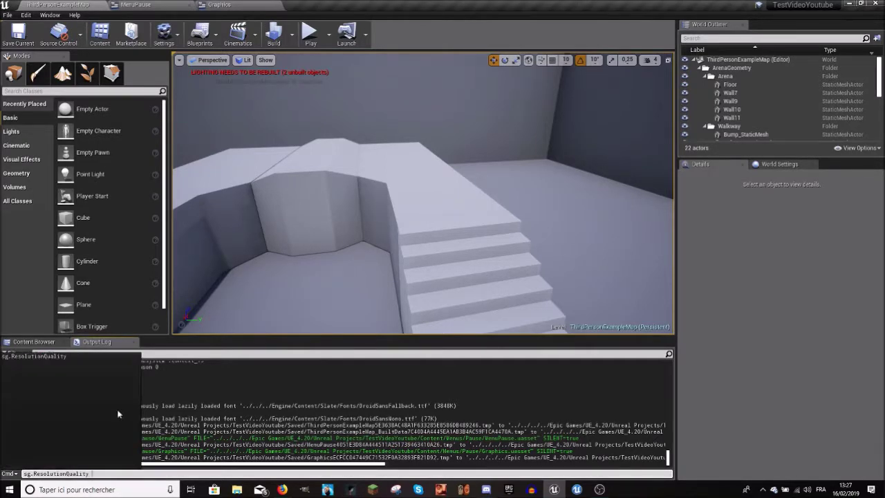
pyautogui.write('100')
pyautogui.press('Return')
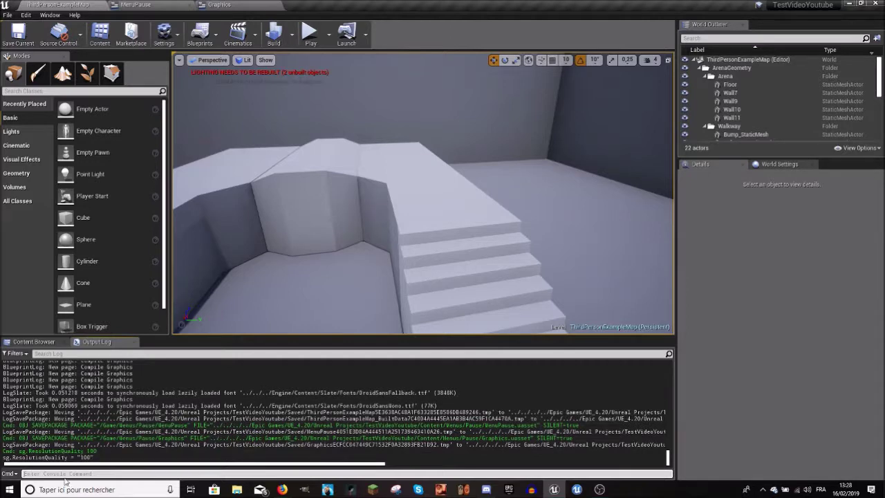
# Step: Run sg.ResolutionQuality 1 and play-test the level
pyautogui.write('sg.')
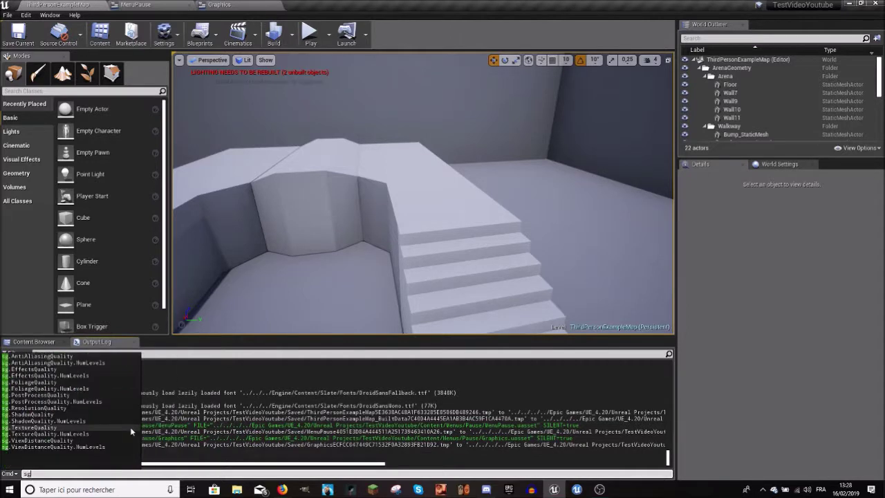
pyautogui.write('resolution')
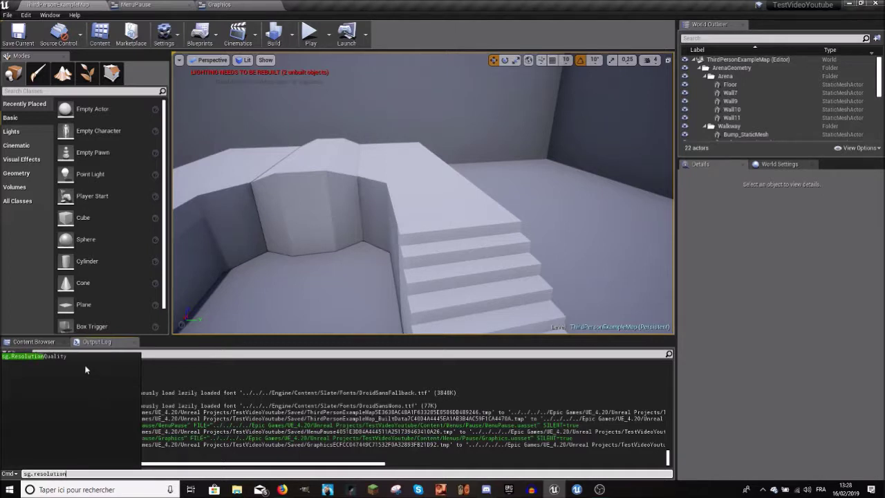
pyautogui.click(62, 356)
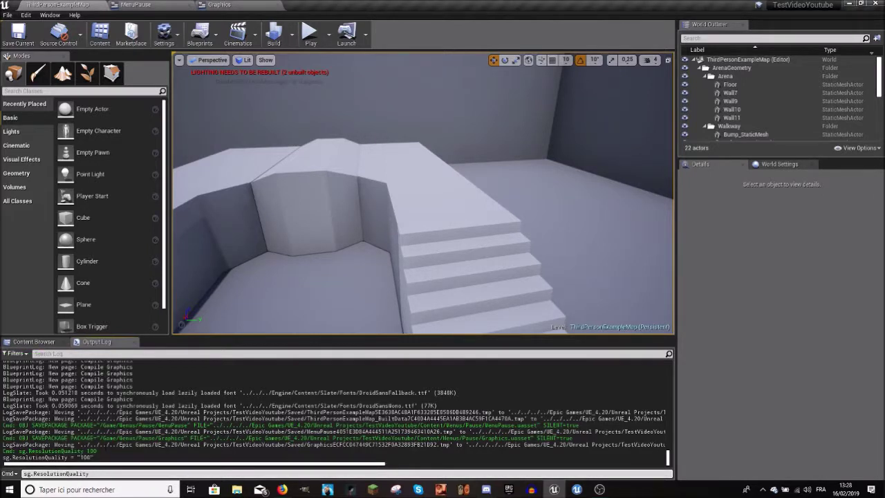
pyautogui.write('1')
pyautogui.press('Return')
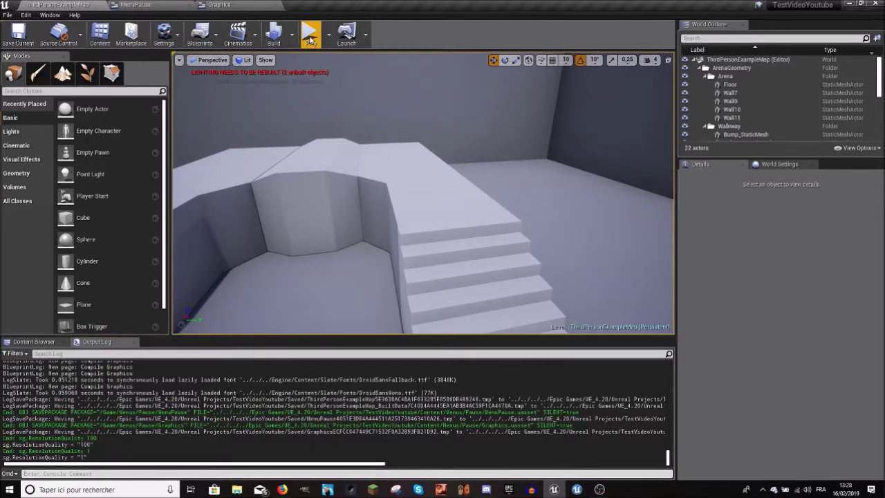
pyautogui.click(304, 33)
pyautogui.press('Escape')
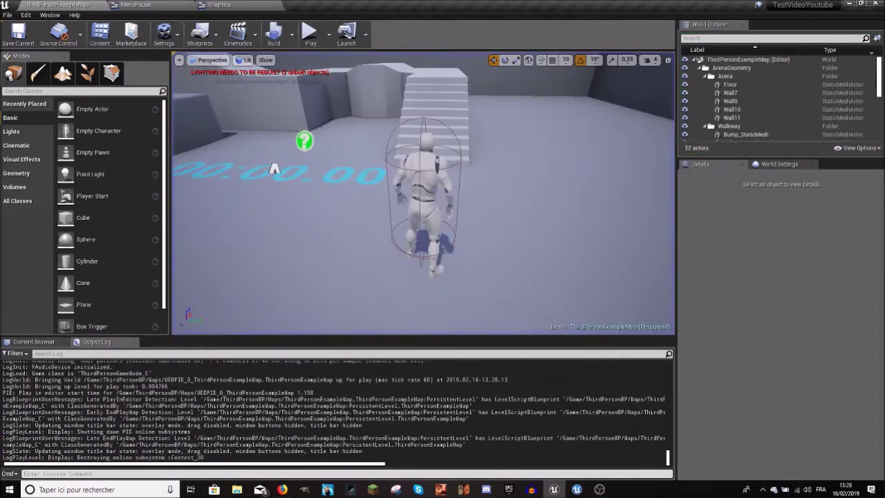
# Step: Run sg.ResolutionQuality 75, play-test, then view Engine Scalability Settings showing Resolution Scale 56%
pyautogui.click(84, 473)
pyautogui.write('sg.')
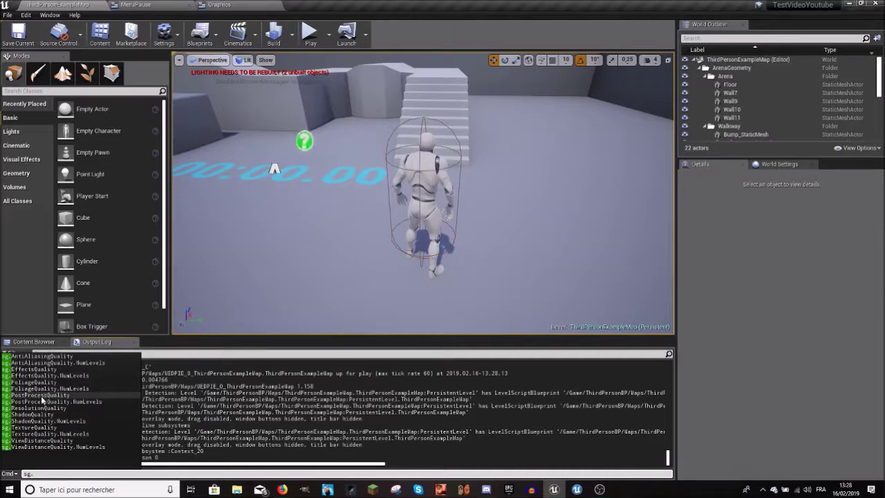
pyautogui.click(44, 408)
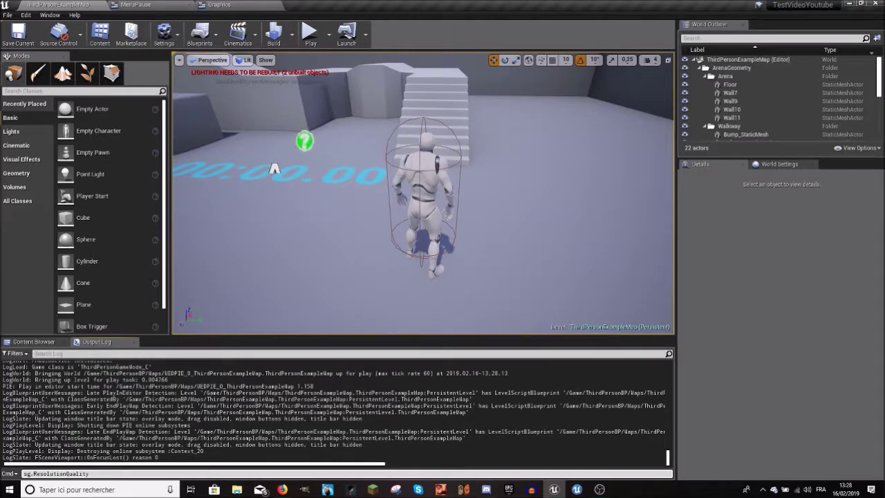
pyautogui.write('75')
pyautogui.press('Return')
pyautogui.click(309, 32)
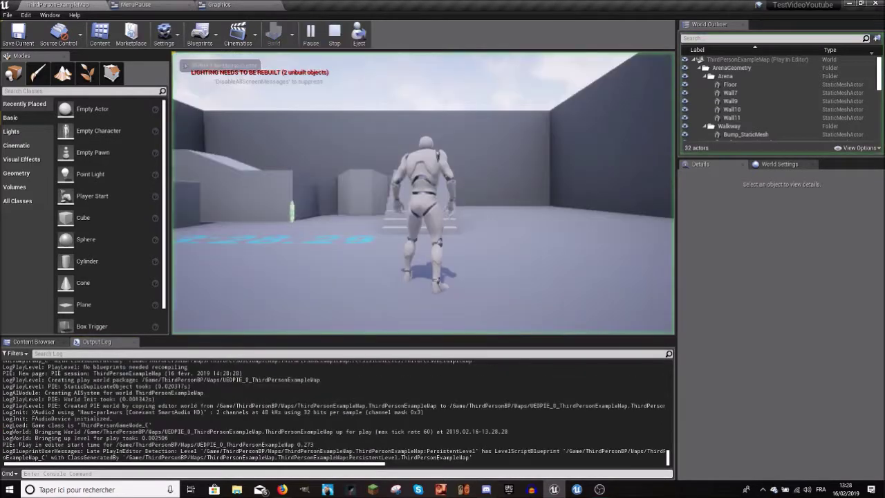
pyautogui.press('Escape')
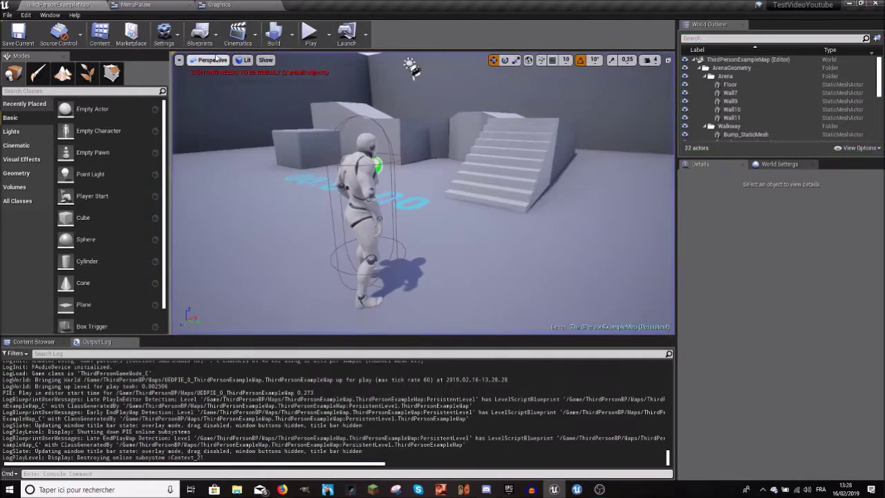
pyautogui.click(163, 33)
pyautogui.moveTo(208, 165)
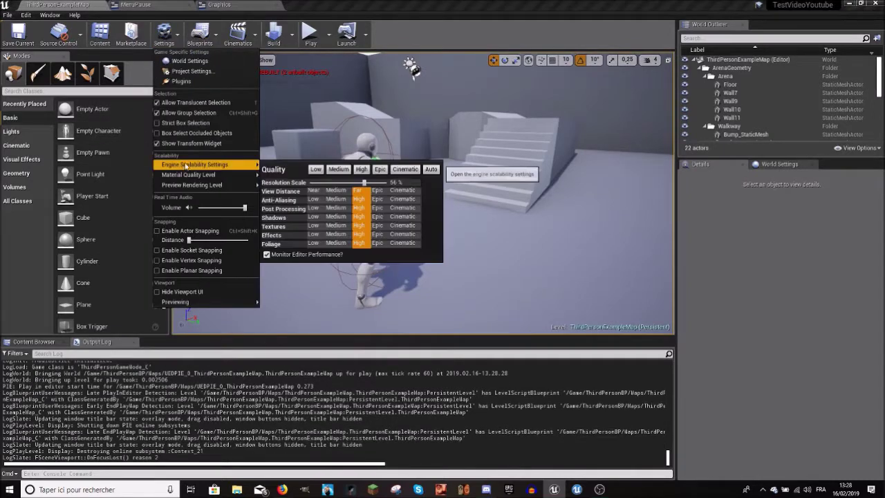
# Step: Nudge the resolution scale, then print the current sg.ResolutionQuality value (75) to the log
pyautogui.moveTo(365, 183); pyautogui.dragTo(374, 184)
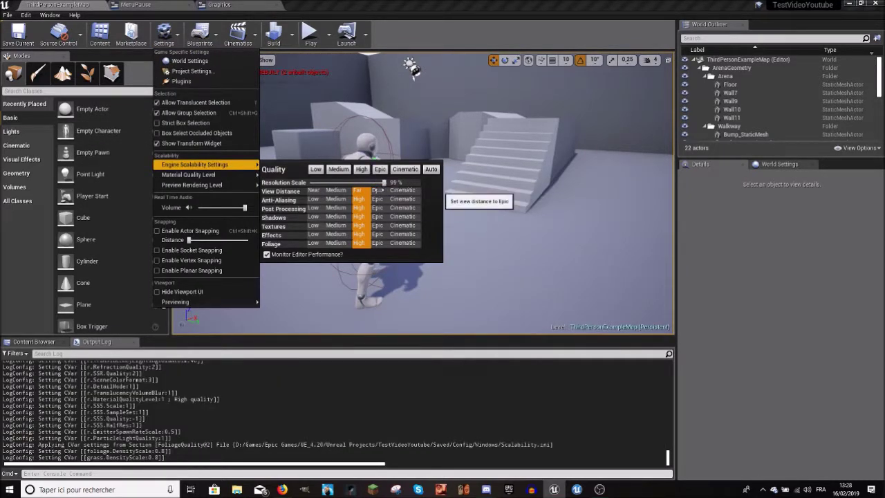
pyautogui.moveTo(415, 276); pyautogui.dragTo(387, 283, button='right')
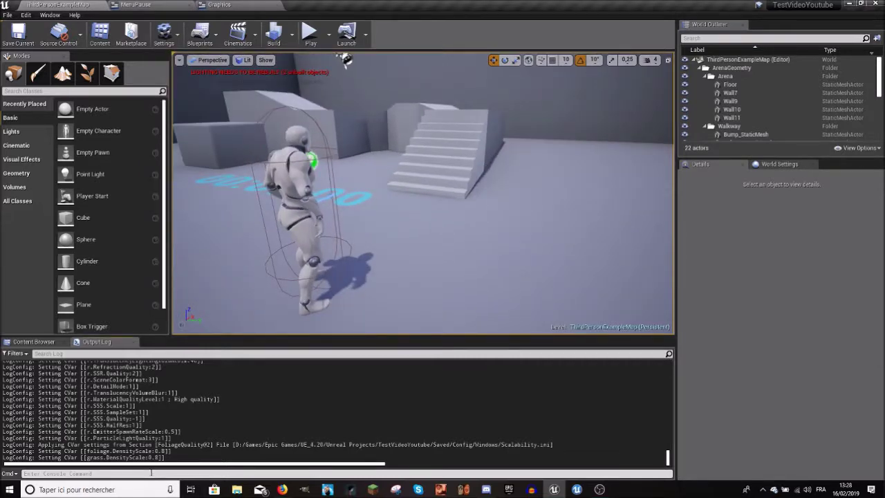
pyautogui.click(139, 490)
pyautogui.click(189, 473)
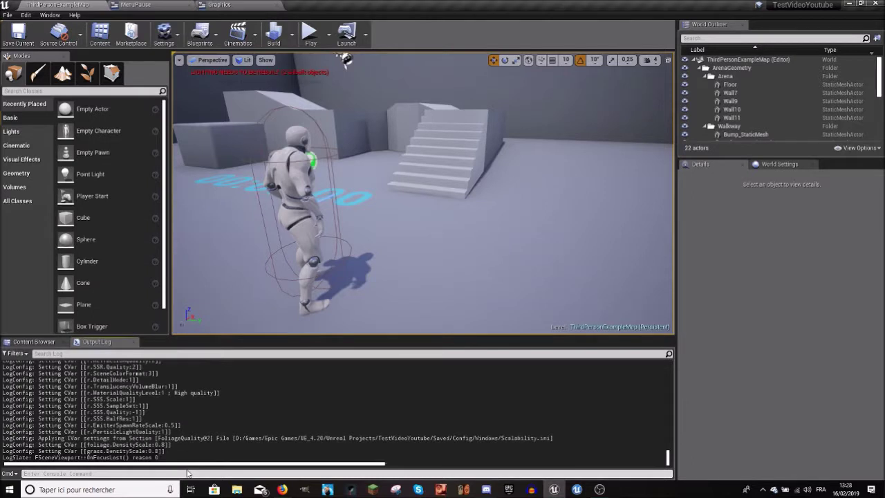
pyautogui.write('sg.r')
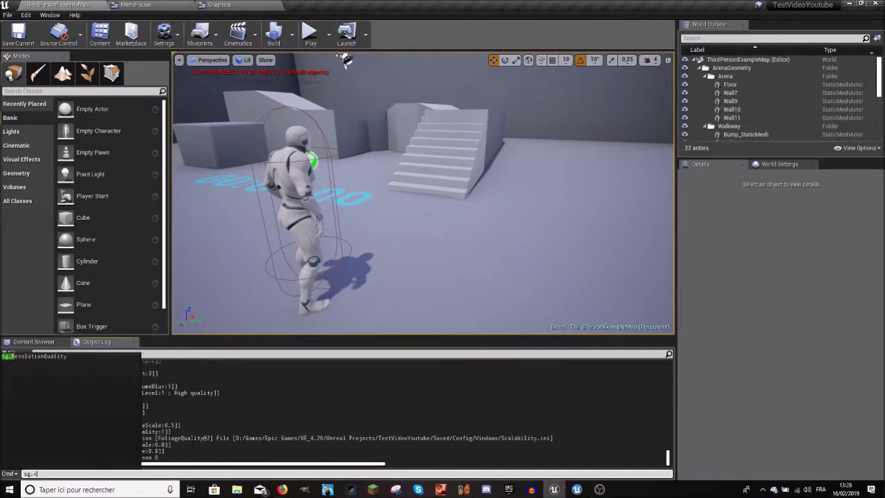
pyautogui.click(44, 358)
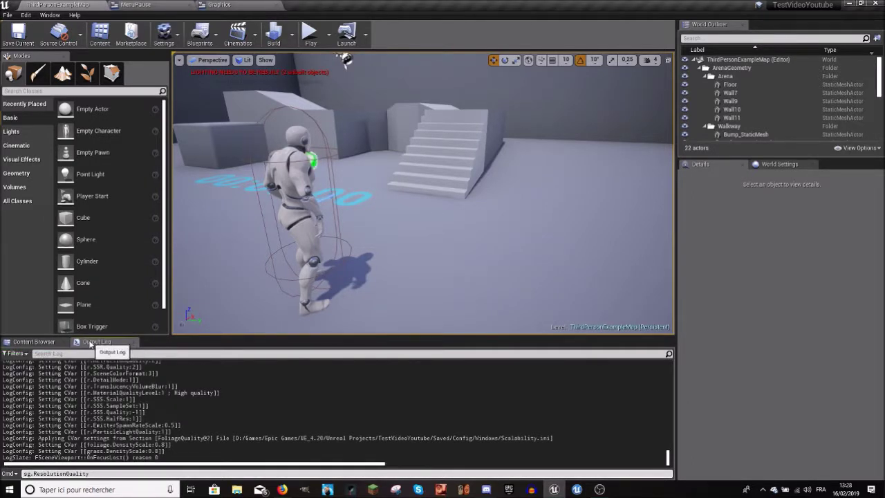
pyautogui.press('Return')
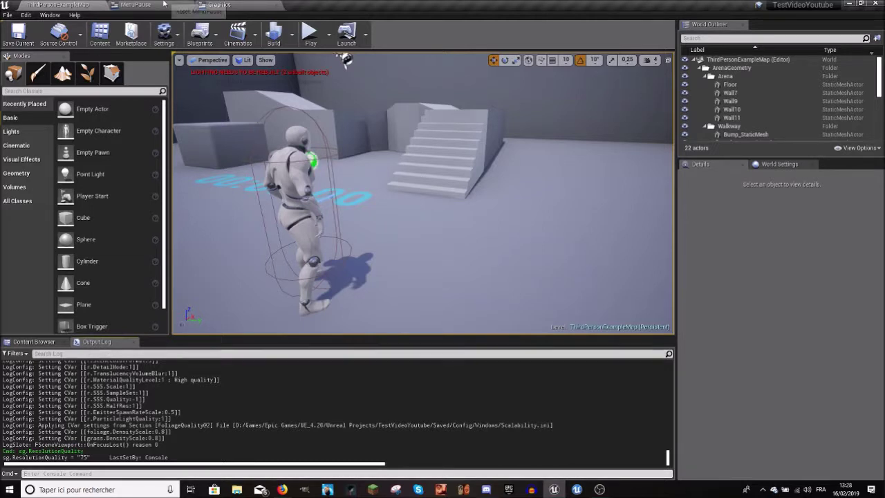
# Step: Set Engine Scalability Resolution Scale to 100% and play-test the level
pyautogui.click(164, 33)
pyautogui.moveTo(192, 164)
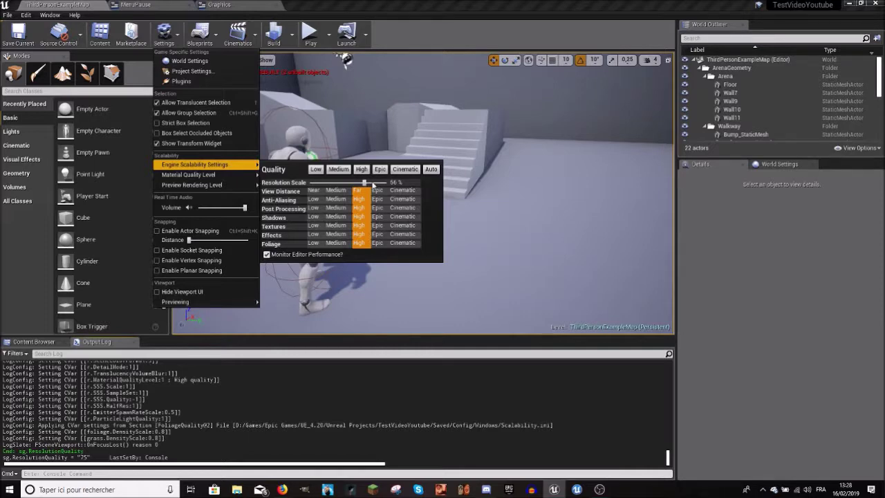
pyautogui.click(386, 184)
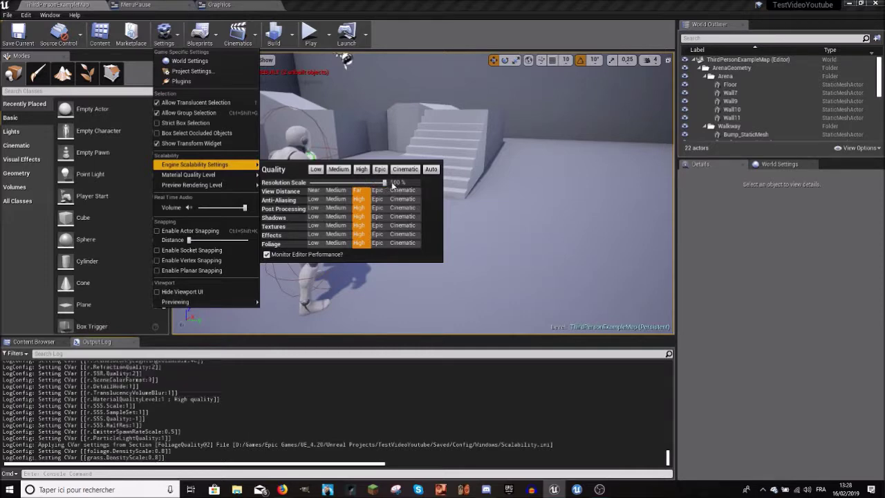
pyautogui.click(309, 33)
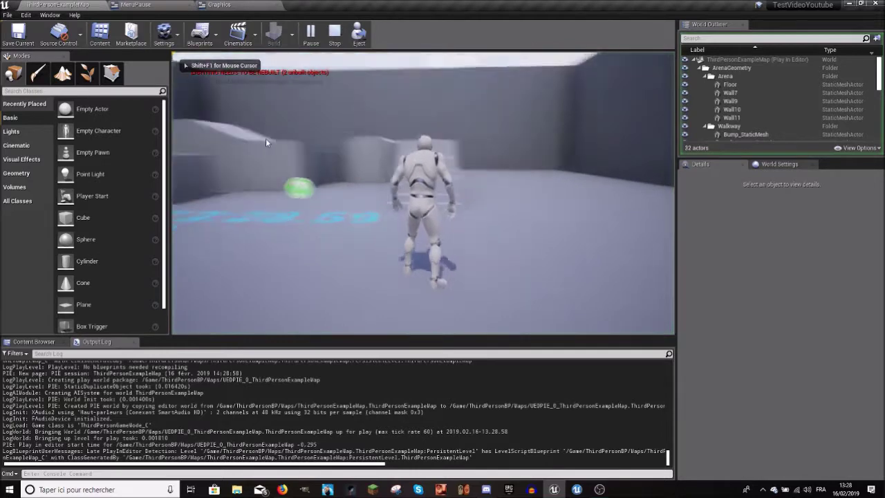
pyautogui.press('Escape')
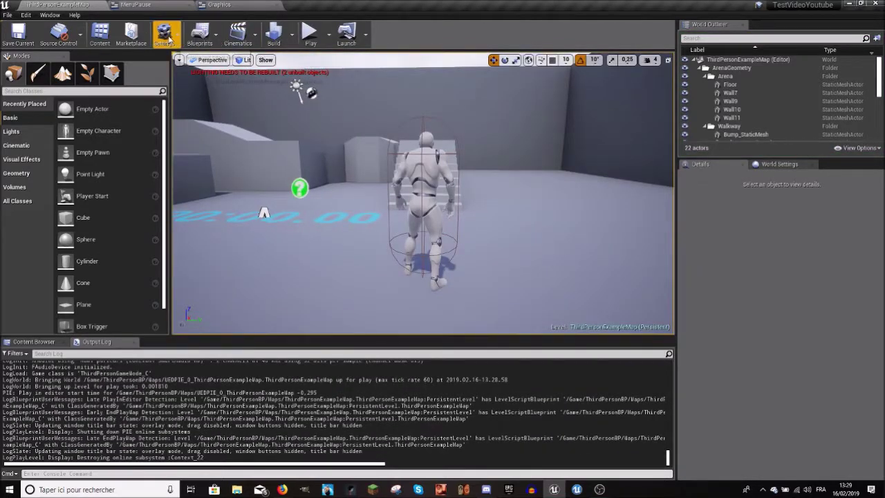
# Step: Play-test again at 56% resolution scale, walking the character forward before stopping
pyautogui.click(164, 33)
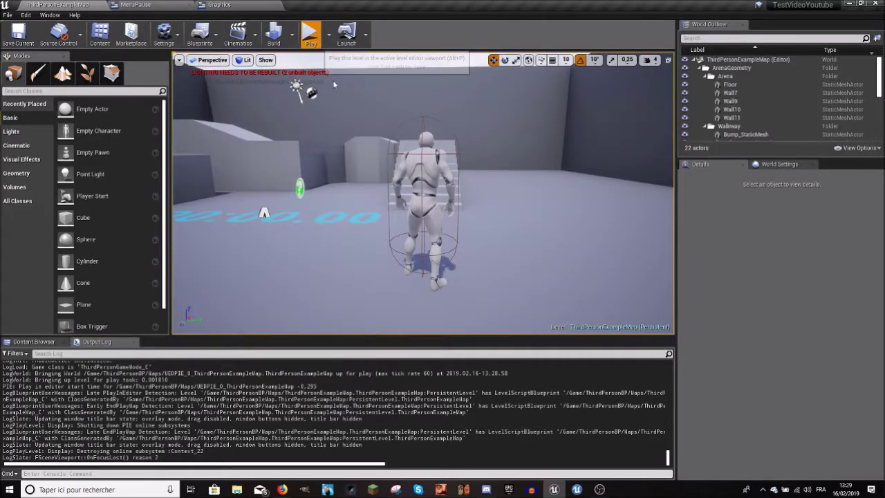
pyautogui.click(310, 33)
pyautogui.press('w')
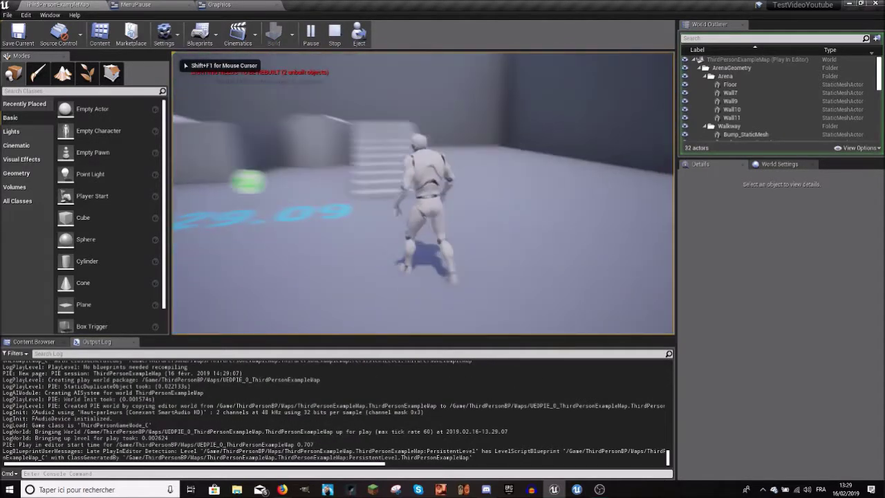
pyautogui.press('Escape')
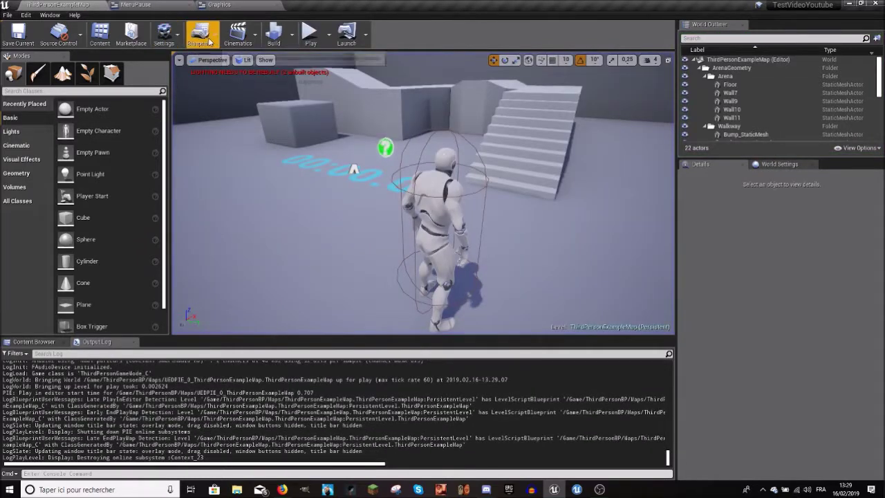
# Step: Drag the Engine Scalability Resolution Scale slider to 32% and then 86%, then close the settings
pyautogui.click(200, 33)
pyautogui.click(164, 34)
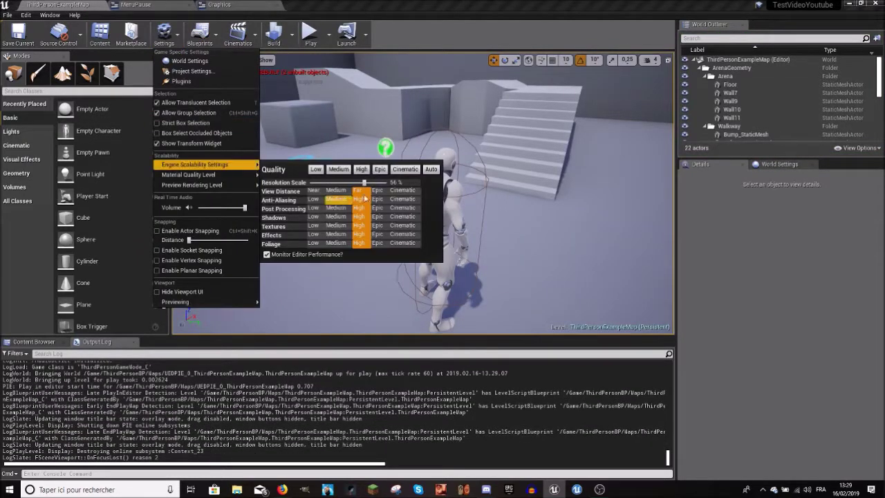
pyautogui.moveTo(364, 183)
pyautogui.mouseDown()
pyautogui.moveTo(349, 182)
pyautogui.moveTo(380, 188)
pyautogui.mouseUp()
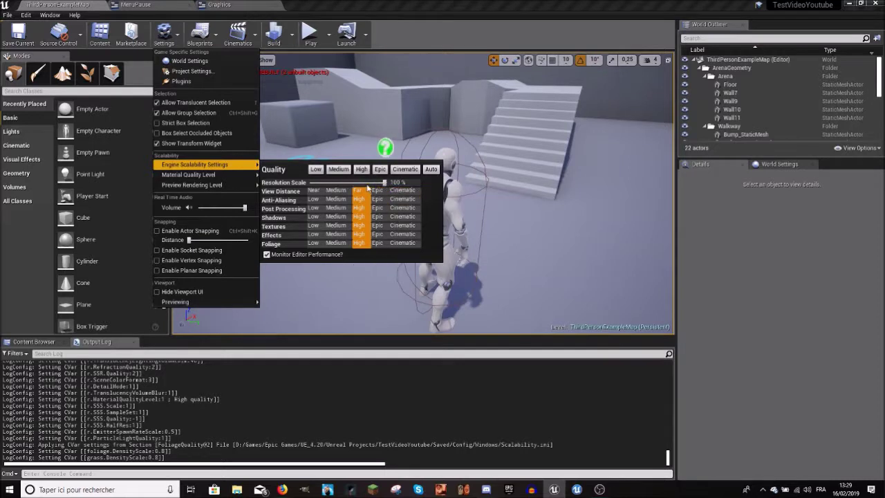
pyautogui.moveTo(384, 183)
pyautogui.mouseDown()
pyautogui.moveTo(377, 187)
pyautogui.moveTo(387, 184)
pyautogui.mouseUp()
pyautogui.press('Escape')
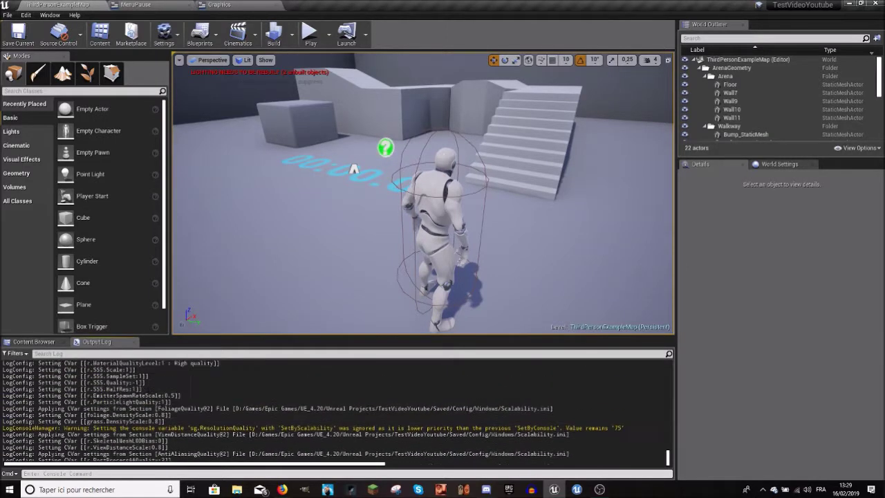
# Step: Read the log warning that sg.ResolutionQuality stays at 75, then type sg.reso in the console
pyautogui.scroll(1, 314, 411)
pyautogui.click(164, 35)
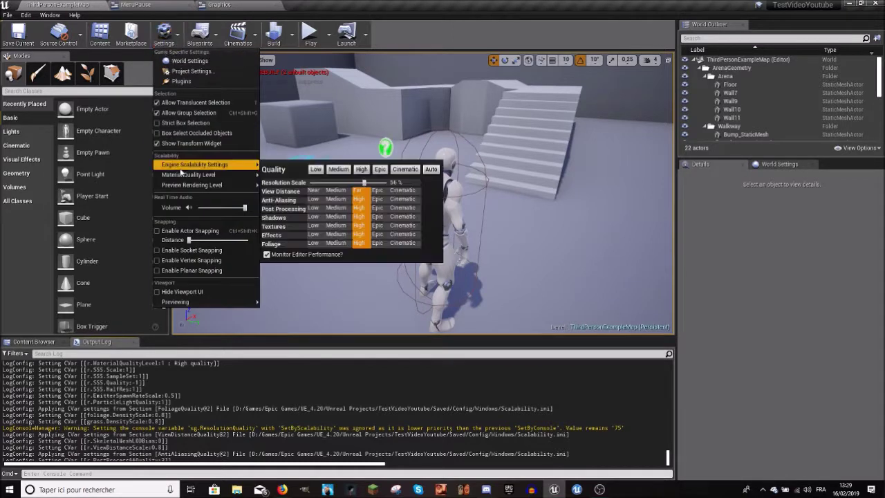
pyautogui.click(164, 35)
pyautogui.click(52, 473)
pyautogui.write('sg.reso')
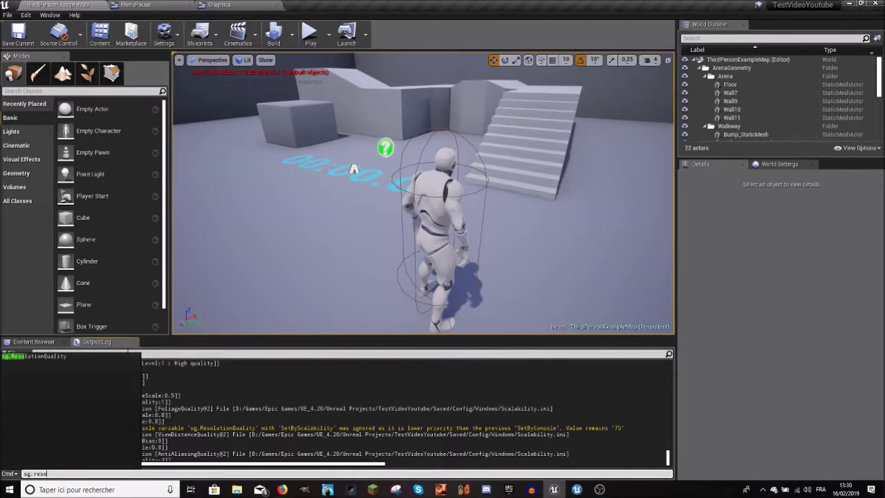
# Step: Set sg.ResolutionQuality to 100 and check Resolution Scale in Engine Scalability Settings
pyautogui.press('Tab')
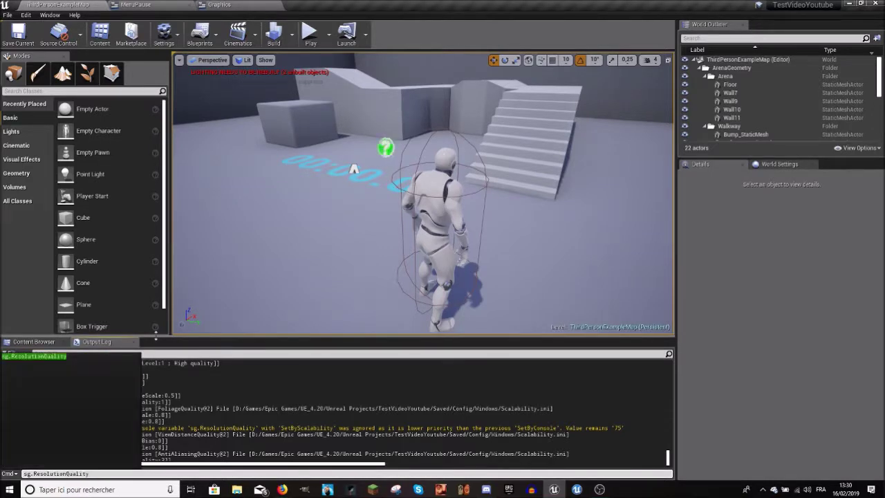
pyautogui.write('100')
pyautogui.press('Return')
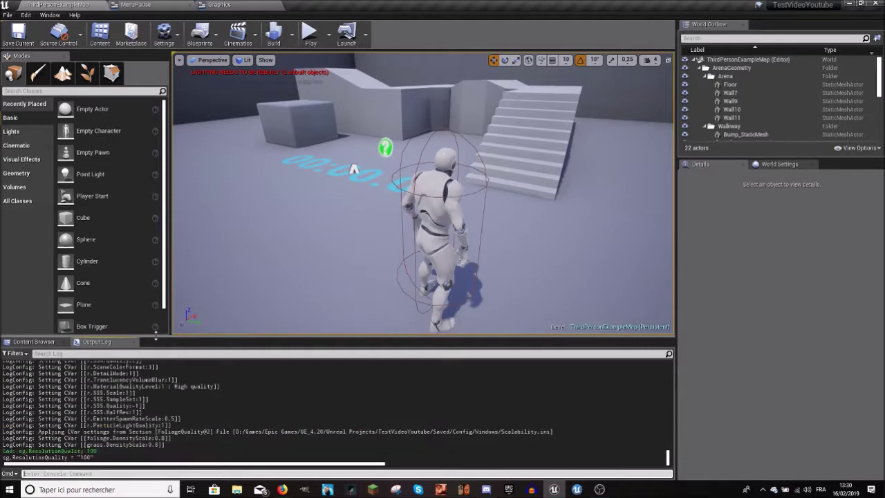
pyautogui.click(164, 35)
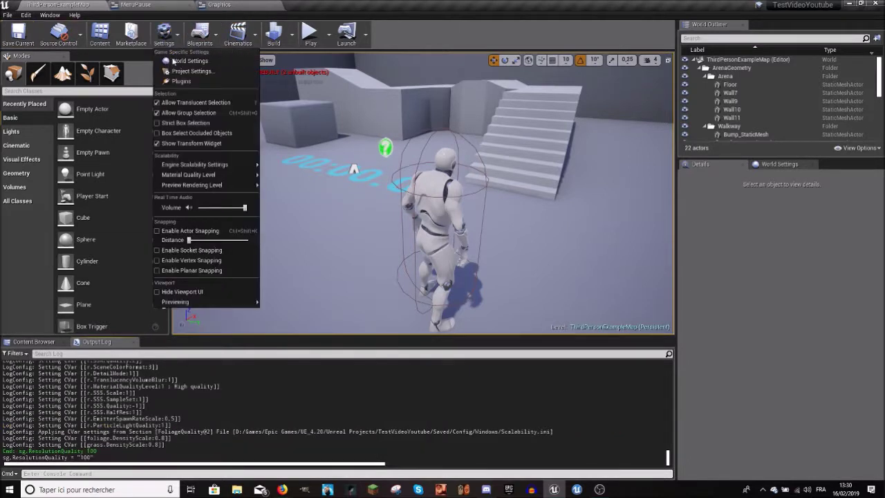
pyautogui.moveTo(202, 168)
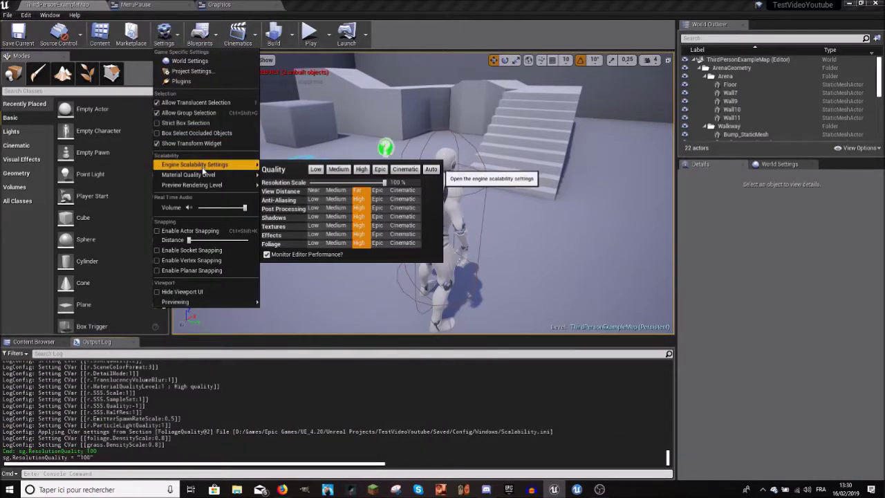
pyautogui.press('Escape')
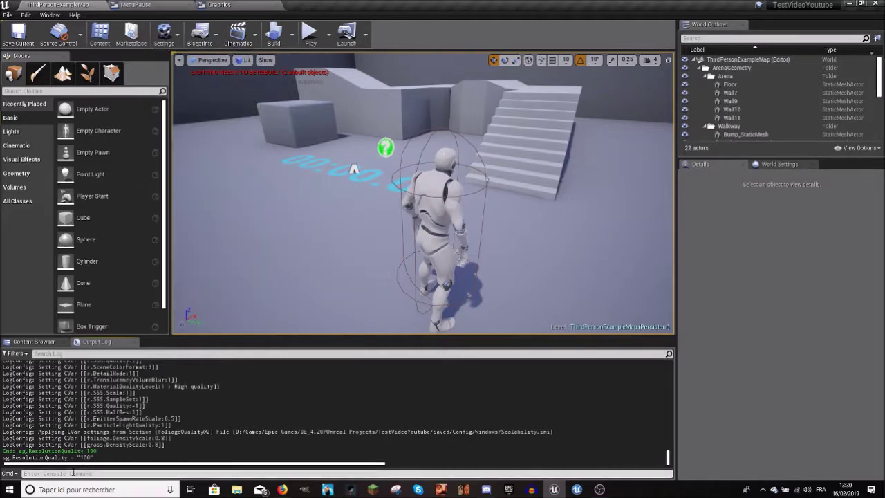
# Step: Set sg.ResolutionQuality to 85 and check the resulting Resolution Scale
pyautogui.write('sg.re')
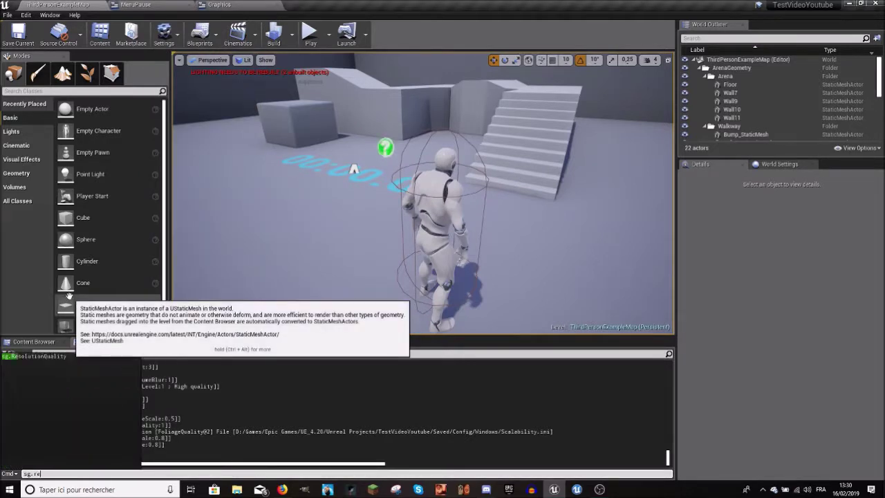
pyautogui.write('s')
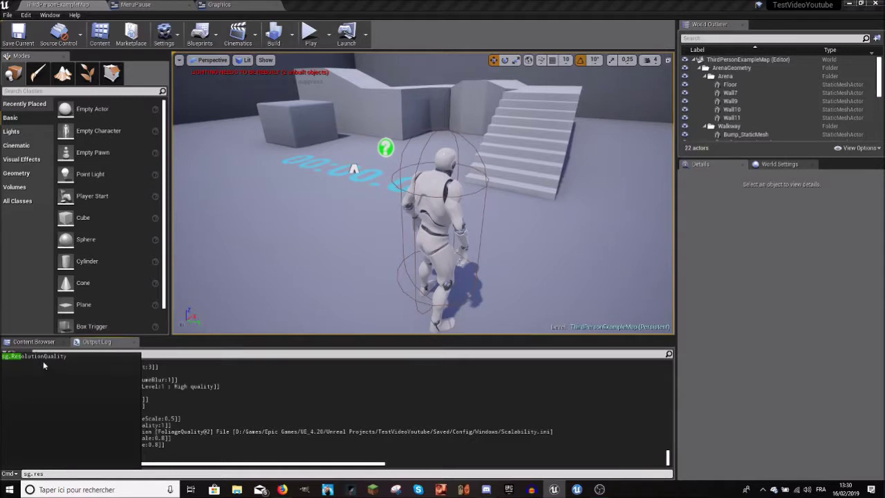
pyautogui.click(43, 361)
pyautogui.click(50, 474)
pyautogui.click(45, 376)
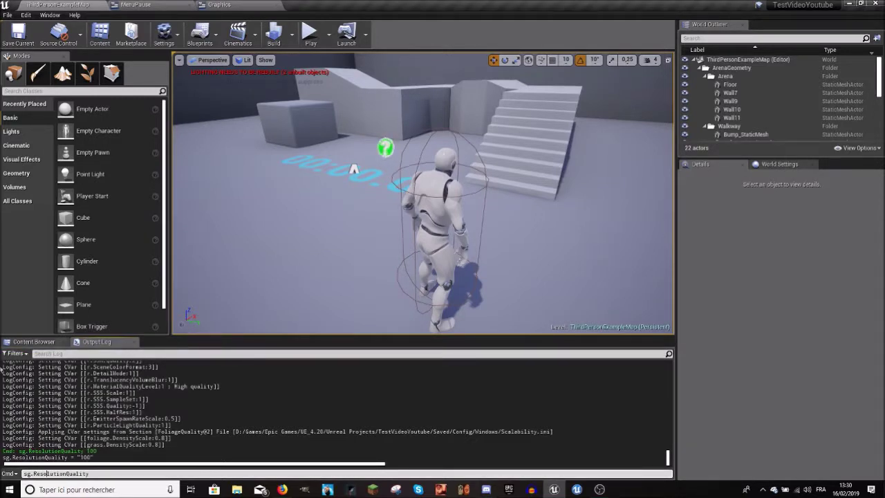
pyautogui.press('Up')
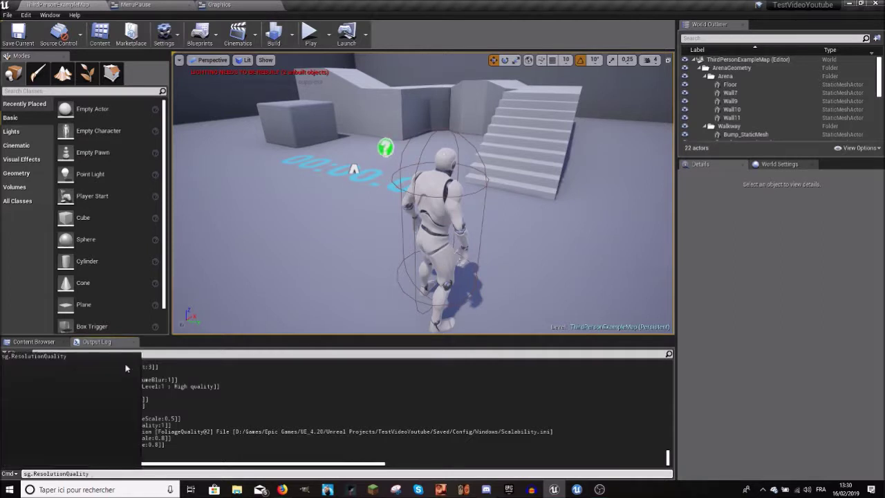
pyautogui.write('7')
pyautogui.press('BackSpace')
pyautogui.press('BackSpace')
pyautogui.write('8')
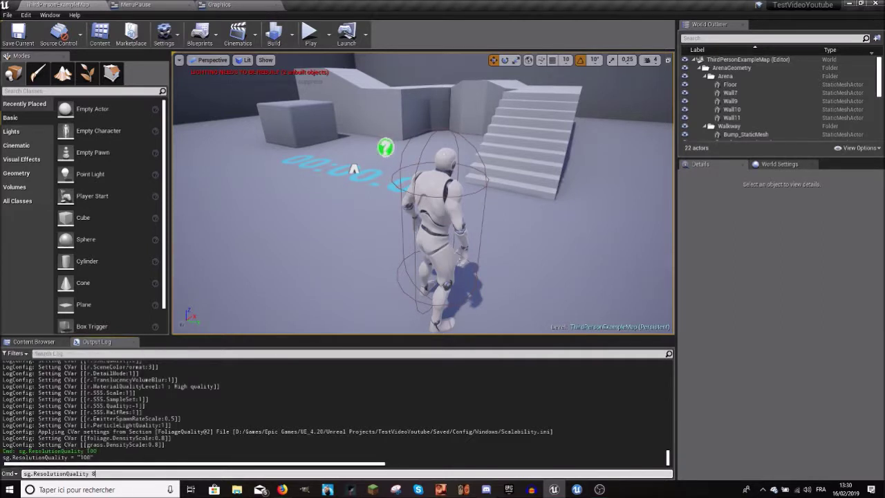
pyautogui.write('5')
pyautogui.press('Return')
pyautogui.click(166, 32)
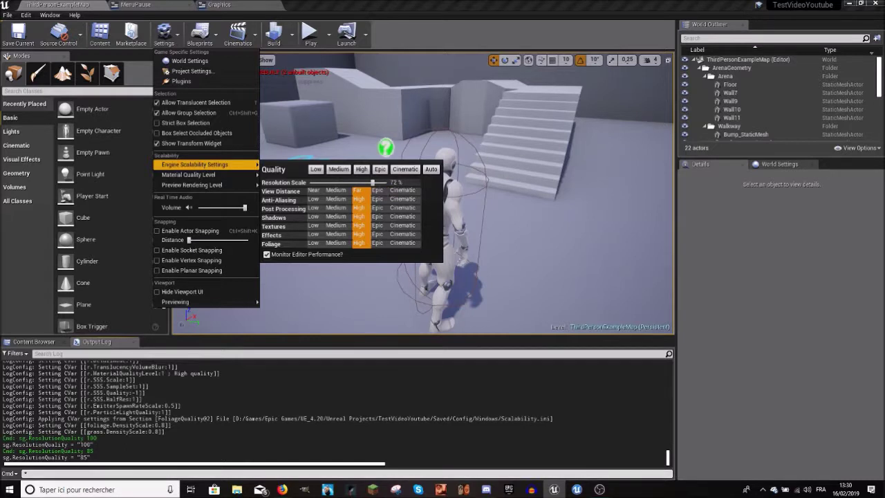
# Step: Set sg.ResolutionQuality to 95 and compare the scalability Resolution Scale
pyautogui.click(80, 475)
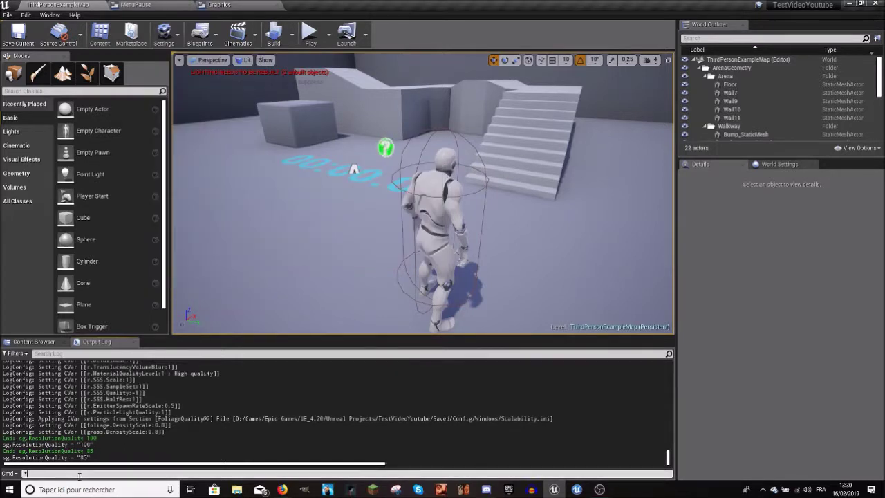
pyautogui.write('sg')
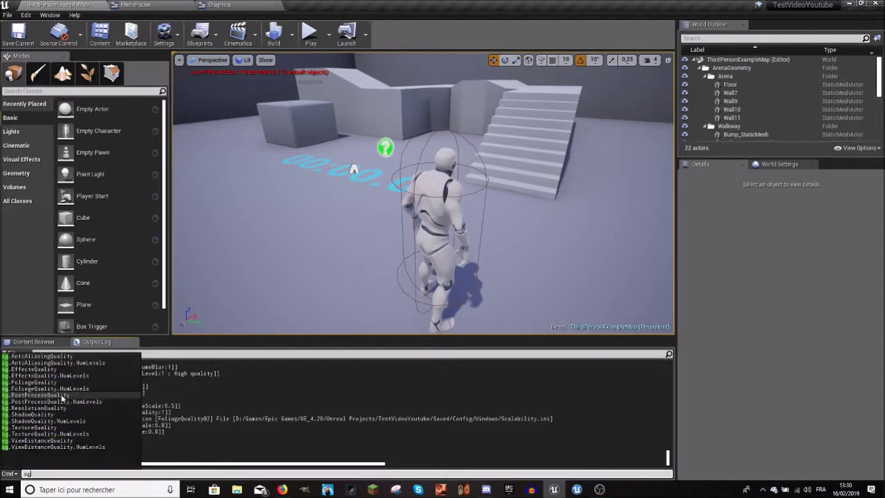
pyautogui.write('.Re')
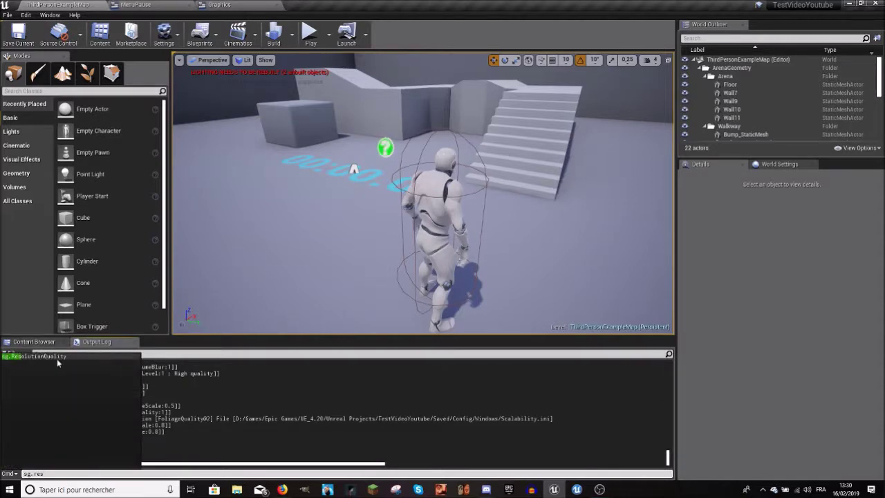
pyautogui.click(57, 358)
pyautogui.write('9')
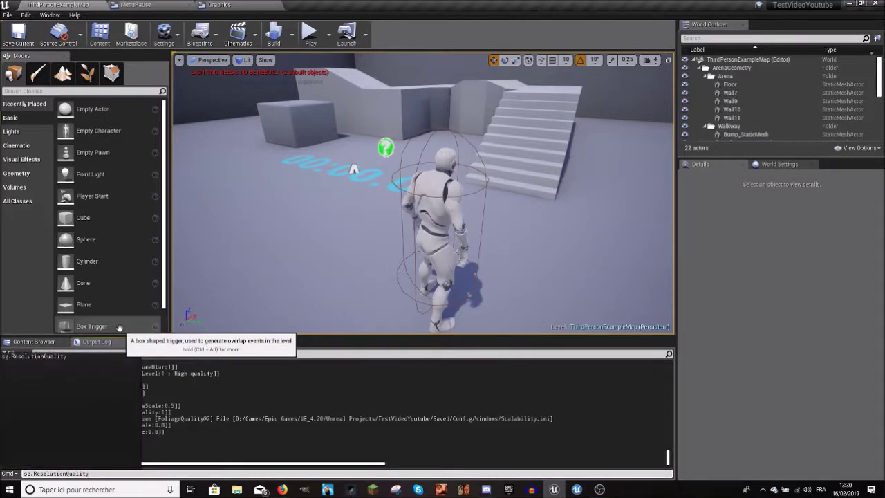
pyautogui.press('Return')
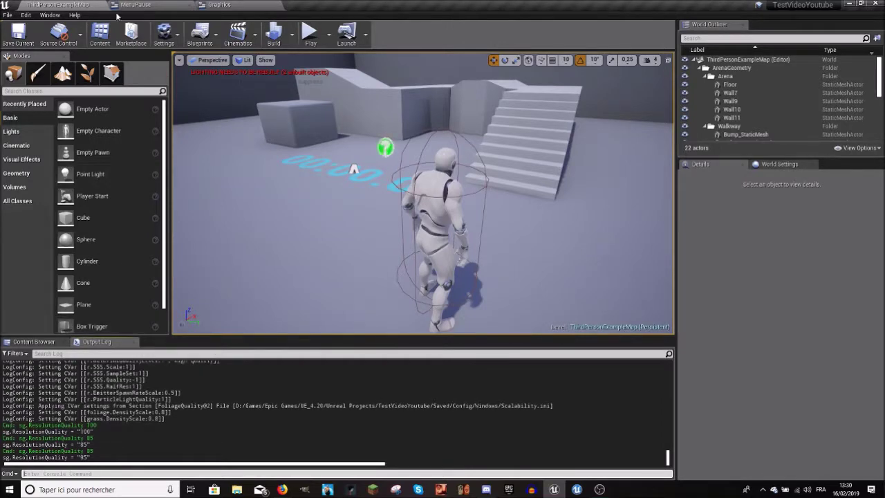
pyautogui.click(164, 34)
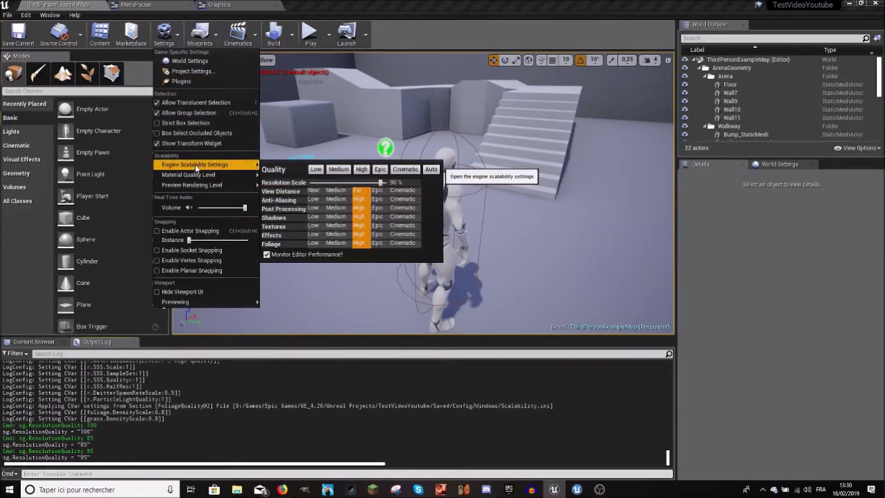
pyautogui.click(101, 474)
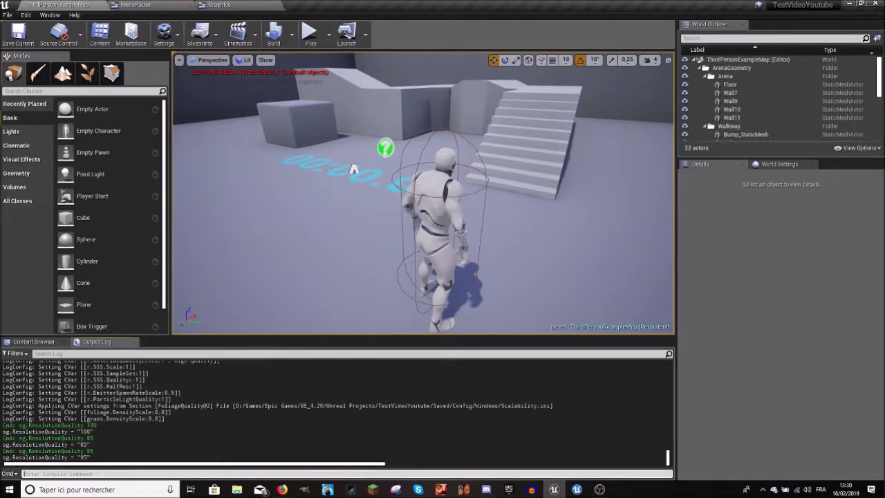
# Step: Set sg.ResolutionQuality to 99, then nudge the scalability Resolution Scale slider slightly lower
pyautogui.write('sg.')
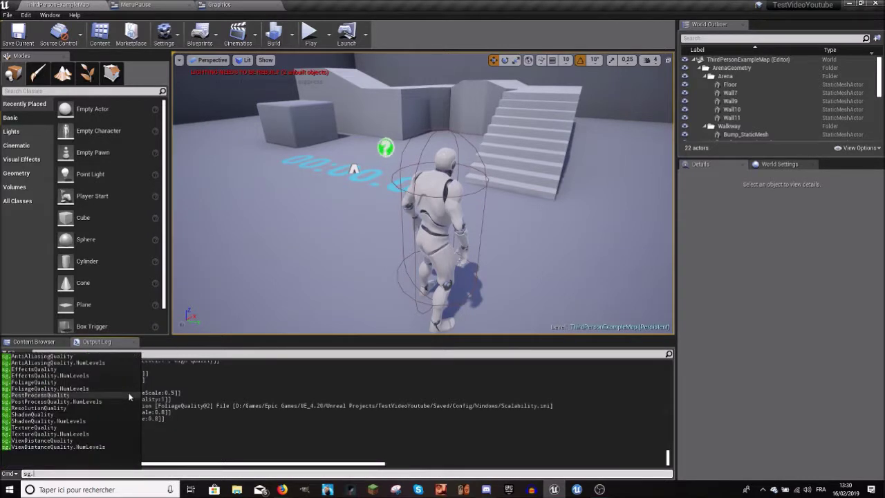
pyautogui.write('resolutio')
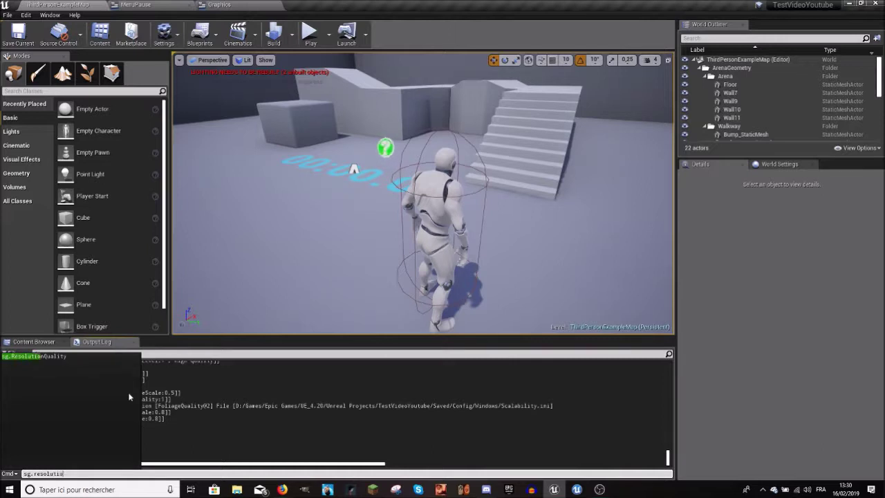
pyautogui.write('nquality 99')
pyautogui.press('Return')
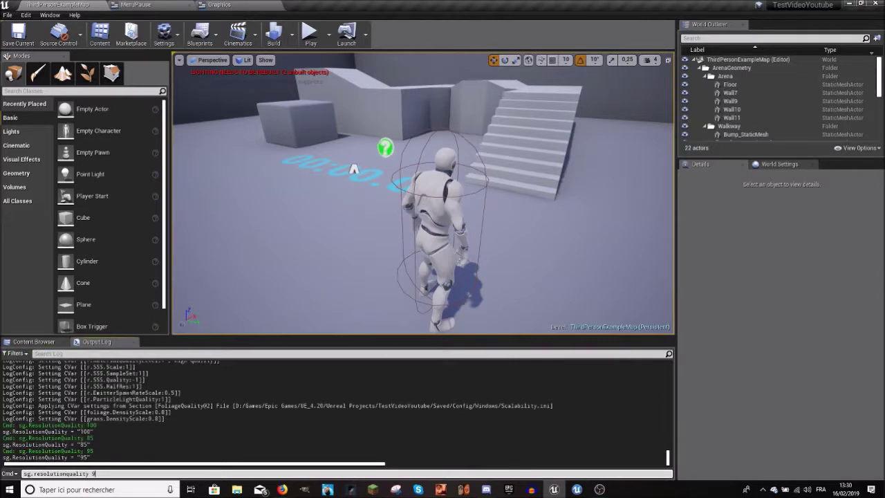
pyautogui.click(200, 33)
pyautogui.click(163, 34)
pyautogui.moveTo(197, 166)
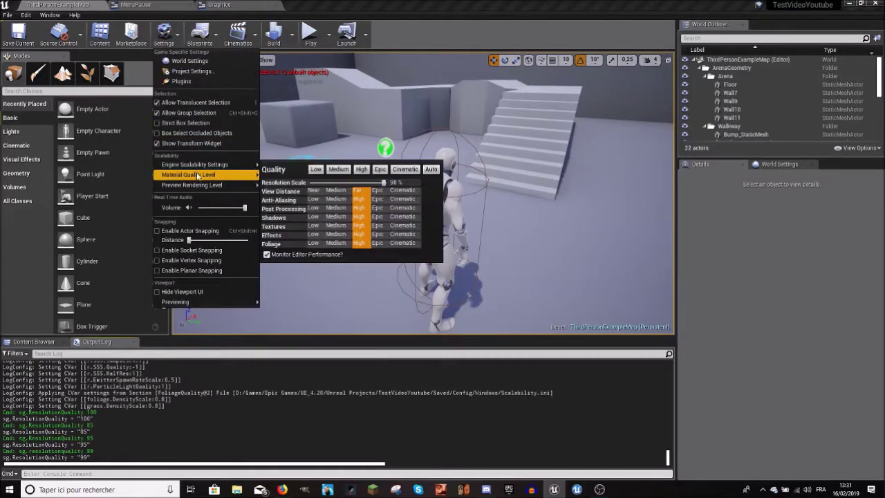
pyautogui.click(385, 183)
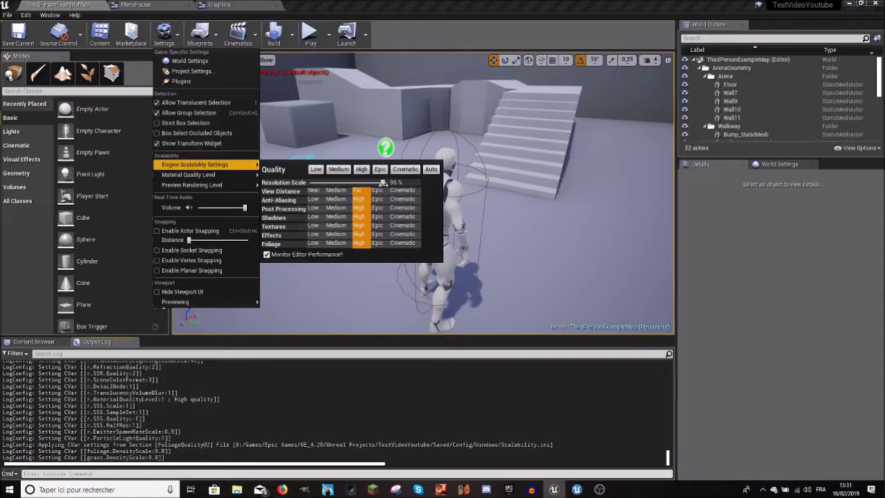
pyautogui.moveTo(385, 183); pyautogui.dragTo(382, 183)
pyautogui.click(181, 473)
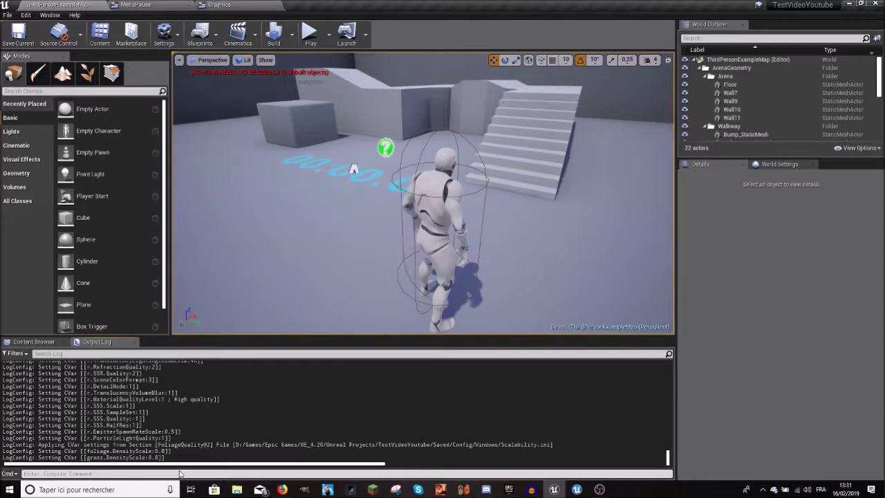
# Step: Re-enter sg.ResolutionQuality 99 in the console
pyautogui.write('sg.res')
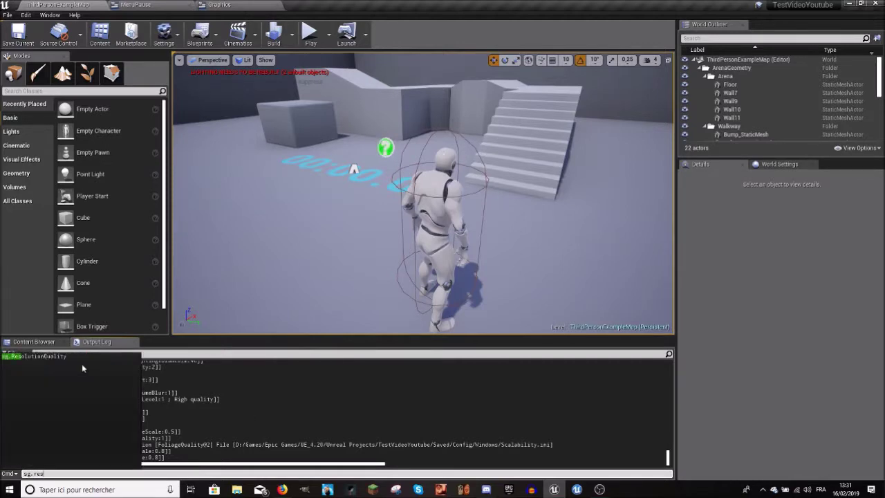
pyautogui.click(72, 359)
pyautogui.write('99')
pyautogui.press('Return')
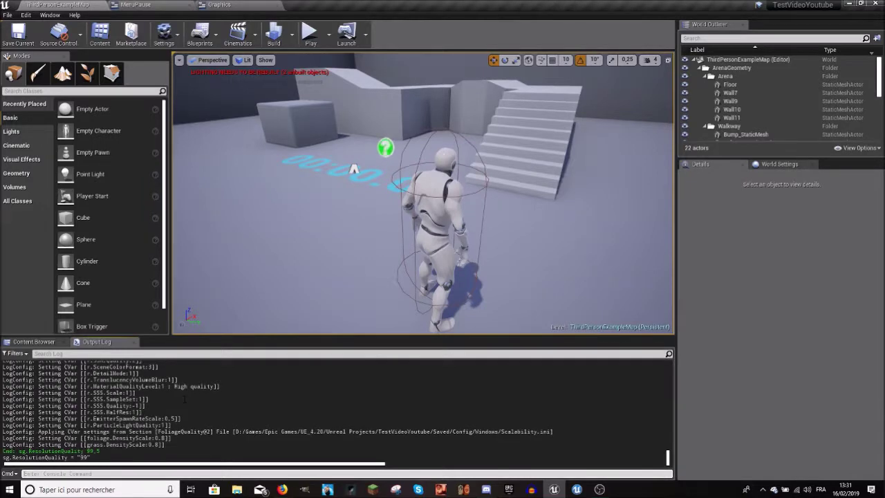
# Step: Set sg.ResolutionQuality to 99.5 and recheck the scalability Resolution Scale
pyautogui.write('sg')
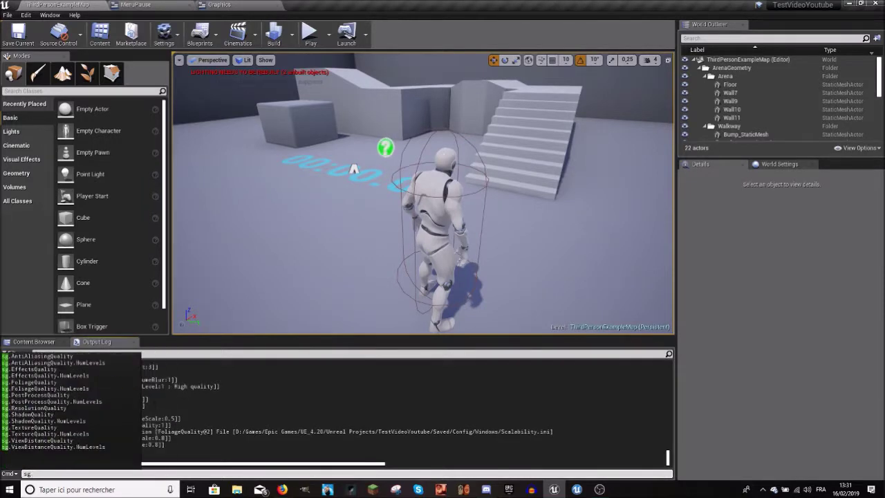
pyautogui.write('.resol')
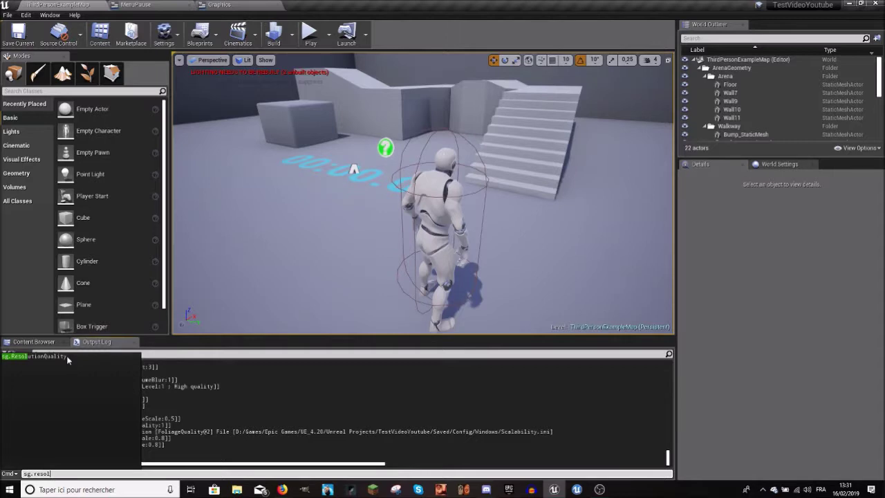
pyautogui.press('Tab')
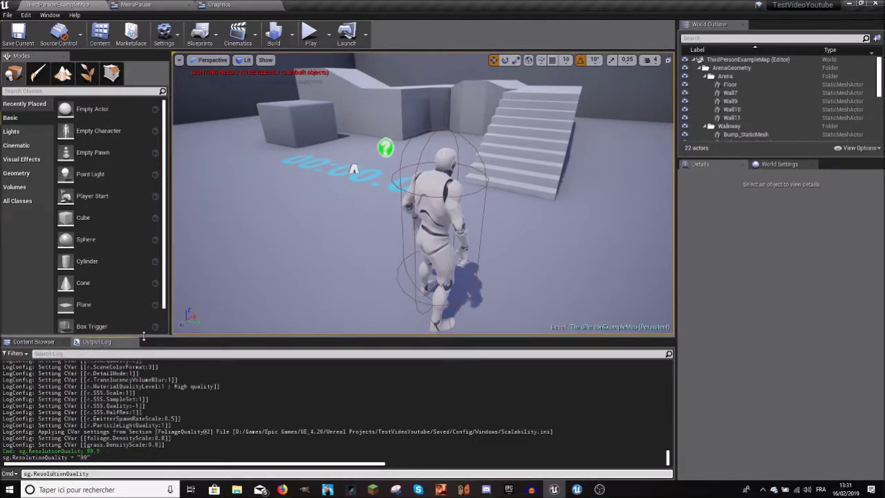
pyautogui.write('99.')
pyautogui.write('5')
pyautogui.press('Return')
pyautogui.click(164, 36)
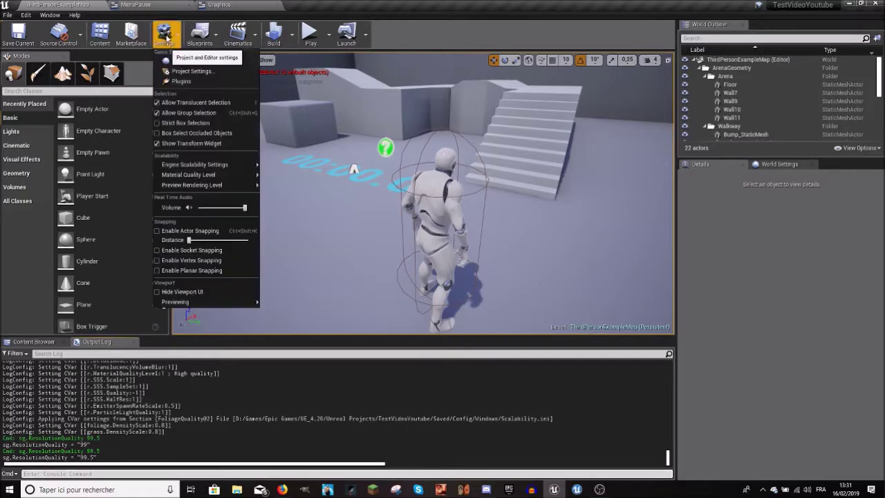
pyautogui.moveTo(202, 166)
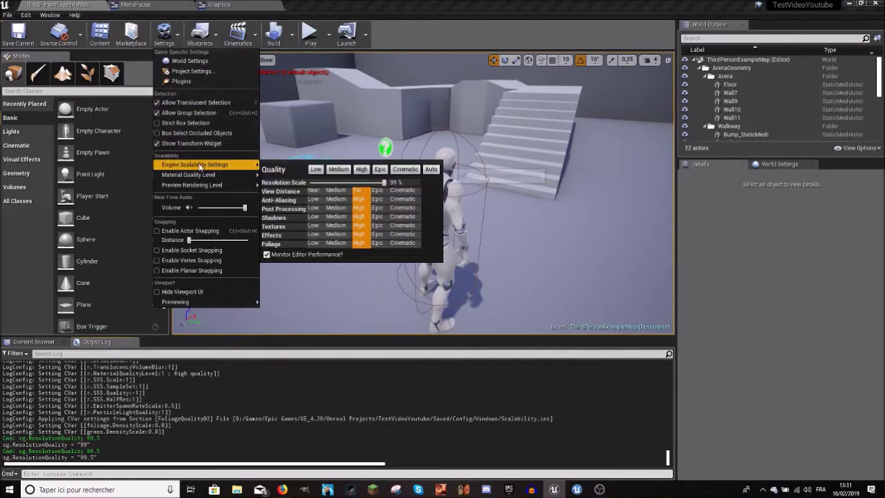
pyautogui.click(384, 182)
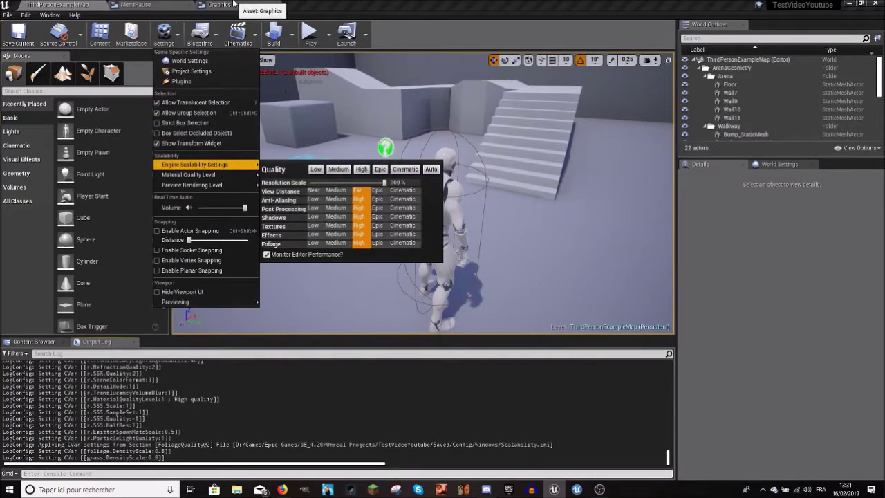
pyautogui.moveTo(234, 174)
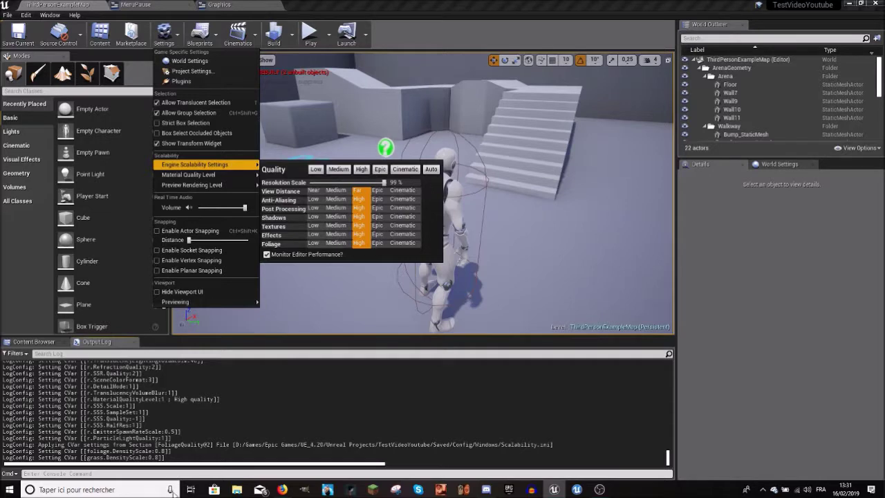
pyautogui.click(154, 474)
# Step: Set sg.ResolutionQuality to 5 and confirm Resolution Scale reads 0%
pyautogui.write('sg.resol')
pyautogui.click(78, 360)
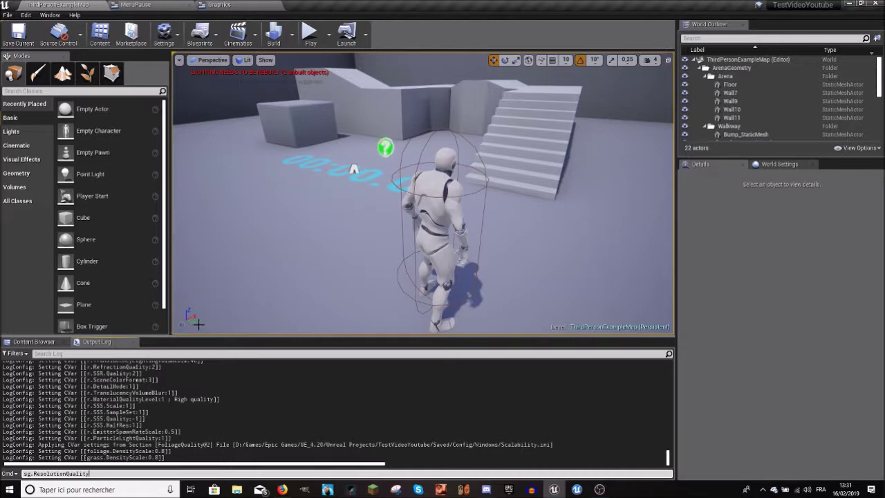
pyautogui.press('Return')
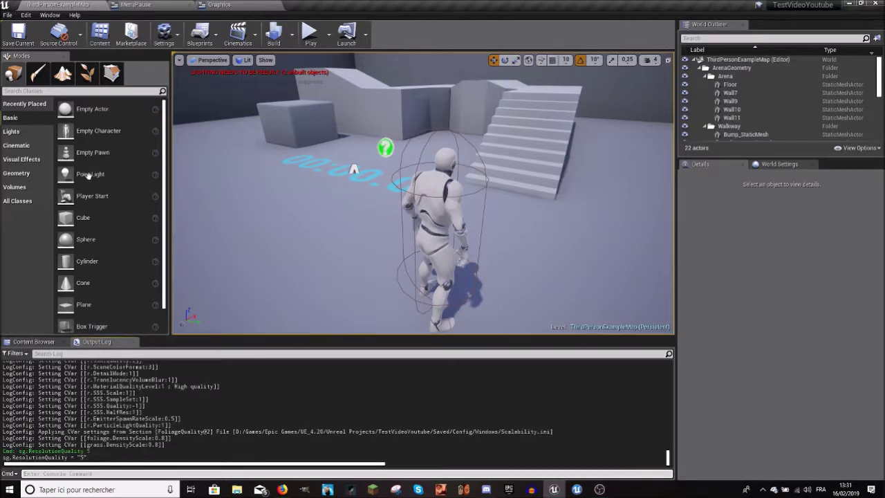
pyautogui.click(164, 33)
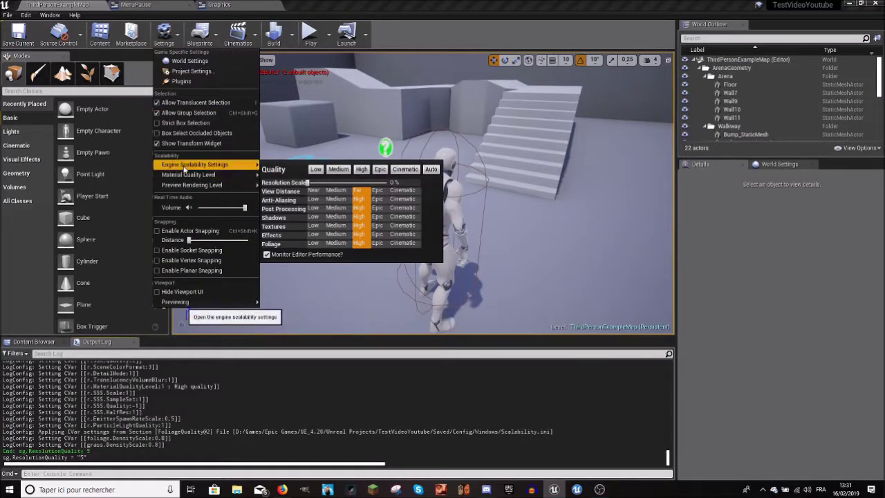
pyautogui.click(164, 33)
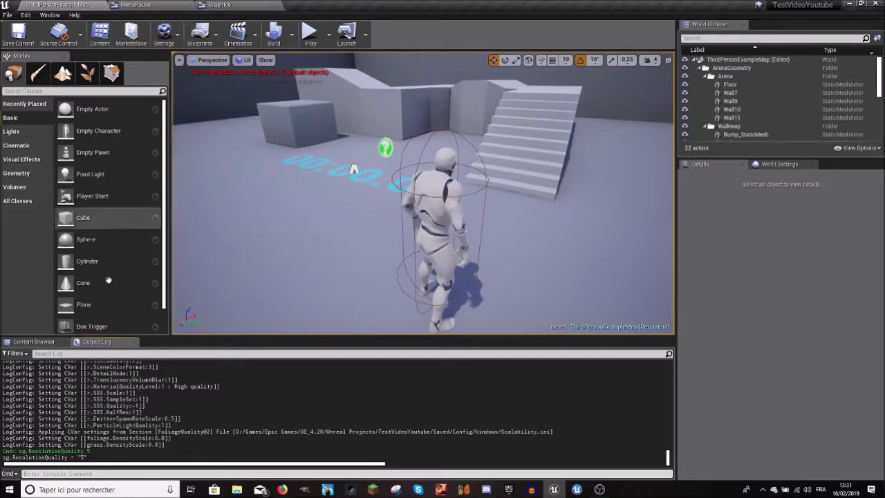
# Step: Briefly play the level, then set sg.ResolutionQuality to 10 and check scalability settings
pyautogui.click(313, 43)
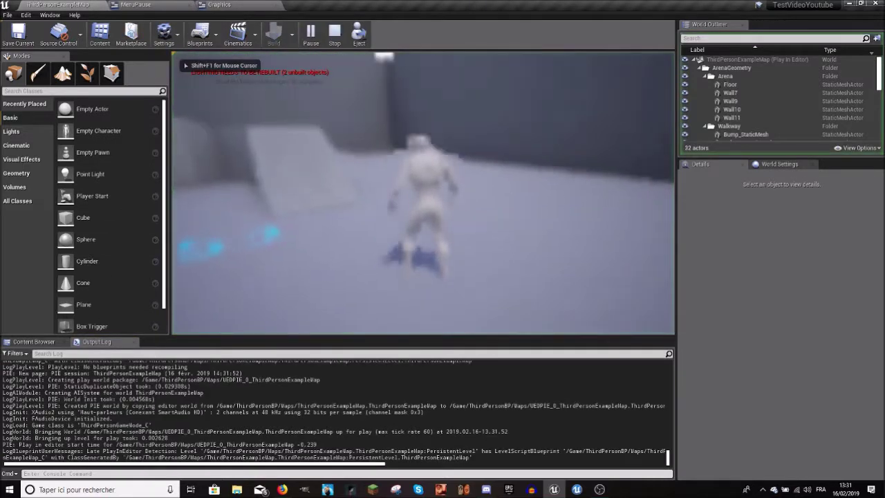
pyautogui.press('Escape')
pyautogui.click(131, 473)
pyautogui.write('s')
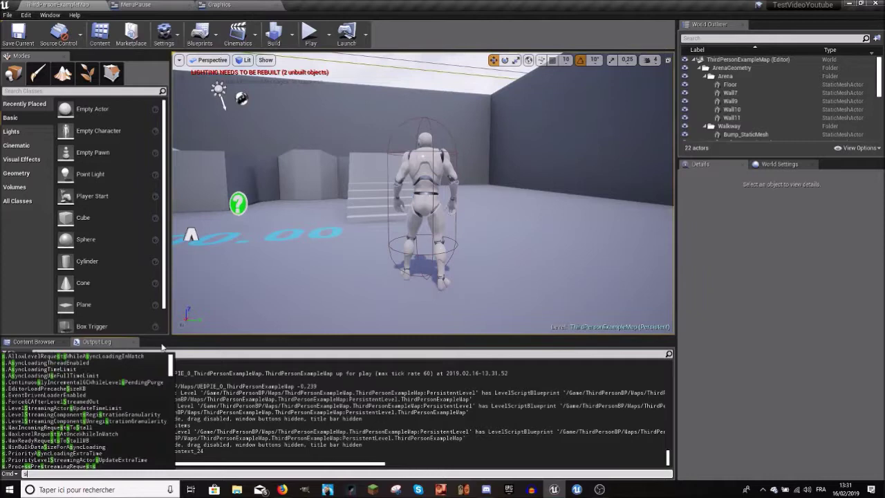
pyautogui.write('g.resl')
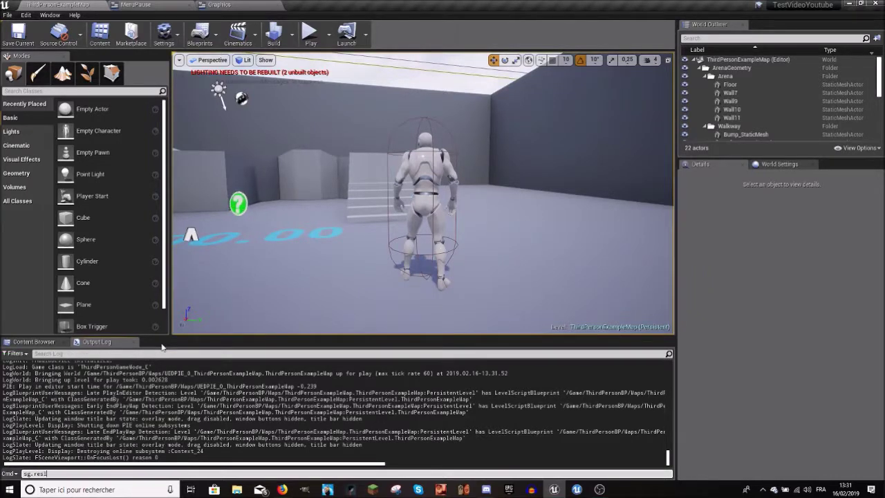
pyautogui.press('BackSpace')
pyautogui.press('Tab')
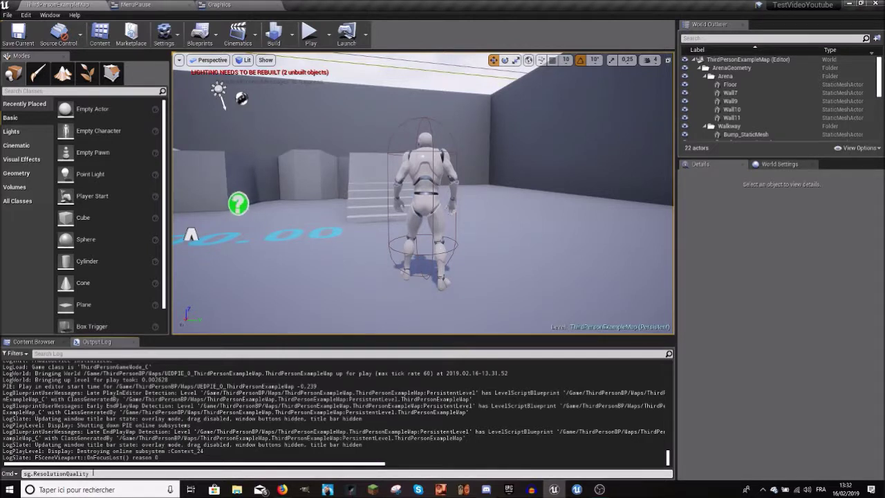
pyautogui.write('10')
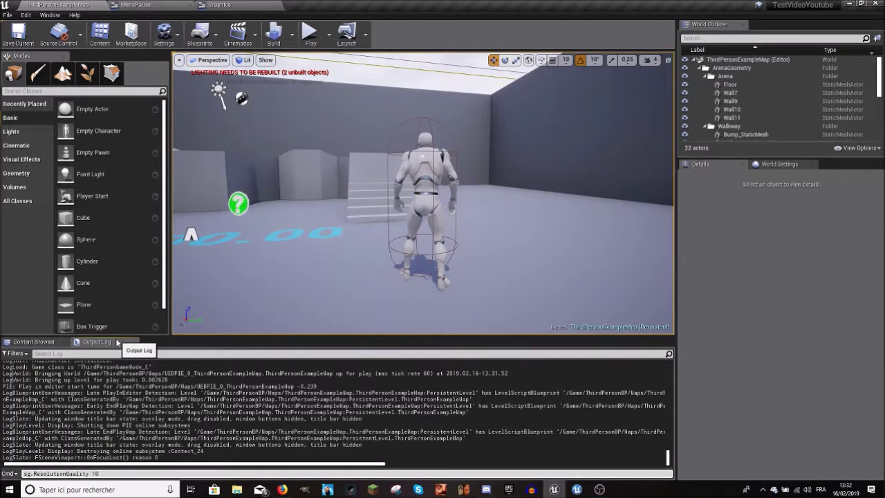
pyautogui.press('BackSpace')
pyautogui.press('BackSpace')
pyautogui.press('BackSpace')
pyautogui.press('BackSpace')
pyautogui.write('y 10')
pyautogui.press('Return')
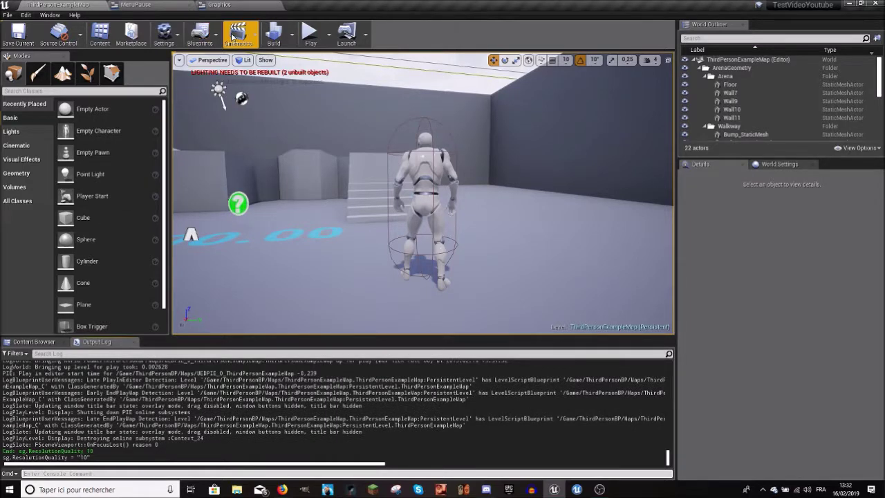
pyautogui.click(164, 36)
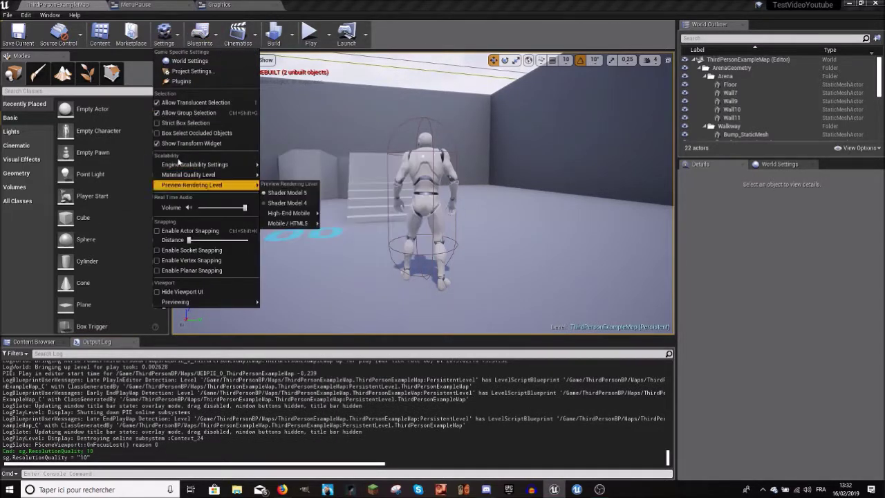
pyautogui.moveTo(182, 166)
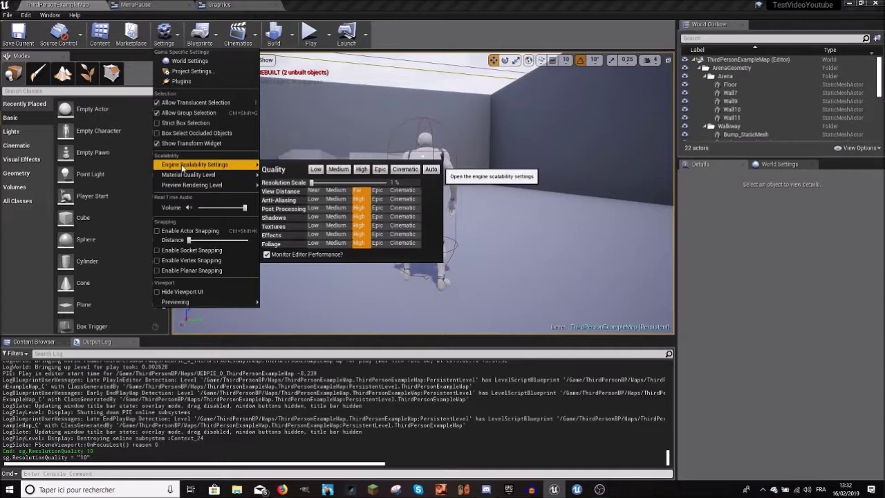
# Step: Set sg.ResolutionQuality to 11, review the Quality settings, and return to the Graphics blueprint
pyautogui.click(88, 473)
pyautogui.write('sg.re')
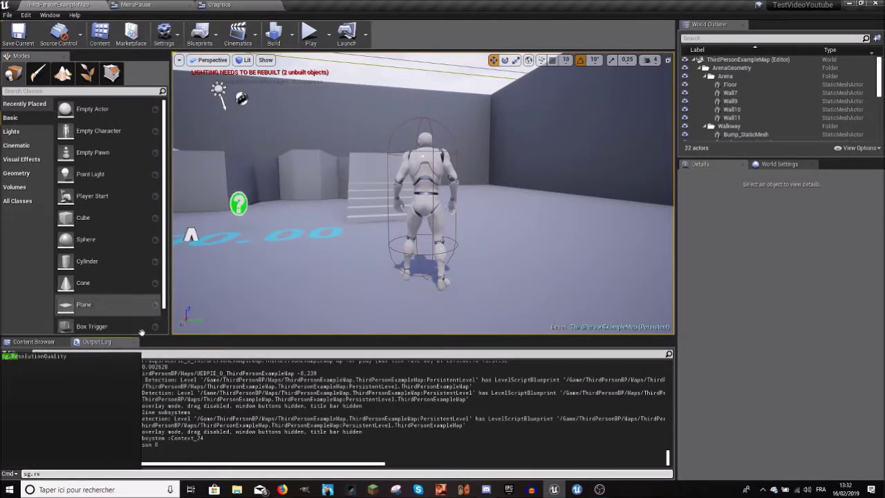
pyautogui.click(97, 357)
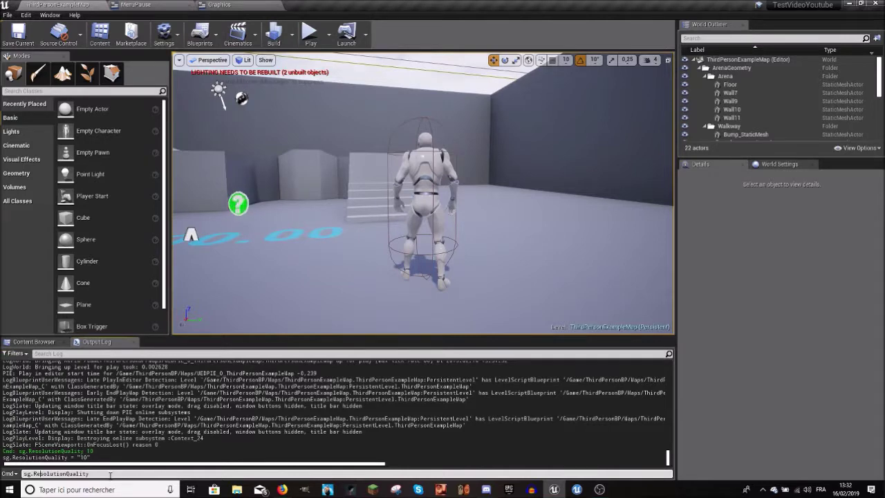
pyautogui.write('11')
pyautogui.press('Return')
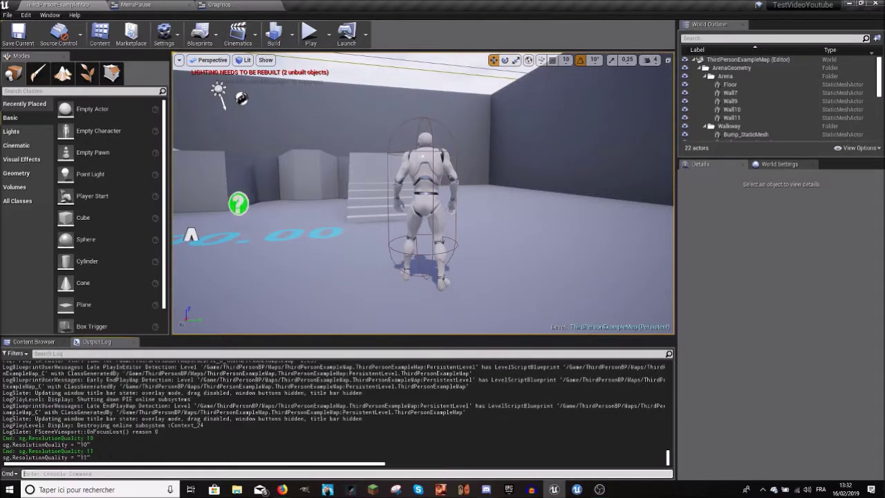
pyautogui.click(164, 33)
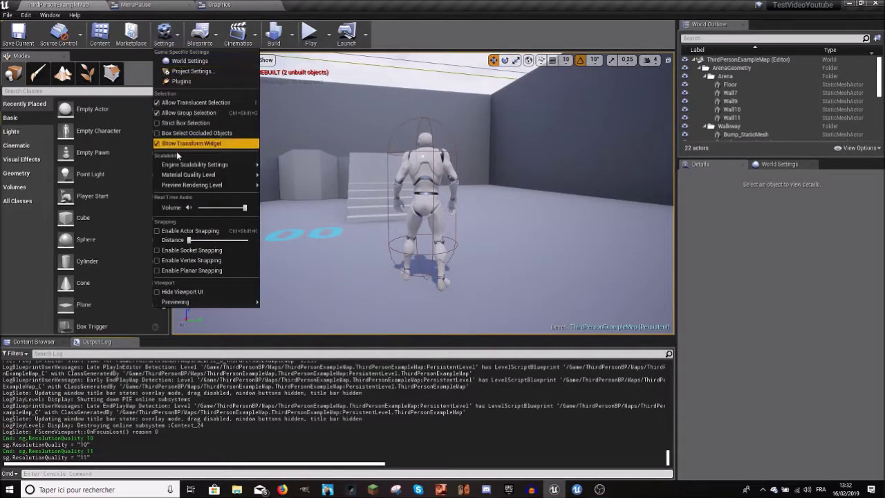
pyautogui.moveTo(180, 166)
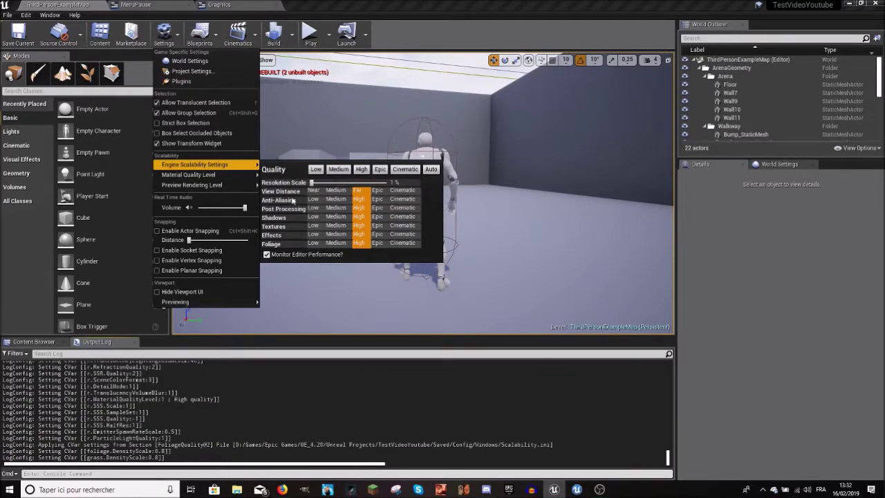
pyautogui.press('Escape')
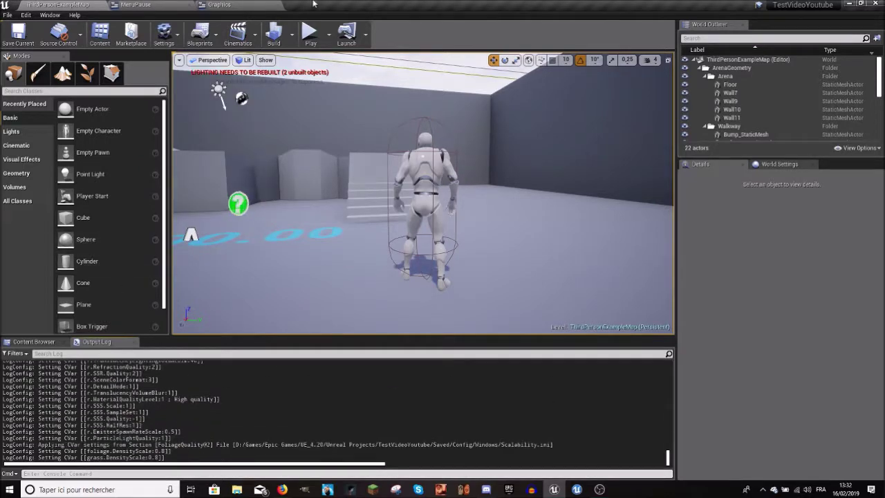
pyautogui.click(278, 4)
pyautogui.click(138, 4)
# Step: Select Slider_0 in the Graphics widget Designer and set its Step Size to 0.01
pyautogui.click(41, 4)
pyautogui.click(220, 4)
pyautogui.click(58, 4)
pyautogui.click(165, 36)
pyautogui.moveTo(200, 164)
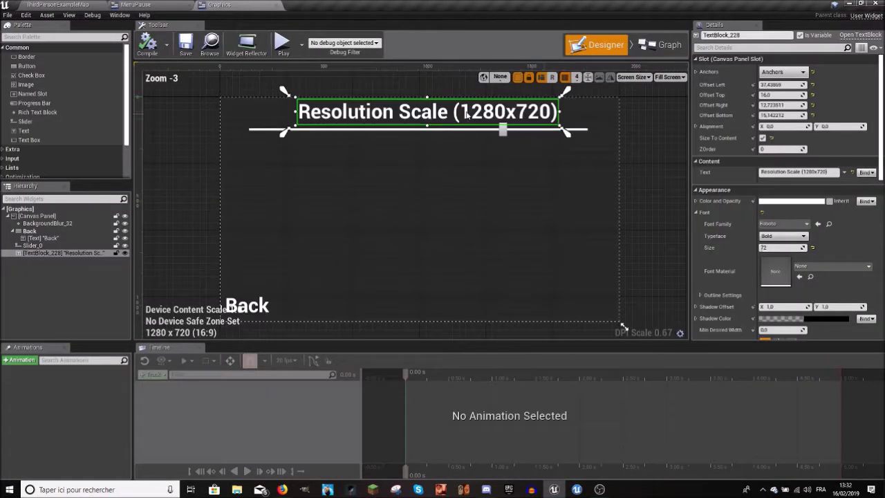
pyautogui.click(468, 131)
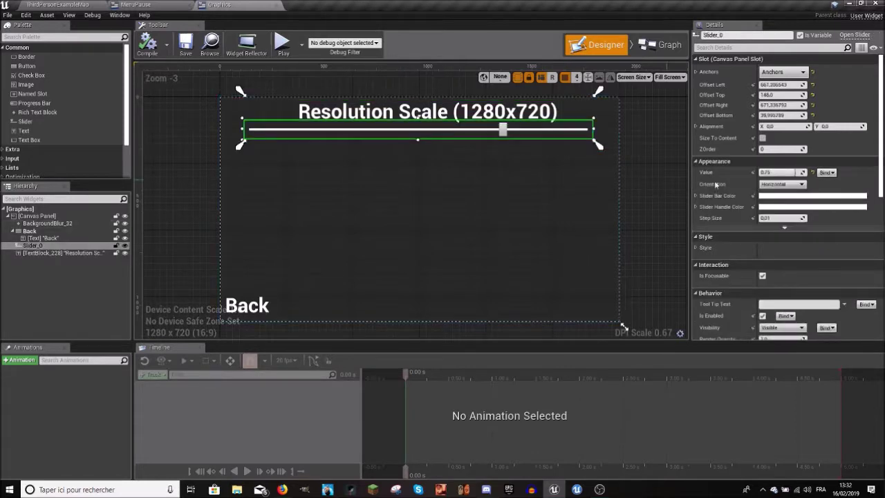
pyautogui.click(774, 216)
pyautogui.write('1')
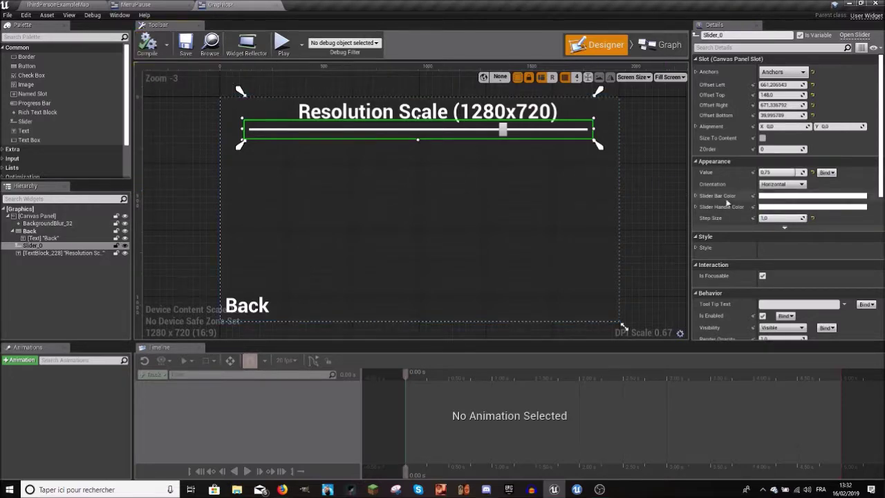
pyautogui.click(788, 219)
pyautogui.write('0,01')
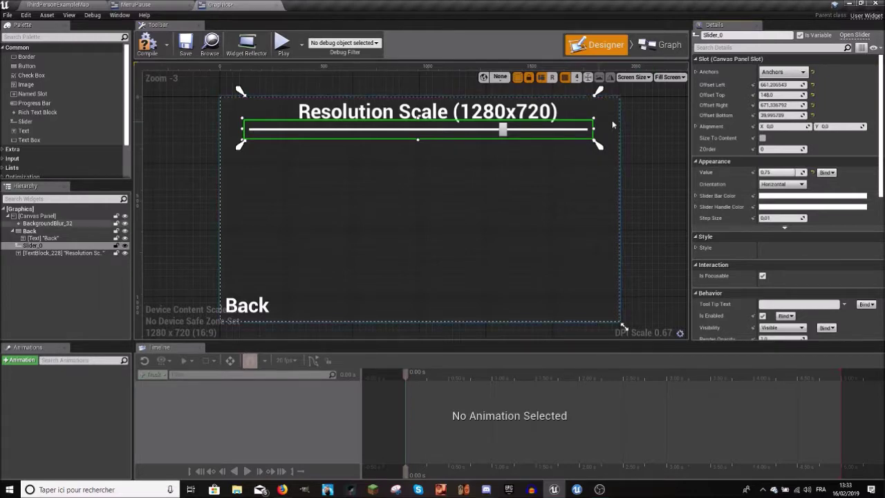
pyautogui.click(660, 45)
# Step: Add an Execute Console Command node after SetText, plus an Append node feeding its Command
pyautogui.moveTo(491, 148)
pyautogui.mouseDown(button='right')
pyautogui.moveTo(509, 173)
pyautogui.moveTo(330, 188)
pyautogui.mouseUp(button='right')
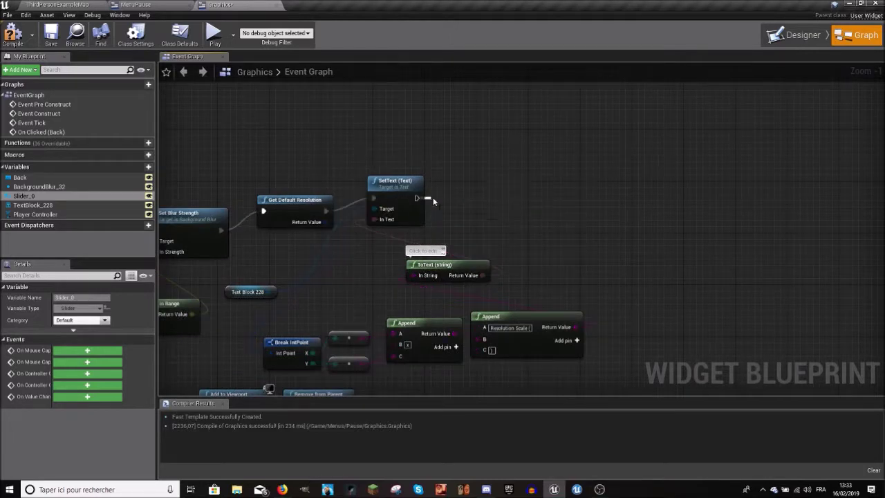
pyautogui.moveTo(416, 199); pyautogui.dragTo(428, 199)
pyautogui.write('set def')
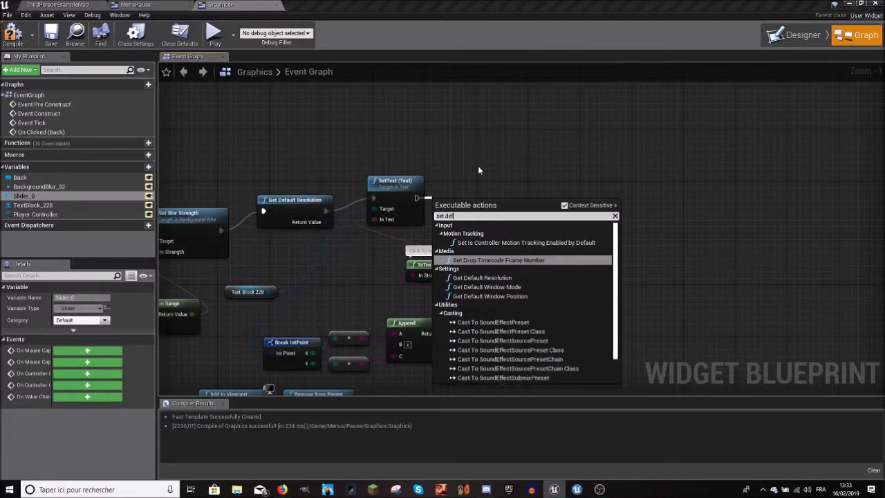
pyautogui.write('ault')
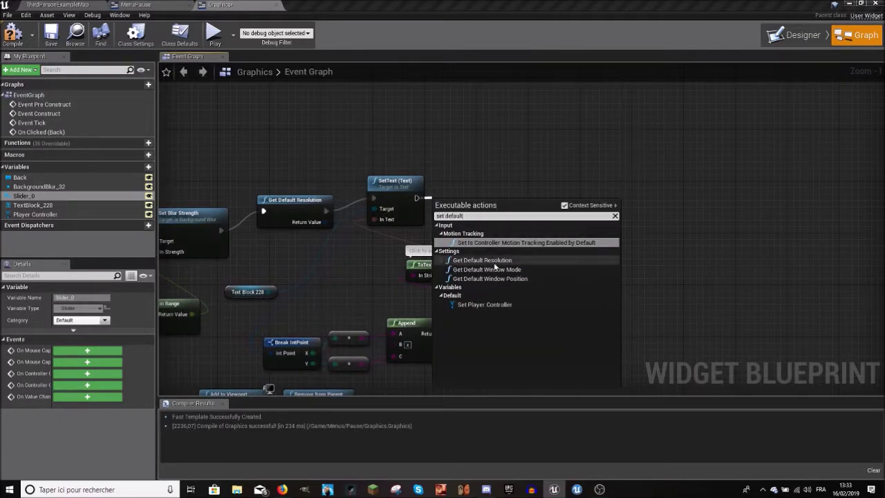
pyautogui.press('BackSpace')
pyautogui.press('BackSpace')
pyautogui.press('BackSpace')
pyautogui.write('reso')
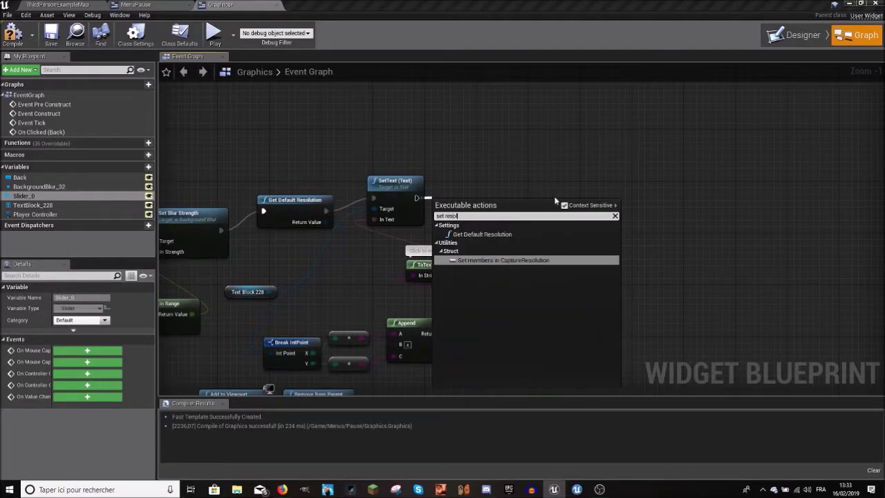
pyautogui.press('BackSpace')
pyautogui.press('BackSpace')
pyautogui.press('BackSpace')
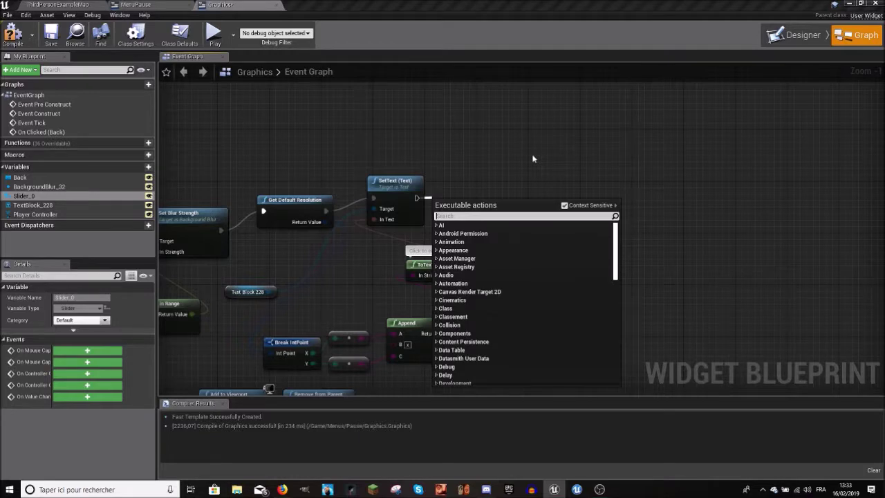
pyautogui.write('co')
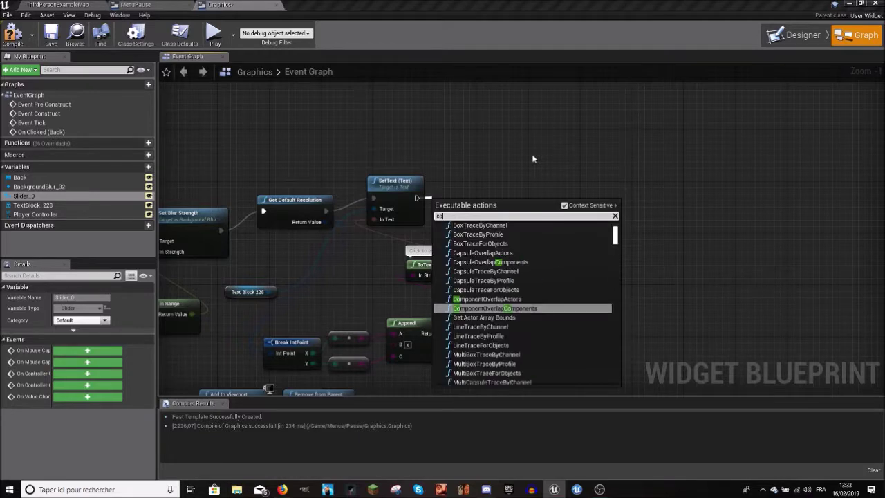
pyautogui.write('nsole')
pyautogui.click(506, 234)
pyautogui.moveTo(483, 212)
pyautogui.mouseDown()
pyautogui.moveTo(588, 202)
pyautogui.moveTo(541, 210)
pyautogui.mouseUp()
pyautogui.write('apend')
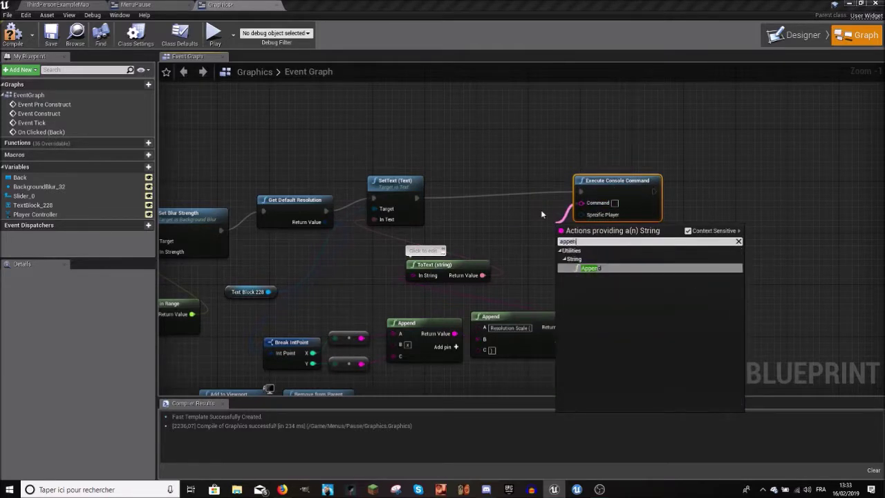
pyautogui.click(599, 270)
pyautogui.moveTo(586, 238); pyautogui.dragTo(560, 231)
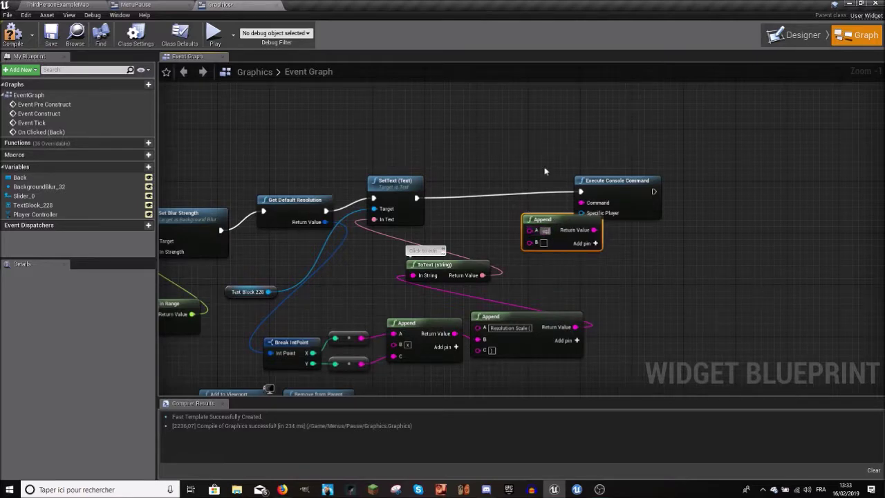
# Step: Get the sg.ResolutionQuality name from the level console and paste it into Append's A field
pyautogui.click(97, 4)
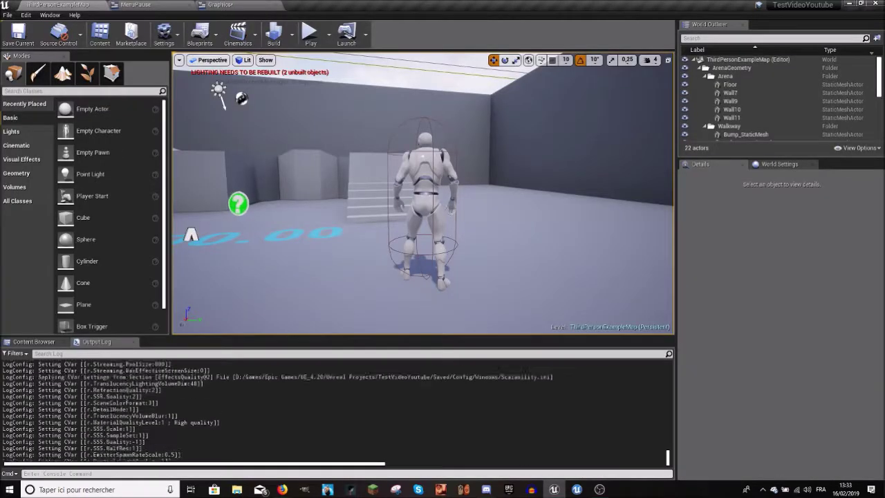
pyautogui.click(46, 473)
pyautogui.write('sg')
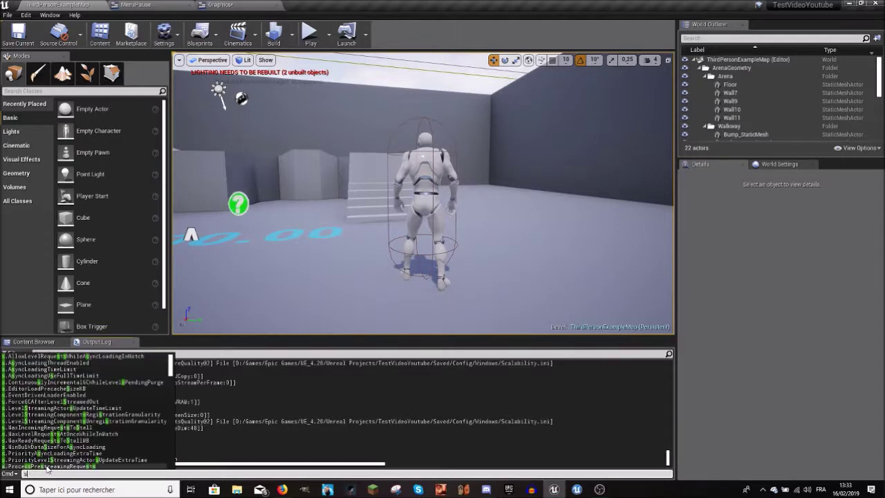
pyautogui.click(38, 408)
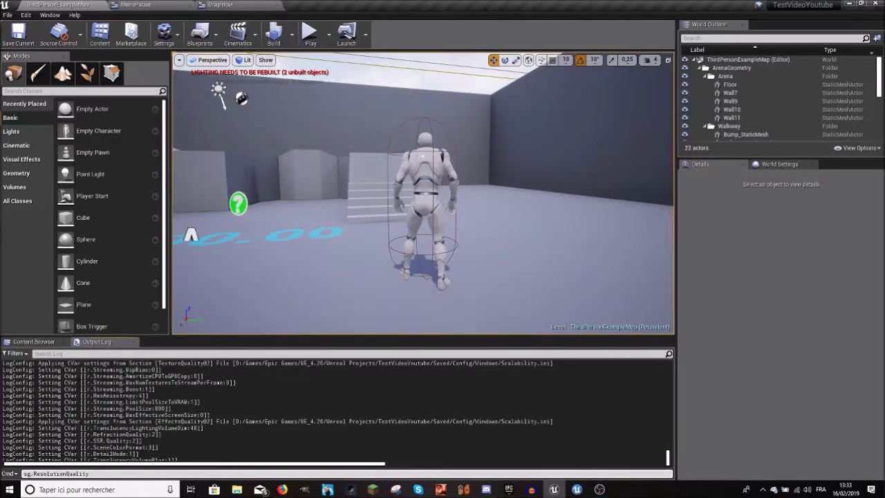
pyautogui.click(277, 4)
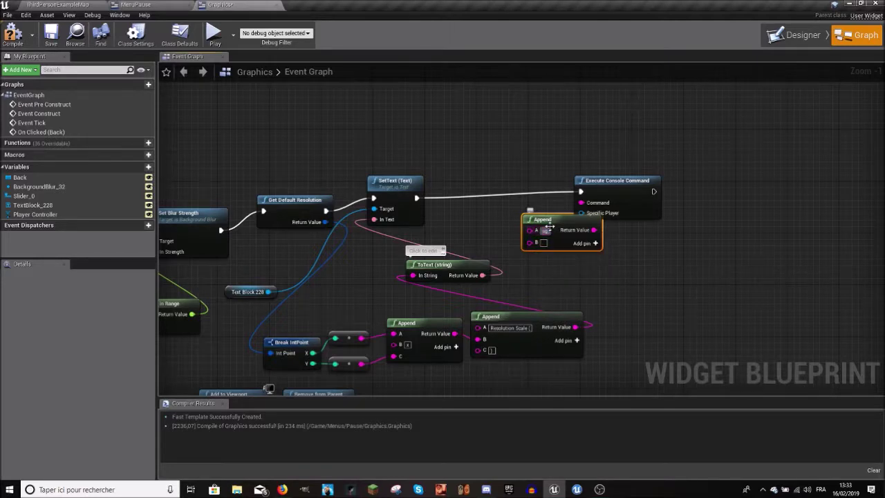
pyautogui.write('sg.ResolutionQuality')
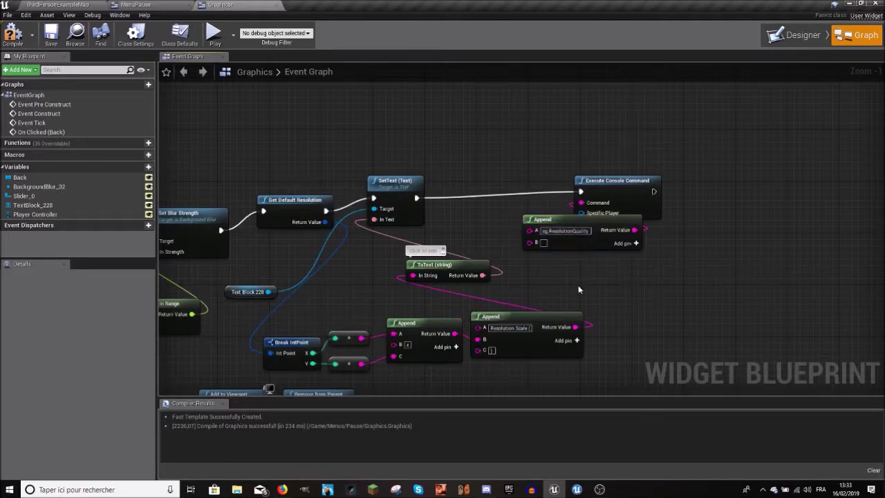
# Step: Reposition the Append node and return to the Graphics widget Designer
pyautogui.moveTo(551, 249)
pyautogui.mouseDown()
pyautogui.moveTo(596, 275)
pyautogui.moveTo(672, 269)
pyautogui.moveTo(557, 253)
pyautogui.mouseUp()
pyautogui.click(620, 283)
pyautogui.click(484, 209)
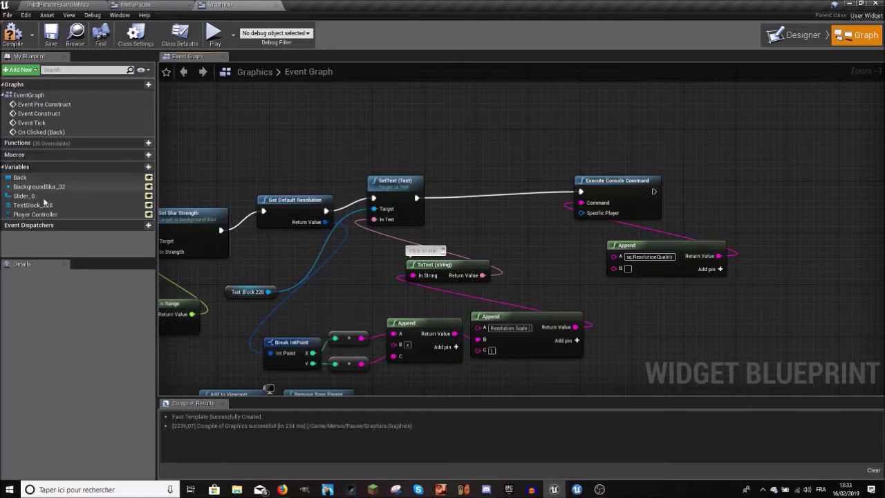
pyautogui.click(799, 34)
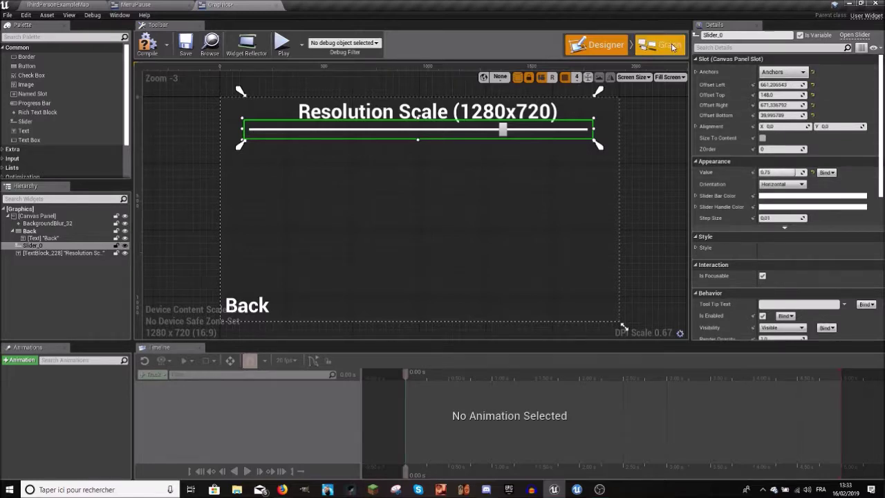
# Step: Add a Get Value node reading Slider_0 and compile the Graphics widget
pyautogui.click(670, 45)
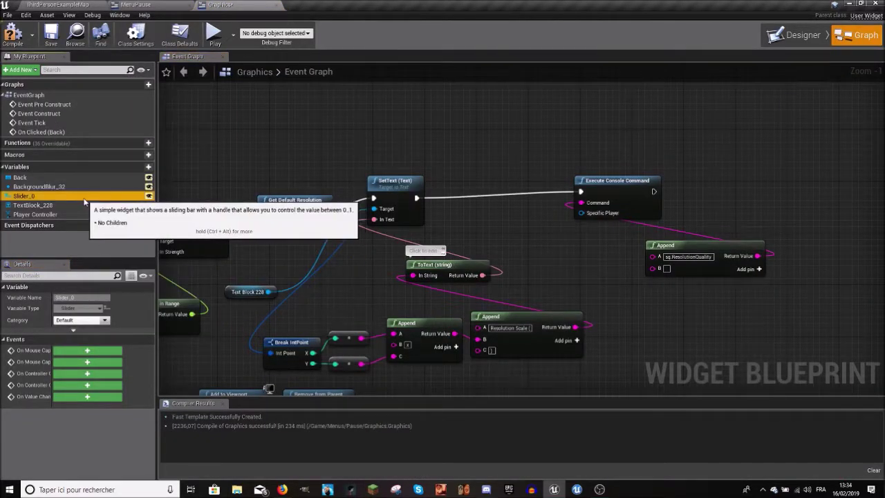
pyautogui.moveTo(91, 200); pyautogui.dragTo(524, 267)
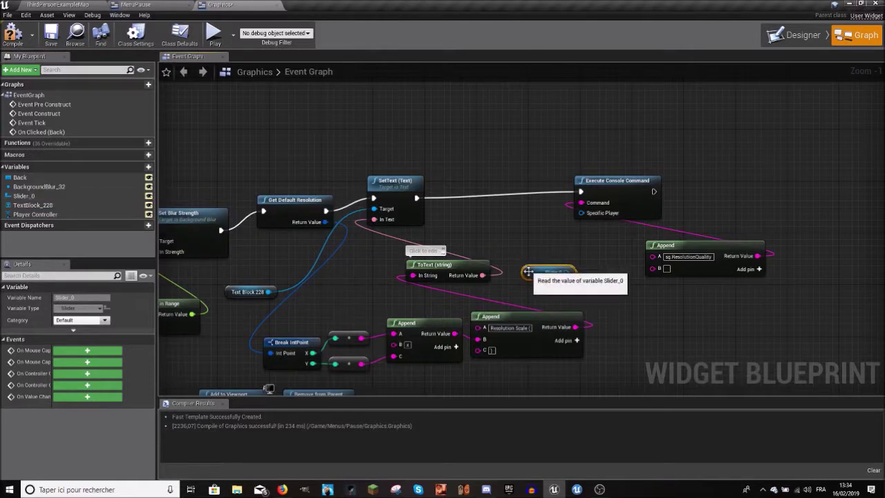
pyautogui.click(535, 277)
pyautogui.moveTo(512, 234); pyautogui.dragTo(516, 265)
pyautogui.write('get slider')
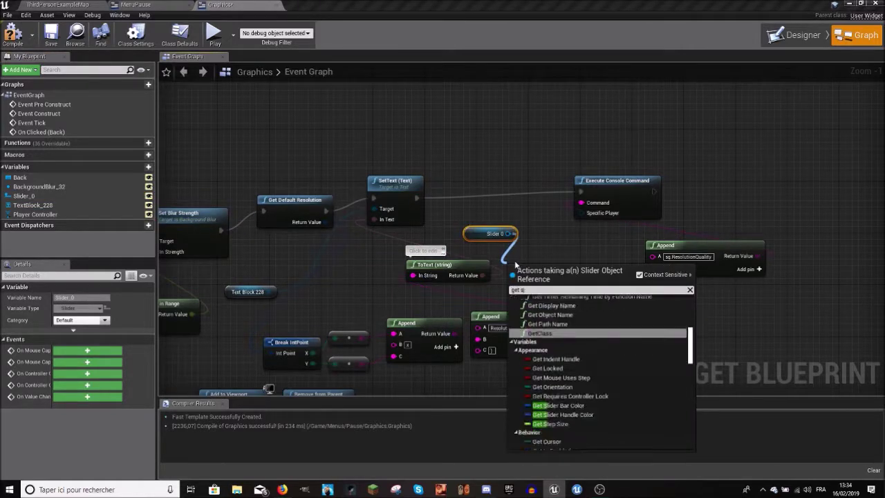
pyautogui.hotkey('ctrl', 'a')
pyautogui.press('BackSpace')
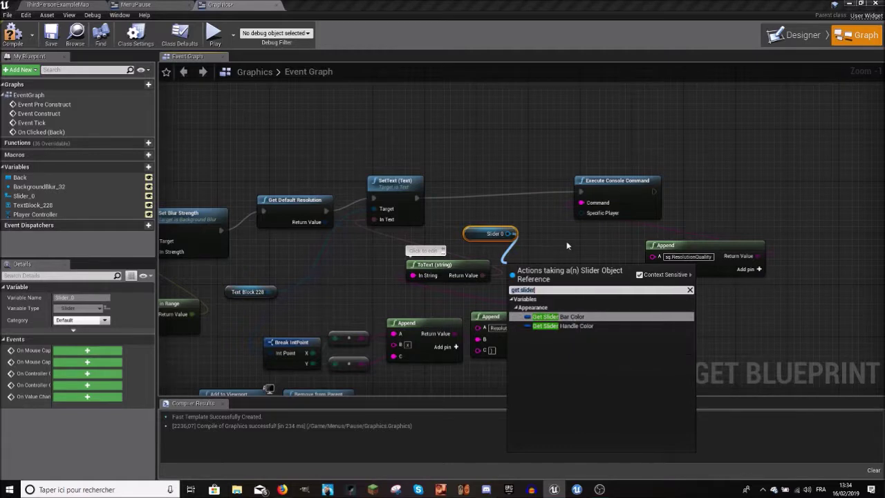
pyautogui.write('value')
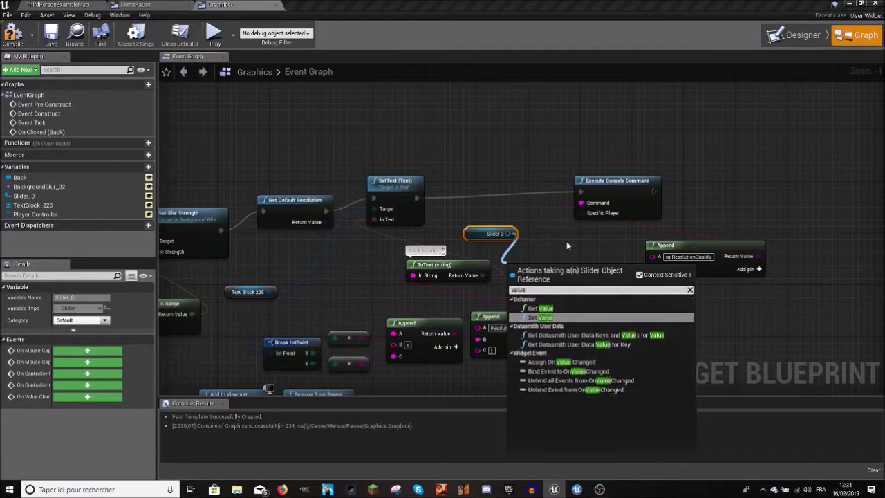
pyautogui.click(541, 309)
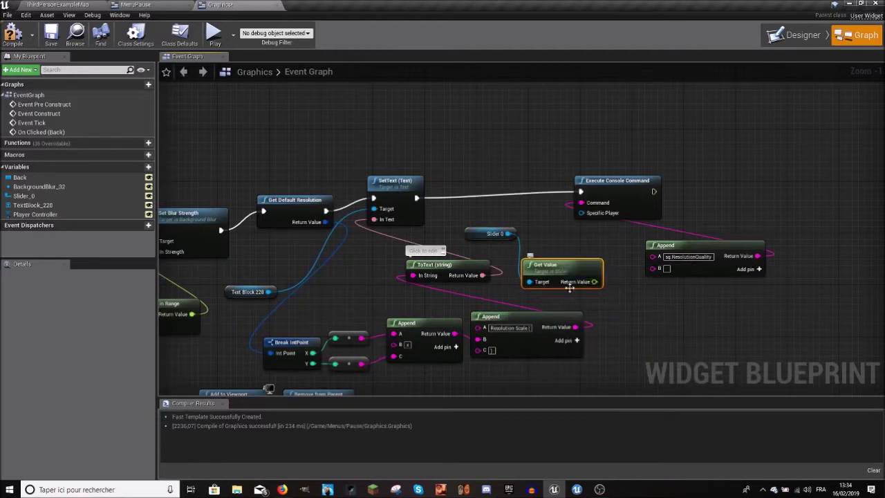
pyautogui.moveTo(588, 276)
pyautogui.mouseDown()
pyautogui.moveTo(629, 291)
pyautogui.moveTo(654, 268)
pyautogui.mouseUp()
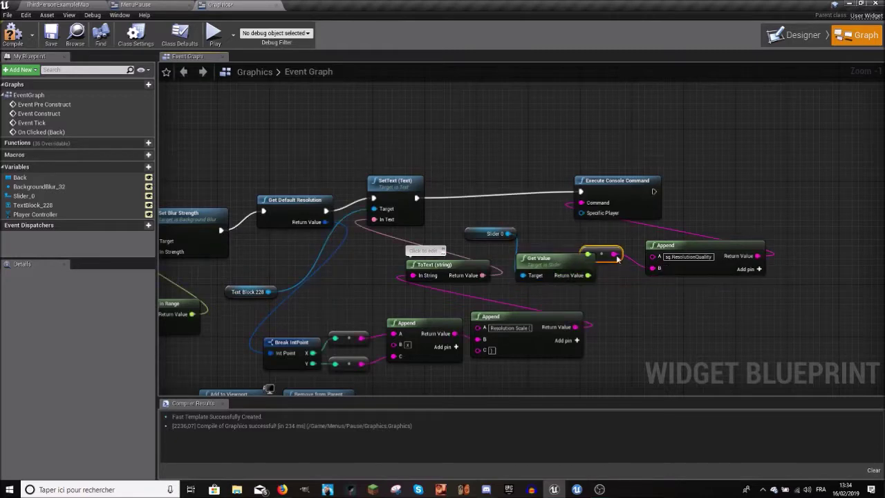
pyautogui.click(17, 35)
# Step: Add 100 to the slider value with a float + float node feeding the ToString conversion
pyautogui.moveTo(545, 202); pyautogui.dragTo(477, 199, button='right')
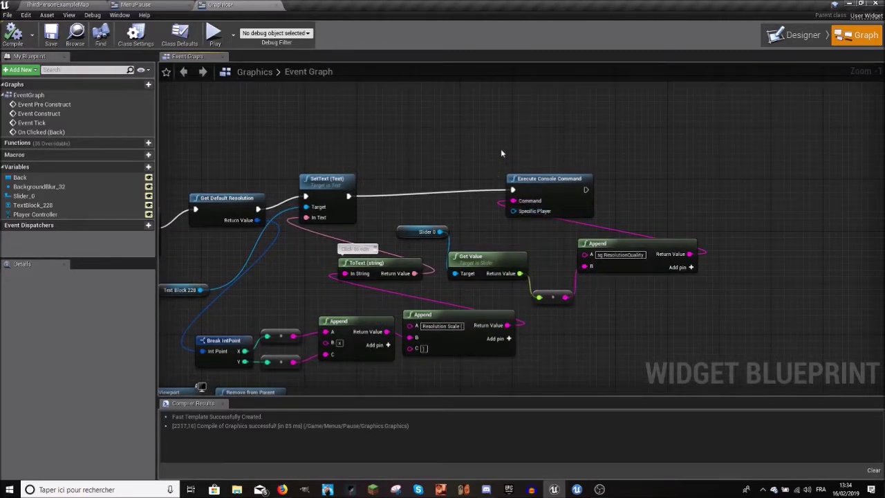
pyautogui.moveTo(506, 152); pyautogui.dragTo(500, 160, button='right')
pyautogui.moveTo(576, 311); pyautogui.dragTo(620, 309)
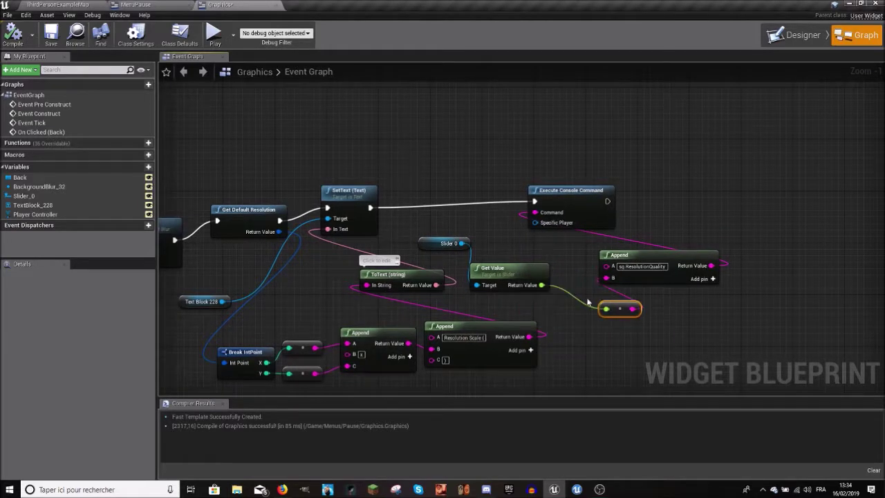
pyautogui.moveTo(541, 285); pyautogui.dragTo(542, 309)
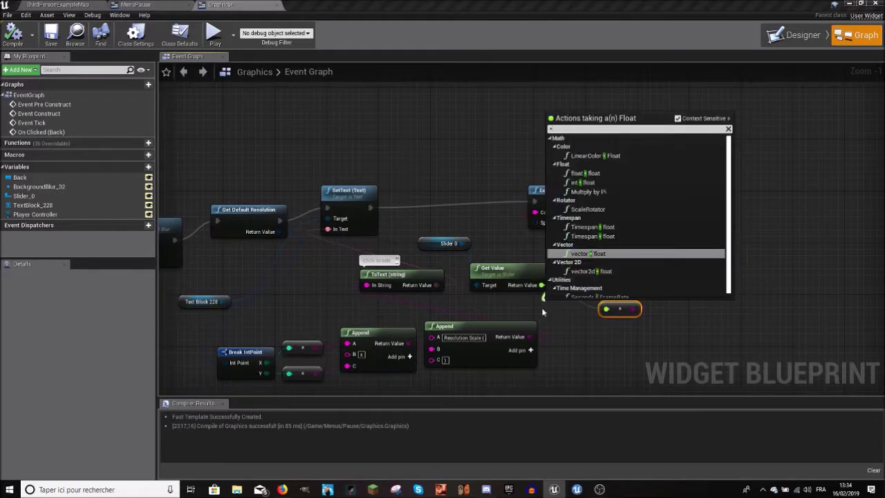
pyautogui.click(586, 173)
pyautogui.moveTo(576, 313)
pyautogui.mouseDown()
pyautogui.moveTo(563, 307)
pyautogui.moveTo(639, 316)
pyautogui.moveTo(587, 314)
pyautogui.mouseUp()
pyautogui.write('100')
pyautogui.click(580, 264)
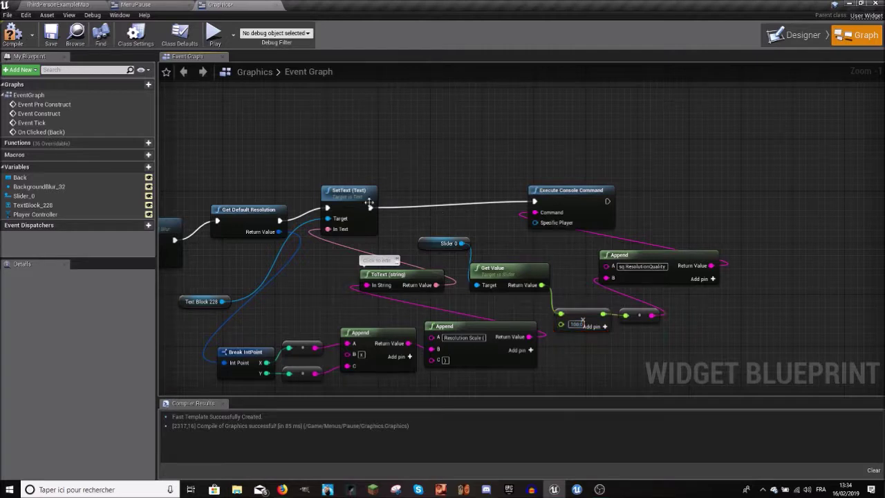
pyautogui.moveTo(391, 206); pyautogui.dragTo(419, 203, button='right')
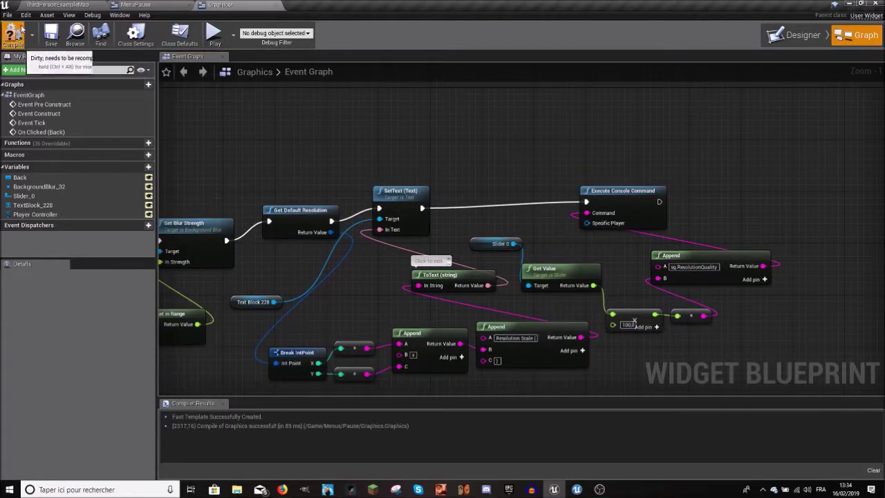
pyautogui.moveTo(539, 196)
pyautogui.mouseDown(button='right')
pyautogui.moveTo(553, 146)
pyautogui.moveTo(604, 115)
pyautogui.moveTo(455, 205)
pyautogui.moveTo(482, 221)
pyautogui.mouseUp(button='right')
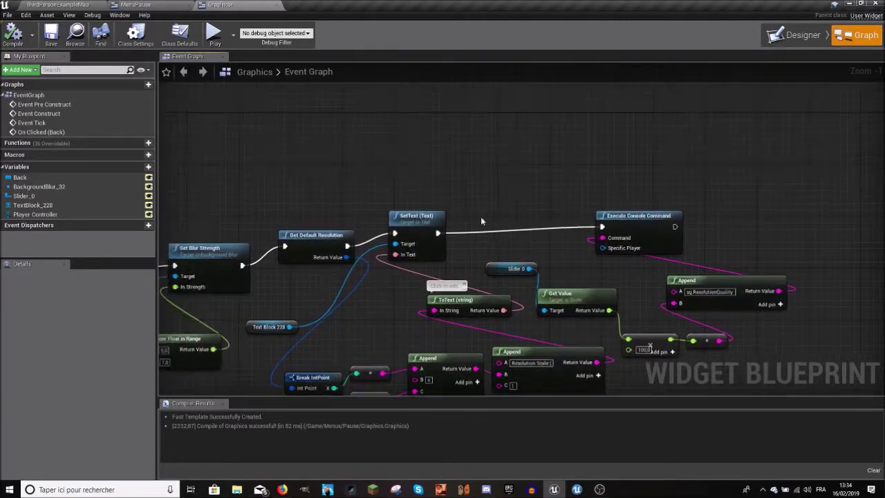
pyautogui.click(88, 4)
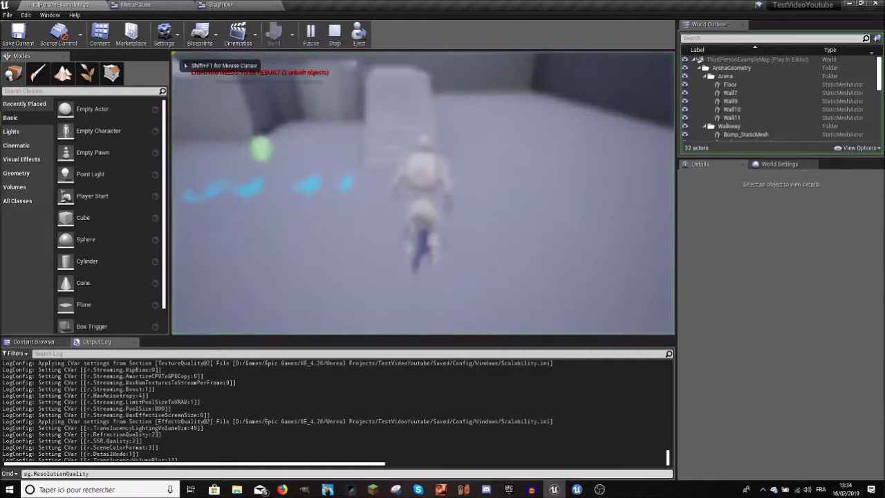
# Step: In the pause menu's Graphics submenu, sweep the Resolution Scale slider across its full range
pyautogui.press('p')
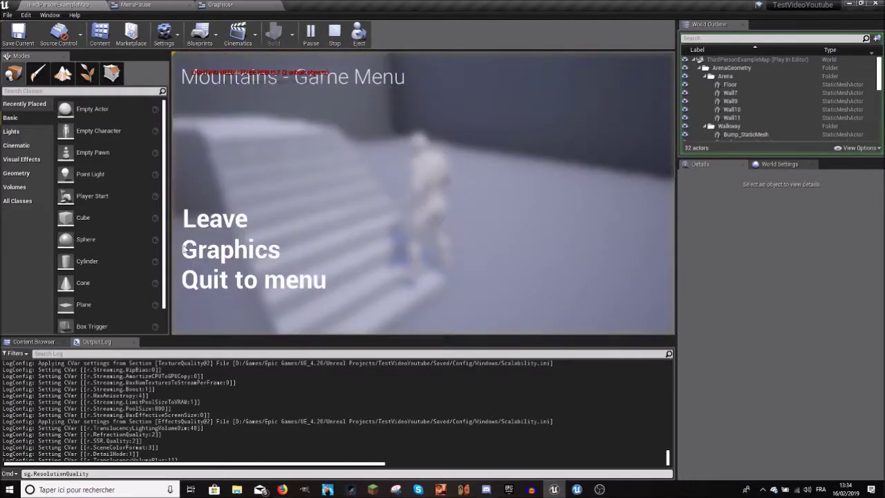
pyautogui.click(185, 250)
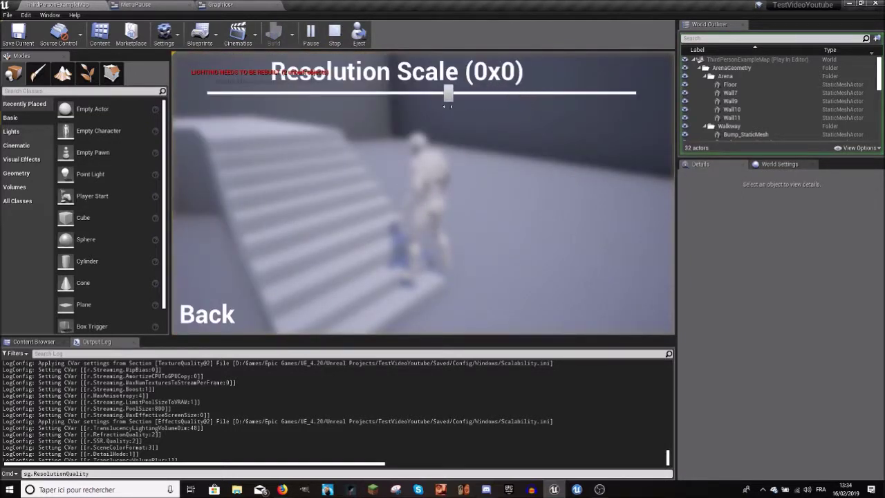
pyautogui.moveTo(547, 92)
pyautogui.mouseDown()
pyautogui.moveTo(223, 130)
pyautogui.moveTo(518, 143)
pyautogui.mouseUp()
pyautogui.moveTo(379, 154); pyautogui.dragTo(446, 172)
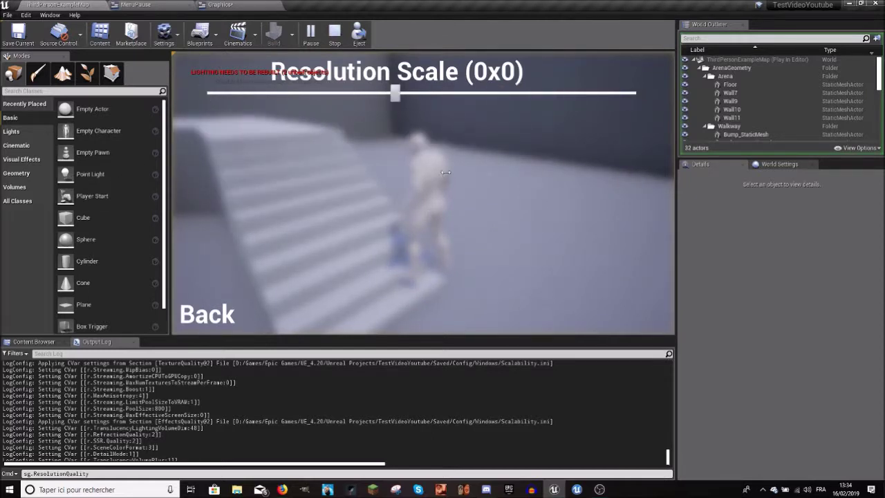
pyautogui.moveTo(516, 151); pyautogui.dragTo(302, 137)
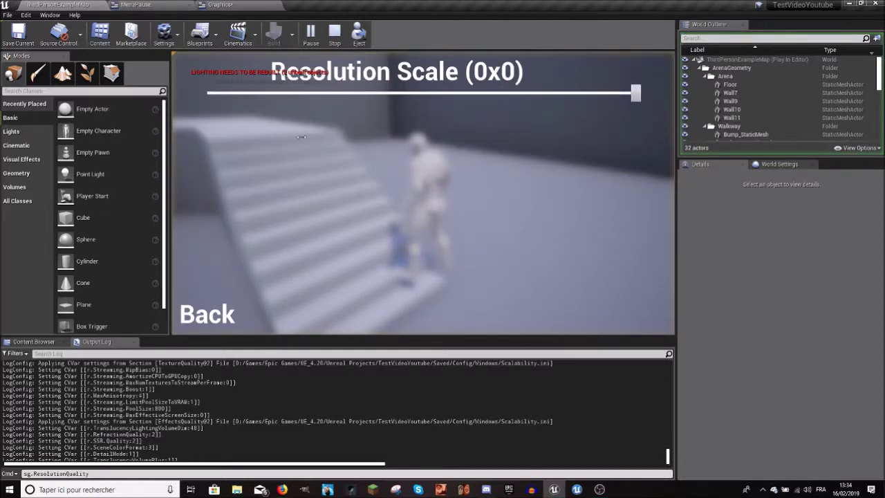
pyautogui.moveTo(244, 102); pyautogui.dragTo(255, 119)
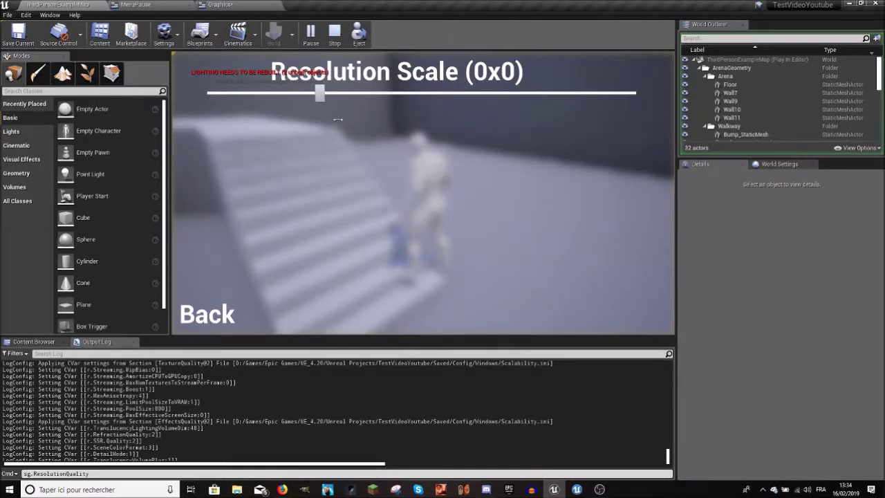
pyautogui.moveTo(204, 151); pyautogui.dragTo(846, 140)
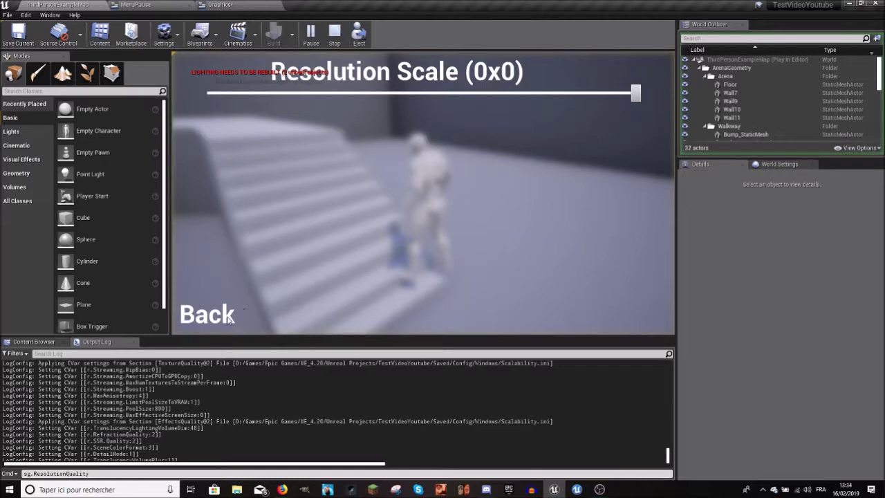
# Step: Stop and restart play, then visit the Graphics submenu and resume the game
pyautogui.press('Escape')
pyautogui.click(309, 33)
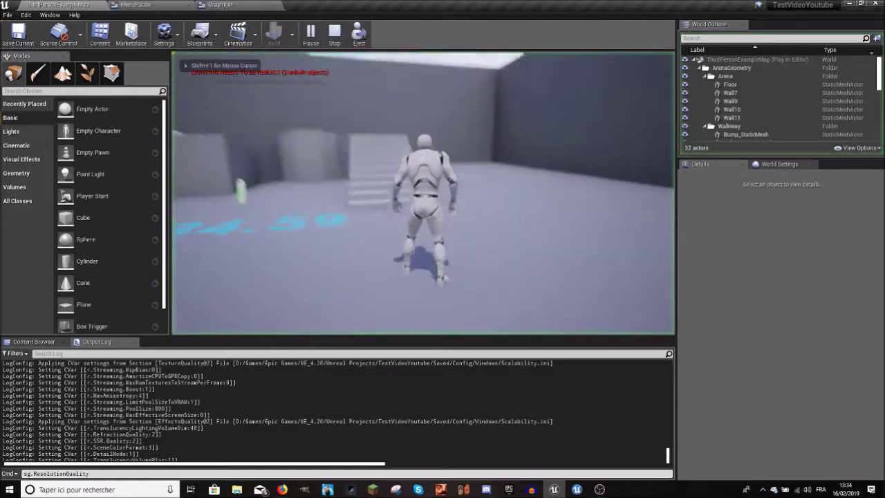
pyautogui.click(206, 219)
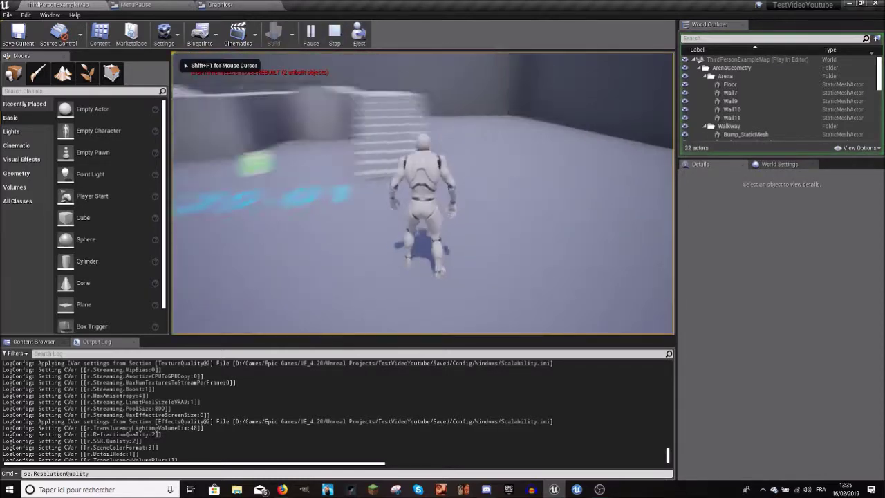
pyautogui.click(227, 261)
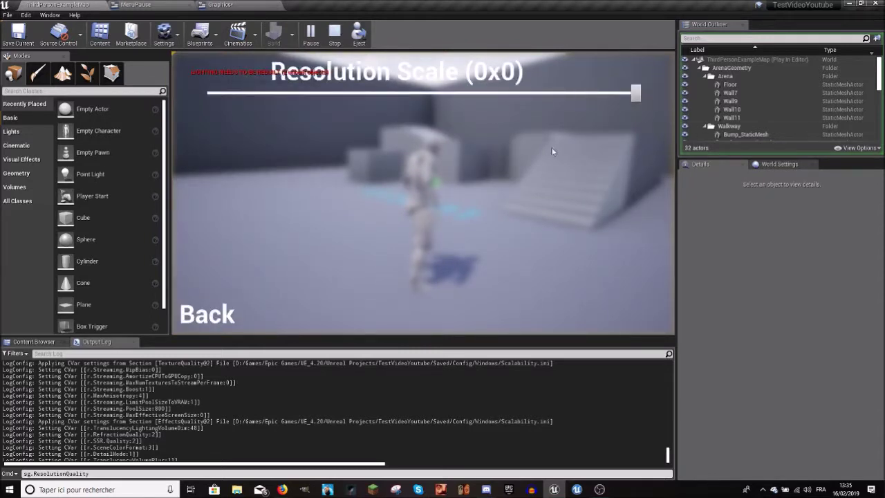
pyautogui.click(208, 312)
pyautogui.click(228, 220)
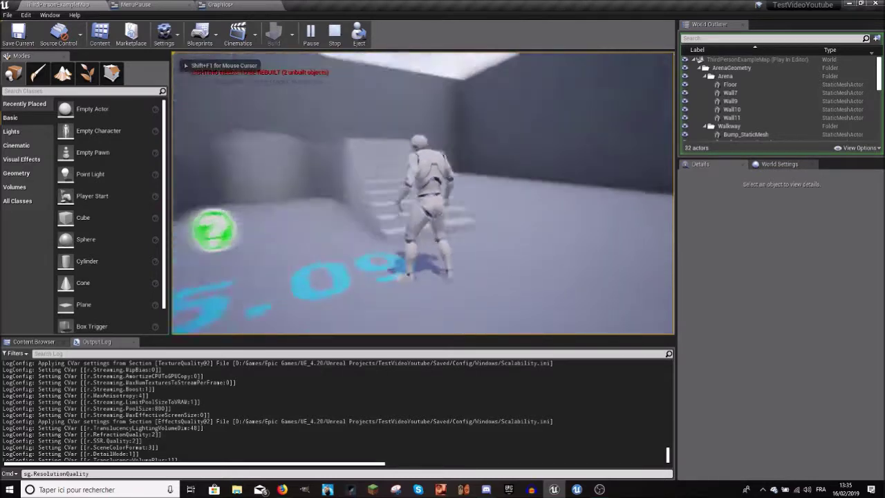
# Step: Reopen Graphics, drop Resolution Scale to its minimum, and resume play
pyautogui.press('p')
pyautogui.click(208, 249)
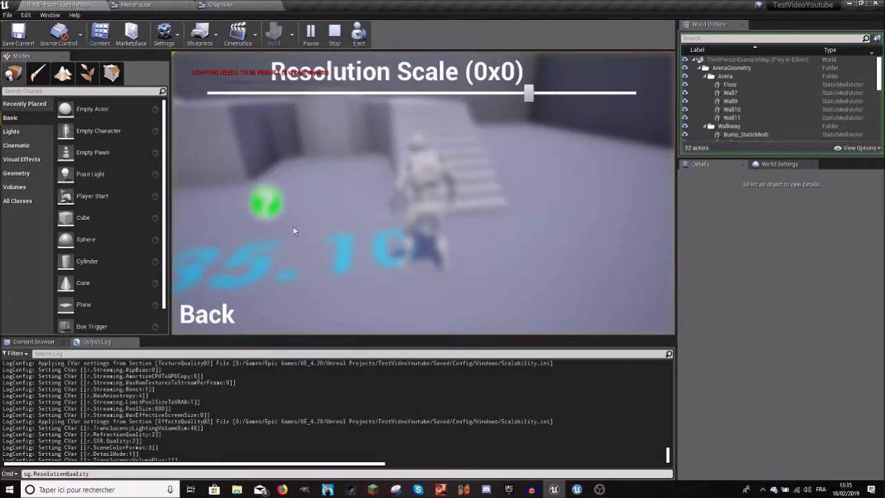
pyautogui.moveTo(482, 103); pyautogui.dragTo(210, 162)
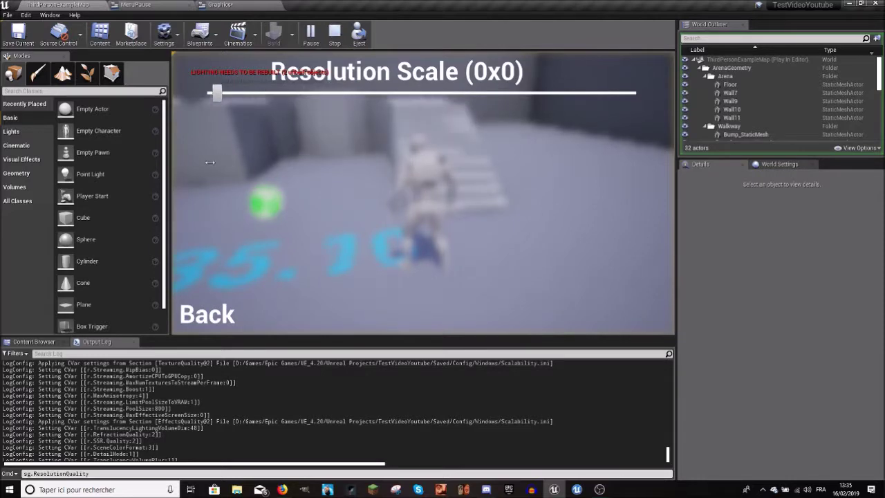
pyautogui.click(206, 312)
pyautogui.click(220, 216)
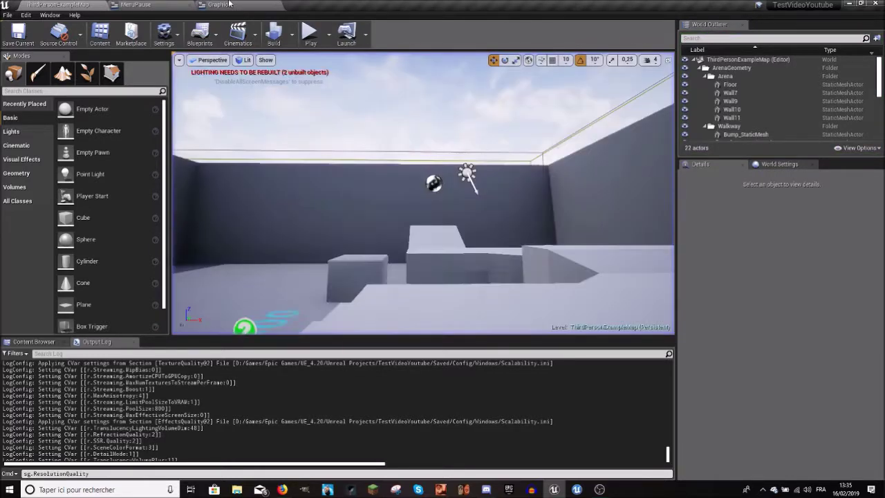
# Step: End play and delete the Get Default Resolution node in the Graphics graph
pyautogui.hotkey('shift', 'F1')
pyautogui.click(220, 5)
pyautogui.moveTo(599, 277); pyautogui.dragTo(465, 270, button='right')
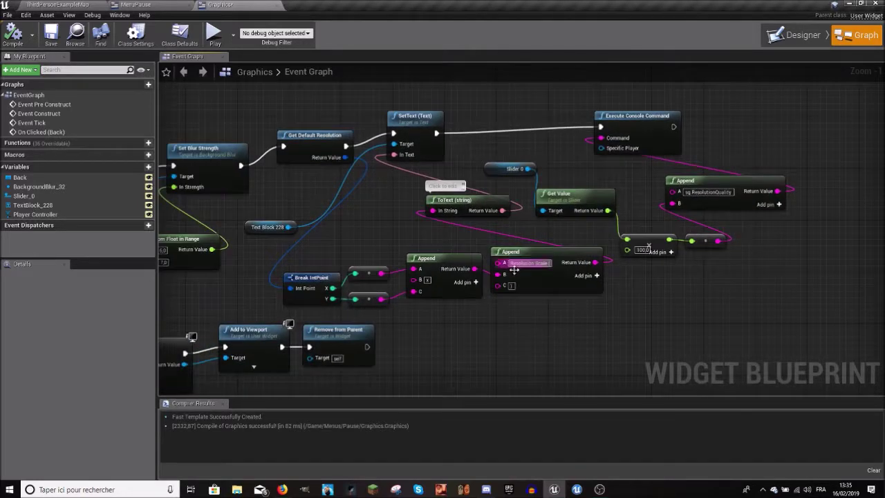
pyautogui.click(465, 268)
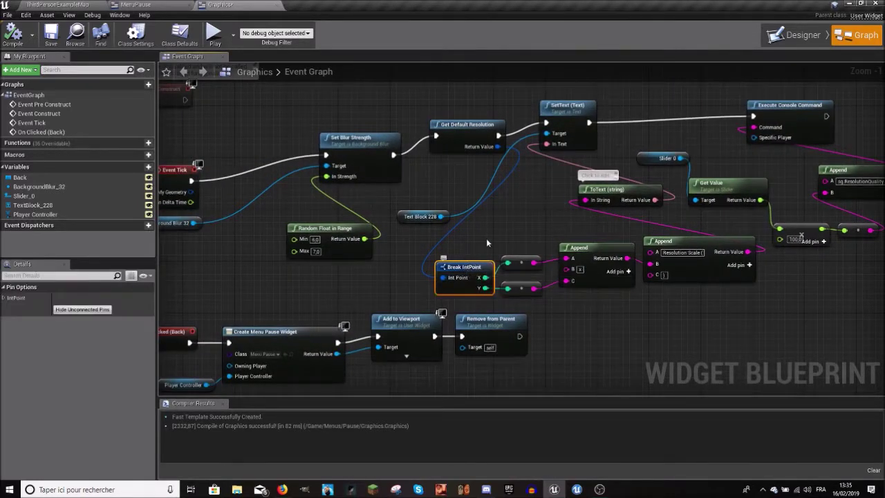
pyautogui.click(486, 238)
pyautogui.moveTo(474, 134); pyautogui.dragTo(396, 188, button='right')
pyautogui.press('Delete')
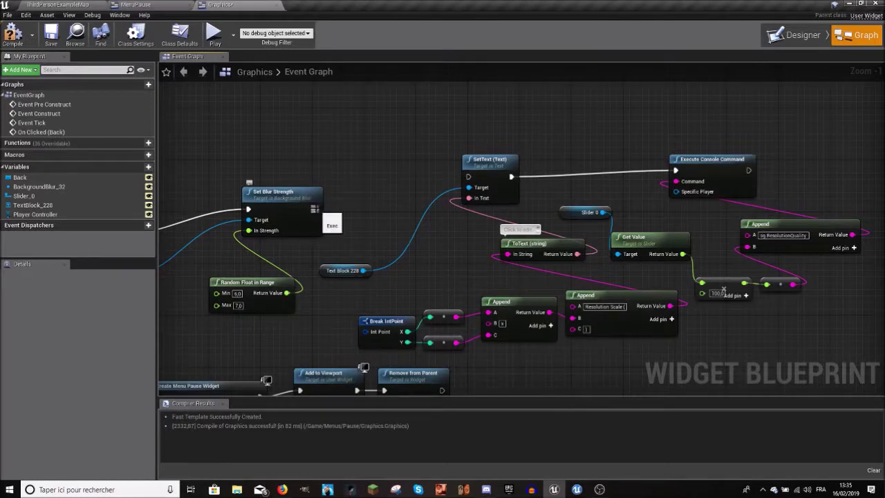
# Step: Add a Get Screen Resolution node from Set Blur Strength's execution output
pyautogui.moveTo(315, 209); pyautogui.dragTo(325, 206)
pyautogui.write('get')
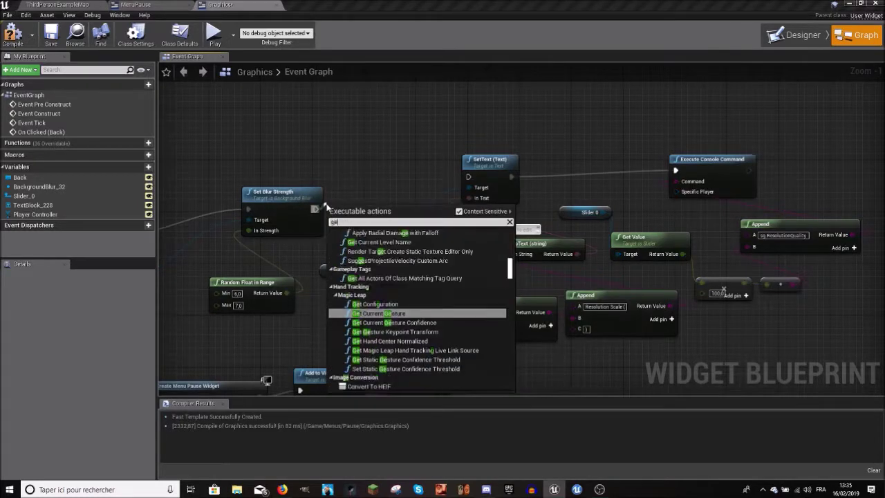
pyautogui.write(' resolu')
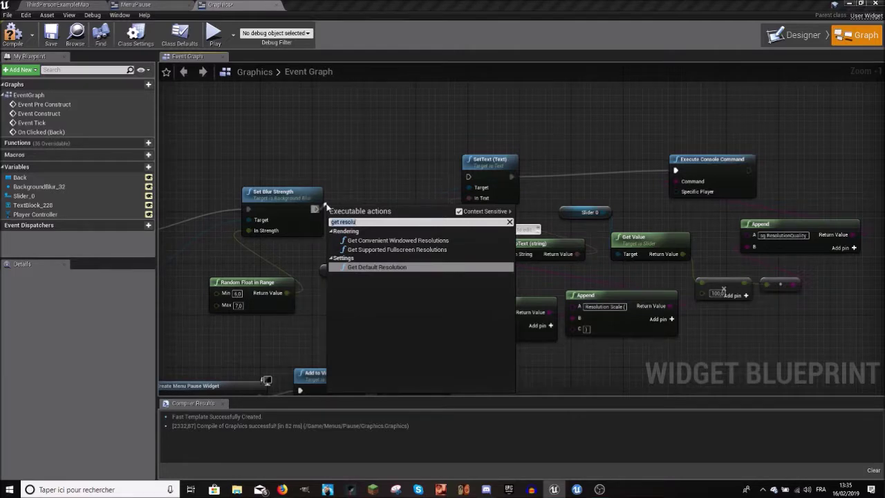
pyautogui.click(459, 212)
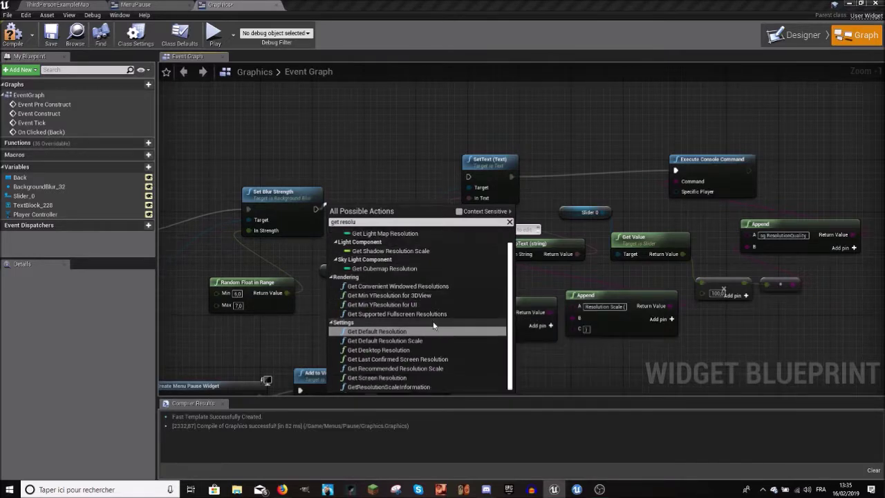
pyautogui.click(420, 374)
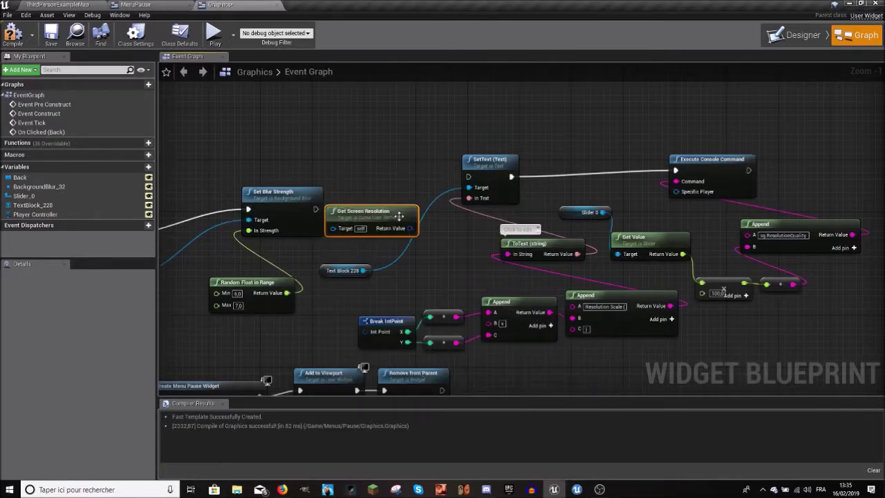
pyautogui.moveTo(360, 215)
pyautogui.mouseDown()
pyautogui.moveTo(407, 266)
pyautogui.moveTo(336, 305)
pyautogui.mouseUp()
pyautogui.moveTo(335, 304); pyautogui.dragTo(419, 263, button='right')
# Step: Feed Get Game User Settings into its Target and run it after Set Blur Strength
pyautogui.moveTo(395, 279)
pyautogui.mouseDown()
pyautogui.moveTo(355, 305)
pyautogui.moveTo(306, 304)
pyautogui.mouseUp()
pyautogui.click(435, 118)
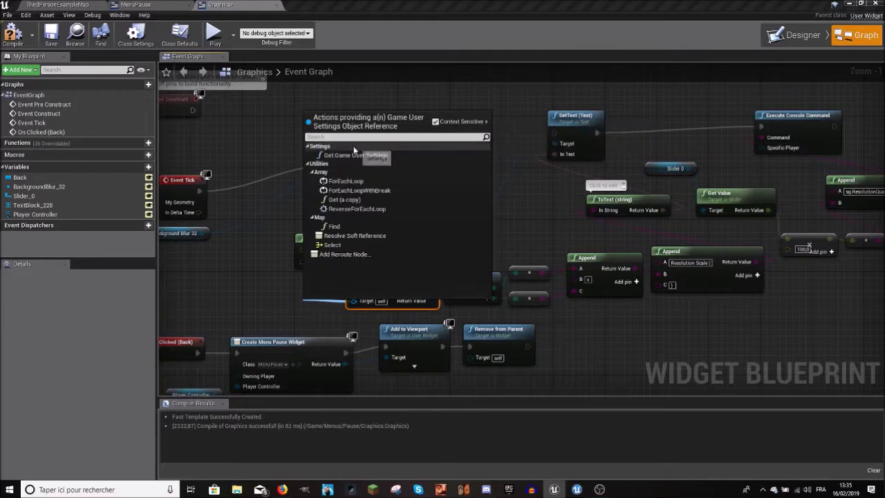
pyautogui.click(332, 152)
pyautogui.moveTo(381, 309)
pyautogui.mouseDown()
pyautogui.moveTo(524, 161)
pyautogui.moveTo(524, 148)
pyautogui.mouseUp()
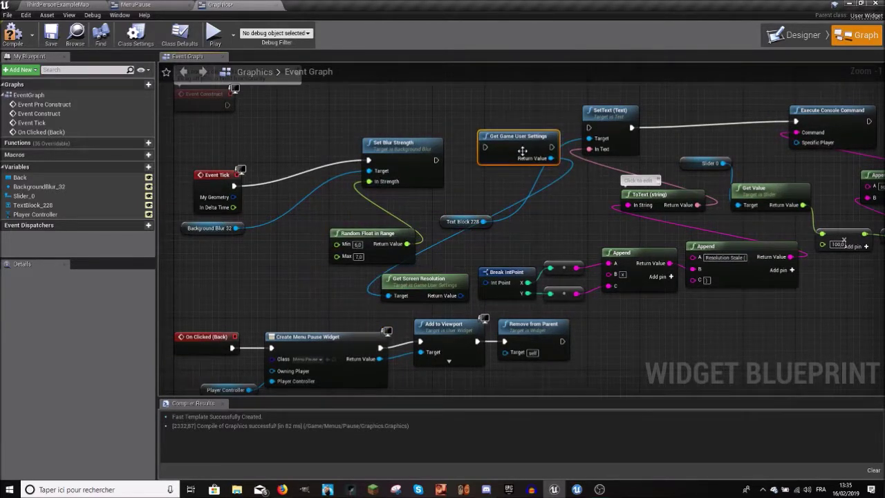
pyautogui.moveTo(446, 167); pyautogui.dragTo(362, 191, button='right')
pyautogui.moveTo(362, 191); pyautogui.dragTo(401, 170)
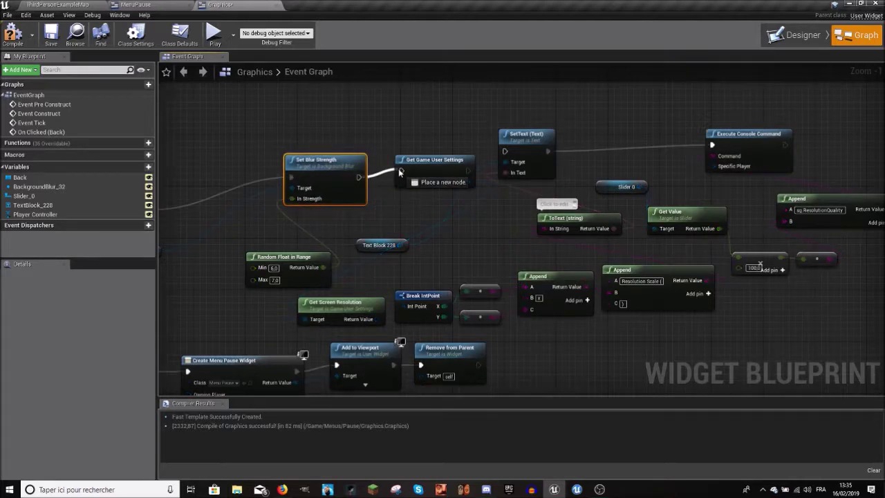
pyautogui.moveTo(468, 170)
pyautogui.mouseDown()
pyautogui.moveTo(505, 151)
pyautogui.moveTo(433, 170)
pyautogui.mouseUp()
pyautogui.moveTo(339, 302)
pyautogui.mouseDown()
pyautogui.moveTo(317, 300)
pyautogui.moveTo(413, 305)
pyautogui.mouseUp()
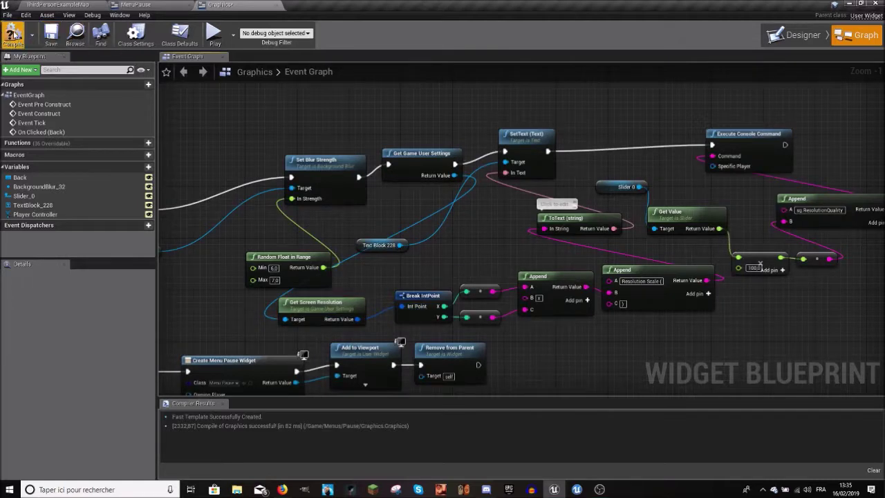
# Step: Playtest the Resolution Scale (1920x1080) slider, stop, and open the MenuPause graph
pyautogui.click(58, 5)
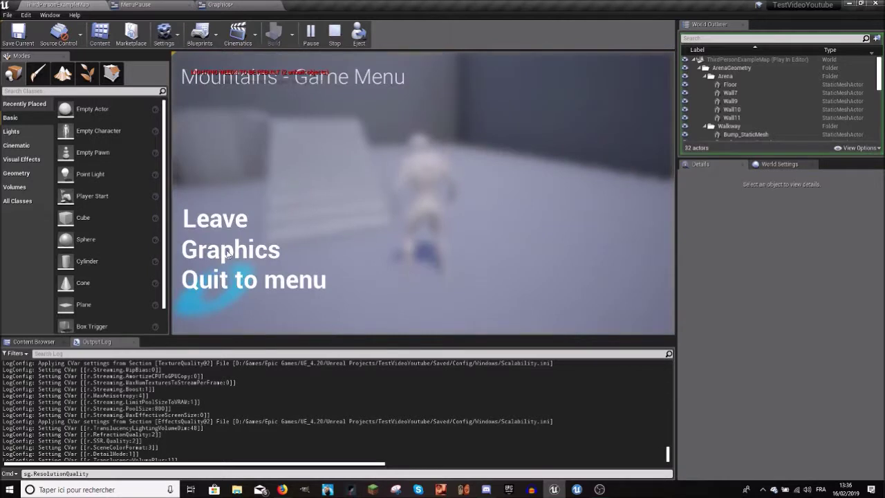
pyautogui.click(228, 254)
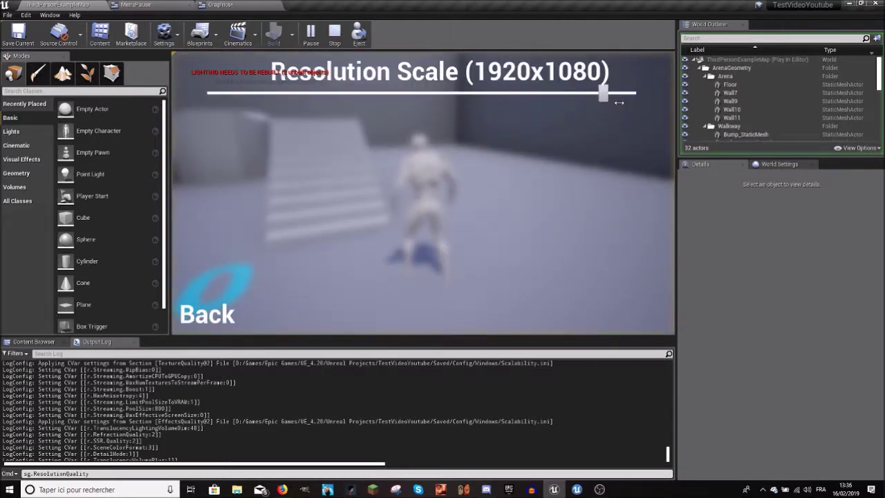
pyautogui.moveTo(364, 135); pyautogui.dragTo(302, 152)
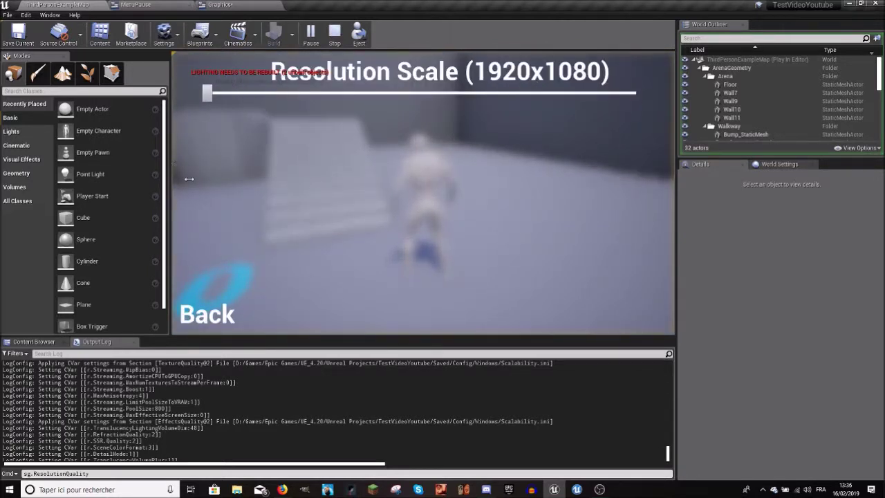
pyautogui.click(215, 299)
pyautogui.click(240, 213)
pyautogui.press('Escape')
pyautogui.click(130, 4)
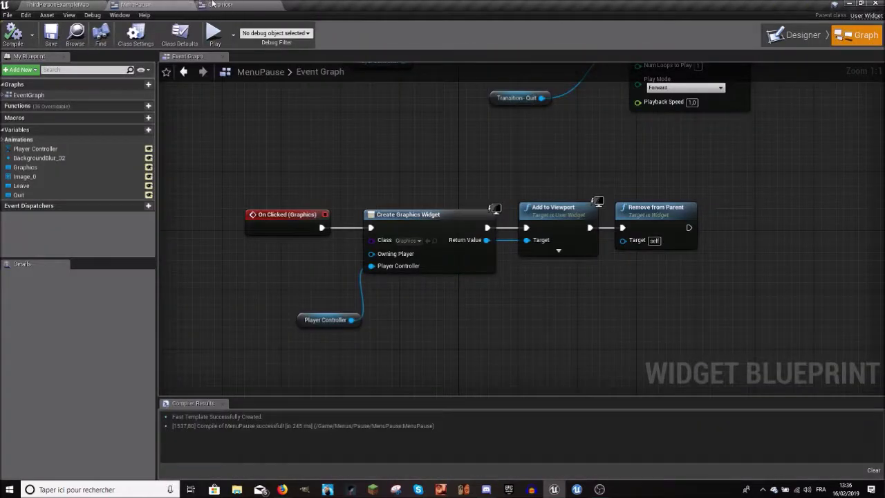
# Step: Back in the Graphics graph, delete the Get Game User Settings node
pyautogui.click(220, 5)
pyautogui.moveTo(451, 309); pyautogui.dragTo(550, 285, button='right')
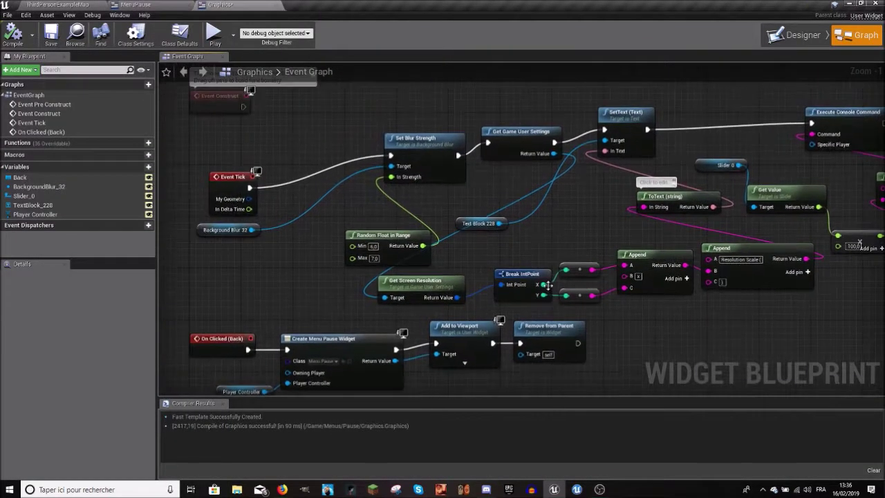
pyautogui.moveTo(817, 194); pyautogui.dragTo(638, 202, button='right')
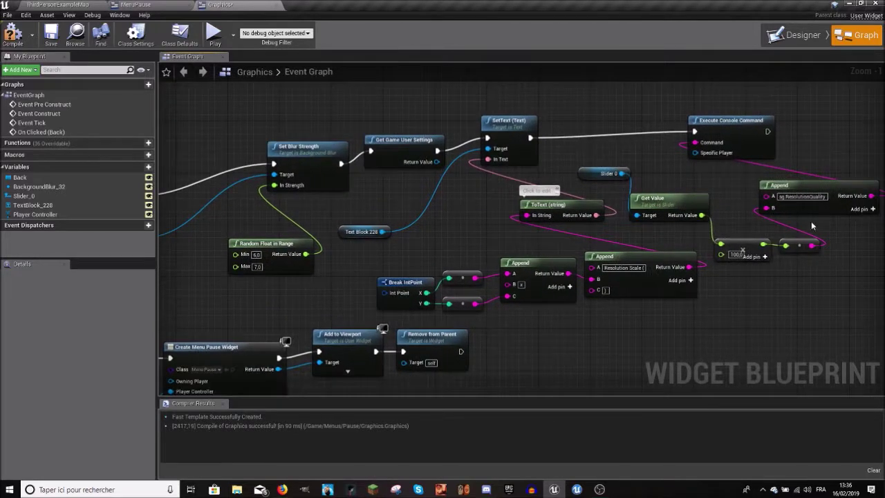
pyautogui.moveTo(335, 153); pyautogui.dragTo(495, 158, button='right')
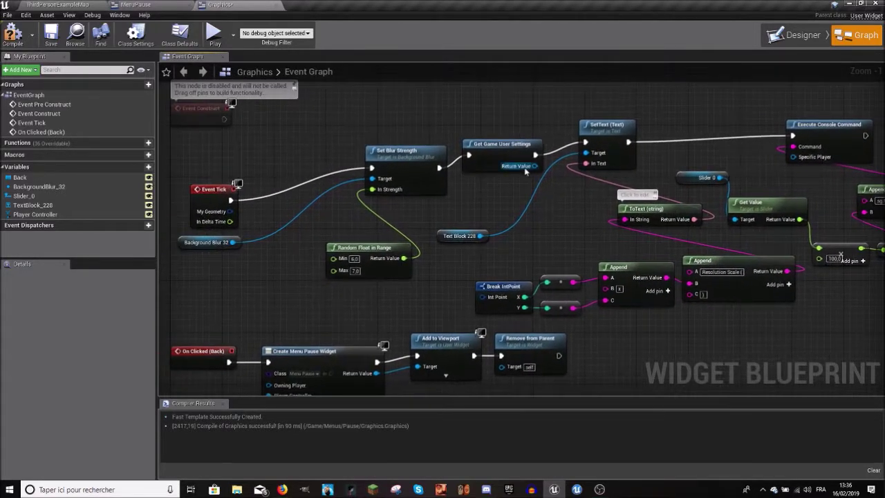
pyautogui.click(495, 158)
pyautogui.press('Delete')
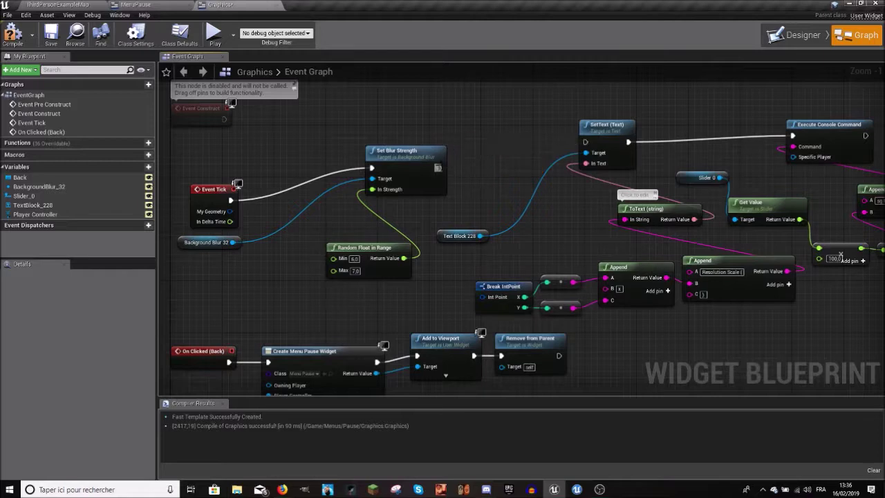
# Step: Try adding a GetResolutionScaleInformation node, then delete it
pyautogui.moveTo(439, 168); pyautogui.dragTo(467, 161)
pyautogui.write('get')
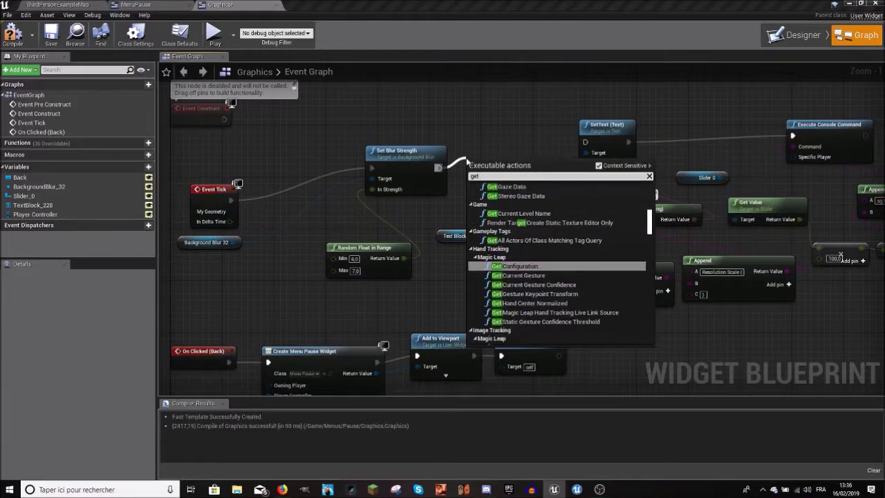
pyautogui.write(' resolution')
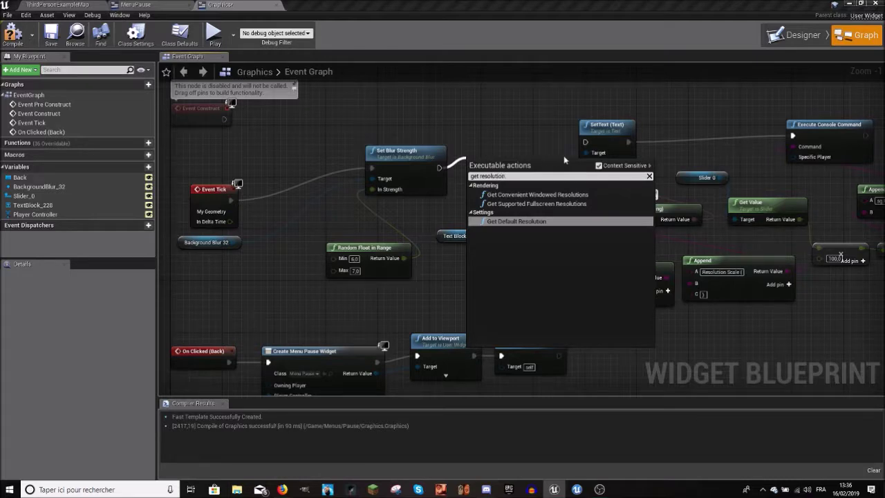
pyautogui.click(605, 168)
pyautogui.scroll(-1, 536, 304)
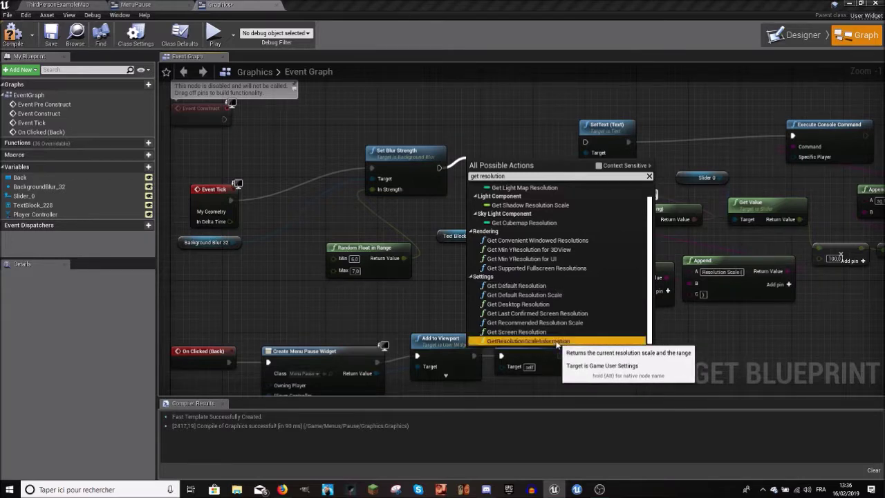
pyautogui.click(559, 341)
pyautogui.moveTo(524, 199)
pyautogui.mouseDown()
pyautogui.moveTo(505, 148)
pyautogui.moveTo(335, 323)
pyautogui.moveTo(264, 329)
pyautogui.mouseUp()
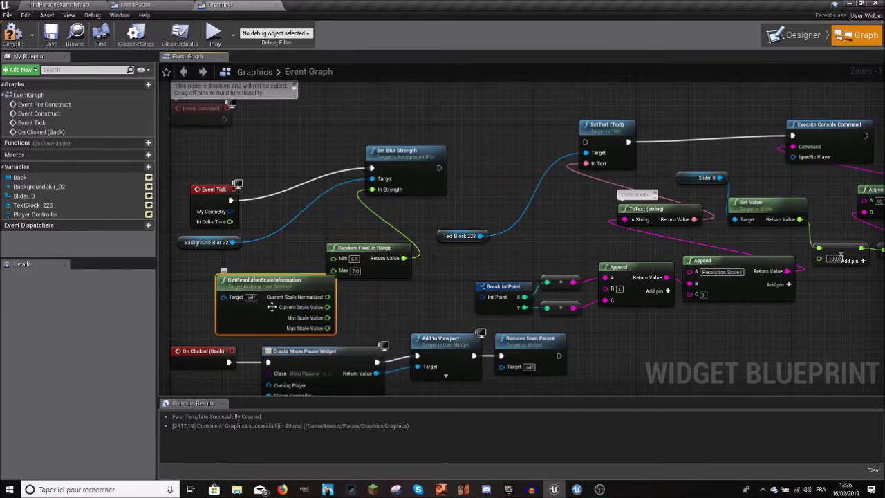
pyautogui.moveTo(275, 306); pyautogui.dragTo(373, 288, button='right')
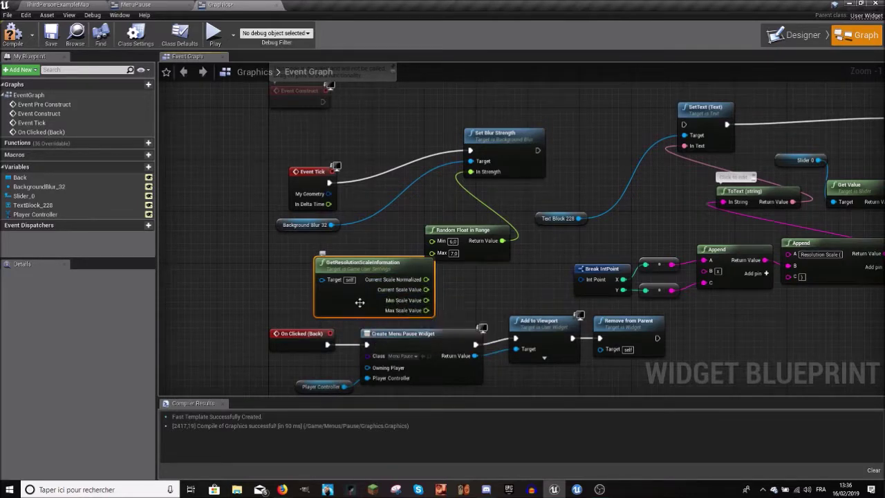
pyautogui.press('Delete')
# Step: Add Get Last Confirmed Screen Resolution and connect its output to Break IntPoint
pyautogui.moveTo(539, 177); pyautogui.dragTo(501, 184, button='right')
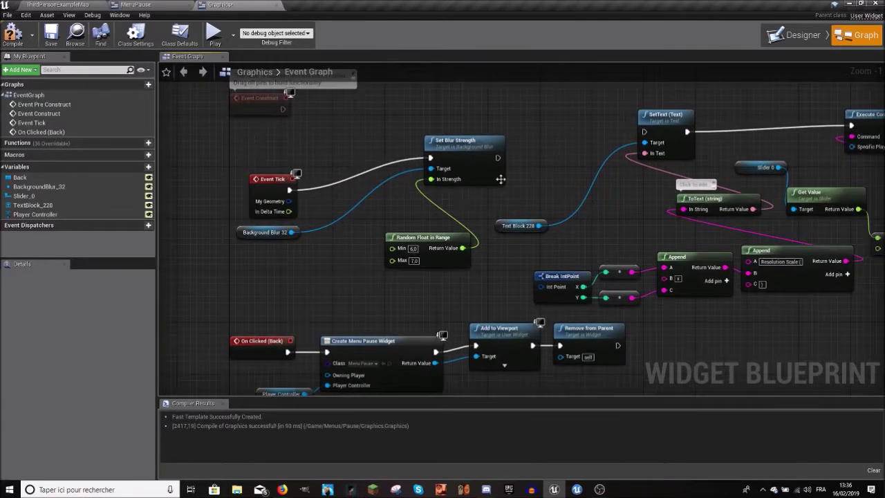
pyautogui.moveTo(498, 158); pyautogui.dragTo(532, 162)
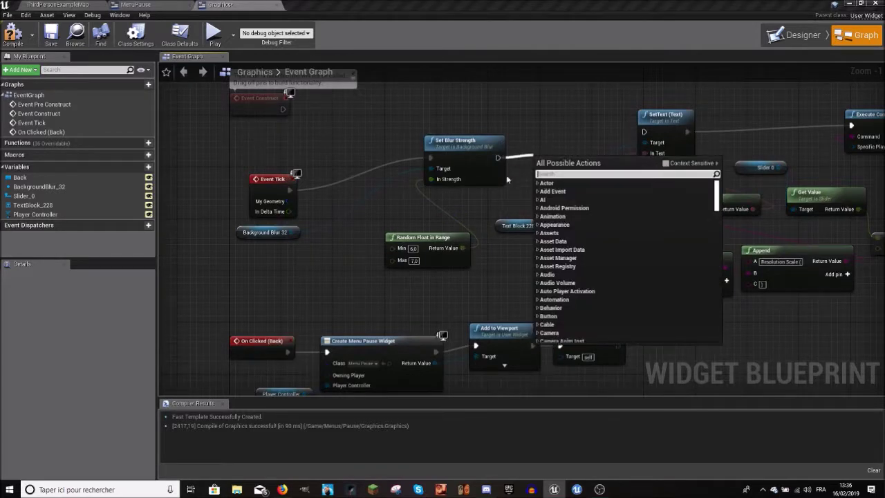
pyautogui.click(503, 178)
pyautogui.rightClick(325, 287)
pyautogui.write('get')
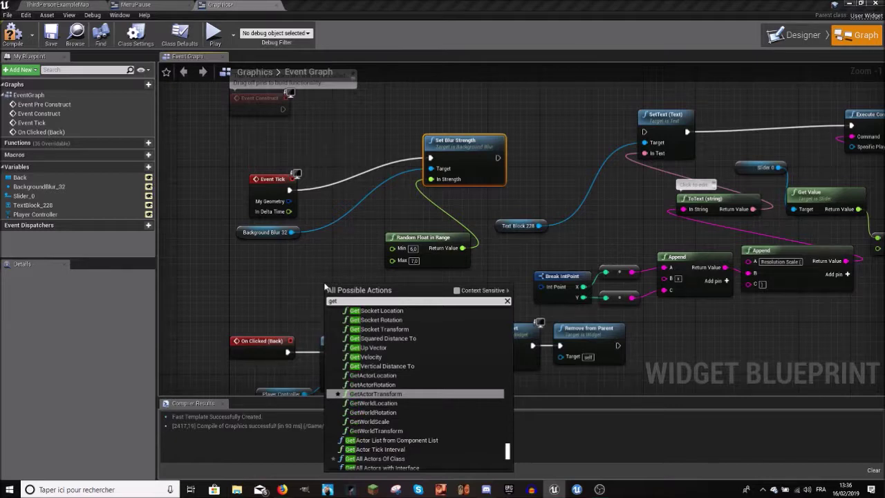
pyautogui.write('resolution')
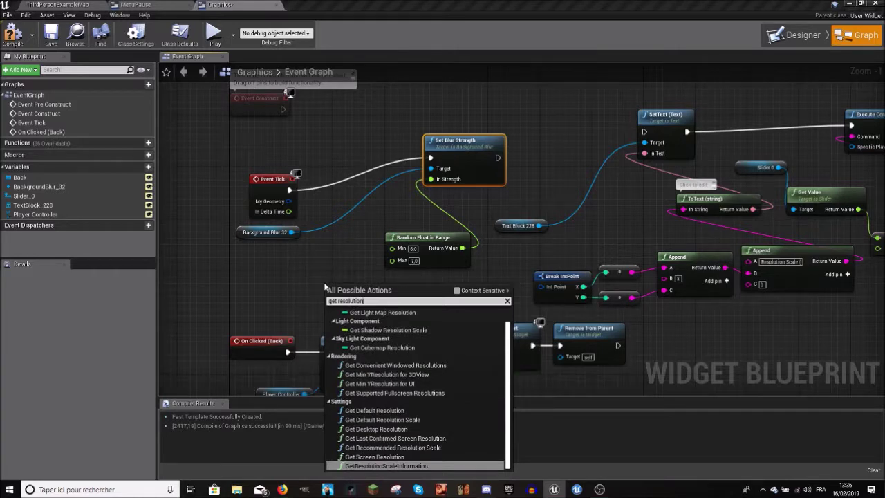
pyautogui.click(425, 442)
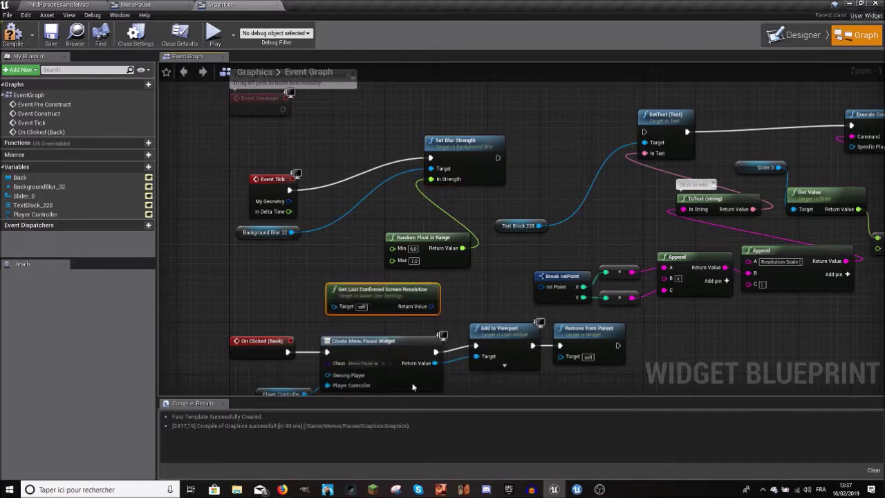
pyautogui.moveTo(406, 307)
pyautogui.mouseDown()
pyautogui.moveTo(607, 302)
pyautogui.moveTo(471, 322)
pyautogui.moveTo(524, 302)
pyautogui.moveTo(496, 319)
pyautogui.mouseUp()
pyautogui.moveTo(450, 305); pyautogui.dragTo(450, 291)
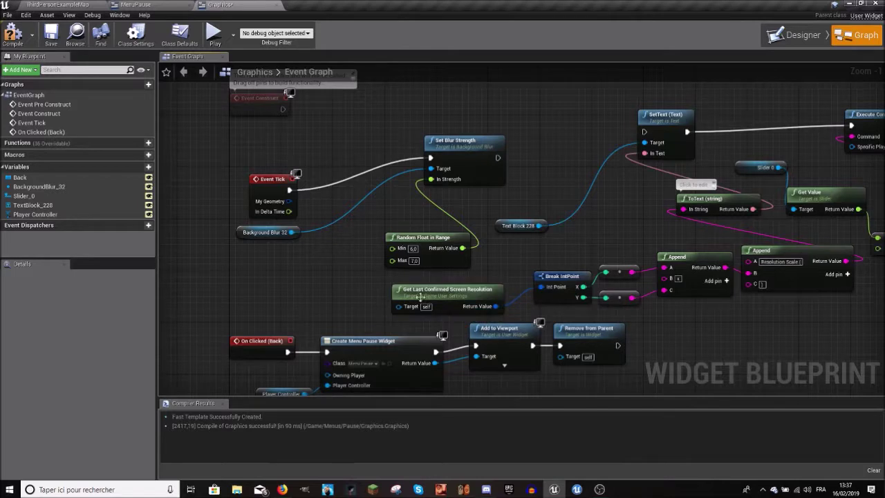
# Step: Give it a Get Game User Settings Target, run between Set Blur Strength and SetText
pyautogui.moveTo(398, 306)
pyautogui.mouseDown()
pyautogui.moveTo(505, 188)
pyautogui.moveTo(529, 201)
pyautogui.mouseUp()
pyautogui.write('get game user')
pyautogui.click(589, 196)
pyautogui.moveTo(564, 166); pyautogui.dragTo(571, 147)
pyautogui.moveTo(456, 140); pyautogui.dragTo(538, 161)
pyautogui.moveTo(606, 158); pyautogui.dragTo(609, 160)
pyautogui.moveTo(646, 134); pyautogui.dragTo(644, 133)
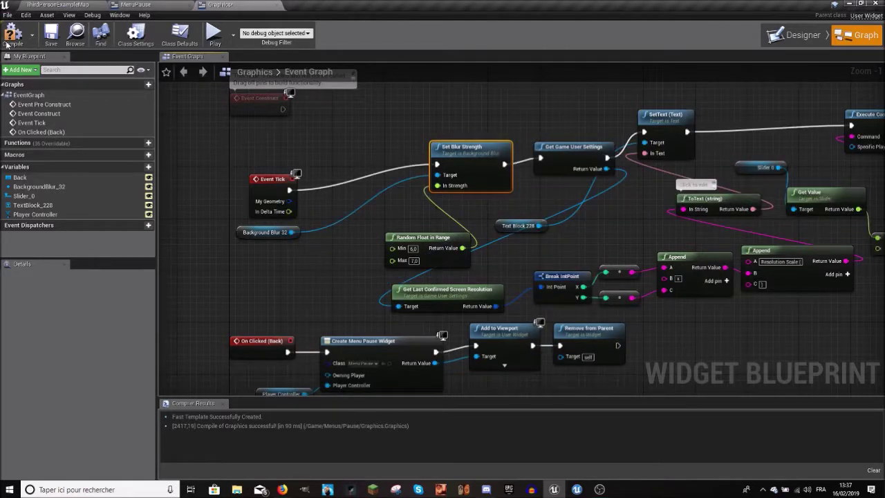
pyautogui.click(95, 4)
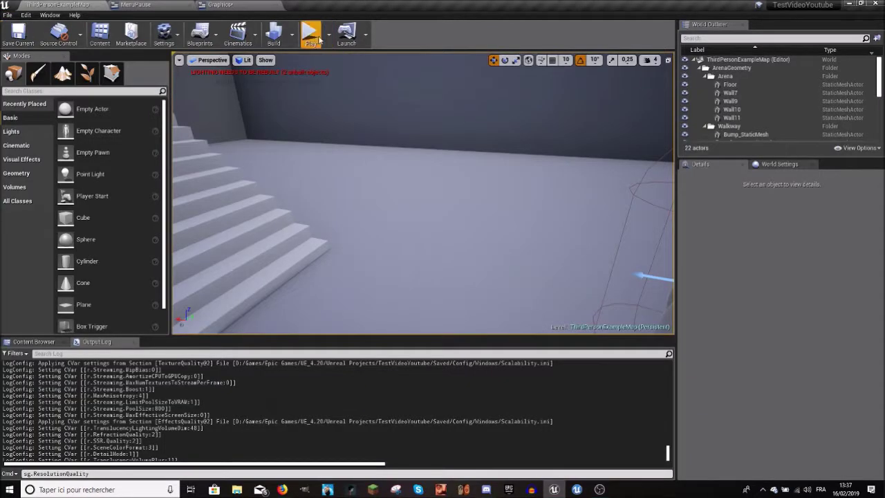
# Step: Playtest the Graphics submenu showing Resolution Scale (1920x1080), then stop
pyautogui.click(311, 35)
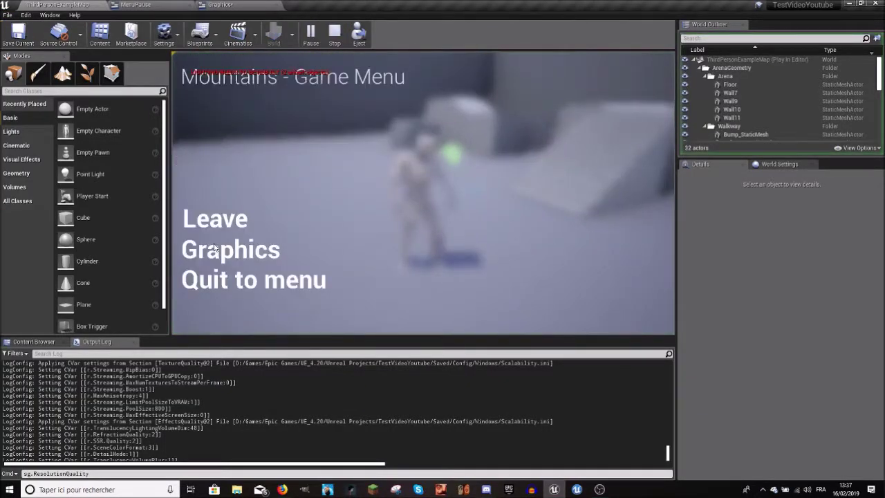
pyautogui.click(215, 248)
pyautogui.press('Escape')
# Step: In the Graphics graph, select Get Game User Settings and view the console command chain
pyautogui.click(201, 4)
pyautogui.moveTo(454, 193); pyautogui.dragTo(346, 188, button='right')
pyautogui.click(465, 147)
pyautogui.moveTo(516, 236); pyautogui.dragTo(411, 235, button='right')
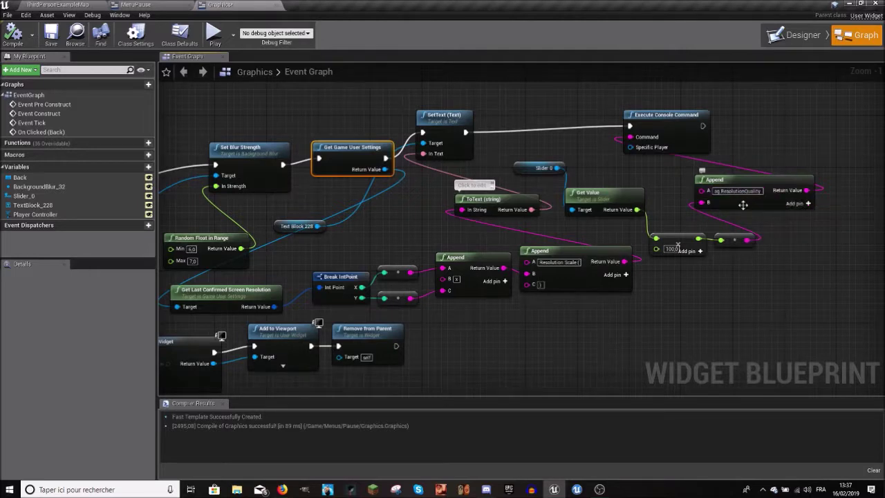
# Step: Delete the Get Last Confirmed Screen Resolution node
pyautogui.moveTo(195, 289); pyautogui.dragTo(319, 270, button='right')
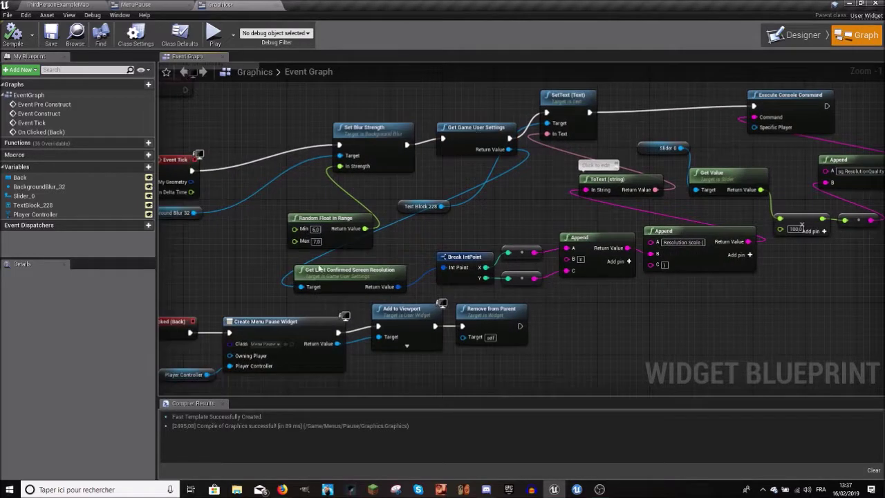
pyautogui.click(320, 269)
pyautogui.press('Delete')
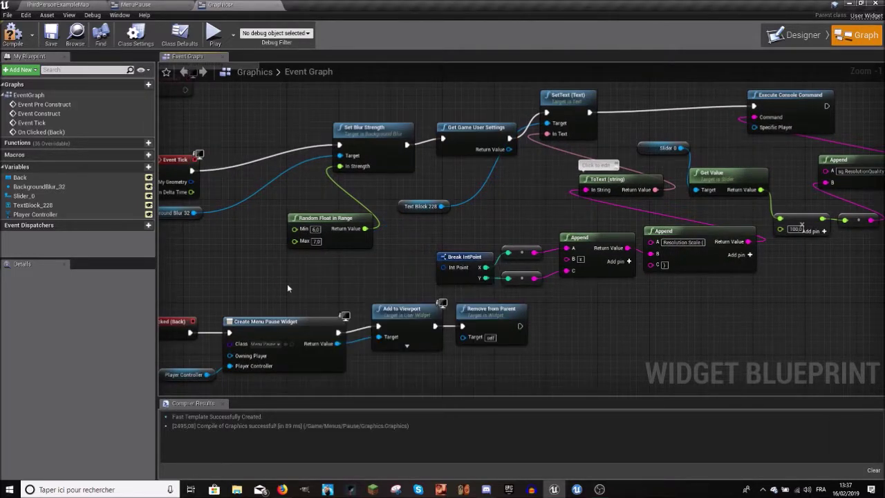
# Step: Add Get Desktop Resolution beside Break IntPoint, wired to the game user settings
pyautogui.rightClick(288, 288)
pyautogui.write('get')
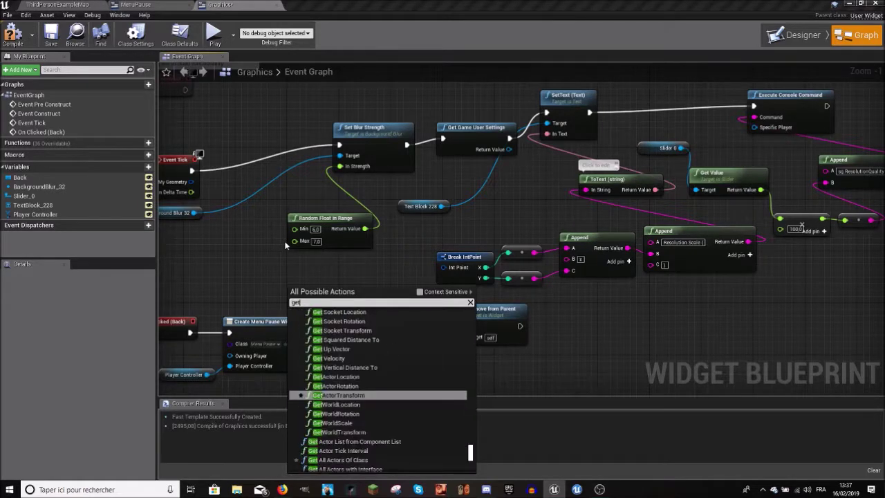
pyautogui.write(' resolution')
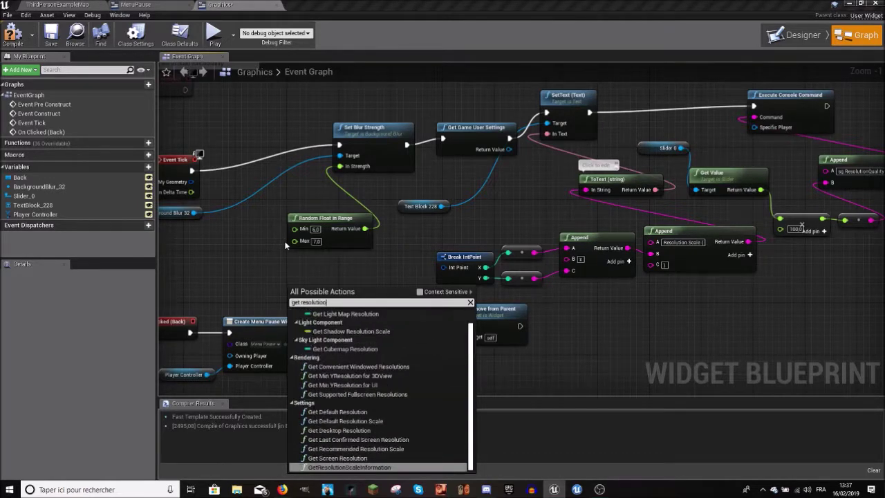
pyautogui.write(' qu')
pyautogui.press('BackSpace')
pyautogui.press('BackSpace')
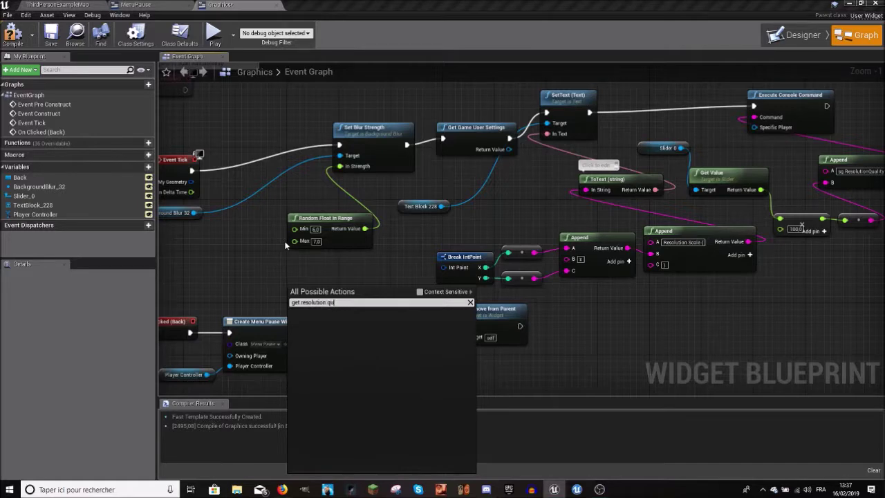
pyautogui.press('BackSpace')
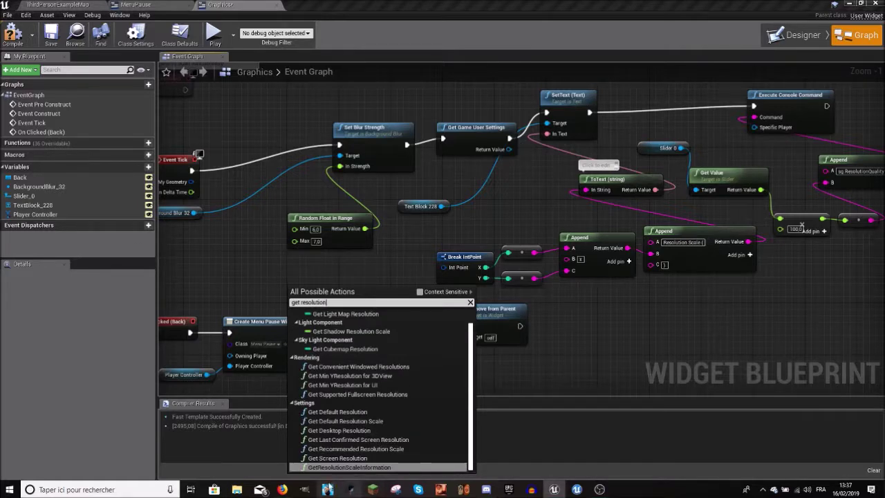
pyautogui.click(372, 430)
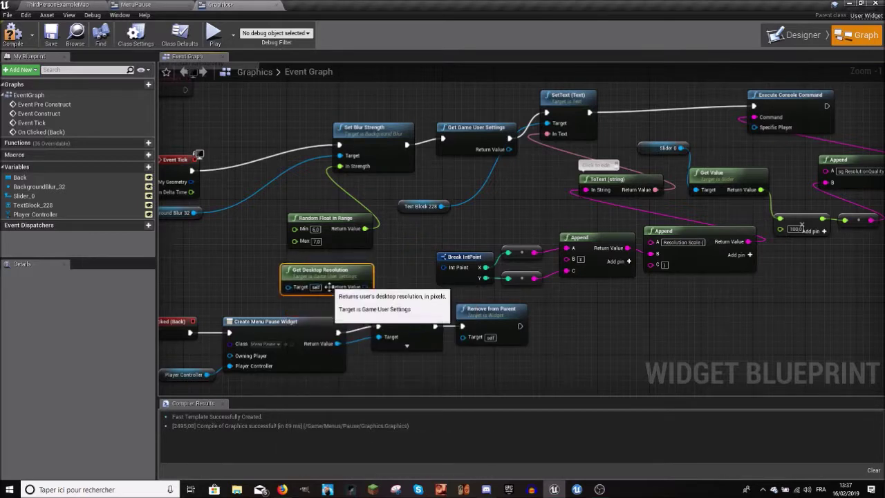
pyautogui.moveTo(345, 293)
pyautogui.mouseDown()
pyautogui.moveTo(401, 289)
pyautogui.moveTo(388, 295)
pyautogui.mouseUp()
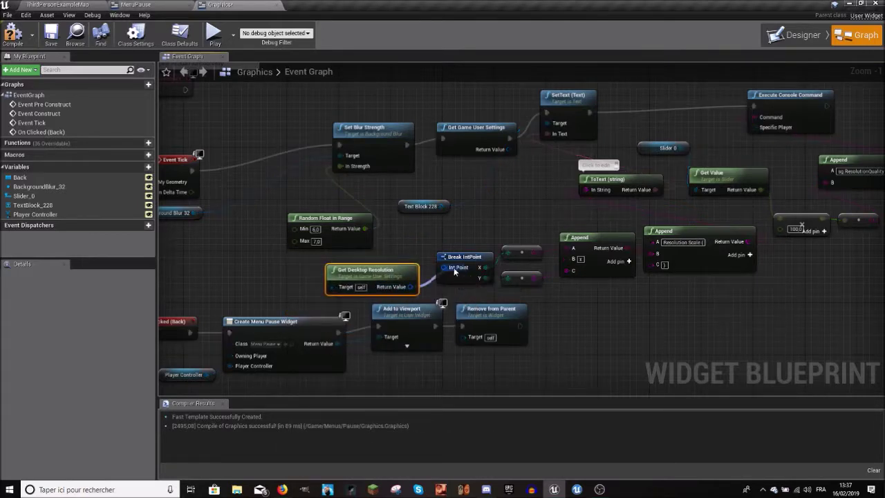
pyautogui.moveTo(333, 286); pyautogui.dragTo(509, 151)
pyautogui.click(52, 5)
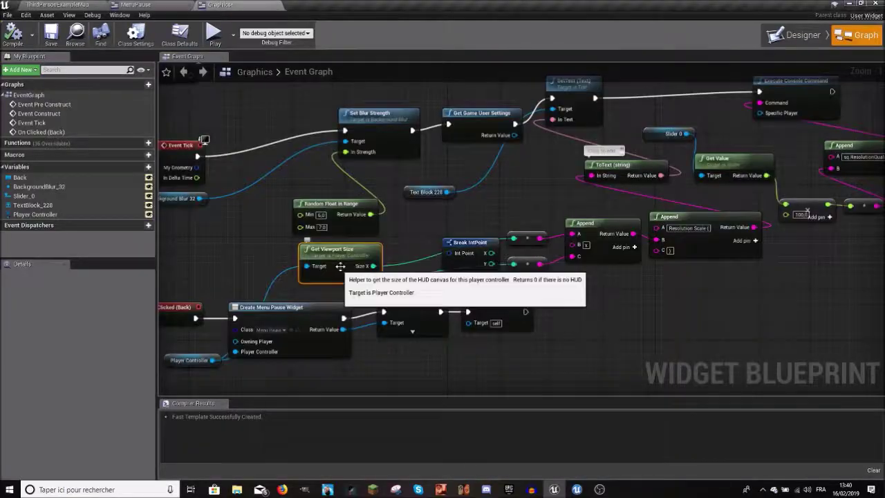
# Step: Drag a wire off a node pin and search the action list for 'get viewport'
pyautogui.scroll(-3, 369, 377)
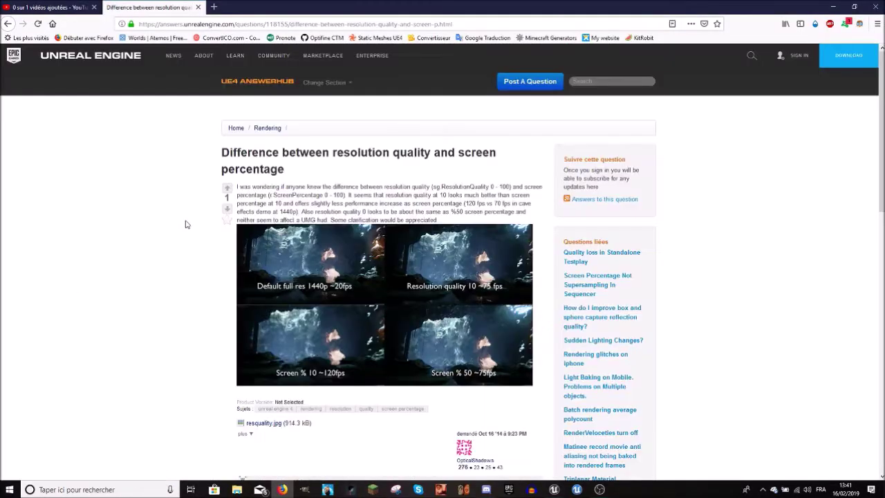
pyautogui.scroll(-2, 184, 223)
pyautogui.scroll(-3, 183, 226)
pyautogui.scroll(-3, 133, 244)
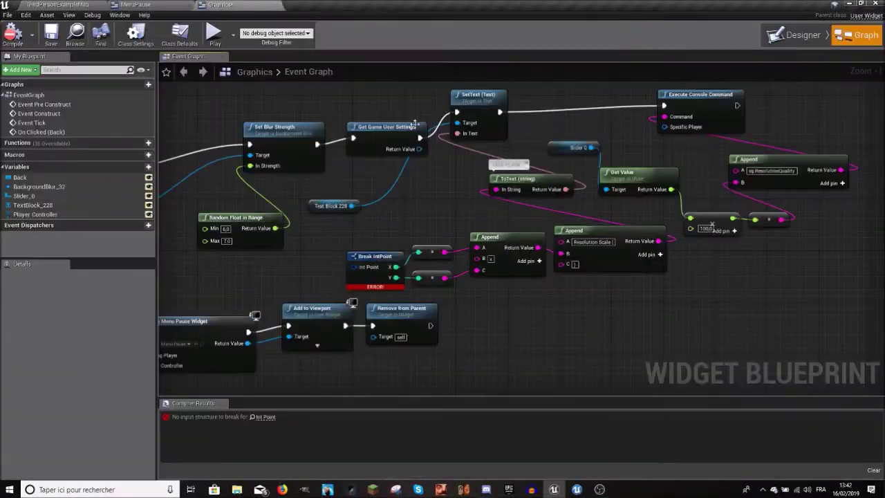
pyautogui.moveTo(419, 148); pyautogui.dragTo(350, 226)
pyautogui.write('get viewport')
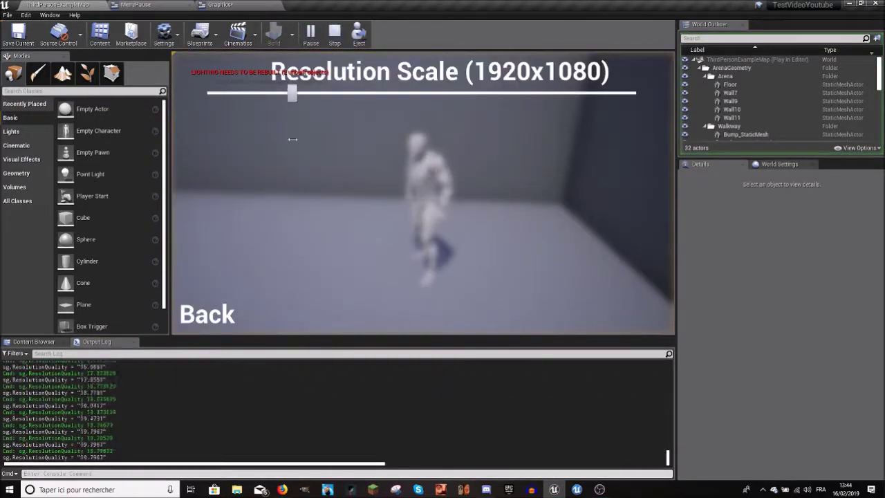
# Step: Nudge Get Screen Resolution in the Graphics graph, then playtest ThirdPersonExampleMap
pyautogui.click(232, 4)
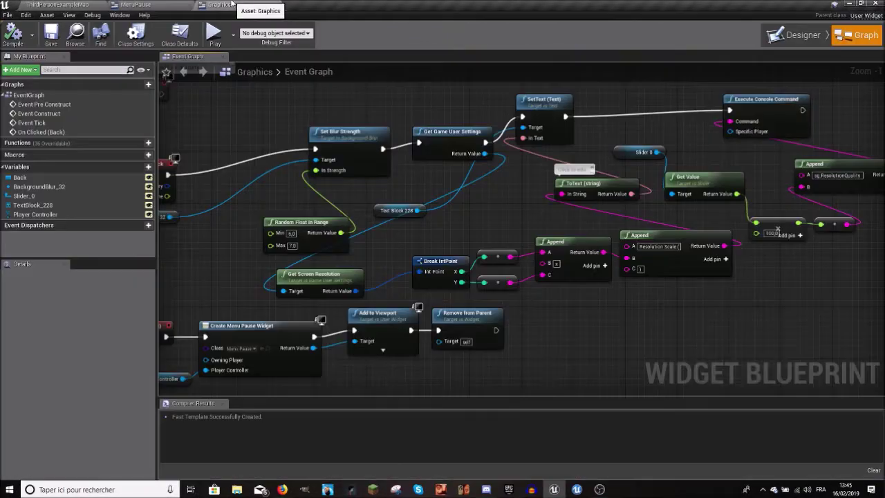
pyautogui.moveTo(325, 275); pyautogui.dragTo(332, 275)
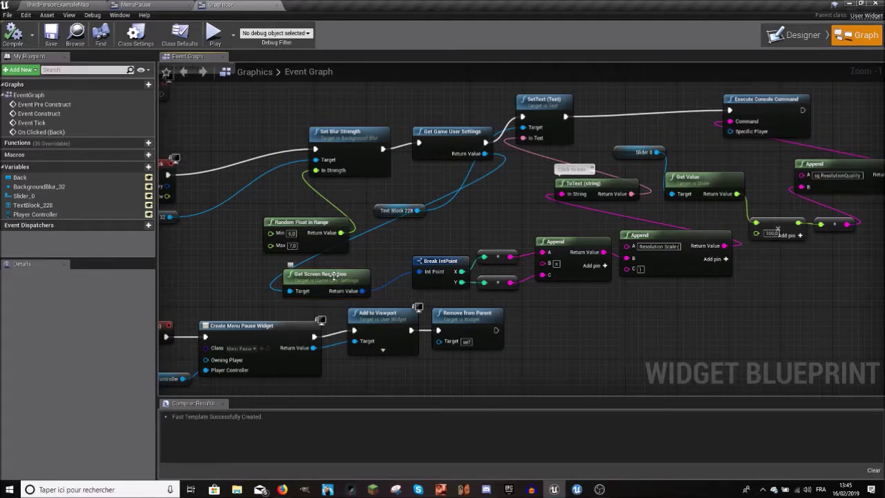
pyautogui.click(305, 222)
pyautogui.click(34, 4)
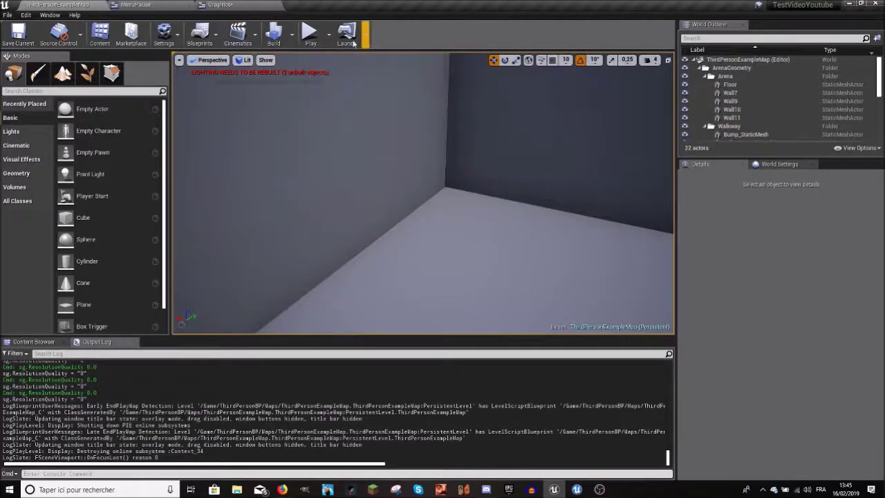
pyautogui.click(310, 34)
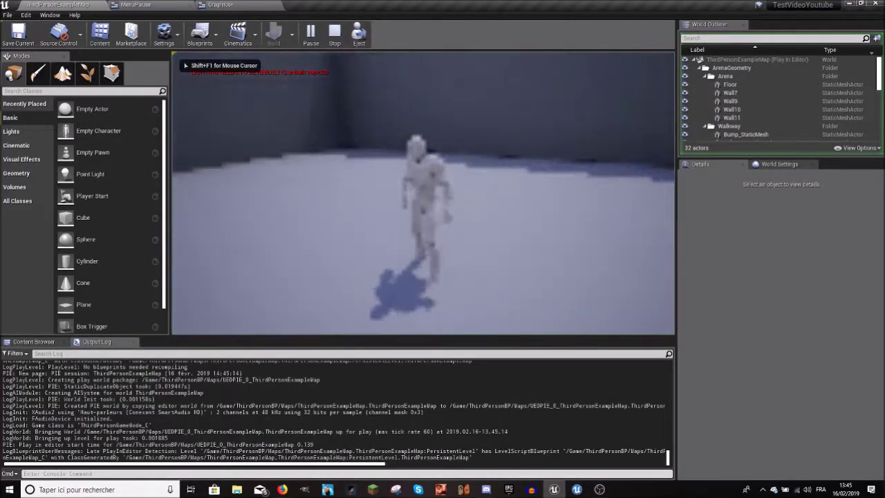
pyautogui.scroll(2, 507, 225)
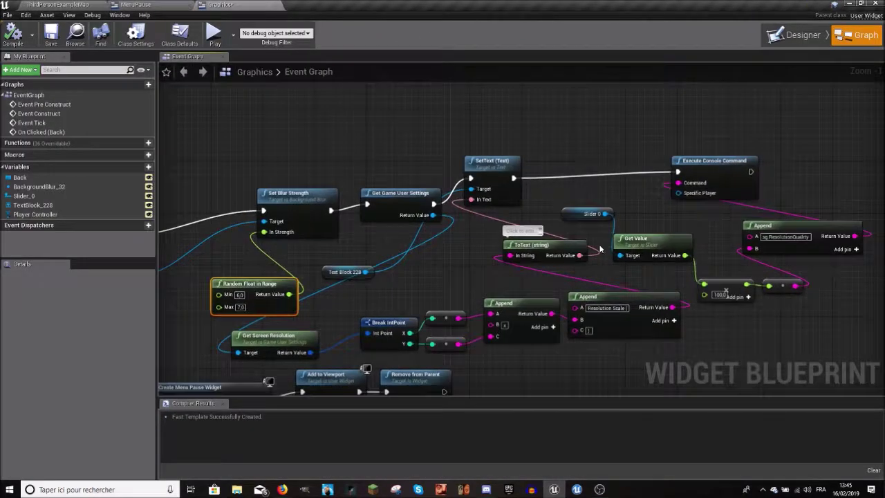
# Step: Delete the Get Screen Resolution node
pyautogui.scroll(1, 507, 225)
pyautogui.moveTo(507, 224); pyautogui.dragTo(447, 246, button='right')
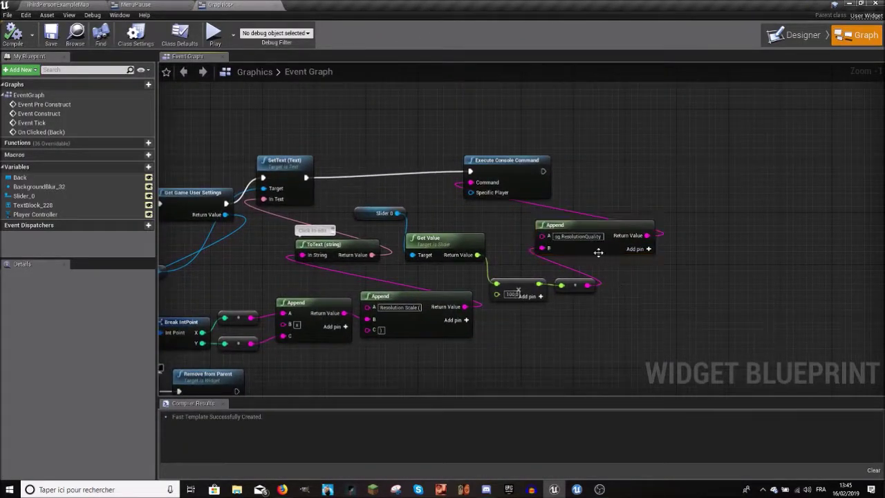
pyautogui.scroll(-2, 603, 283)
pyautogui.scroll(2, 428, 264)
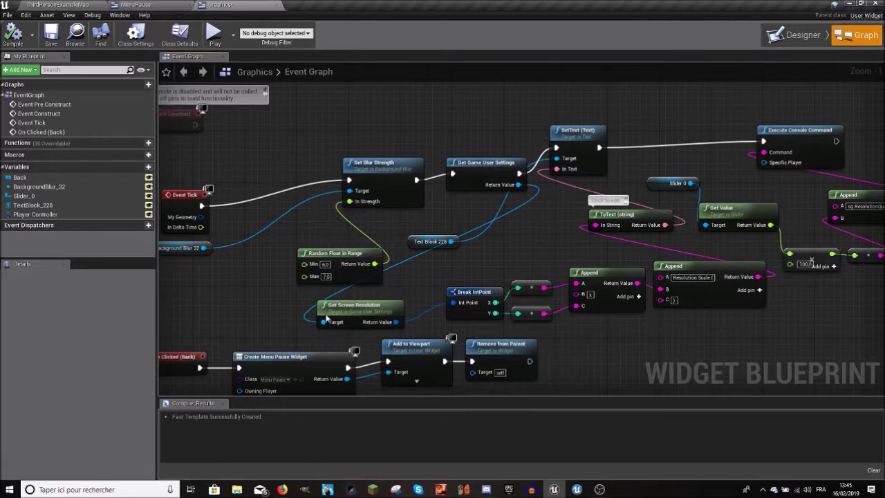
pyautogui.moveTo(326, 317); pyautogui.dragTo(383, 308)
pyautogui.press('Delete')
# Step: Delete Break IntPoint and its two converters, and remove the Append node's C pin
pyautogui.moveTo(447, 262); pyautogui.dragTo(325, 253, button='right')
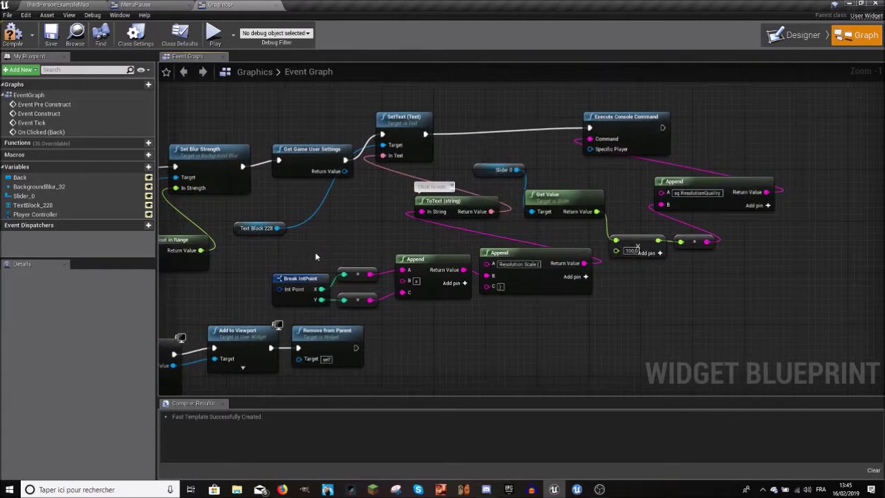
pyautogui.moveTo(295, 251)
pyautogui.mouseDown()
pyautogui.moveTo(461, 304)
pyautogui.moveTo(384, 306)
pyautogui.mouseUp()
pyautogui.press('Delete')
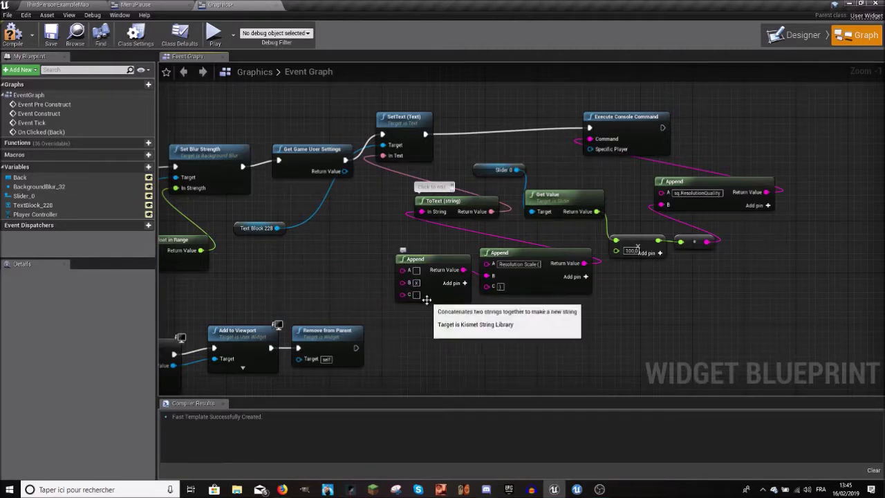
pyautogui.rightClick(405, 296)
pyautogui.click(429, 362)
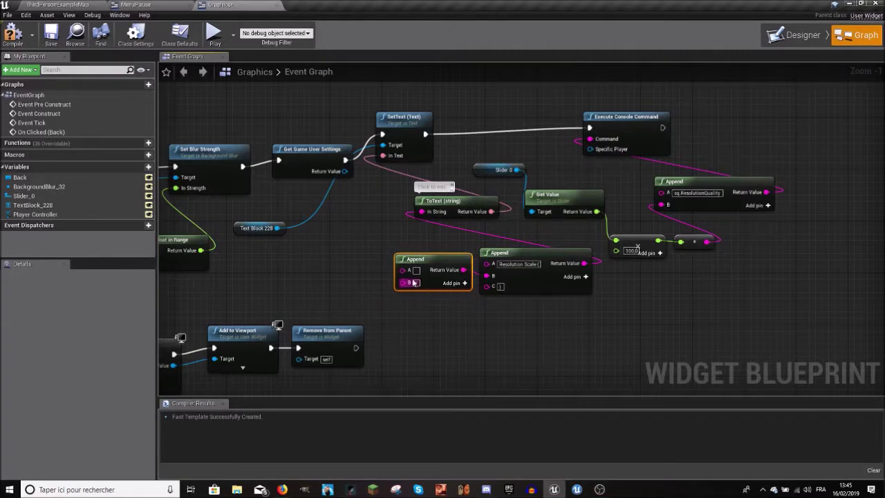
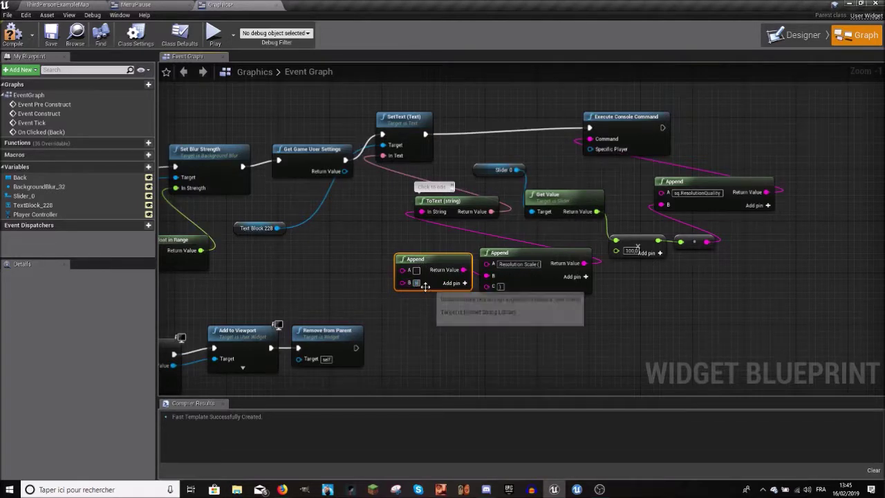
# Step: Delete the existing Get Game User Settings node from the Graphics graph
pyautogui.moveTo(402, 272); pyautogui.dragTo(461, 278, button='right')
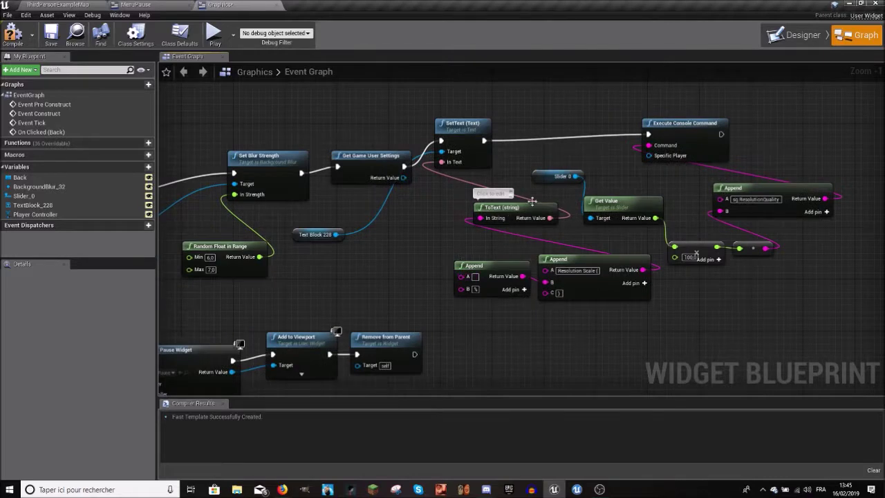
pyautogui.moveTo(331, 168); pyautogui.dragTo(420, 197, button='right')
pyautogui.click(420, 196)
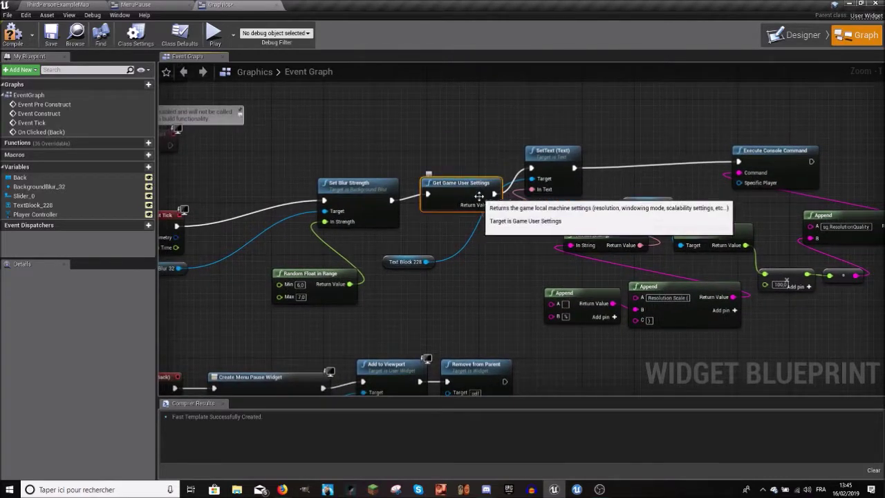
pyautogui.press('Delete')
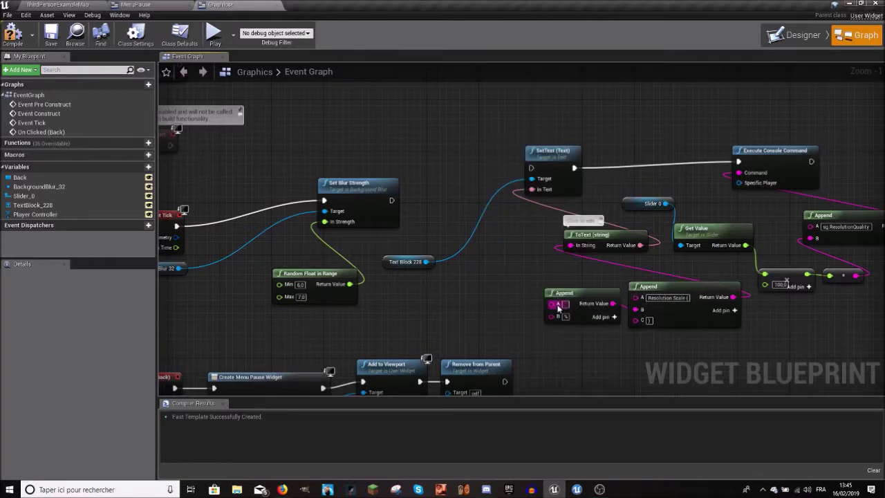
# Step: Add a GetResolutionScaleInformation node targeted by a new Get Game User Settings node
pyautogui.rightClick(464, 321)
pyautogui.write('get')
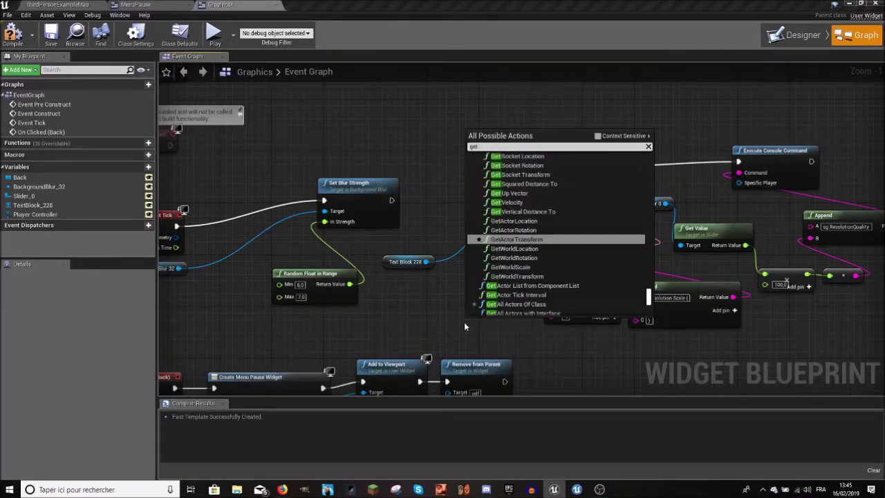
pyautogui.write(' resolution')
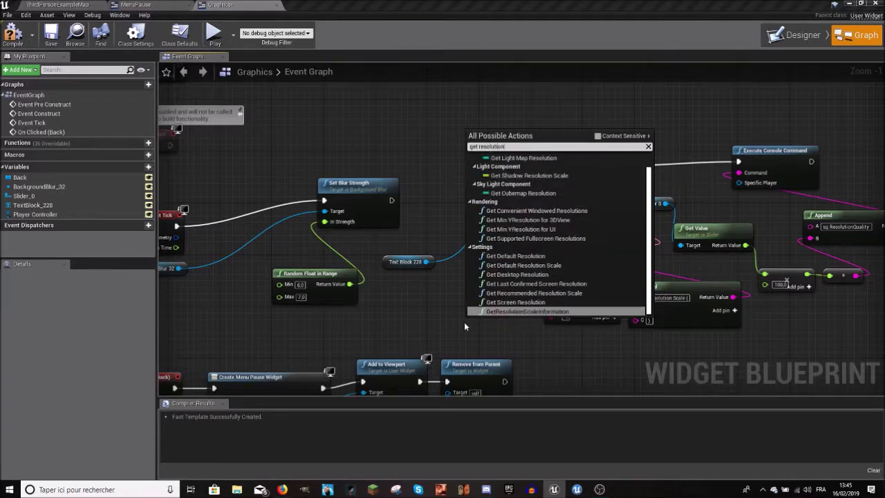
pyautogui.click(528, 314)
pyautogui.moveTo(519, 366); pyautogui.dragTo(435, 334)
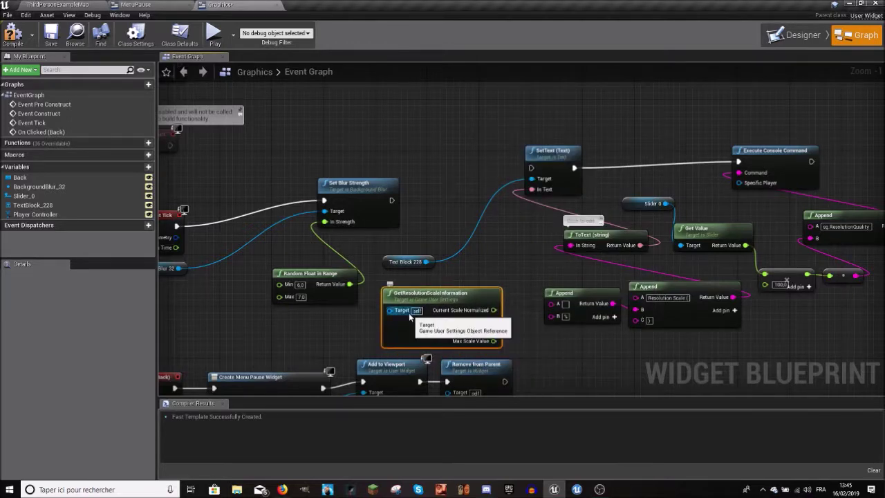
pyautogui.moveTo(405, 316); pyautogui.dragTo(447, 197)
pyautogui.write('get game user')
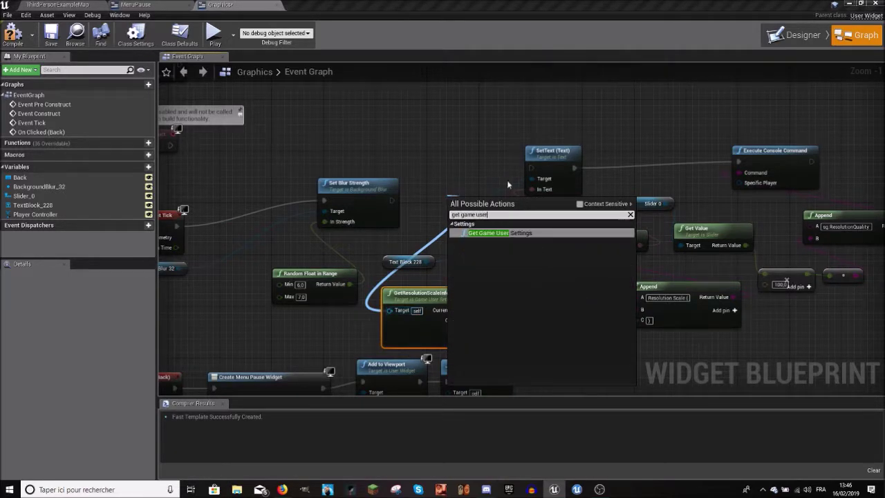
pyautogui.click(518, 233)
pyautogui.moveTo(478, 190); pyautogui.dragTo(387, 205)
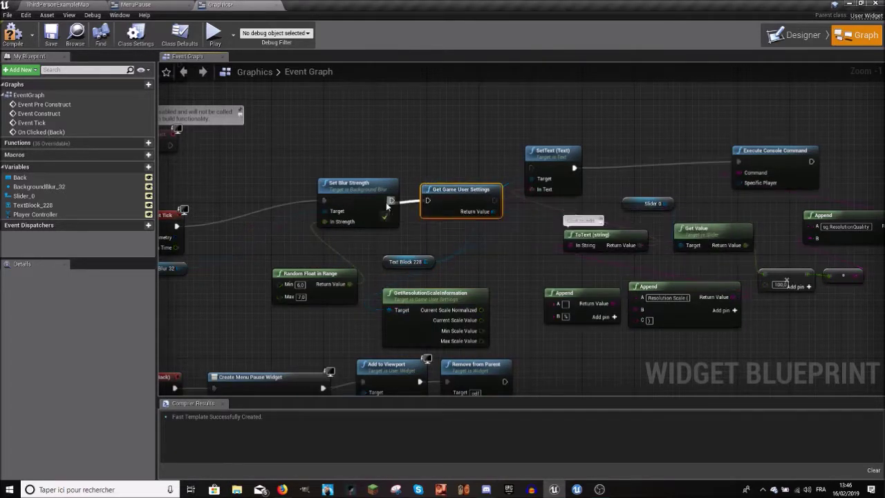
pyautogui.moveTo(461, 189)
pyautogui.mouseDown()
pyautogui.moveTo(448, 177)
pyautogui.moveTo(538, 168)
pyautogui.mouseUp()
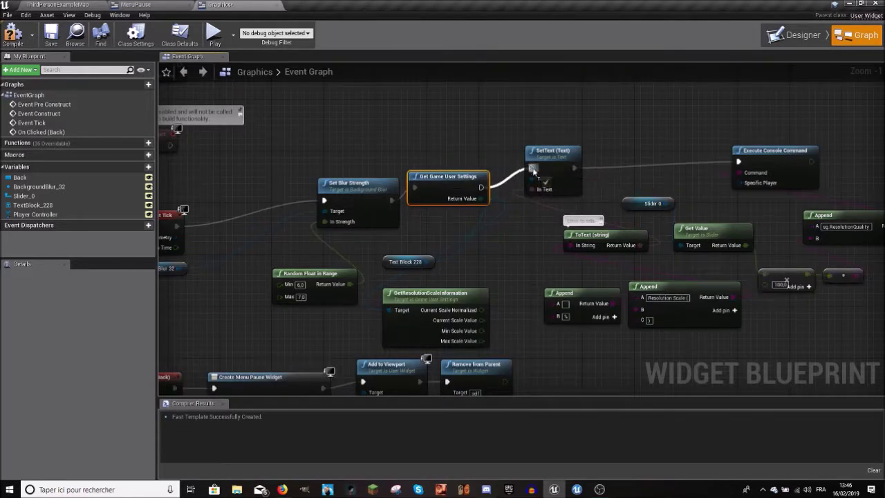
# Step: Wire Current Scale through the multiply node into the Append's A input
pyautogui.click(470, 301)
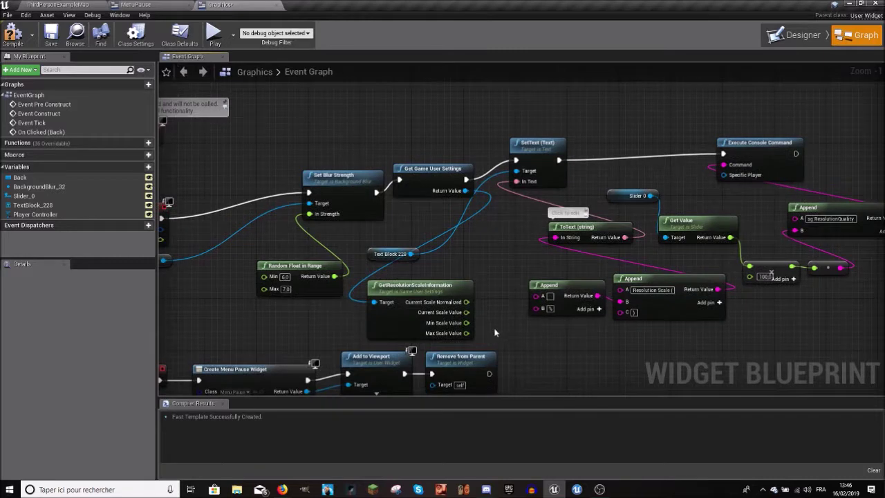
pyautogui.moveTo(522, 346); pyautogui.dragTo(480, 318, button='right')
pyautogui.moveTo(439, 292); pyautogui.dragTo(511, 277)
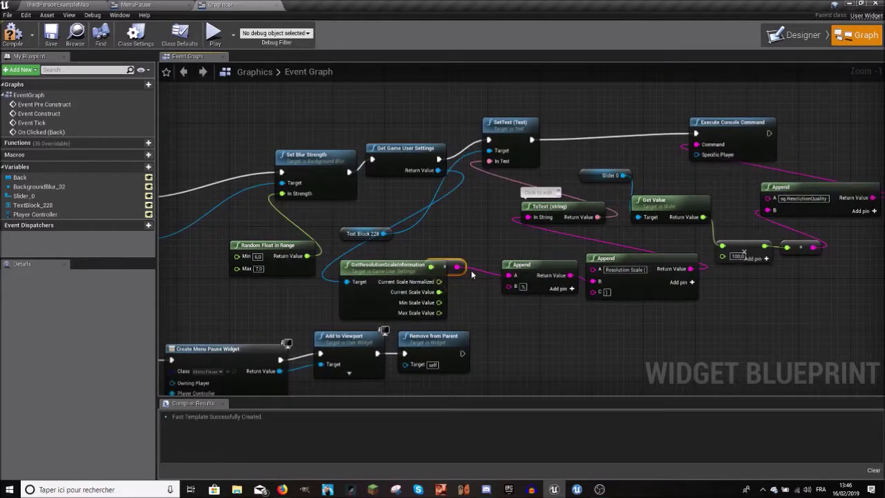
pyautogui.moveTo(457, 268); pyautogui.dragTo(475, 279)
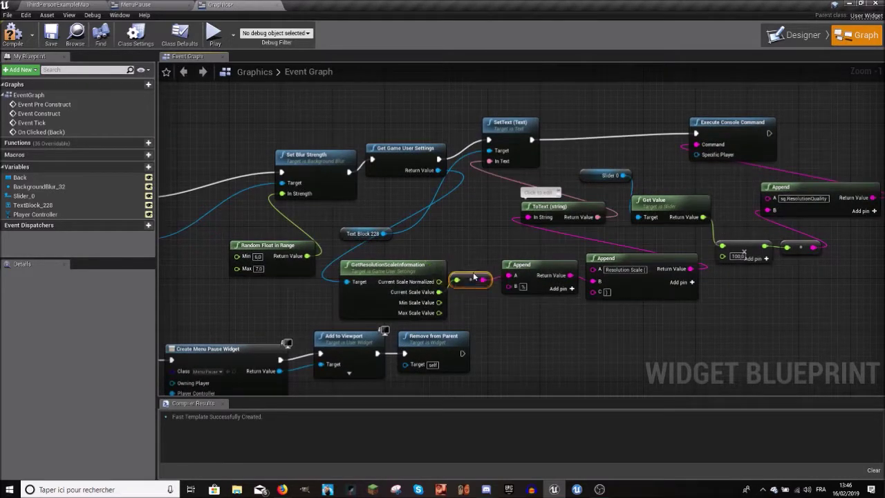
pyautogui.moveTo(481, 260); pyautogui.dragTo(347, 280, button='right')
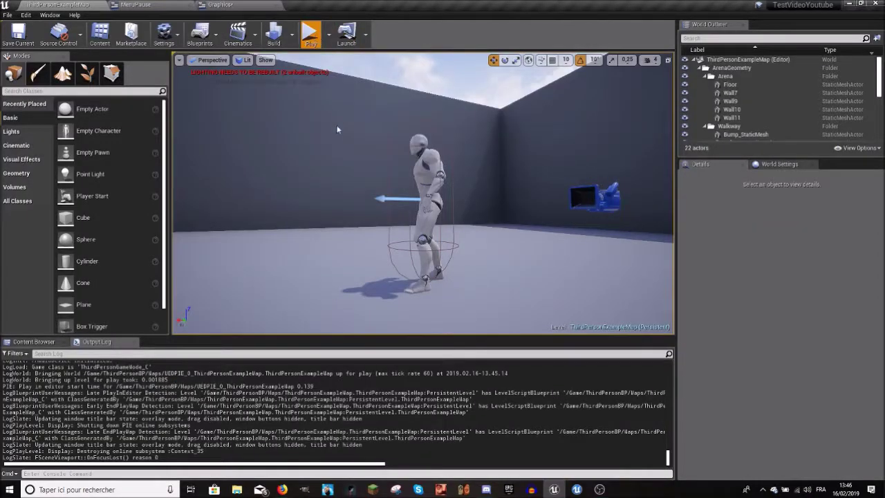
# Step: Play-test the Resolution Scale slider on the pause menu's Graphics screen
pyautogui.hotkey('alt', 'p')
pyautogui.press('p')
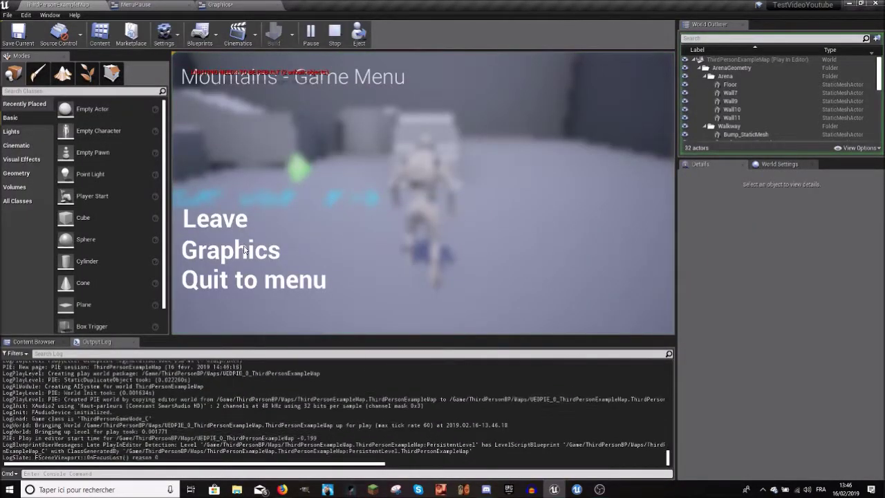
pyautogui.click(244, 250)
pyautogui.moveTo(530, 97)
pyautogui.mouseDown()
pyautogui.moveTo(208, 93)
pyautogui.moveTo(636, 93)
pyautogui.mouseUp()
pyautogui.press('Escape')
# Step: Select the GetResolutionScaleInformation node in the Graphics widget graph
pyautogui.click(211, 4)
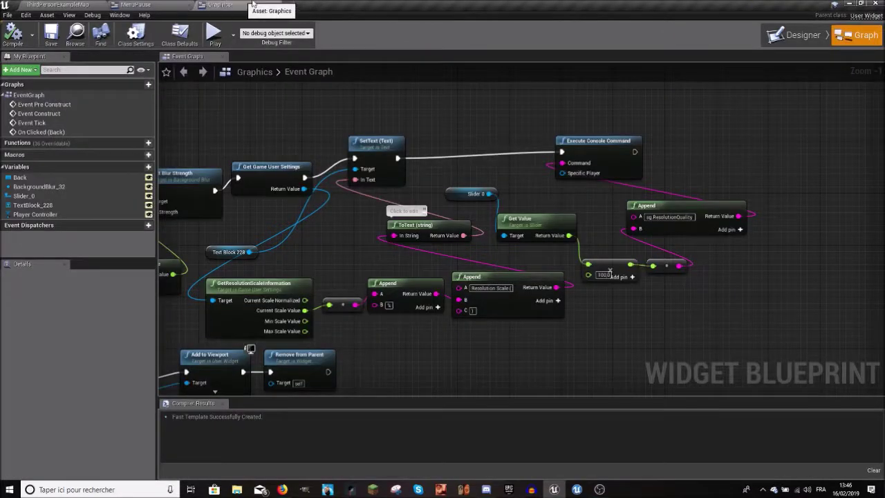
pyautogui.click(307, 308)
pyautogui.moveTo(343, 305)
pyautogui.mouseDown(button='right')
pyautogui.moveTo(379, 287)
pyautogui.moveTo(560, 315)
pyautogui.mouseUp(button='right')
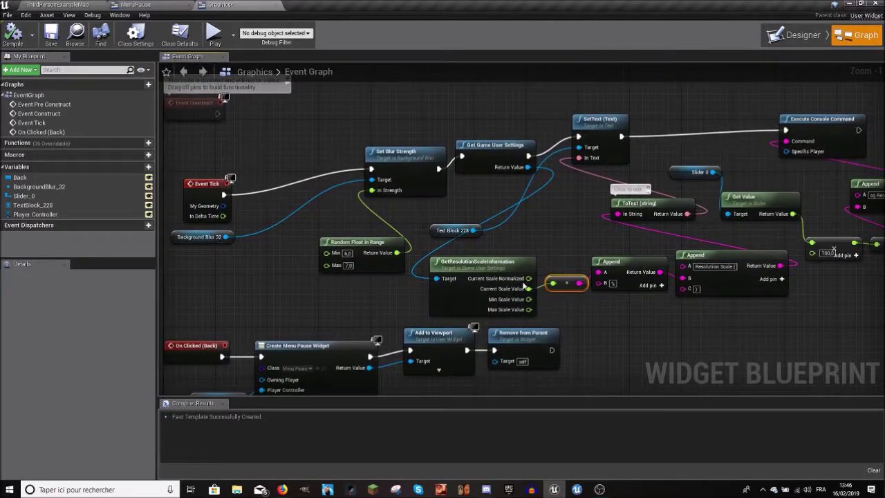
pyautogui.moveTo(523, 280); pyautogui.dragTo(529, 279)
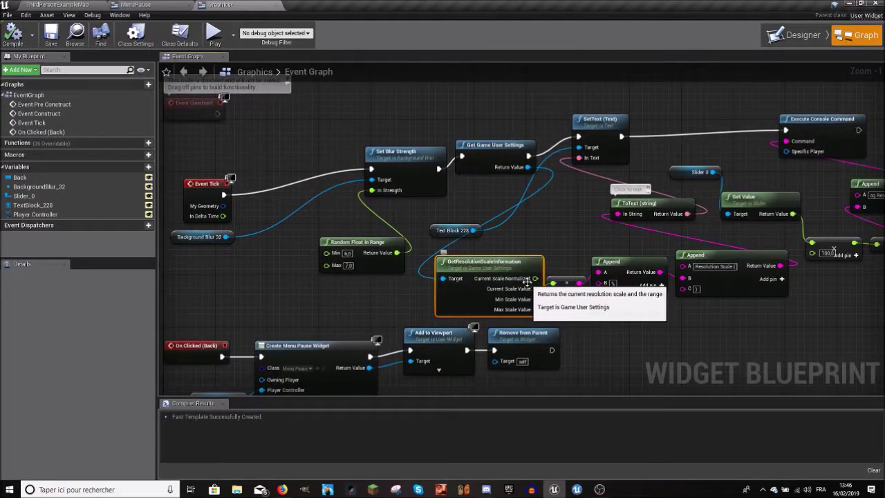
# Step: Retest by lowering the slider in play, then delete the GetResolutionScaleInformation node
pyautogui.click(73, 4)
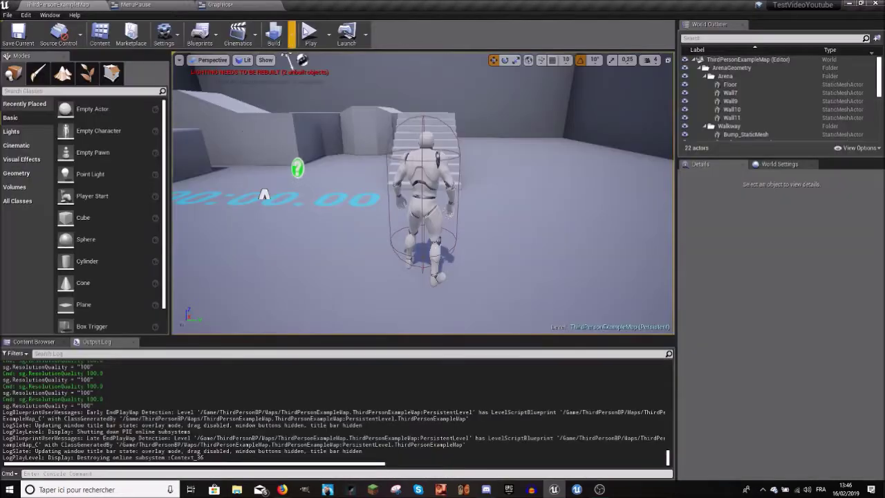
pyautogui.click(308, 30)
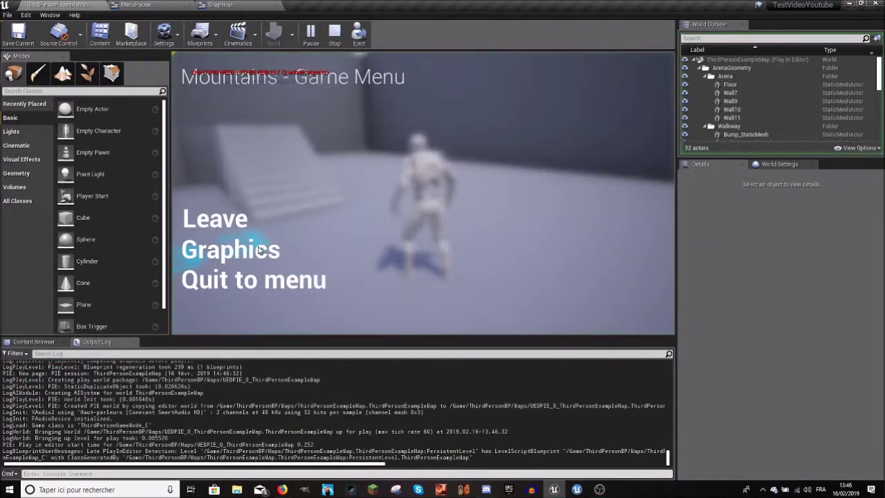
pyautogui.click(242, 249)
pyautogui.moveTo(529, 90); pyautogui.dragTo(253, 90)
pyautogui.press('Escape')
pyautogui.click(219, 4)
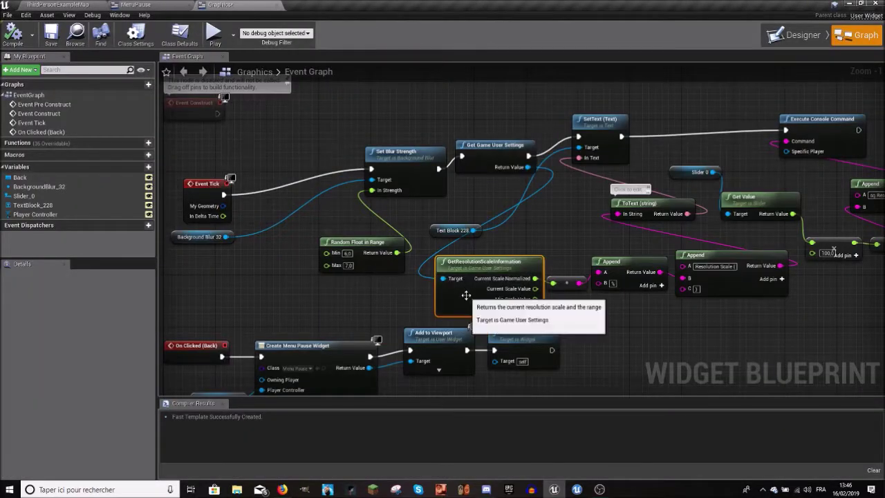
pyautogui.press('Delete')
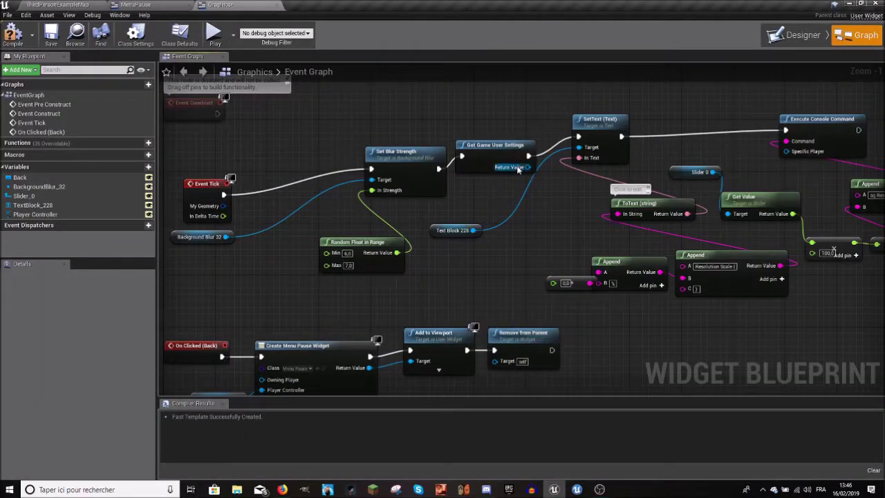
# Step: Search for a 'get percent' node off Get Game User Settings, then cancel without adding
pyautogui.moveTo(518, 170); pyautogui.dragTo(434, 194, button='right')
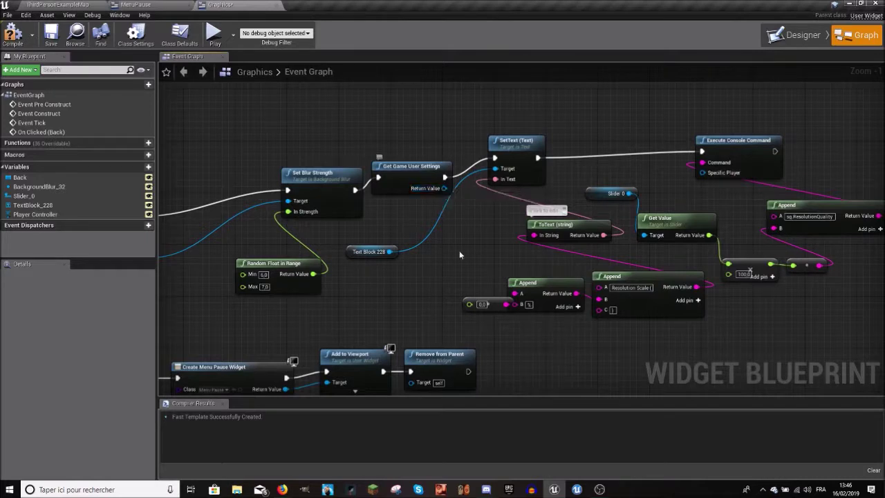
pyautogui.moveTo(438, 188); pyautogui.dragTo(399, 292)
pyautogui.write('get perceny')
pyautogui.press('BackSpace')
pyautogui.write('t')
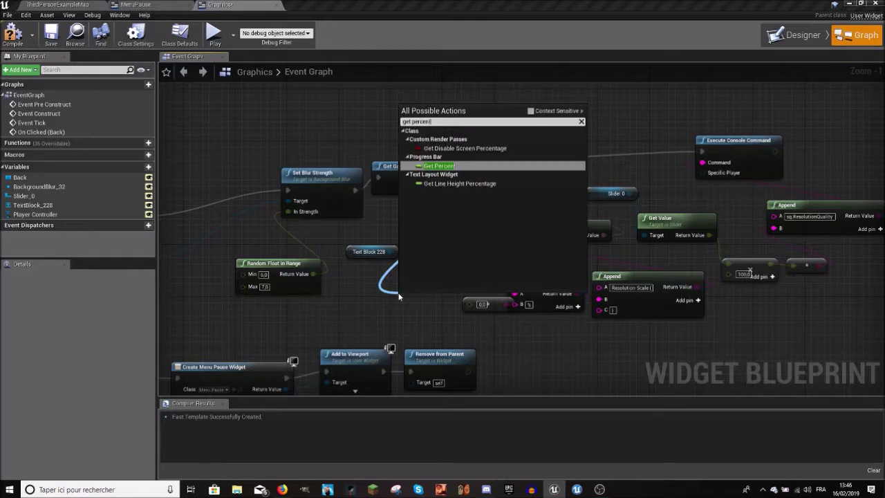
pyautogui.hotkey('ctrl', 'a')
pyautogui.press('BackSpace')
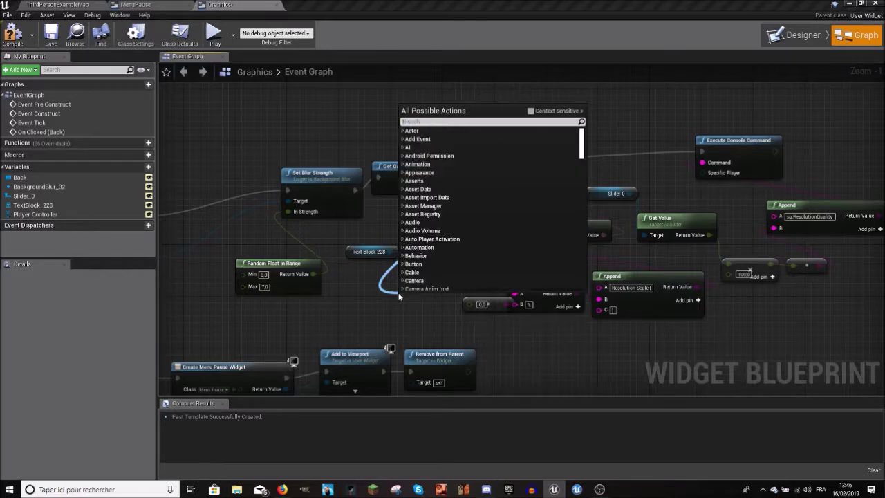
pyautogui.click(370, 289)
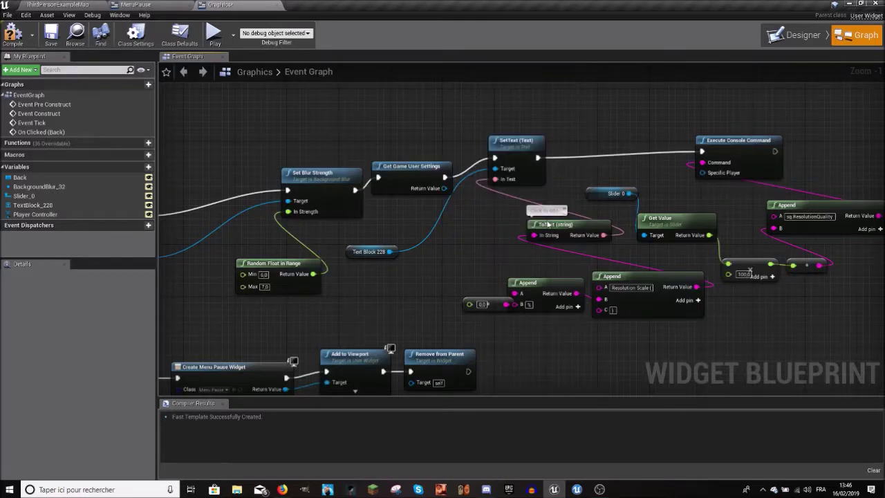
# Step: Move the multiply node beside the Append and start a play-in-editor session
pyautogui.moveTo(547, 224); pyautogui.dragTo(435, 315, button='right')
pyautogui.moveTo(374, 315); pyautogui.dragTo(356, 302)
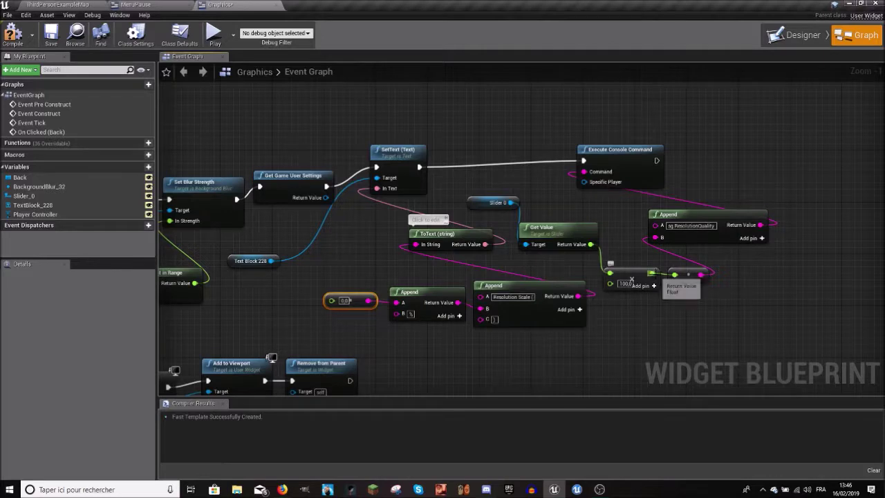
pyautogui.moveTo(652, 273); pyautogui.dragTo(332, 301)
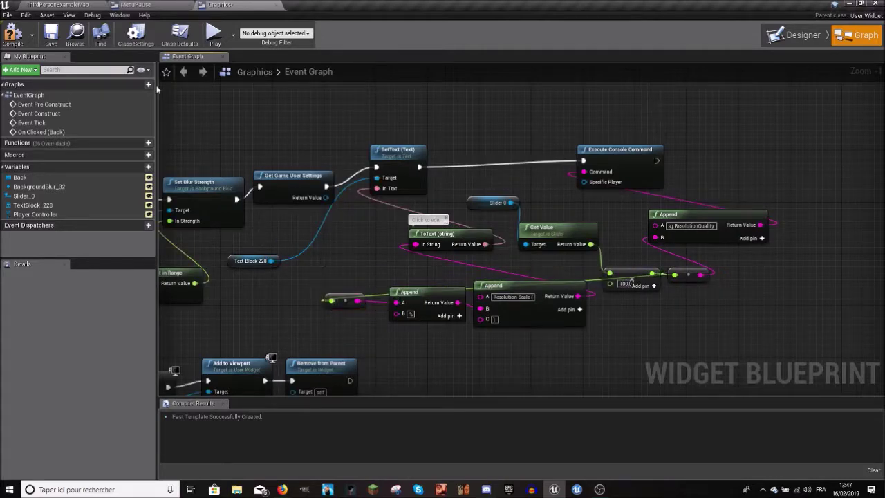
pyautogui.click(58, 4)
pyautogui.click(308, 31)
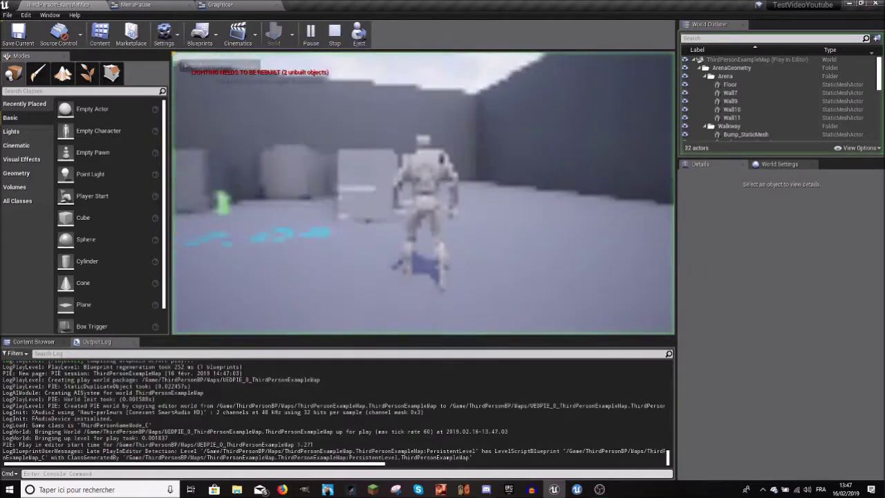
# Step: Sweep the Resolution Scale slider down to about 4% and back up, then stop play
pyautogui.click(258, 252)
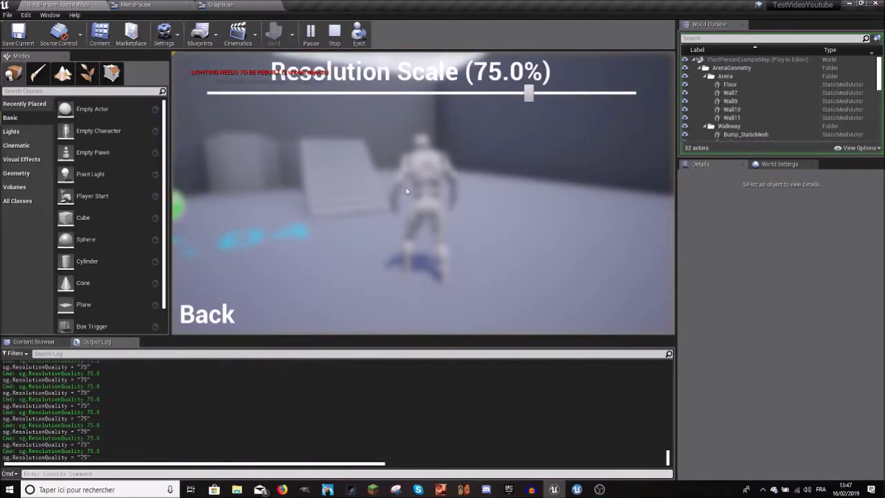
pyautogui.moveTo(527, 97); pyautogui.dragTo(217, 96)
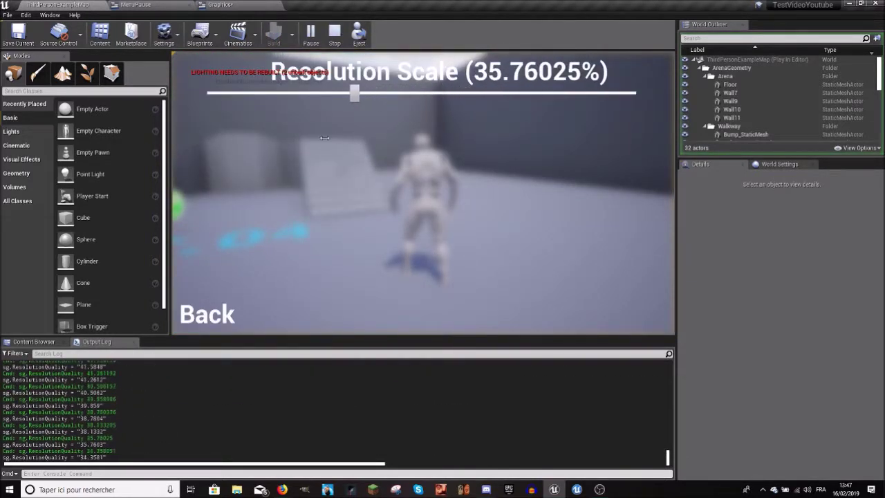
pyautogui.moveTo(193, 153)
pyautogui.mouseDown()
pyautogui.moveTo(545, 187)
pyautogui.moveTo(626, 108)
pyautogui.moveTo(643, 108)
pyautogui.mouseUp()
pyautogui.press('Escape')
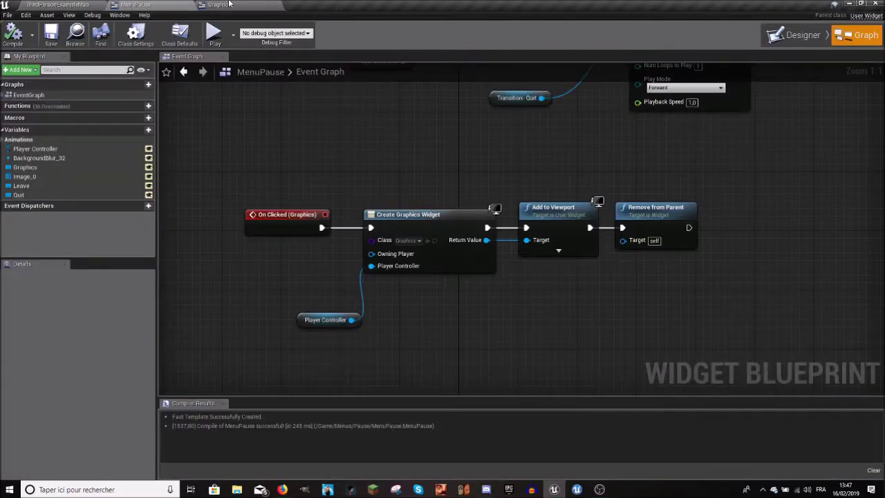
pyautogui.click(219, 5)
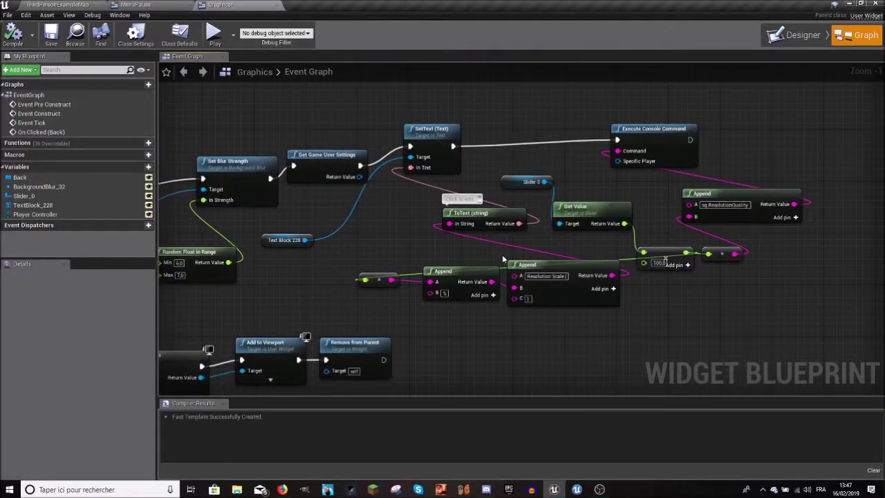
# Step: Add a Truncate node on the multiply node's result
pyautogui.moveTo(678, 262); pyautogui.dragTo(321, 281)
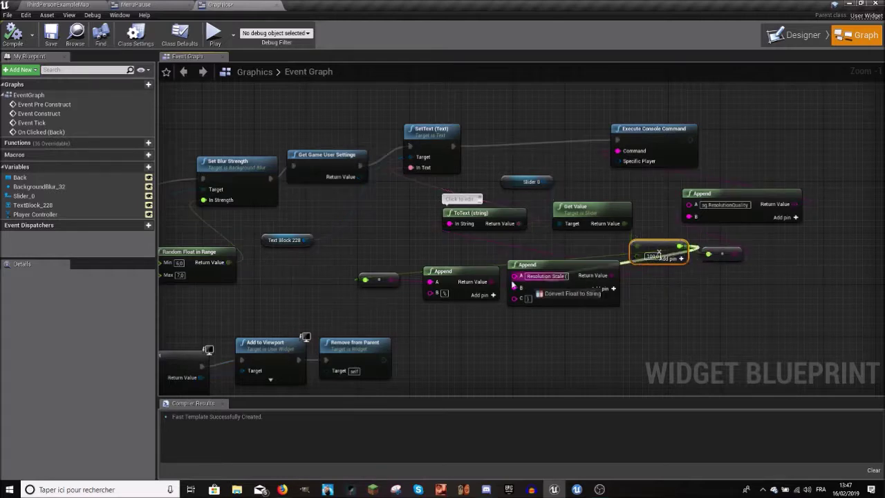
pyautogui.click(321, 282)
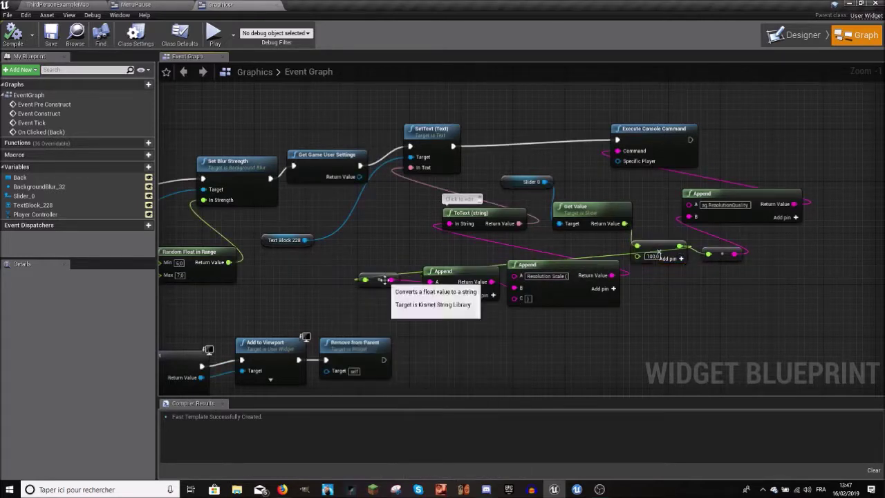
pyautogui.moveTo(681, 246); pyautogui.dragTo(328, 302)
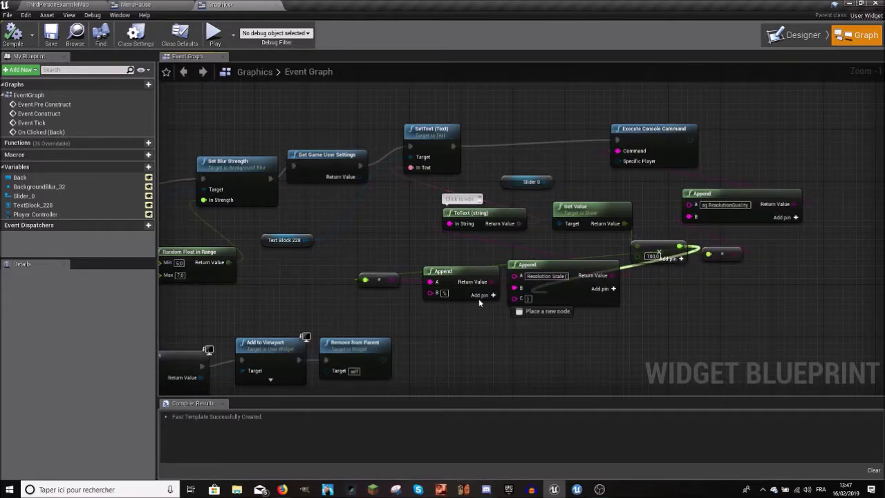
pyautogui.write('integer')
pyautogui.click(463, 117)
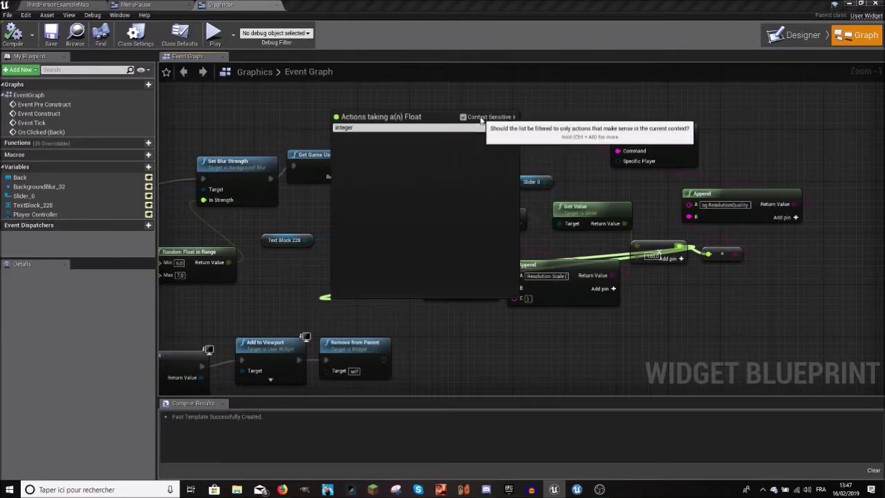
pyautogui.click(463, 117)
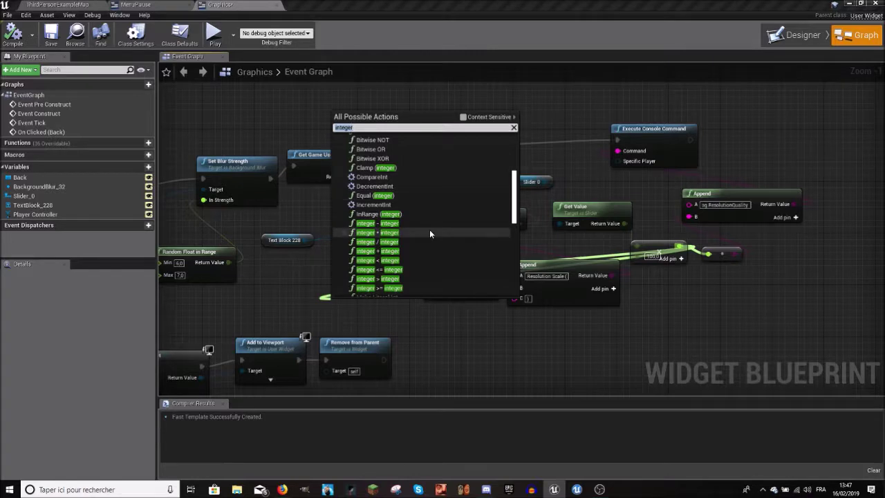
pyautogui.press('BackSpace')
pyautogui.press('BackSpace')
pyautogui.press('BackSpace')
pyautogui.write('truncate')
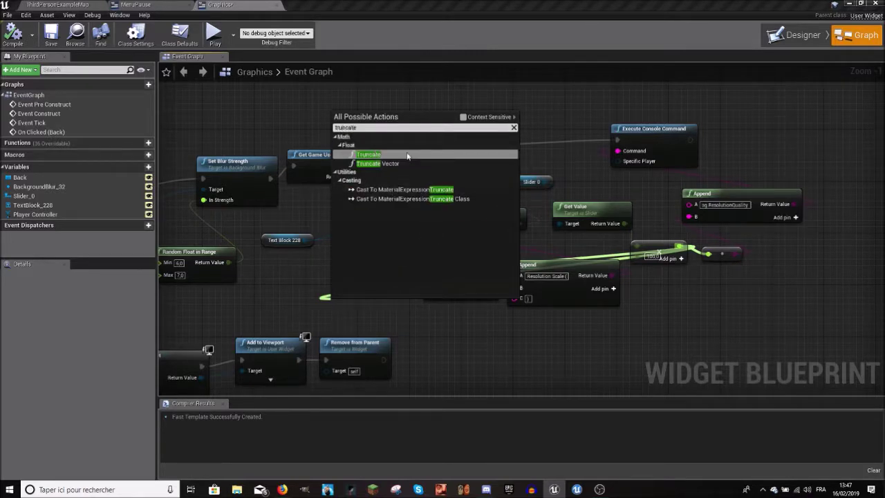
pyautogui.press('Return')
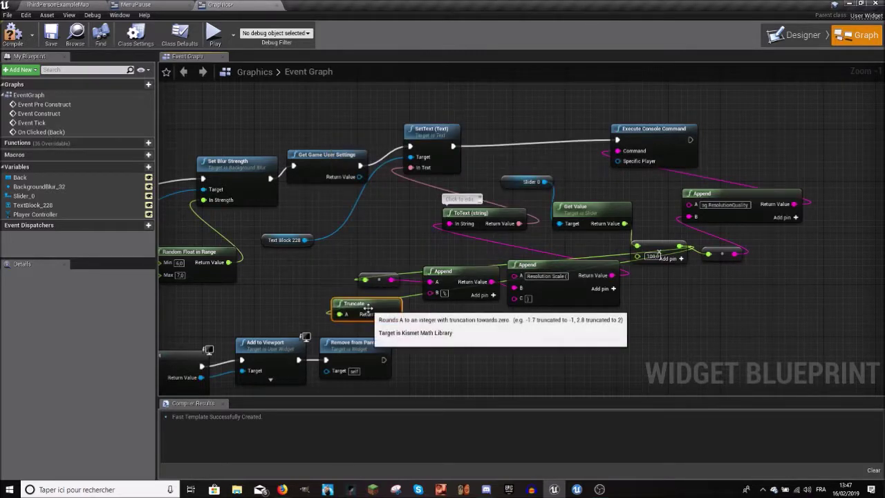
# Step: Wire the Truncate output into the percentage Append's A pin and start play
pyautogui.moveTo(354, 304)
pyautogui.mouseDown()
pyautogui.moveTo(328, 304)
pyautogui.moveTo(367, 291)
pyautogui.mouseUp()
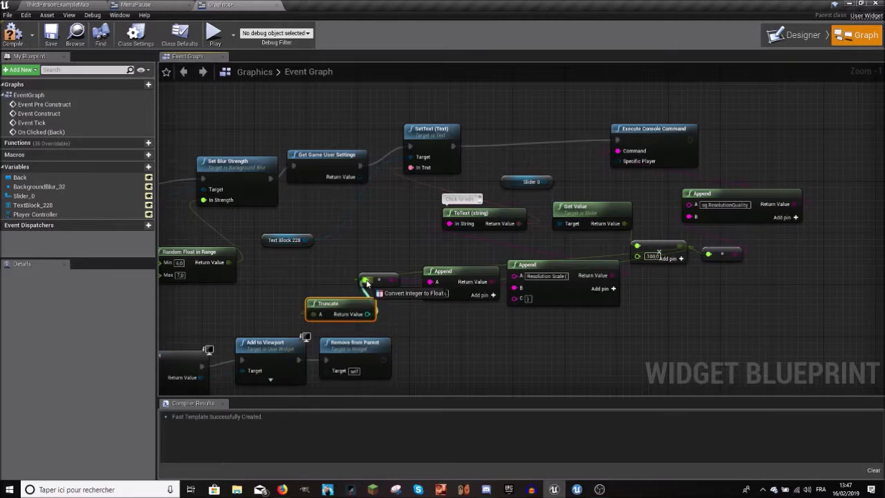
pyautogui.moveTo(430, 289); pyautogui.dragTo(433, 283)
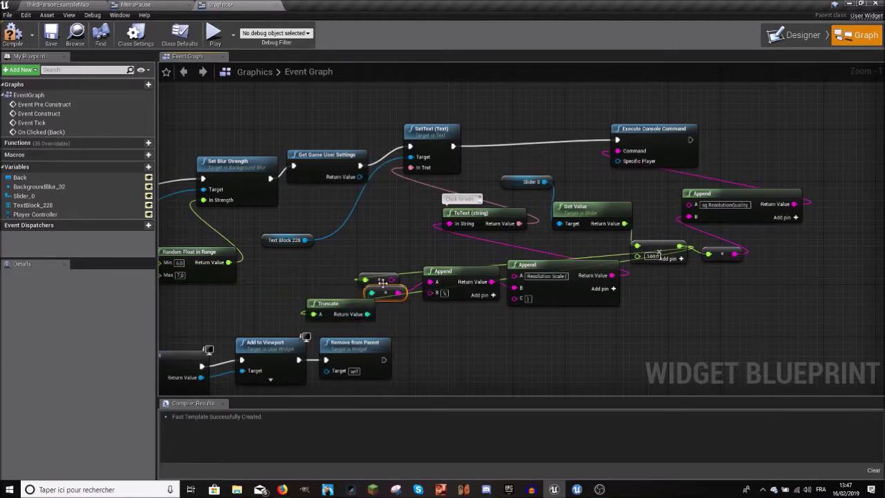
pyautogui.moveTo(419, 264); pyautogui.dragTo(389, 281, button='right')
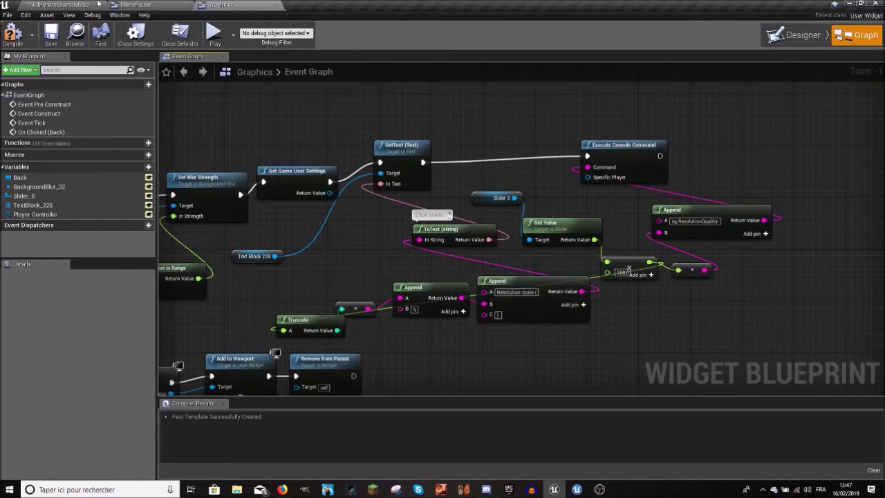
pyautogui.click(53, 4)
pyautogui.hotkey('alt', 'p')
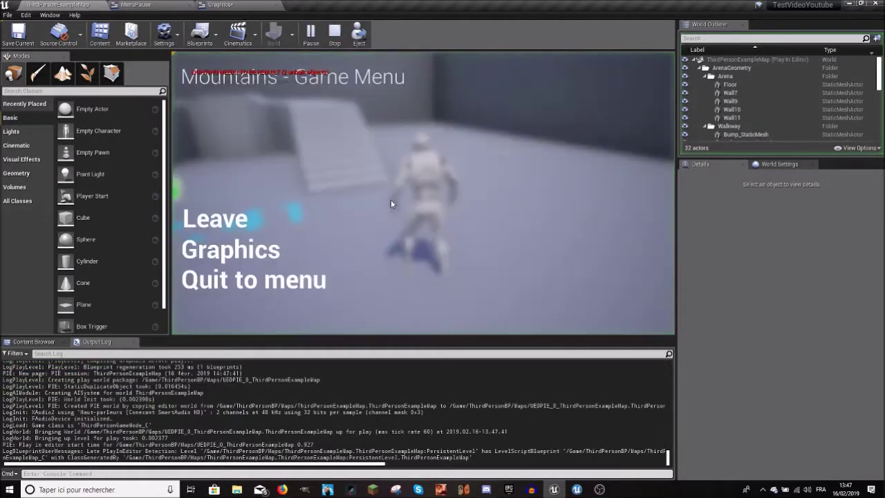
# Step: Drag the Resolution Scale slider down to 0%, then to about 1%, then up to 100%
pyautogui.click(272, 249)
pyautogui.moveTo(528, 94)
pyautogui.mouseDown()
pyautogui.moveTo(151, 186)
pyautogui.moveTo(231, 184)
pyautogui.mouseUp()
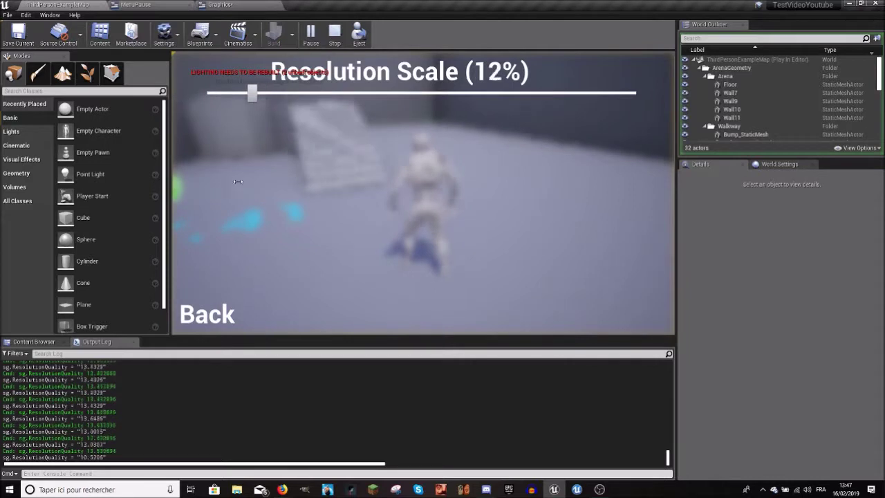
pyautogui.moveTo(253, 186)
pyautogui.mouseDown()
pyautogui.moveTo(211, 187)
pyautogui.moveTo(485, 197)
pyautogui.mouseUp()
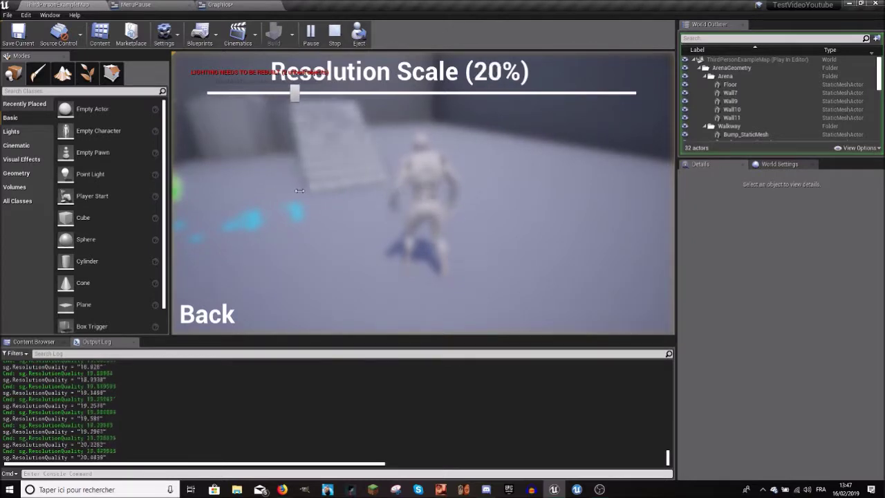
pyautogui.moveTo(637, 197); pyautogui.dragTo(703, 198)
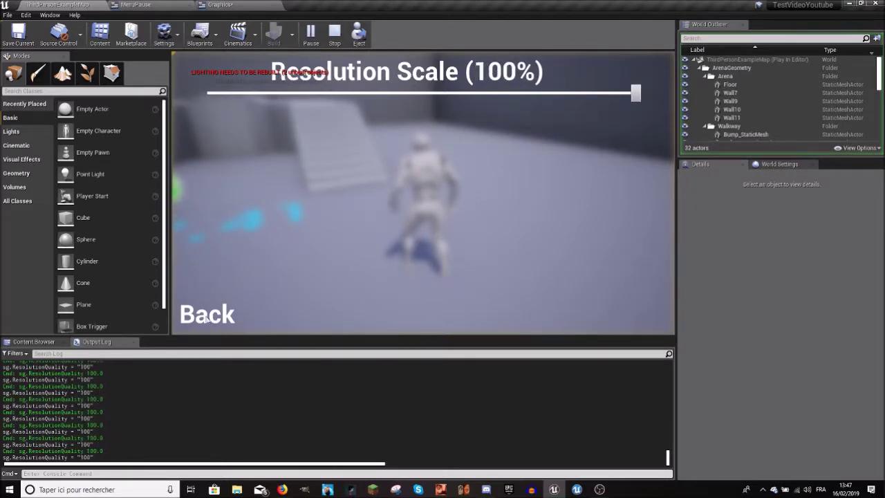
# Step: Leave and reopen the Graphics screen to check the remembered scale, then stop play
pyautogui.click(205, 318)
pyautogui.click(220, 220)
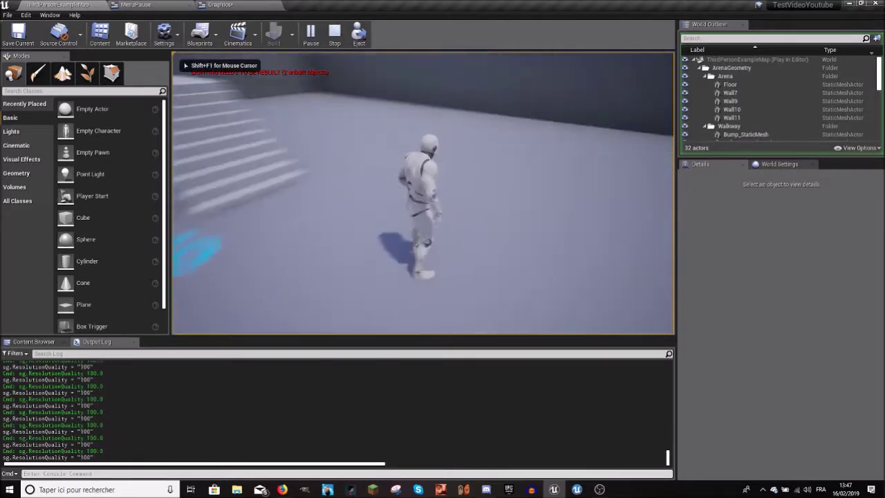
pyautogui.press('Tab')
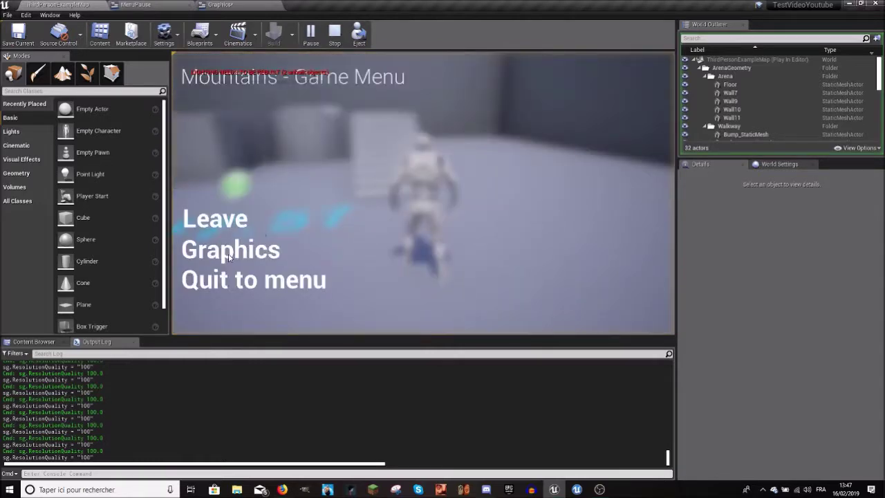
pyautogui.click(230, 250)
pyautogui.press('Escape')
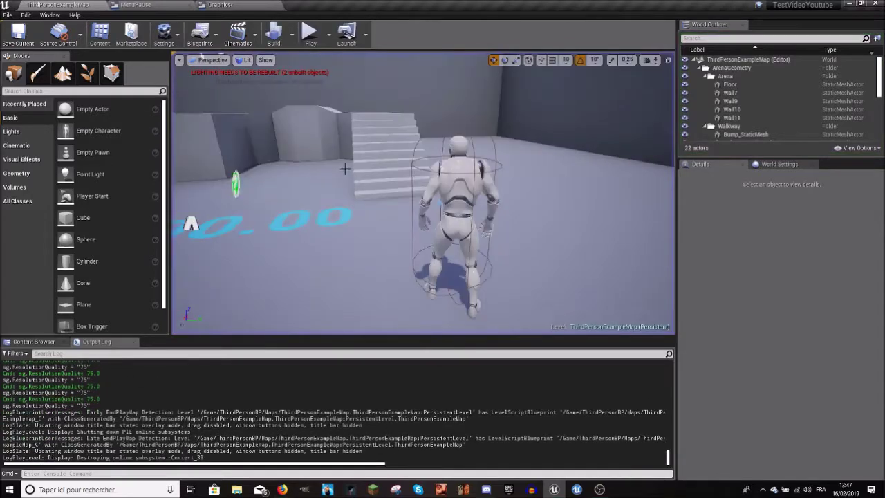
# Step: Fly the viewport camera around the room, then cycle through the editor tabs back to the map
pyautogui.moveTo(321, 236)
pyautogui.mouseDown(button='right')
pyautogui.moveTo(360, 228)
pyautogui.moveTo(346, 222)
pyautogui.mouseUp(button='right')
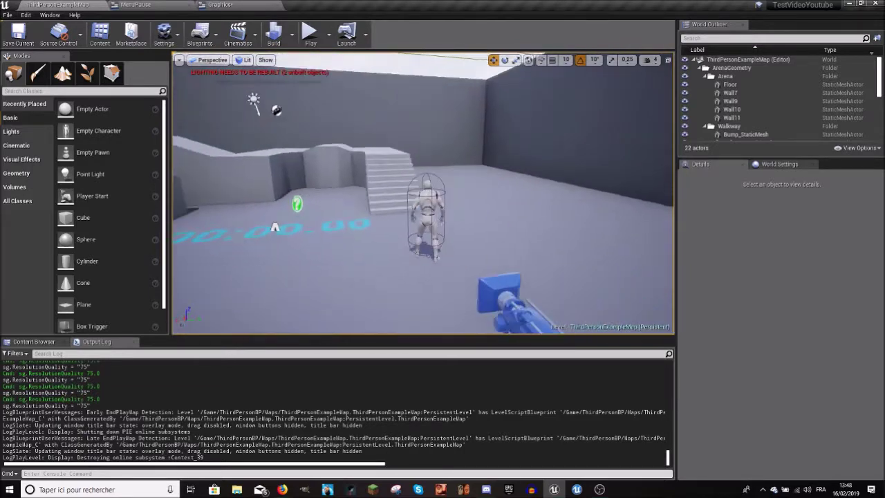
pyautogui.moveTo(346, 222)
pyautogui.mouseDown(button='right')
pyautogui.moveTo(388, 207)
pyautogui.moveTo(375, 192)
pyautogui.mouseUp(button='right')
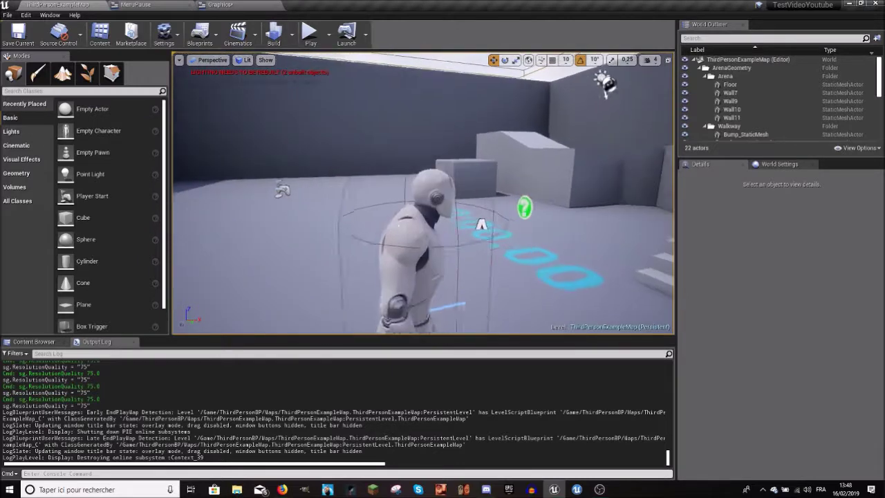
pyautogui.moveTo(374, 192); pyautogui.dragTo(377, 250, button='right')
pyautogui.click(601, 490)
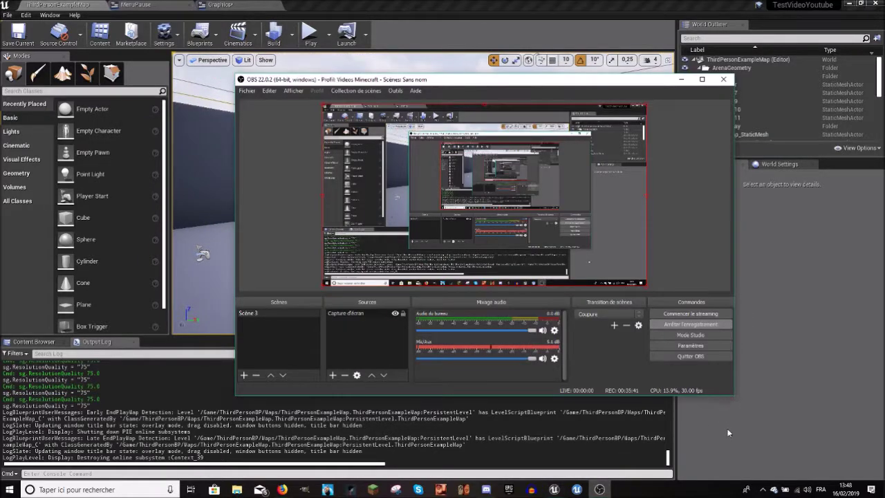
pyautogui.click(727, 429)
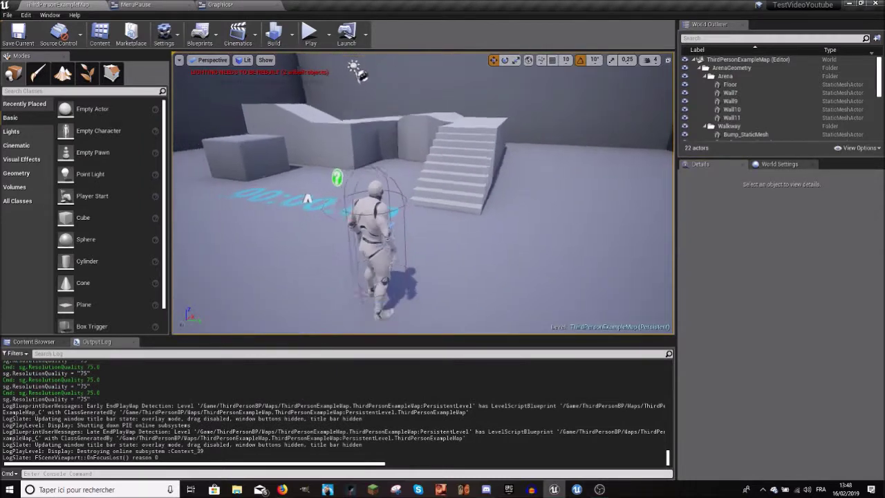
pyautogui.click(220, 4)
pyautogui.click(135, 4)
pyautogui.click(214, 4)
pyautogui.click(58, 5)
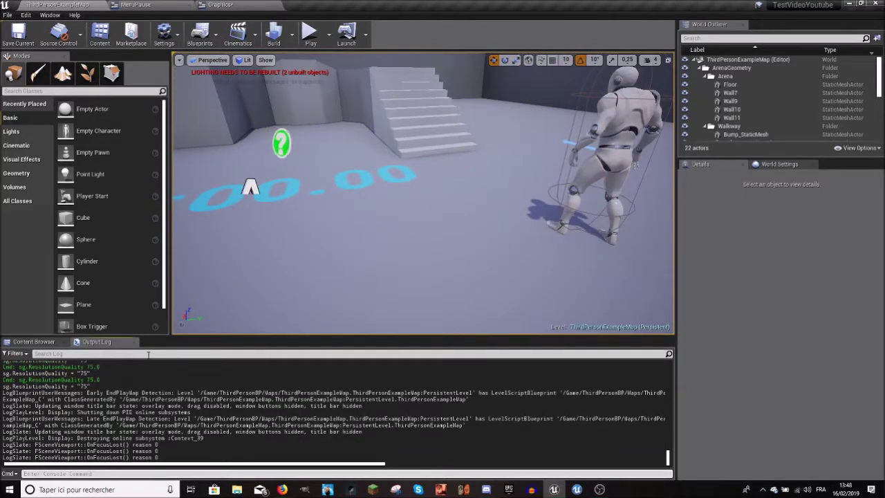
# Step: Run the console command sg.AntiAliasingQuality 4
pyautogui.write('sg.')
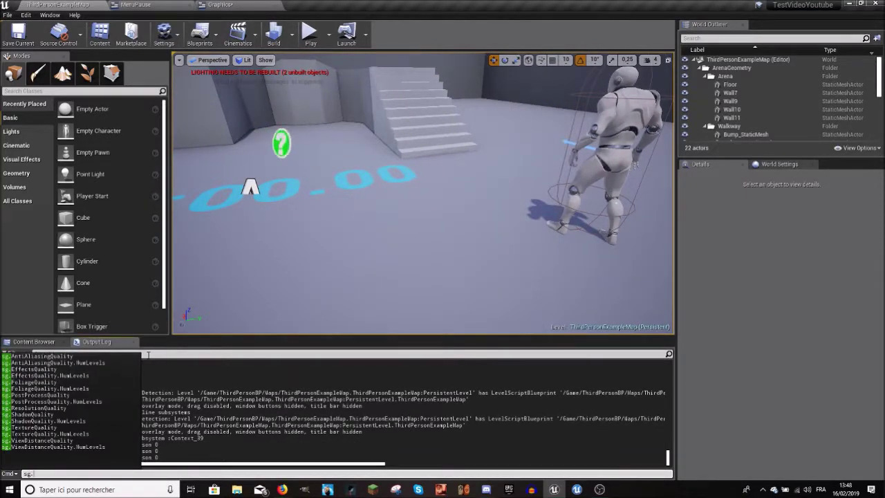
pyautogui.write('anti')
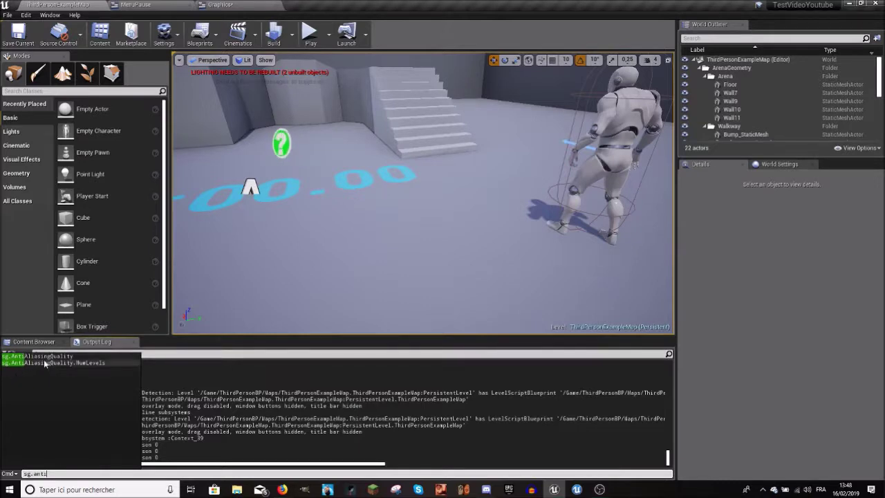
pyautogui.click(41, 356)
pyautogui.write('4')
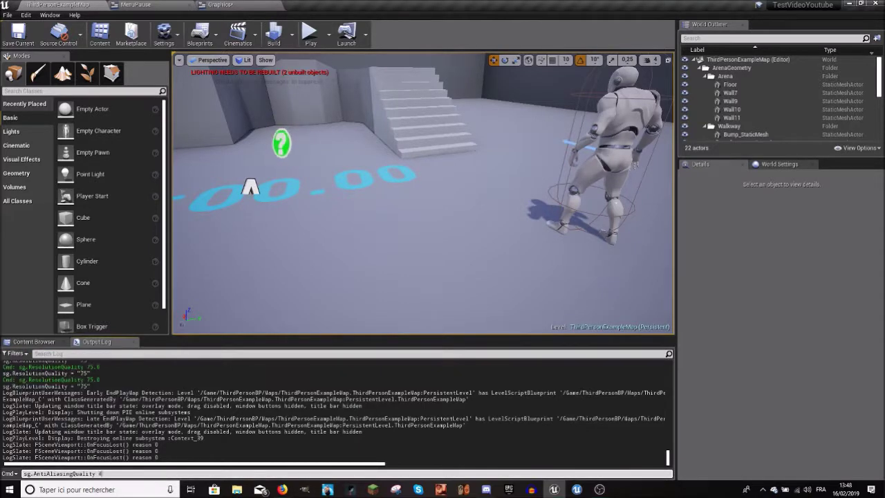
pyautogui.press('Return')
# Step: Set Engine Scalability Settings to High and start a new play session
pyautogui.click(164, 33)
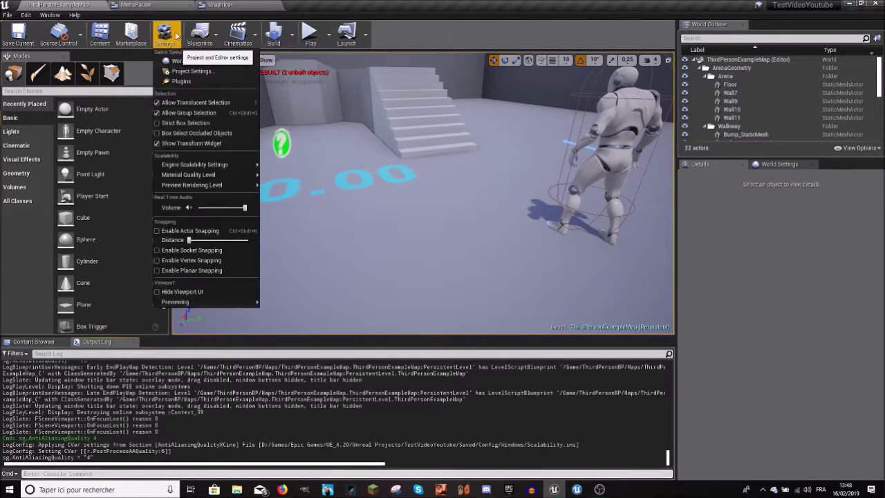
pyautogui.moveTo(189, 165)
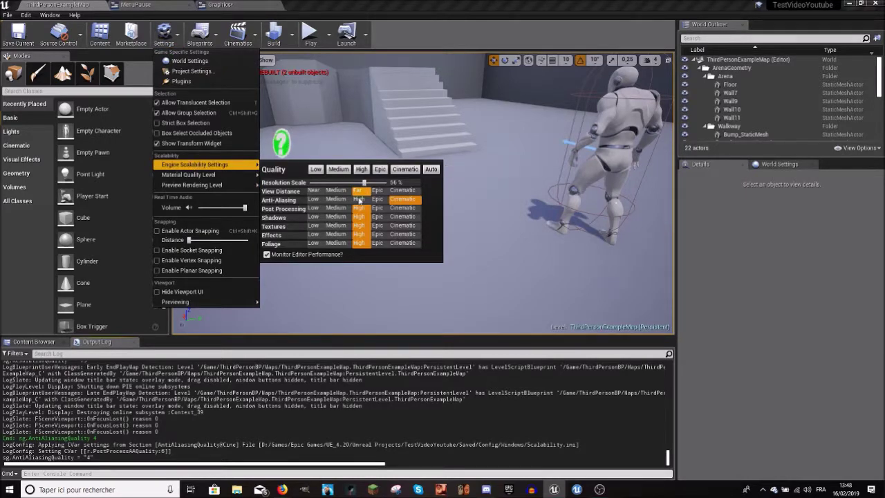
pyautogui.click(369, 204)
pyautogui.click(331, 127)
pyautogui.click(310, 33)
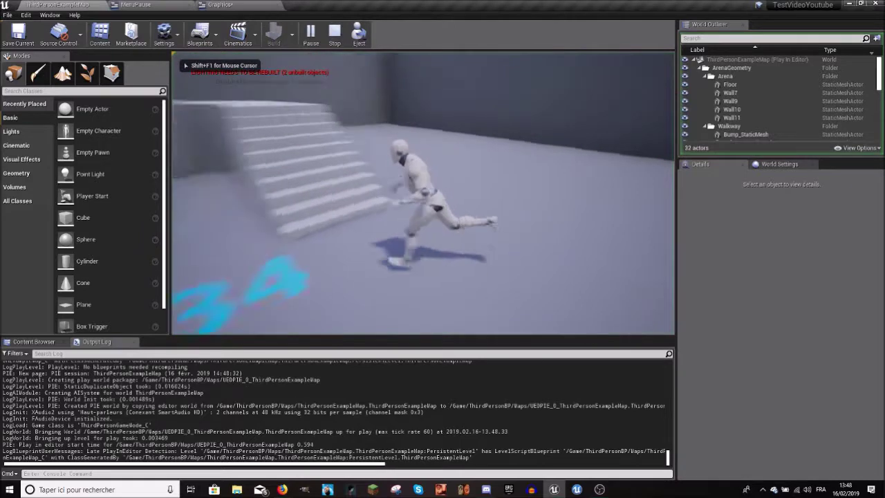
# Step: In play, drag the Resolution Scale slider to 0%, resume, then reopen and raise it to 100%
pyautogui.press('p')
pyautogui.click(230, 250)
pyautogui.moveTo(529, 92); pyautogui.dragTo(206, 91)
pyautogui.click(194, 297)
pyautogui.click(223, 219)
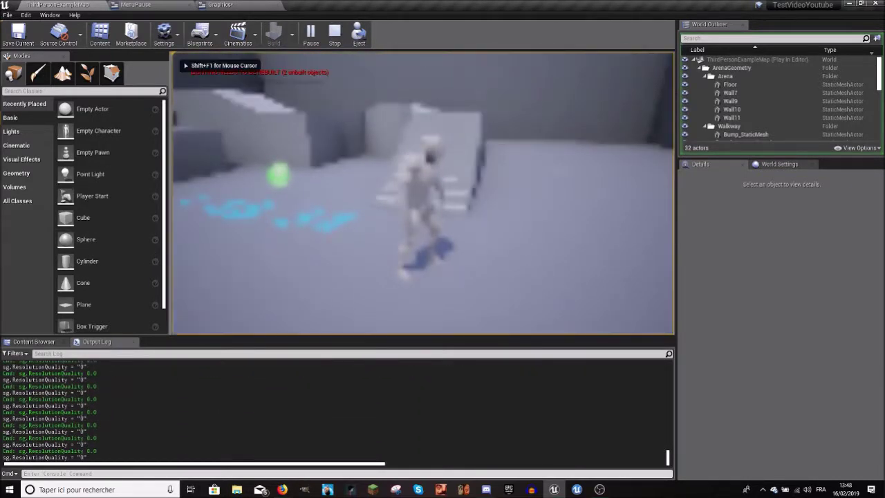
pyautogui.press('p')
pyautogui.click(254, 253)
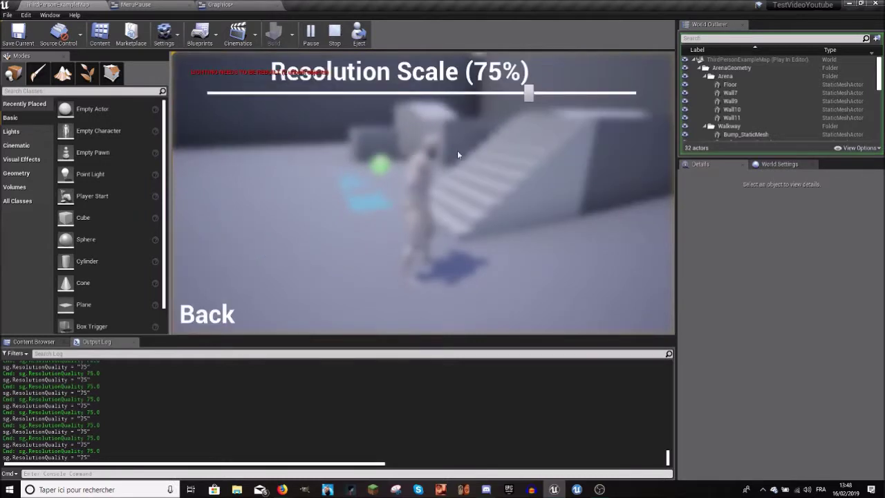
pyautogui.moveTo(529, 91); pyautogui.dragTo(634, 91)
pyautogui.press('Escape')
# Step: Return to the Graphics widget's event graph and bring the Event Tick nodes into view
pyautogui.click(277, 4)
pyautogui.scroll(2, 443, 207)
pyautogui.moveTo(346, 173)
pyautogui.mouseDown(button='right')
pyautogui.moveTo(552, 189)
pyautogui.moveTo(481, 161)
pyautogui.mouseUp(button='right')
pyautogui.click(295, 210)
pyautogui.click(342, 164)
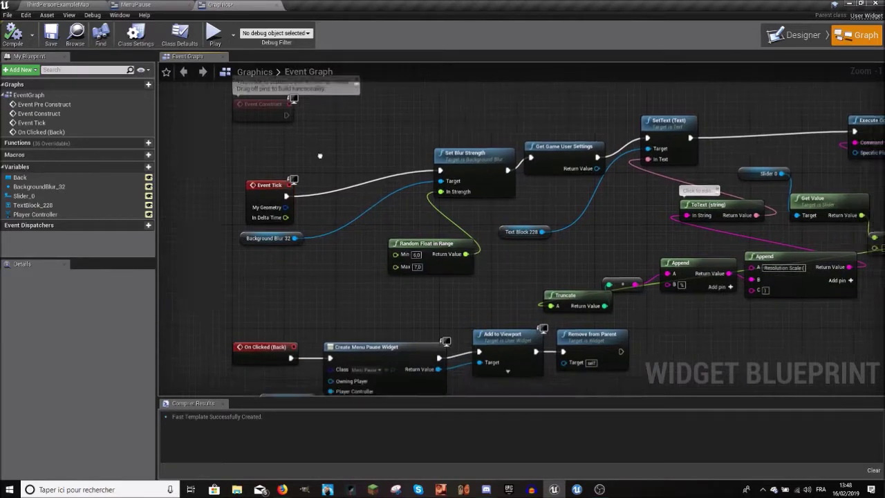
# Step: Play-test the Resolution Scale slider again, moving it to 0% then 93%
pyautogui.moveTo(341, 164); pyautogui.dragTo(345, 92, button='right')
pyautogui.click(59, 4)
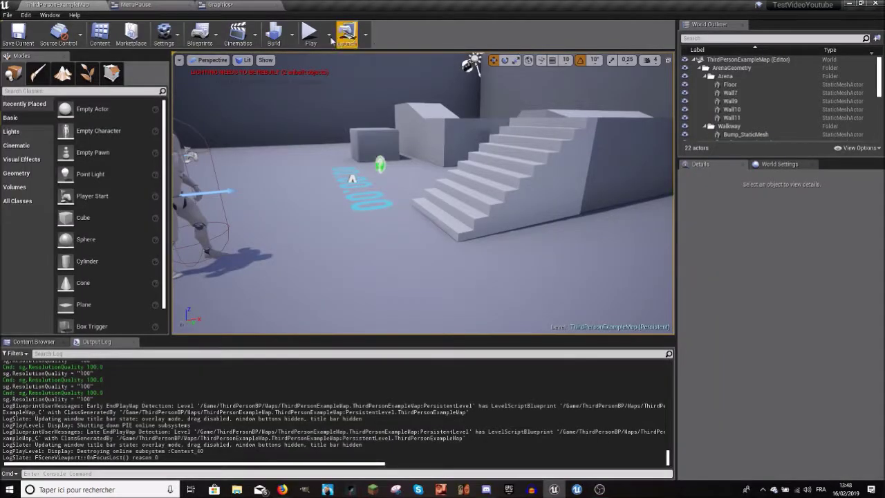
pyautogui.hotkey('alt', 'p')
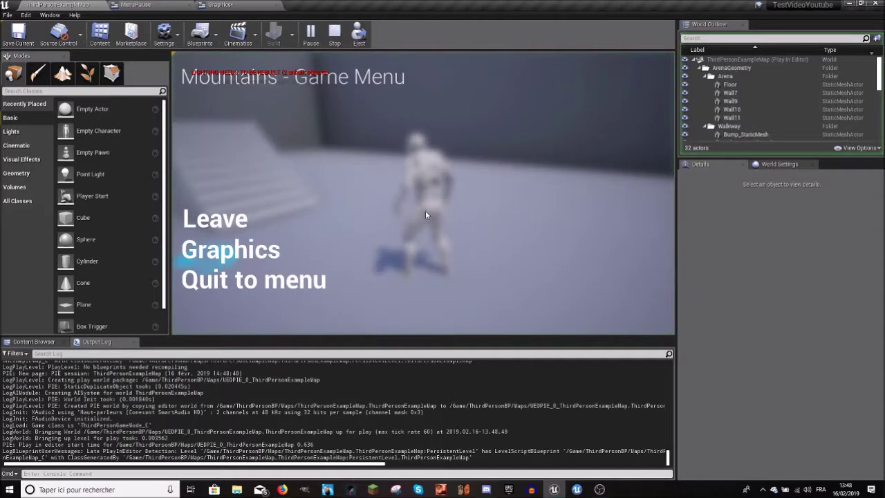
pyautogui.click(235, 254)
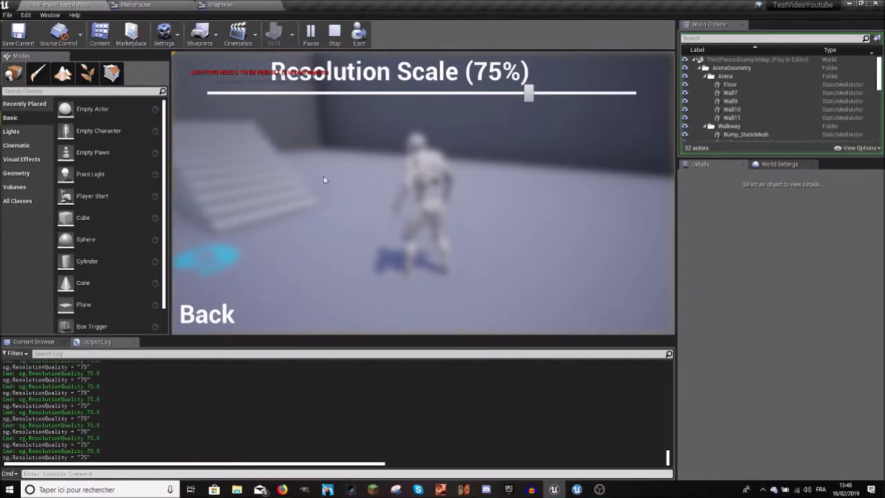
pyautogui.moveTo(433, 99); pyautogui.dragTo(619, 146)
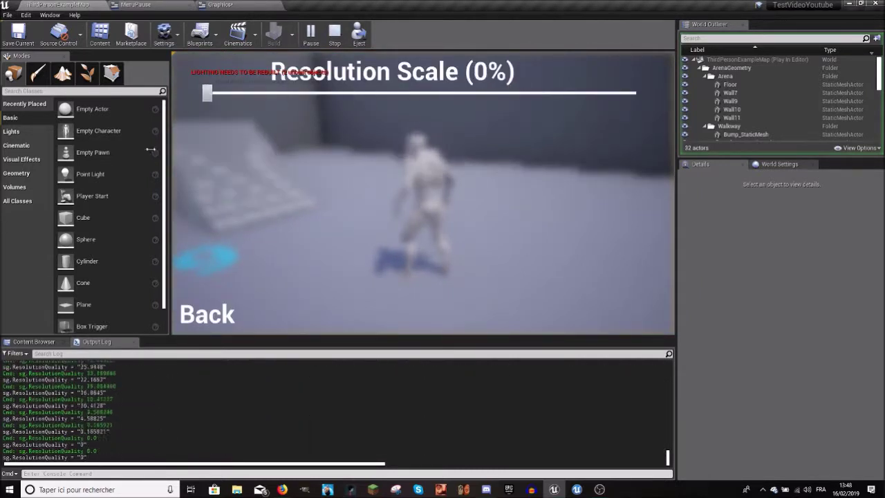
# Step: Reposition Event Construct, try adding a Set Slider_0 node after it, then delete it
pyautogui.click(259, 4)
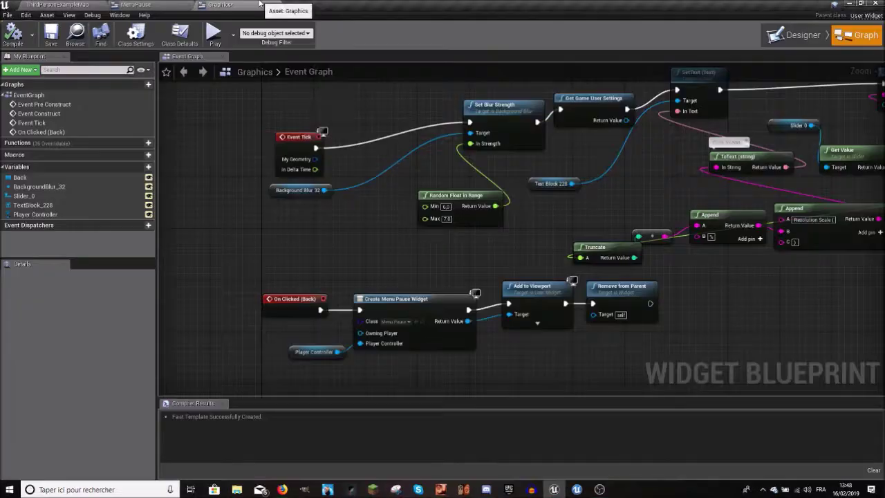
pyautogui.moveTo(340, 177); pyautogui.dragTo(274, 148, button='right')
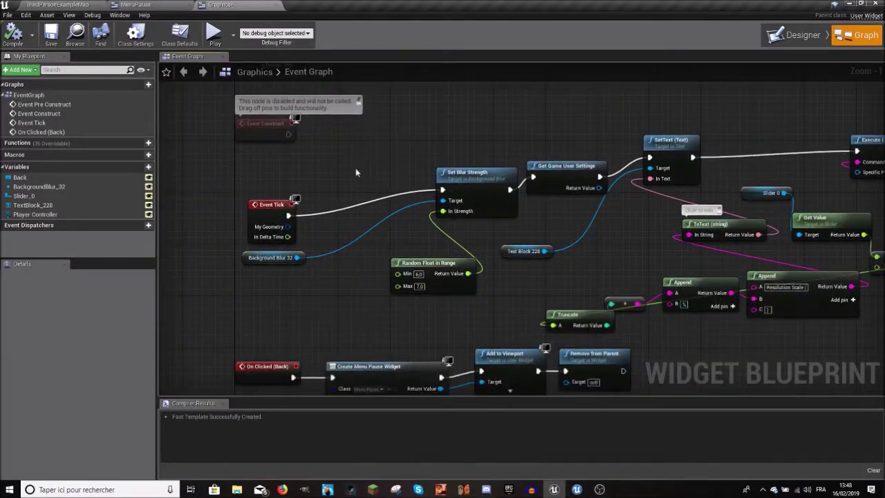
pyautogui.moveTo(274, 148)
pyautogui.mouseDown()
pyautogui.moveTo(274, 181)
pyautogui.moveTo(339, 198)
pyautogui.mouseUp()
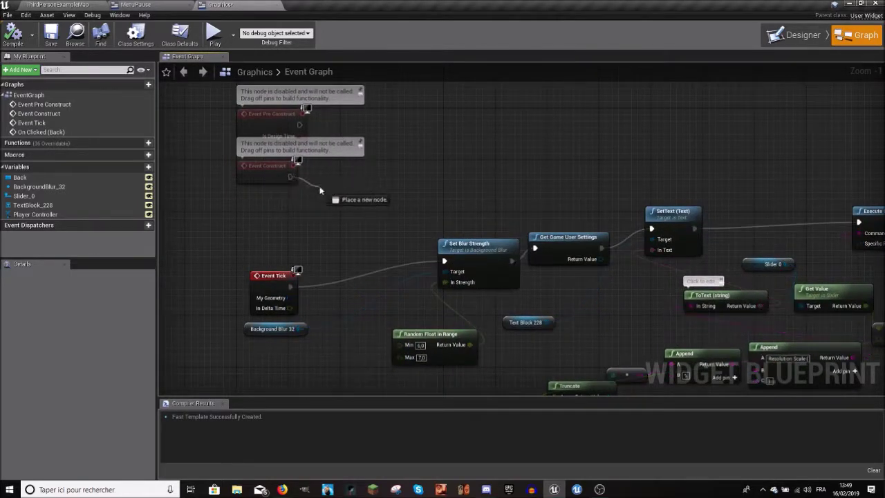
pyautogui.moveTo(290, 176); pyautogui.dragTo(319, 190)
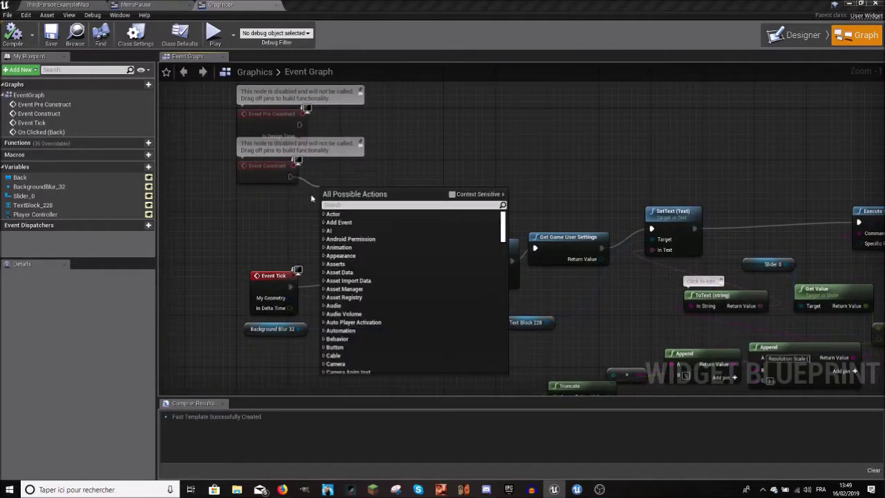
pyautogui.write('ze')
pyautogui.press('BackSpace')
pyautogui.press('BackSpace')
pyautogui.write('set slider')
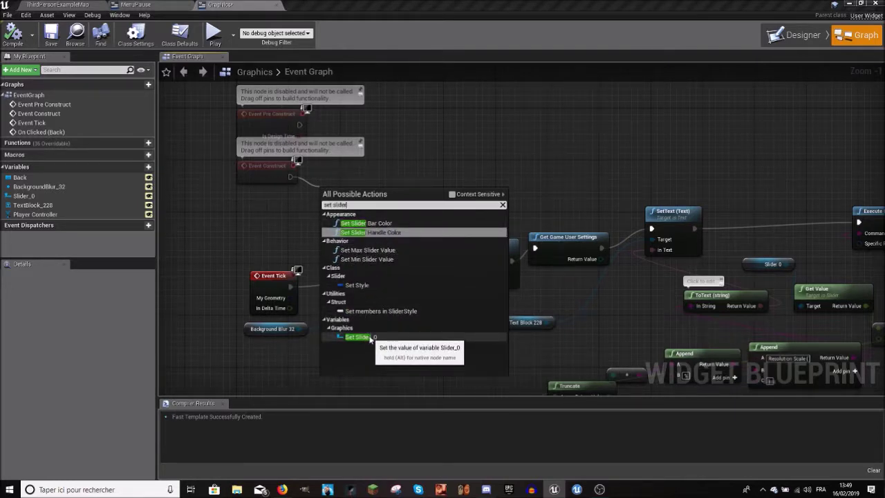
pyautogui.click(371, 338)
pyautogui.press('Delete')
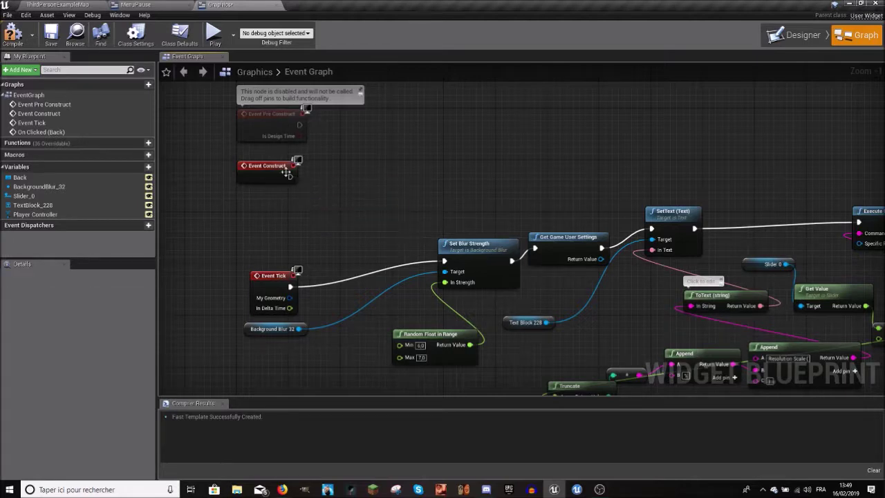
# Step: Place a Slider_0 getter beside Event Construct and browse its slider 'set' actions
pyautogui.moveTo(24, 196)
pyautogui.mouseDown()
pyautogui.moveTo(245, 220)
pyautogui.moveTo(342, 177)
pyautogui.mouseUp()
pyautogui.click(257, 229)
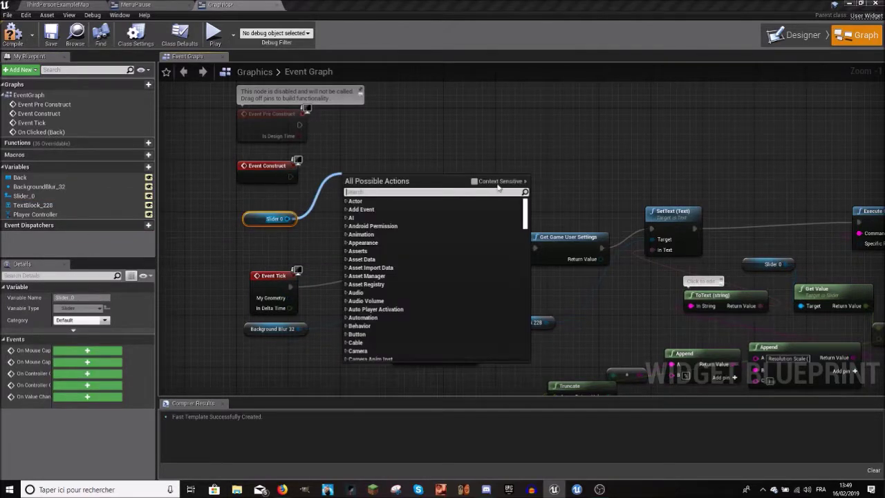
pyautogui.click(493, 182)
pyautogui.write('set')
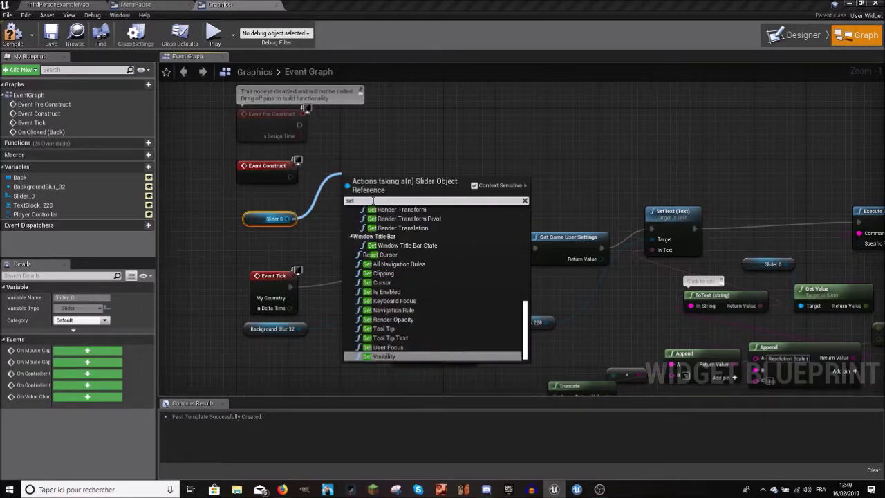
pyautogui.write(' slid')
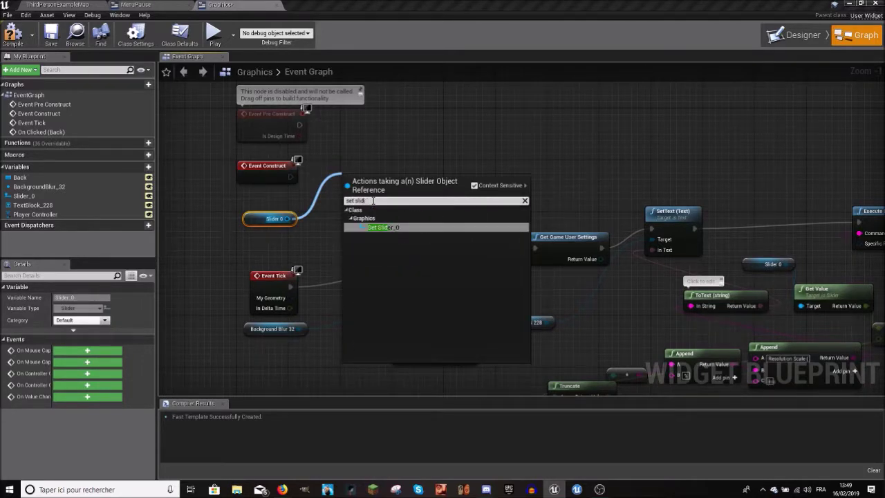
pyautogui.press('BackSpace')
pyautogui.press('BackSpace')
pyautogui.press('BackSpace')
pyautogui.scroll(2, 415, 314)
pyautogui.scroll(2, 409, 321)
pyautogui.scroll(-2, 445, 311)
pyautogui.scroll(5, 460, 332)
pyautogui.scroll(5, 462, 334)
pyautogui.scroll(5, 461, 296)
# Step: Inspect the slider's properties in the Designer view, then return to the event graph
pyautogui.click(802, 34)
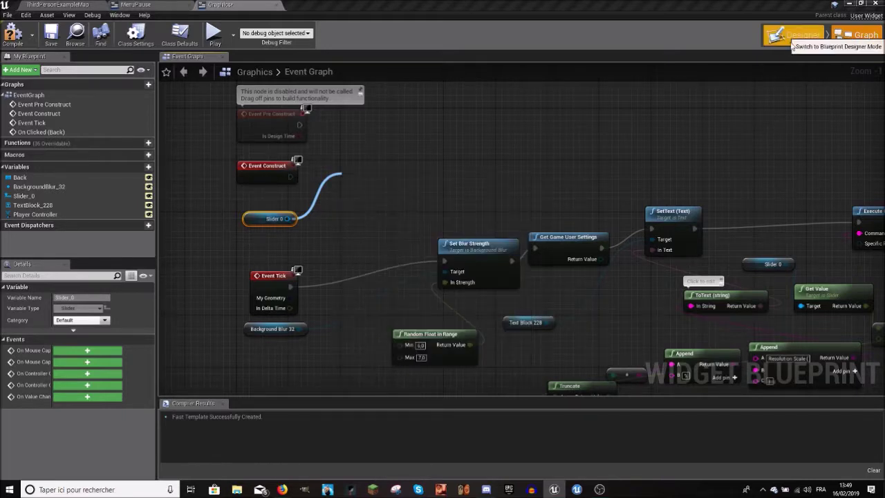
pyautogui.click(802, 35)
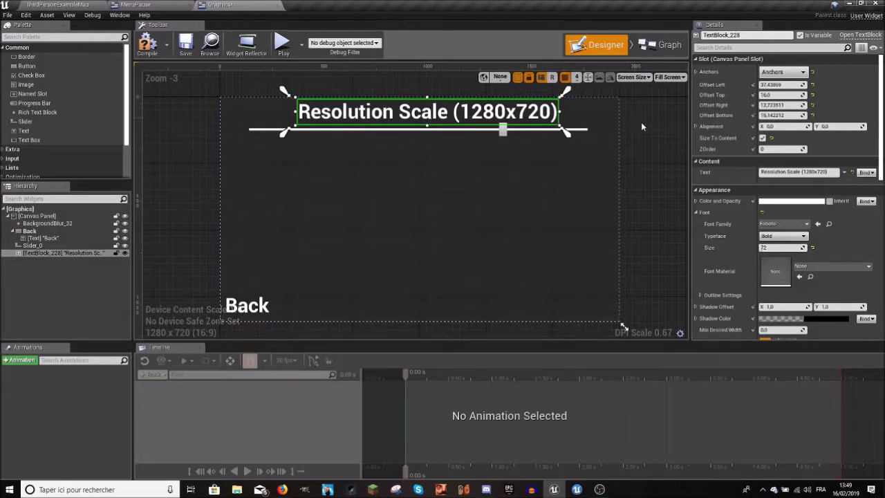
pyautogui.click(587, 129)
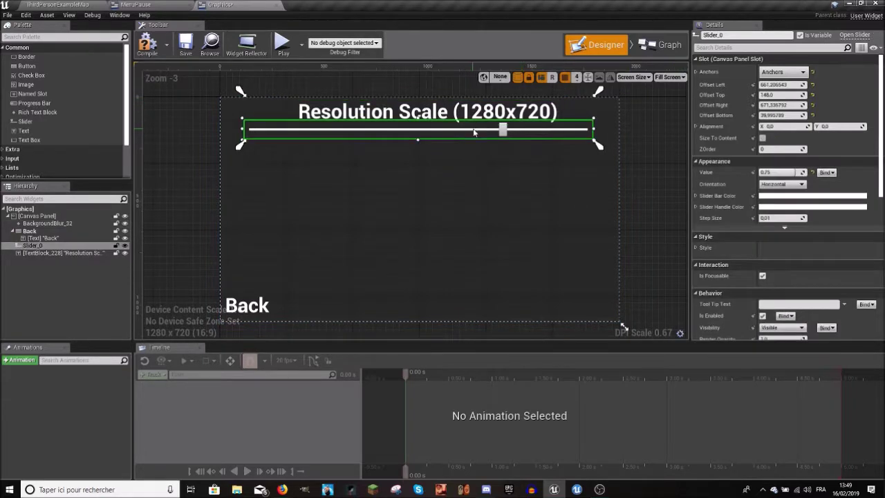
pyautogui.click(663, 45)
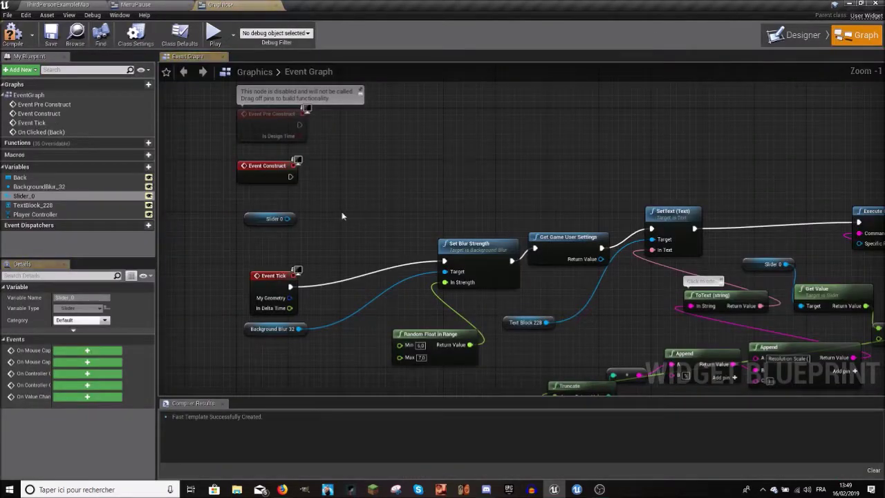
# Step: Add a Set Value node for Slider 0 and wire Event Construct's execution into it
pyautogui.moveTo(286, 218); pyautogui.dragTo(327, 187)
pyautogui.write('value')
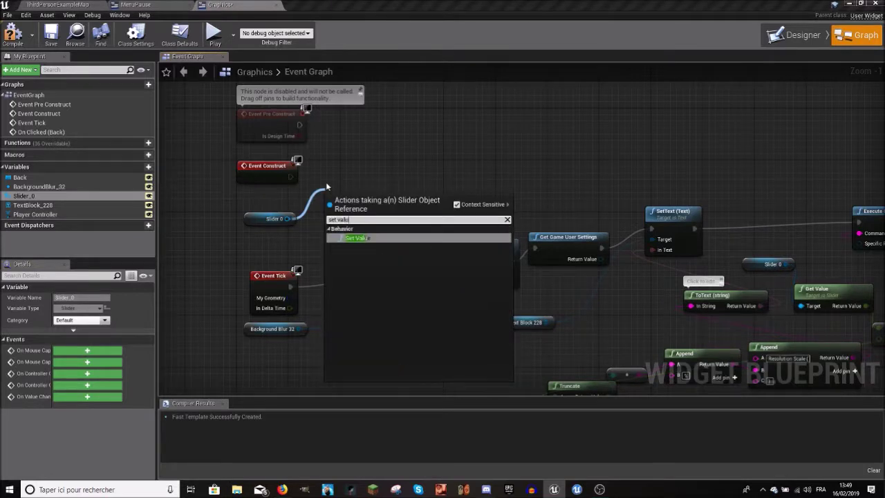
pyautogui.click(359, 239)
pyautogui.moveTo(360, 217); pyautogui.dragTo(366, 184)
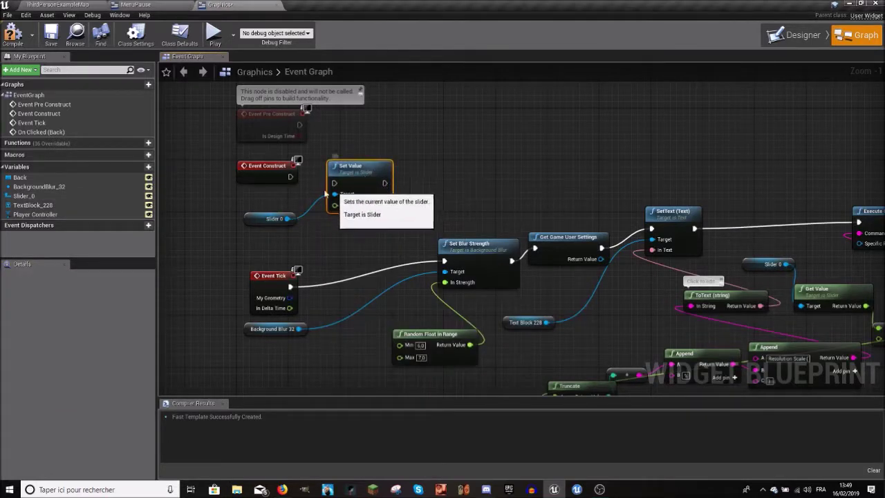
pyautogui.moveTo(270, 166)
pyautogui.mouseDown()
pyautogui.moveTo(277, 173)
pyautogui.moveTo(247, 172)
pyautogui.moveTo(334, 183)
pyautogui.moveTo(414, 152)
pyautogui.mouseUp()
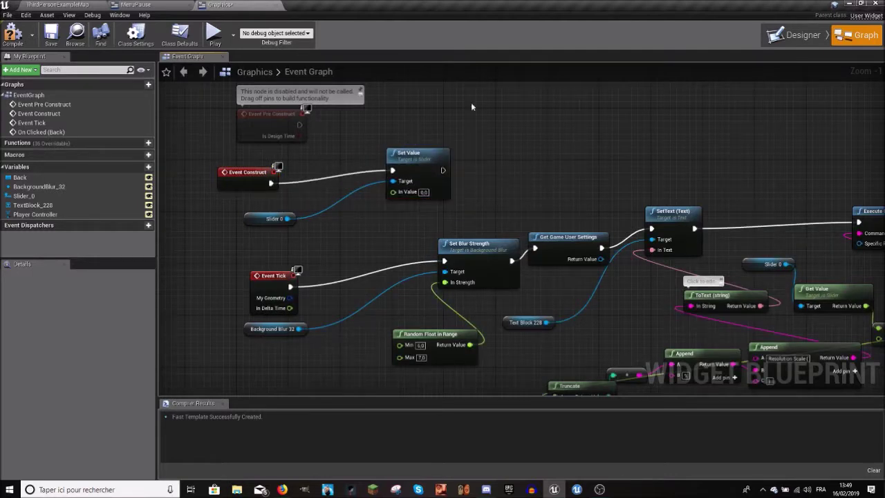
pyautogui.moveTo(440, 213); pyautogui.dragTo(129, 222, button='right')
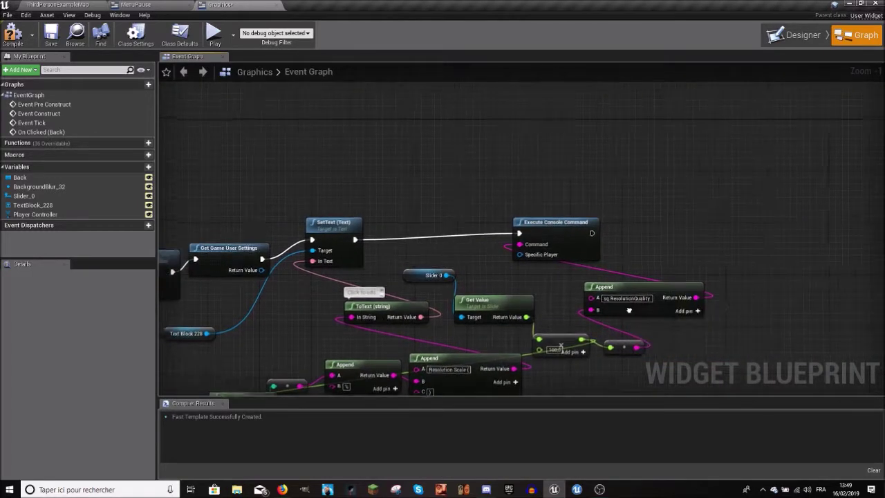
pyautogui.moveTo(194, 224)
pyautogui.mouseDown(button='right')
pyautogui.moveTo(336, 255)
pyautogui.moveTo(589, 261)
pyautogui.mouseUp(button='right')
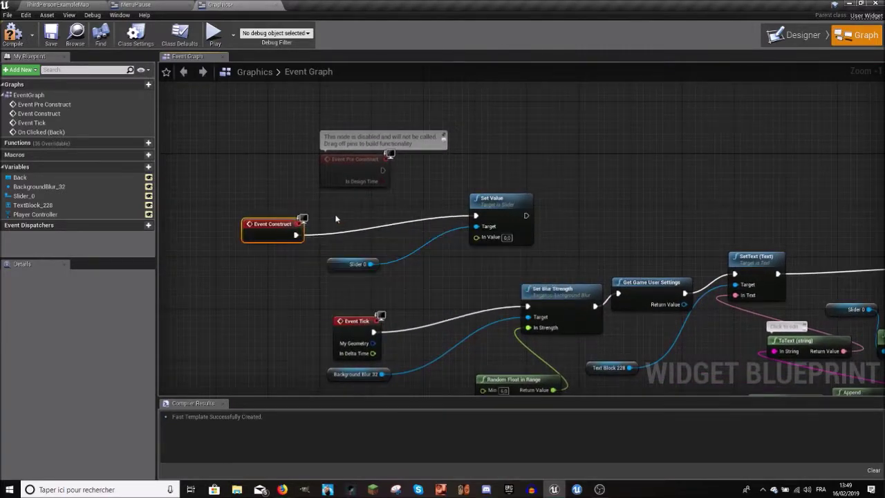
pyautogui.moveTo(272, 237)
pyautogui.mouseDown()
pyautogui.moveTo(174, 251)
pyautogui.moveTo(240, 238)
pyautogui.mouseUp()
# Step: Search all actions for resolution and quality nodes, closing the list without adding any
pyautogui.write('get resolution')
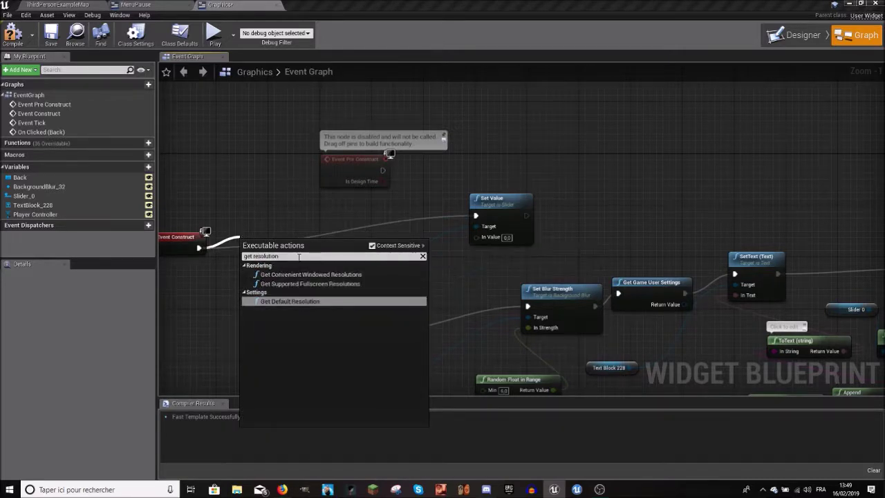
pyautogui.click(389, 247)
pyautogui.write('quality')
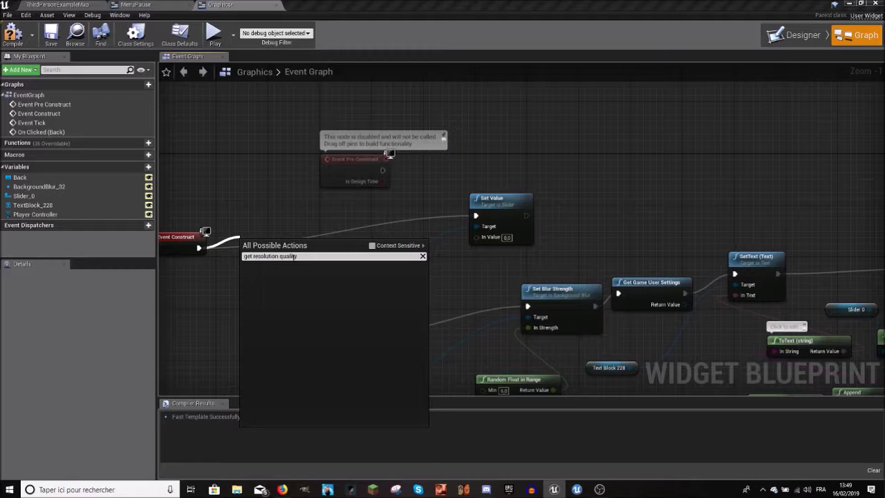
pyautogui.press('Escape')
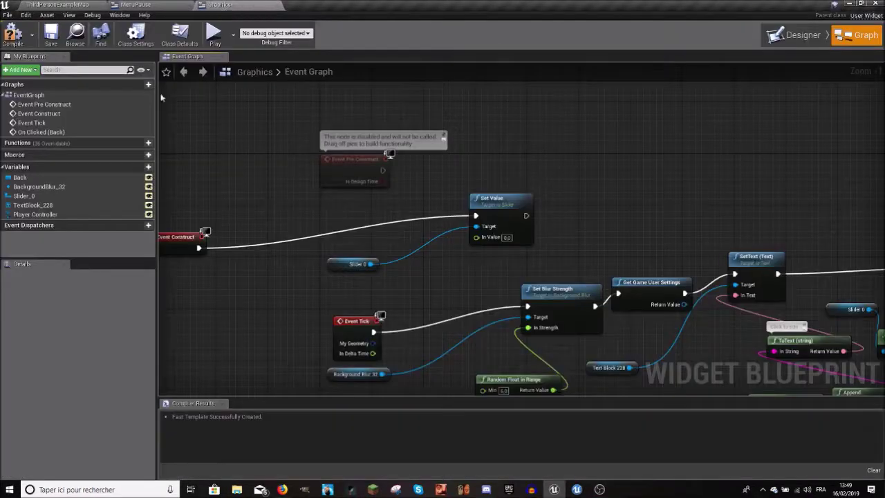
pyautogui.moveTo(856, 308); pyautogui.dragTo(434, 273, button='right')
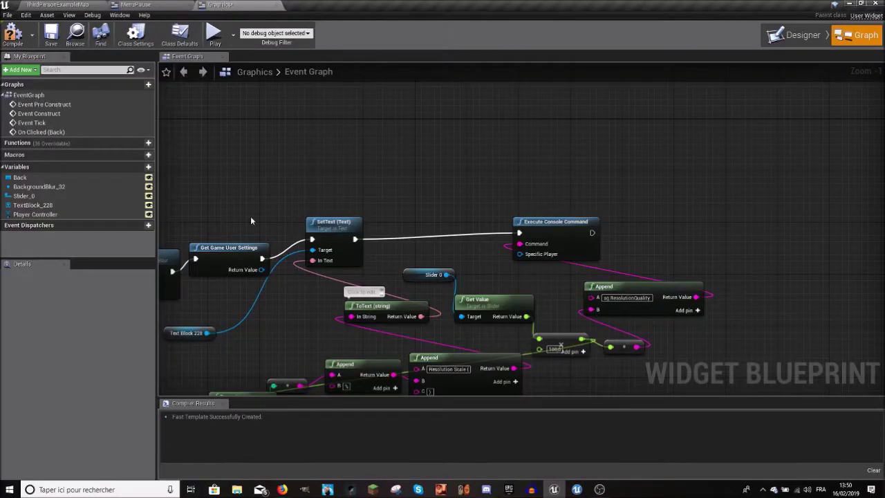
pyautogui.moveTo(251, 220); pyautogui.dragTo(426, 212, button='right')
pyautogui.rightClick(426, 212)
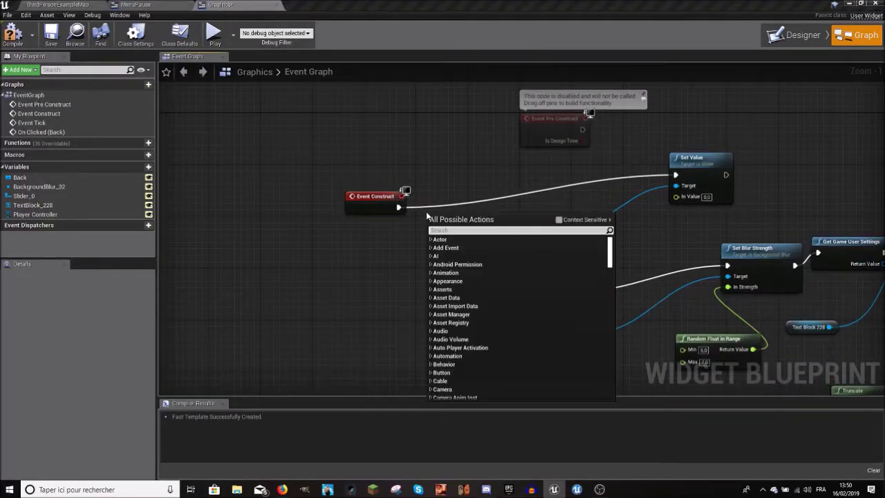
# Step: Add an unwanted Get Command Line node, then undo it
pyautogui.write('get command')
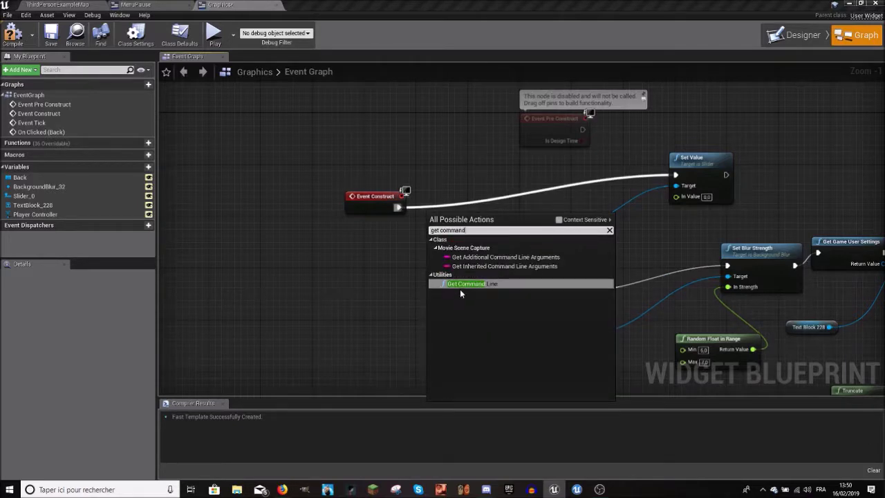
pyautogui.click(463, 283)
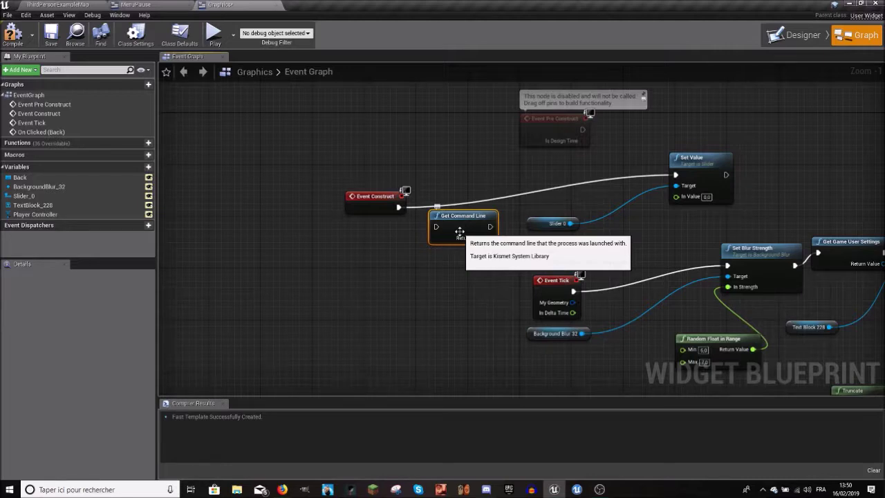
pyautogui.moveTo(459, 232); pyautogui.dragTo(460, 219)
pyautogui.hotkey('ctrl', 'z')
pyautogui.hotkey('ctrl', 'z')
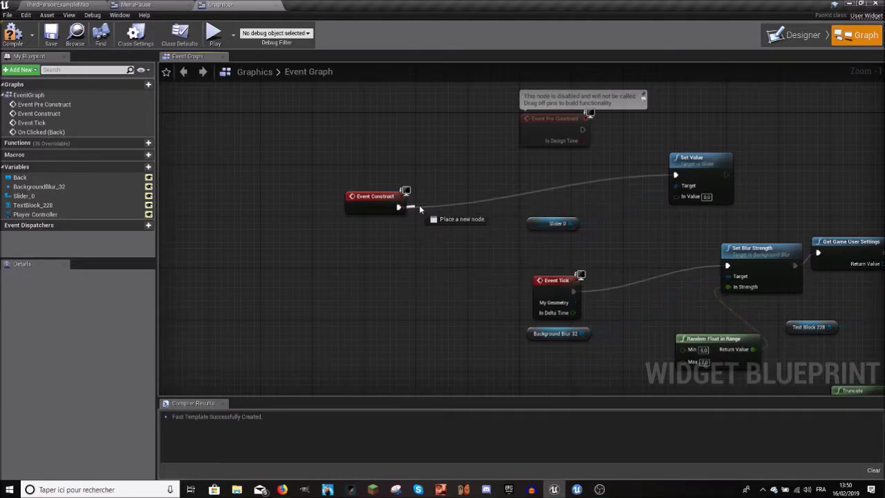
# Step: From Event Construct, add Get Console Variable Float Value reading sg.ResolutionQuality
pyautogui.moveTo(400, 206); pyautogui.dragTo(421, 206)
pyautogui.write('get console')
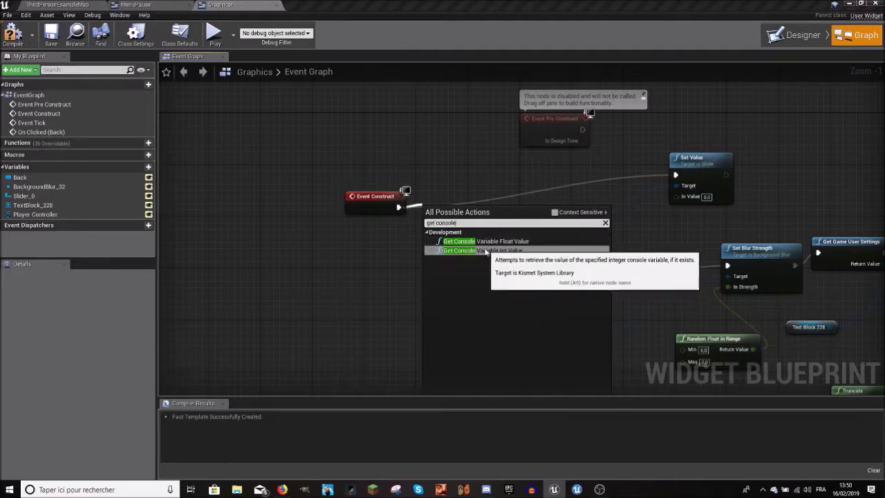
pyautogui.click(485, 241)
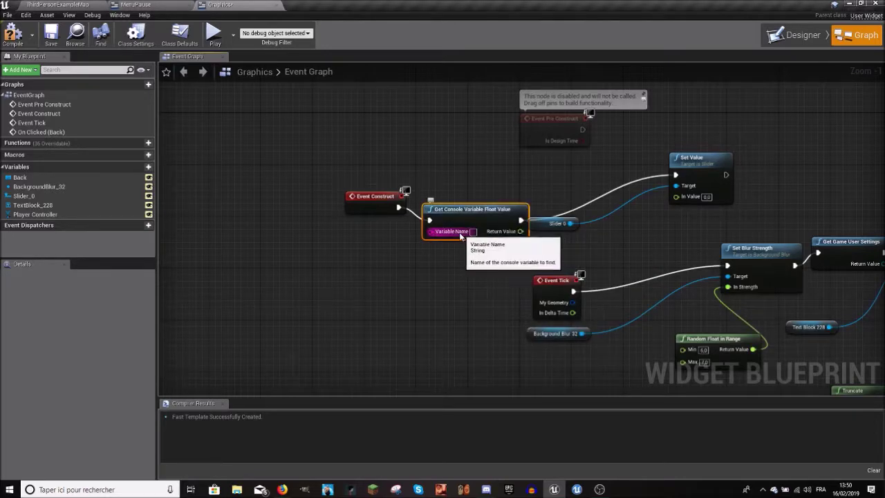
pyautogui.moveTo(477, 209); pyautogui.dragTo(497, 176)
pyautogui.write('sg.Resol')
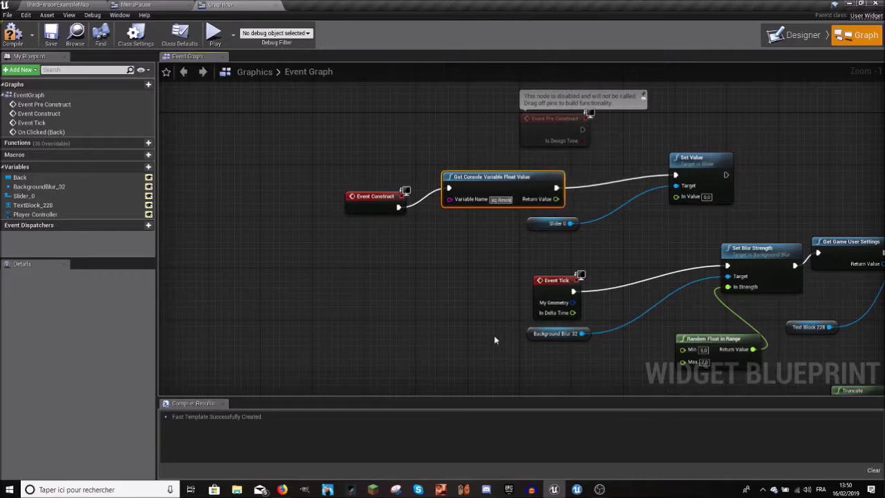
pyautogui.write('tio')
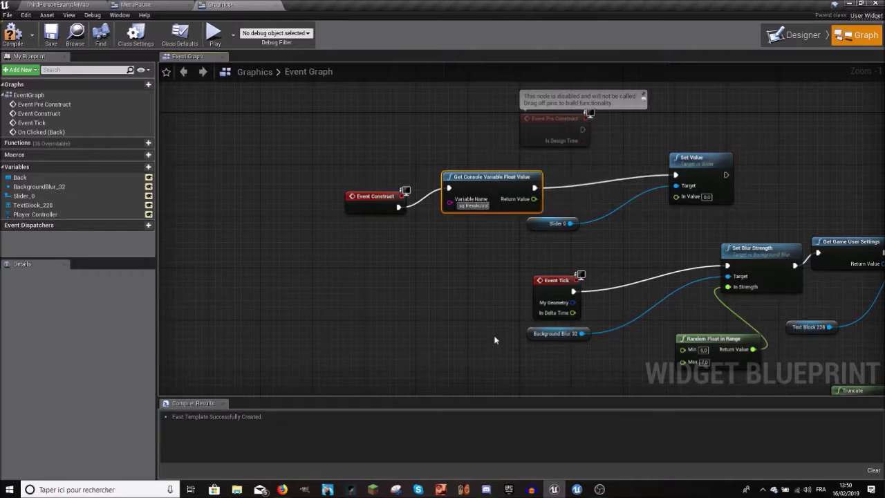
pyautogui.press('Return')
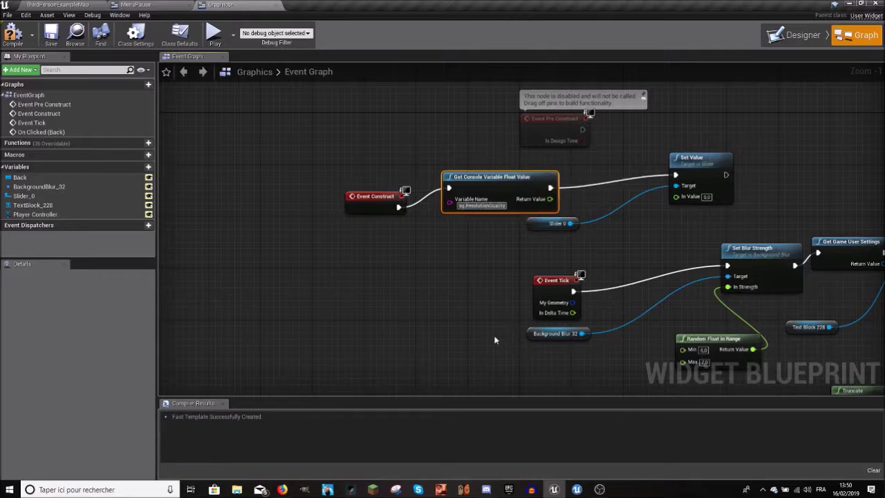
# Step: Divide the console value by 100, feed it into Set Value's In Value, and start Play
pyautogui.moveTo(494, 339); pyautogui.dragTo(370, 240, button='right')
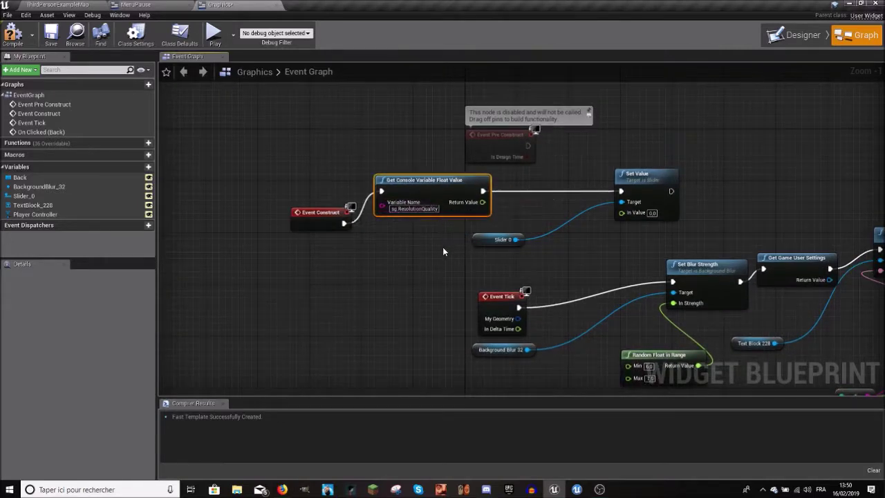
pyautogui.moveTo(389, 218)
pyautogui.mouseDown()
pyautogui.moveTo(546, 239)
pyautogui.moveTo(428, 227)
pyautogui.mouseUp()
pyautogui.write('/100')
pyautogui.press('BackSpace')
pyautogui.press('BackSpace')
pyautogui.press('BackSpace')
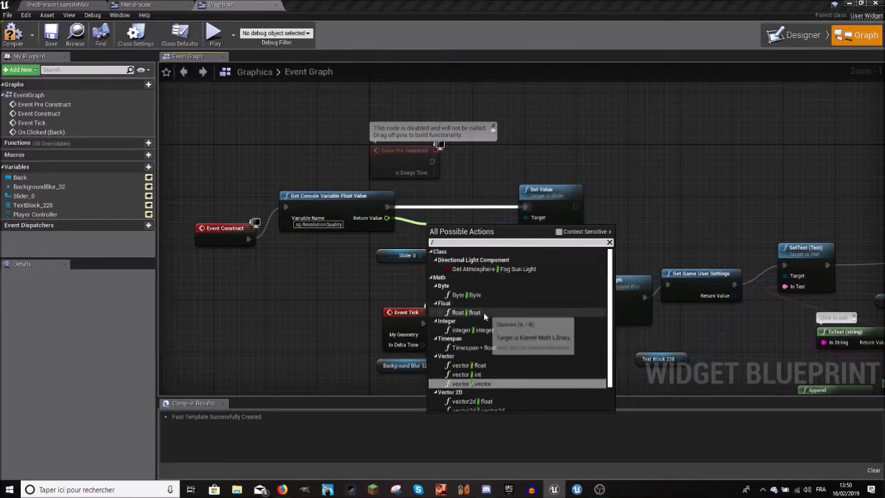
pyautogui.click(484, 313)
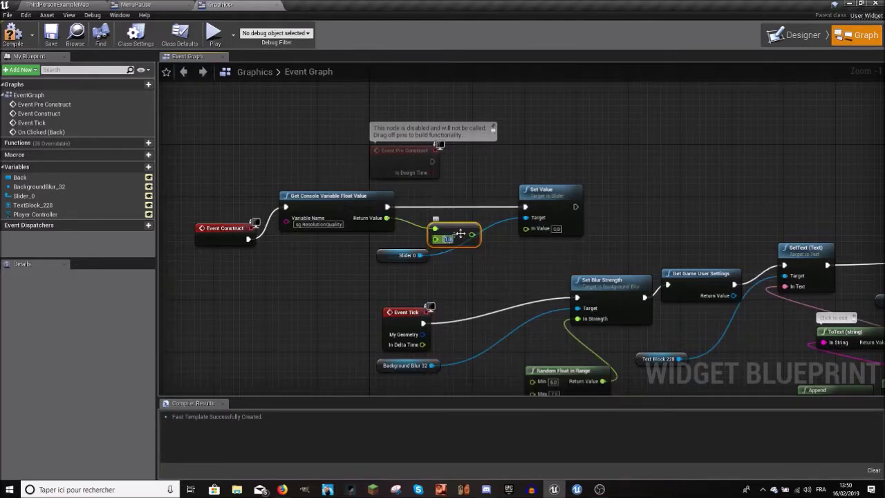
pyautogui.write('100')
pyautogui.press('Return')
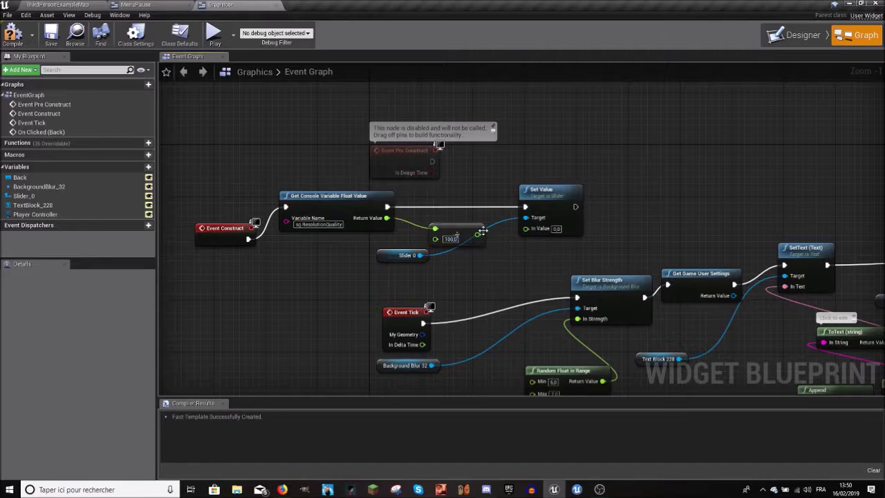
pyautogui.moveTo(478, 236); pyautogui.dragTo(525, 228)
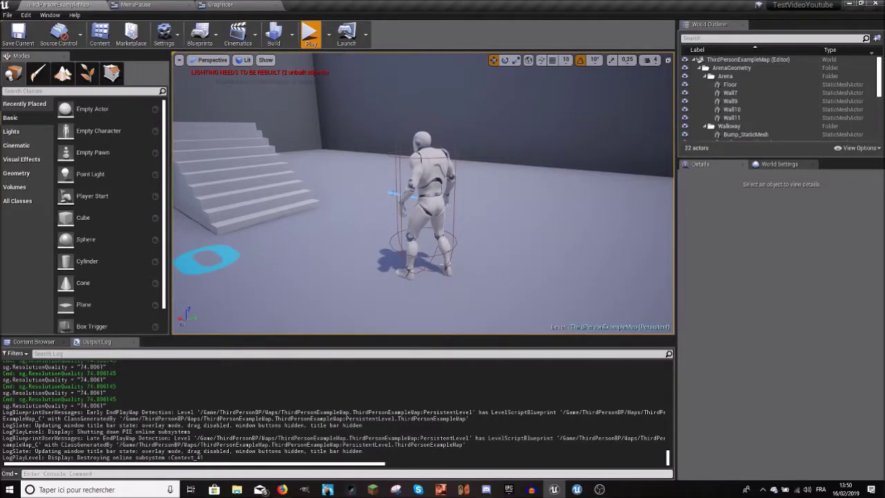
pyautogui.click(311, 35)
# Step: In the pause menu's Graphics screen, lower Resolution Scale to about 21% and resume
pyautogui.press('p')
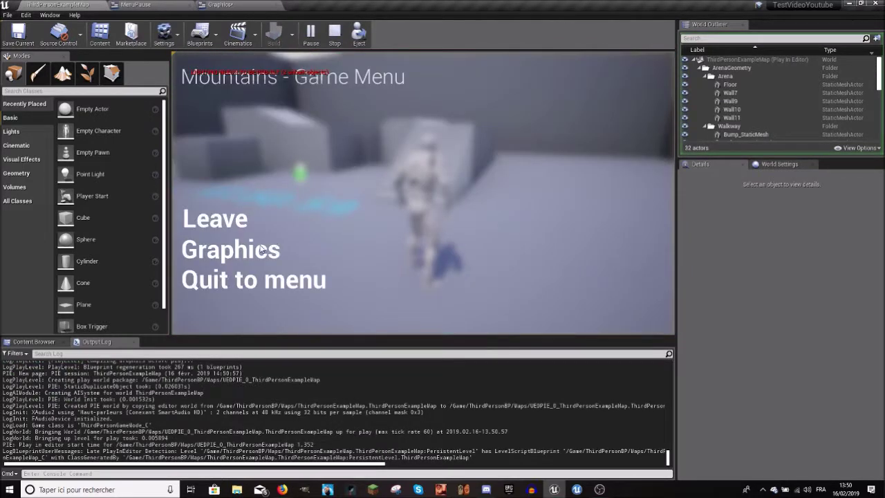
pyautogui.click(261, 250)
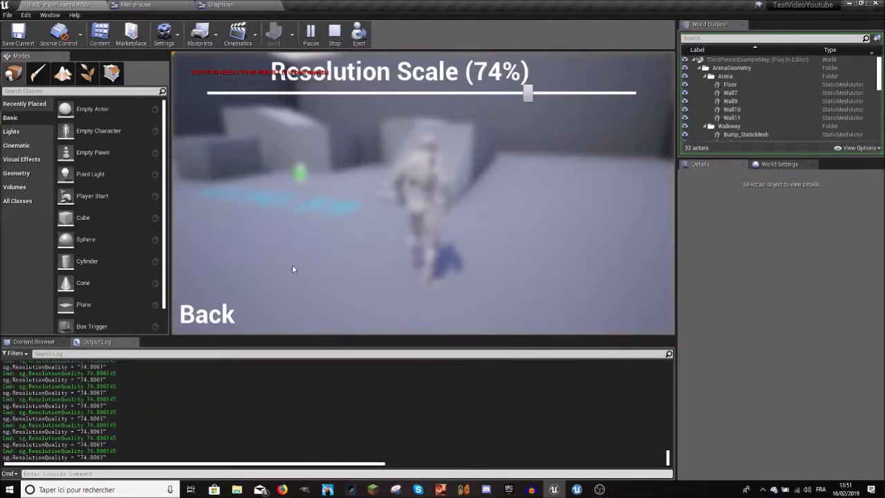
pyautogui.moveTo(525, 90); pyautogui.dragTo(337, 108)
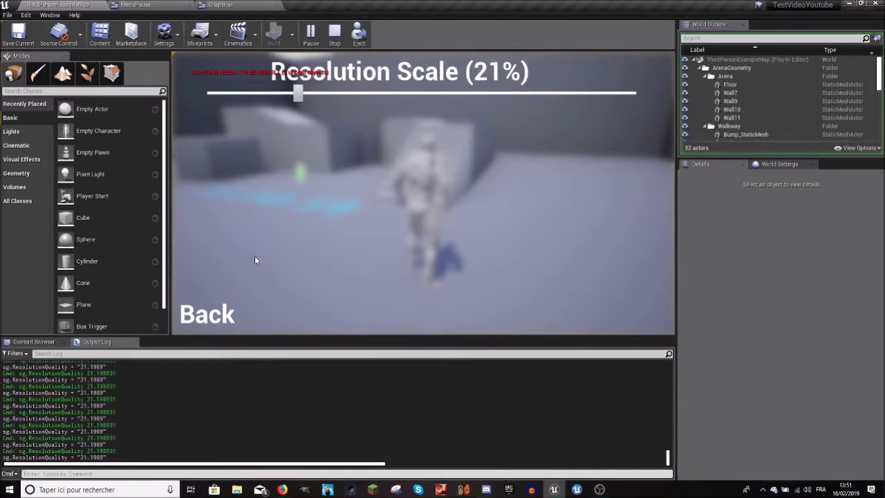
pyautogui.click(208, 315)
pyautogui.click(218, 219)
pyautogui.press('w')
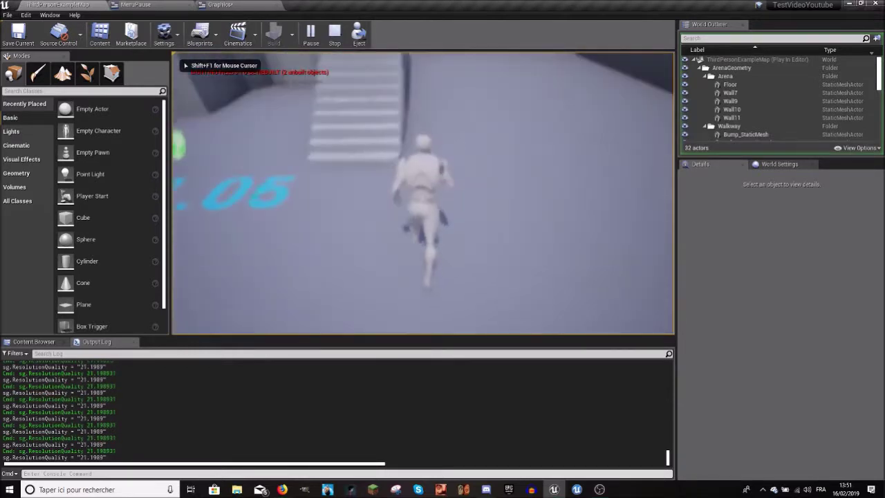
# Step: Reopen Graphics to check the kept value, drop Resolution Scale to about 3%, and resume
pyautogui.press('p')
pyautogui.click(239, 257)
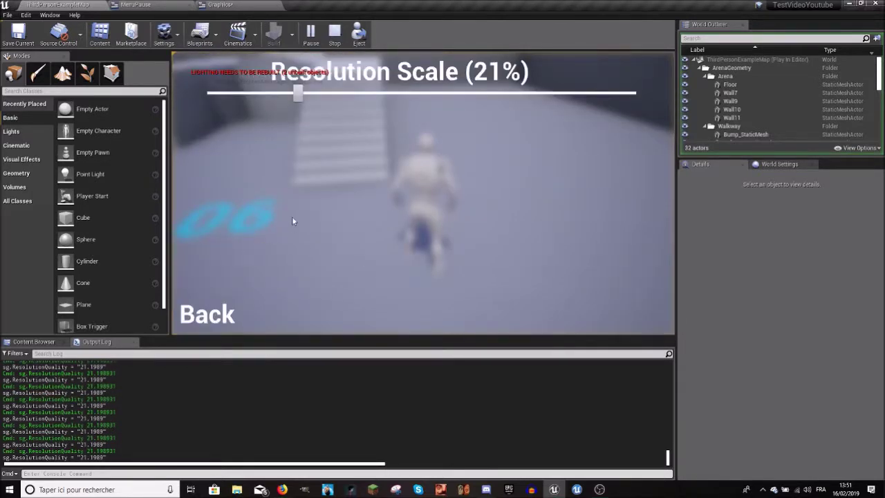
pyautogui.moveTo(298, 96)
pyautogui.mouseDown()
pyautogui.moveTo(198, 113)
pyautogui.moveTo(221, 131)
pyautogui.mouseUp()
pyautogui.click(199, 317)
pyautogui.click(187, 221)
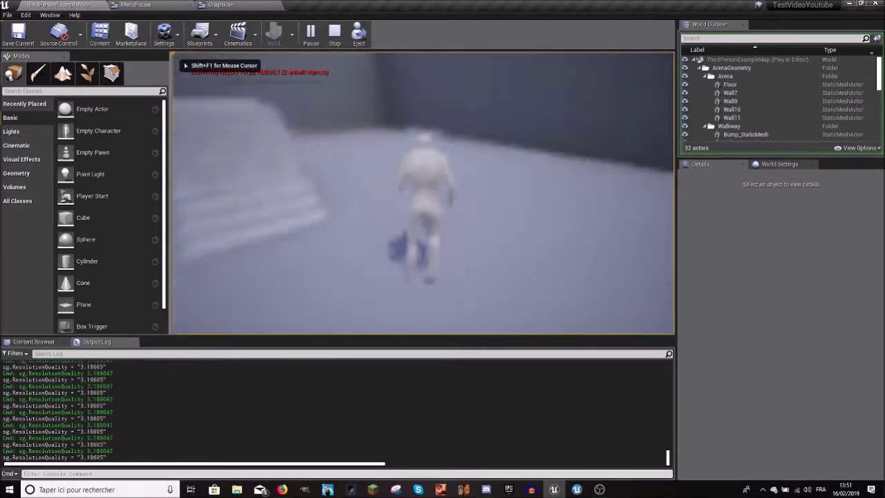
pyautogui.press('w')
# Step: Raise Resolution Scale back to 100% in Graphics and resume play
pyautogui.press('p')
pyautogui.click(212, 258)
pyautogui.moveTo(255, 112); pyautogui.dragTo(643, 113)
pyautogui.click(193, 323)
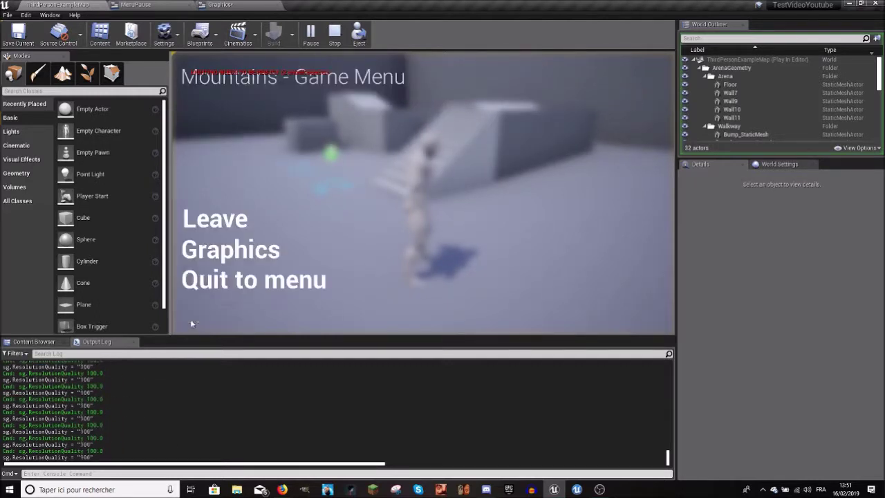
pyautogui.click(207, 220)
pyautogui.press('w')
# Step: Set Resolution Scale to about 27%, close the menu, and stop the play session
pyautogui.press('p')
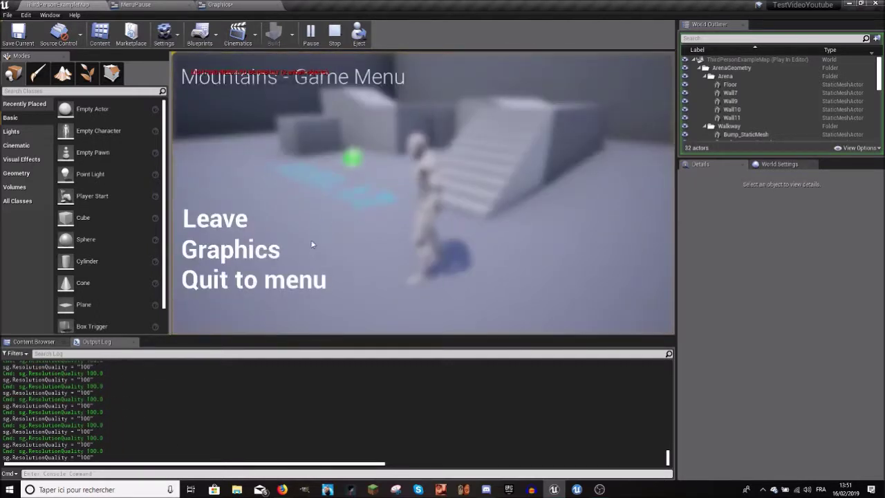
pyautogui.click(250, 252)
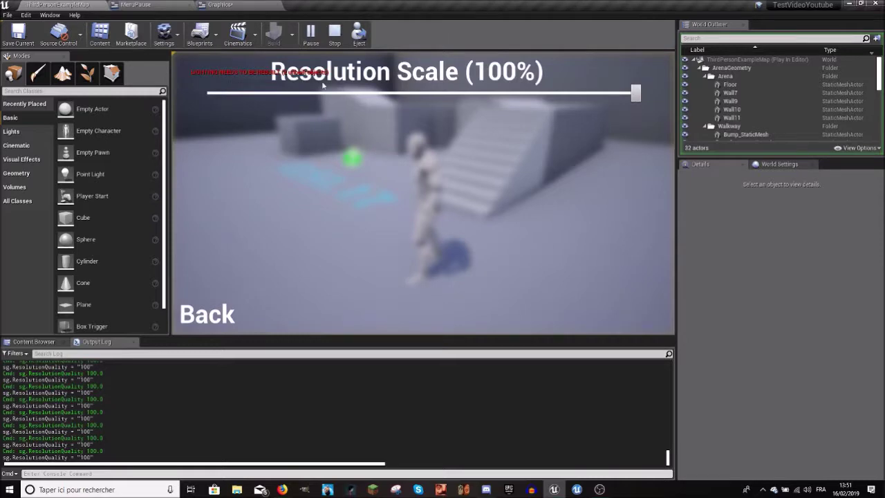
pyautogui.click(324, 91)
pyautogui.click(231, 306)
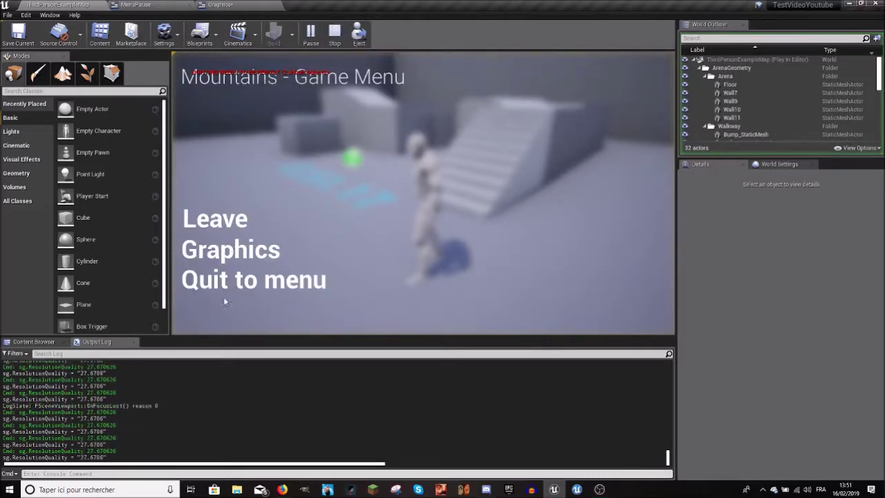
pyautogui.click(233, 218)
pyautogui.press('Escape')
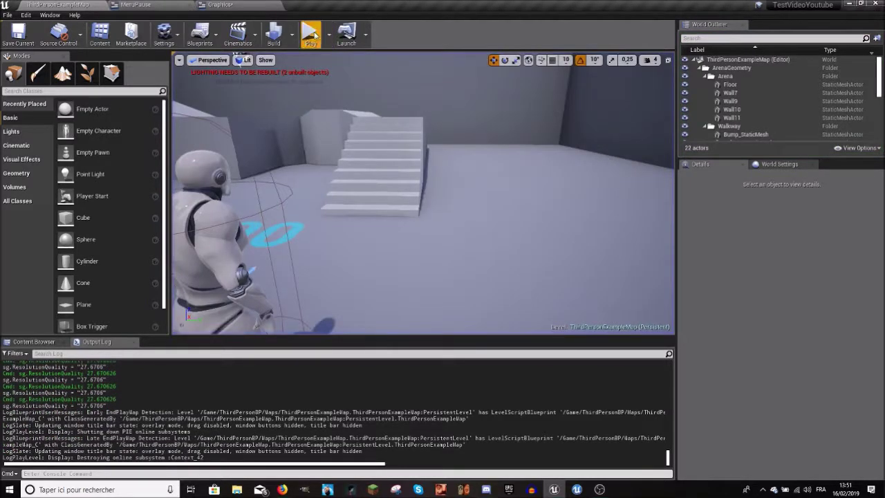
# Step: Replay, confirm Graphics reopens at 27%, set Resolution Scale to 100%, and resume
pyautogui.click(309, 33)
pyautogui.click(197, 260)
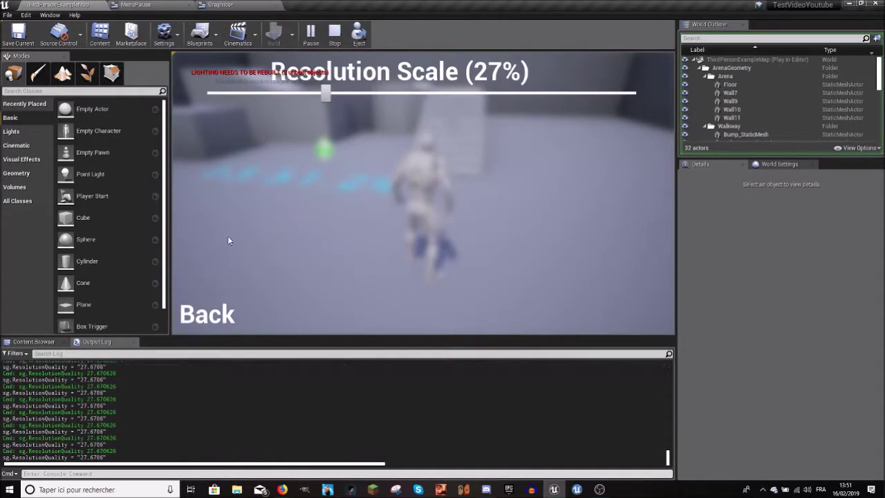
pyautogui.moveTo(447, 110); pyautogui.dragTo(666, 113)
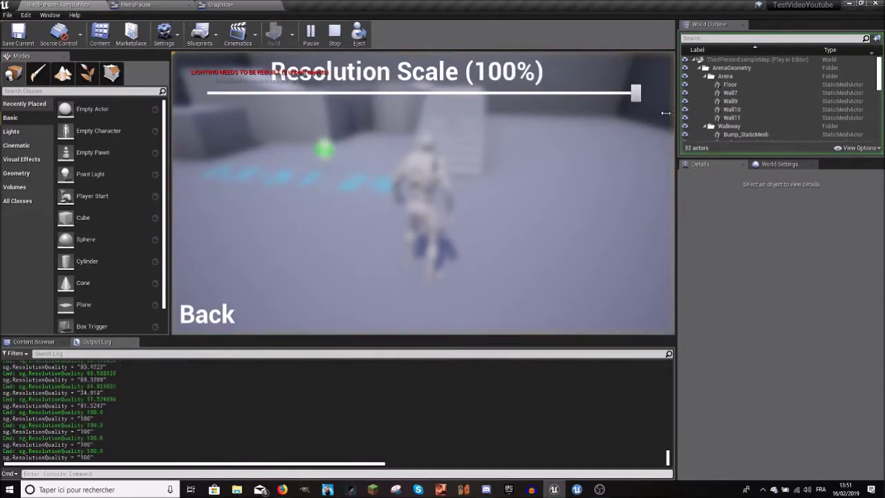
pyautogui.click(206, 314)
pyautogui.click(222, 219)
pyautogui.press('w')
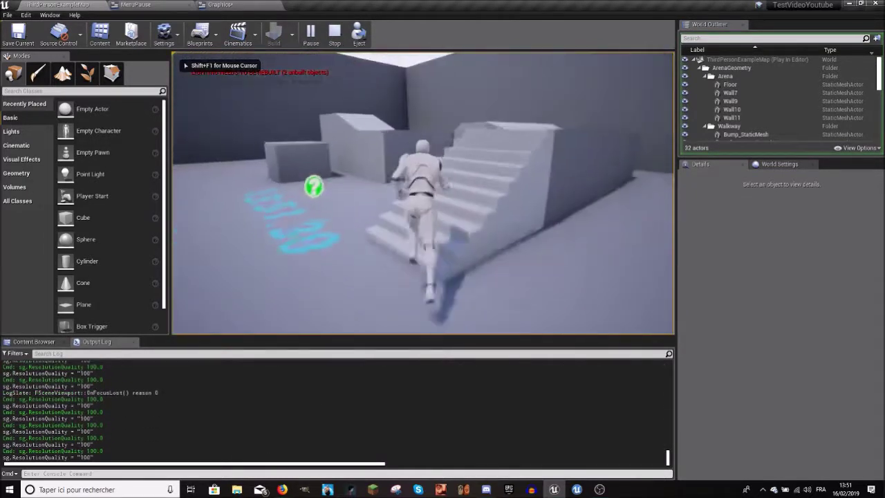